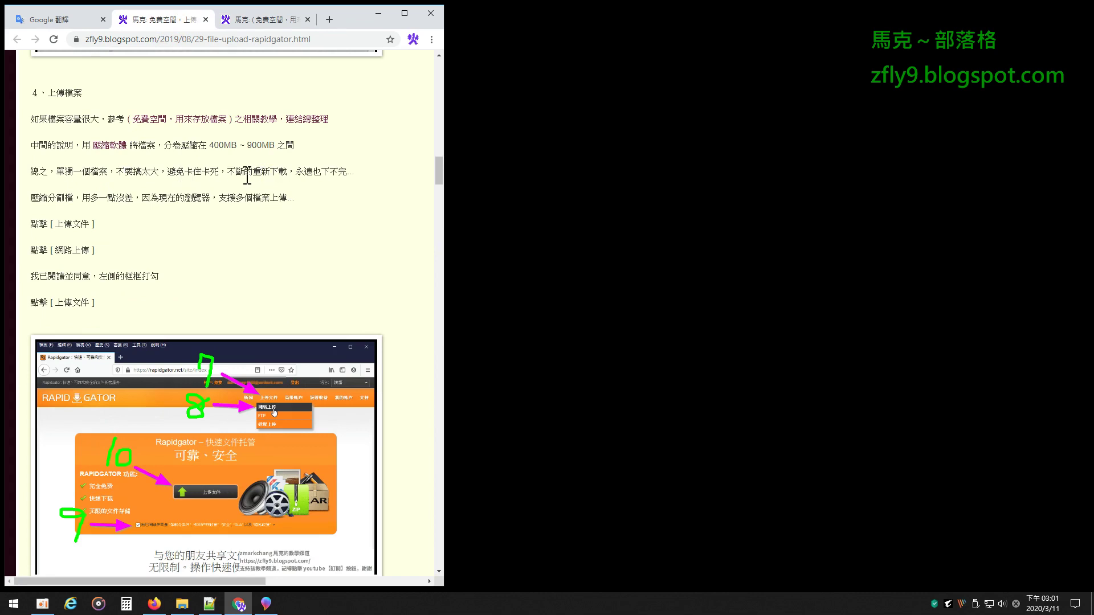
- Read the upload tutorial's advice on splitting large files and view its linked compression software guide list
drag(229, 172, 348, 172)
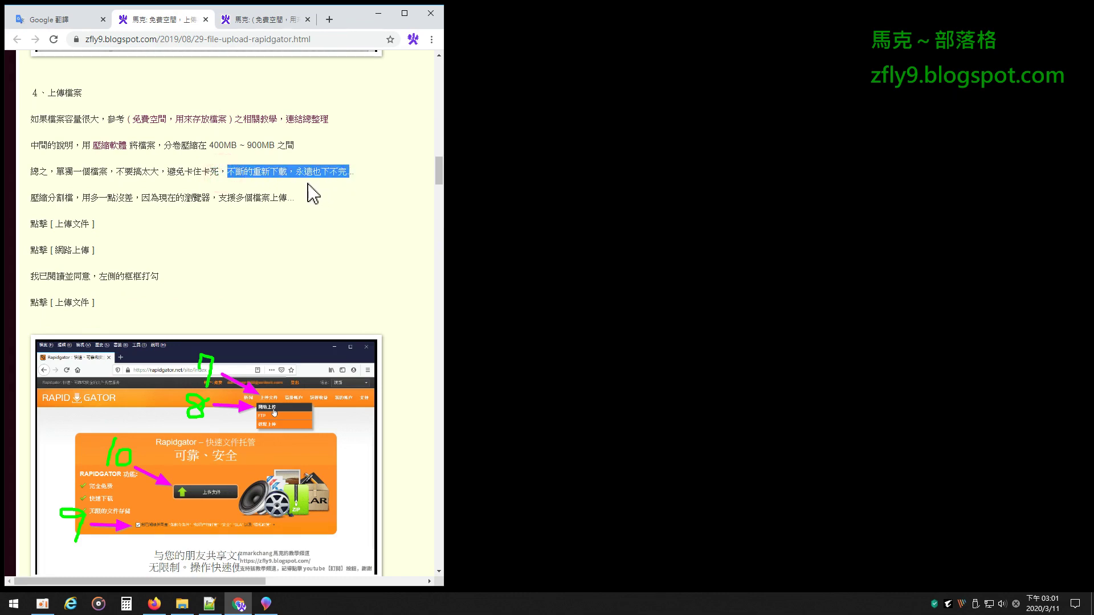
click(109, 147)
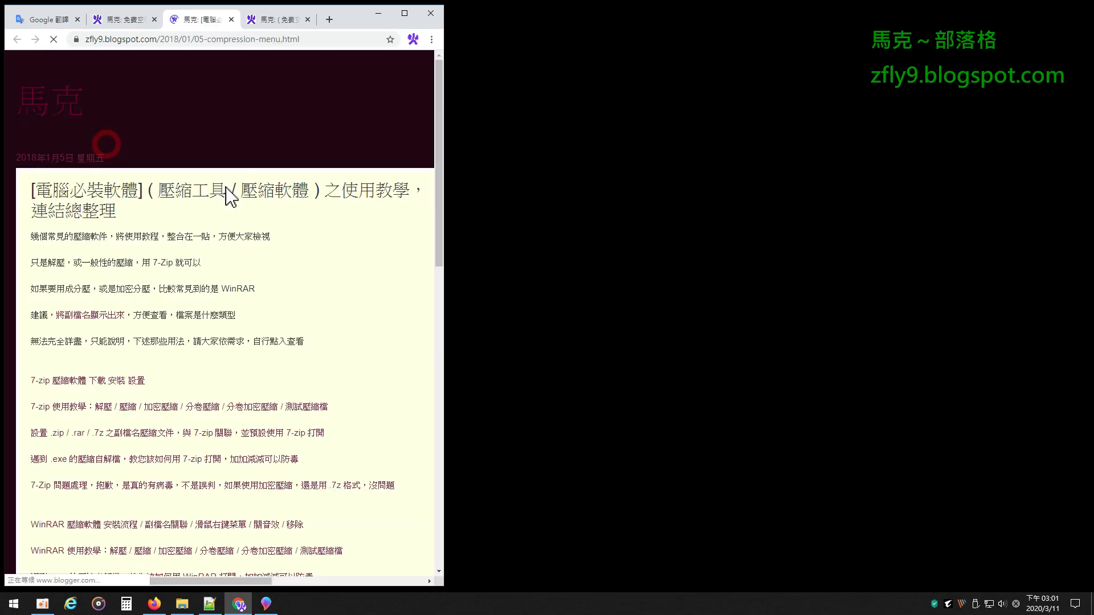
scroll(233, 302, down, 3)
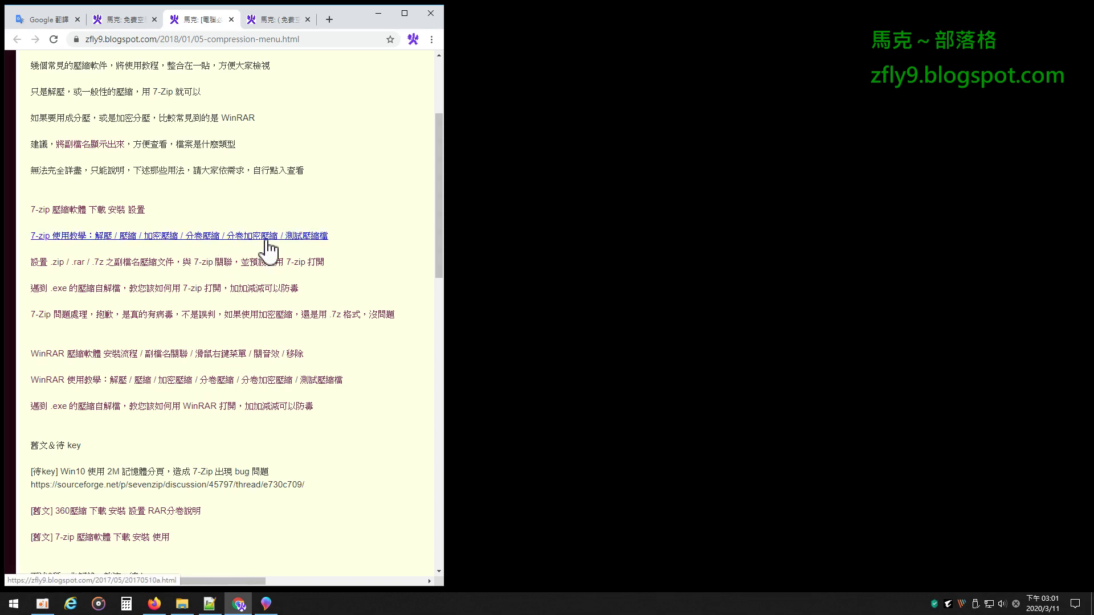
click(123, 17)
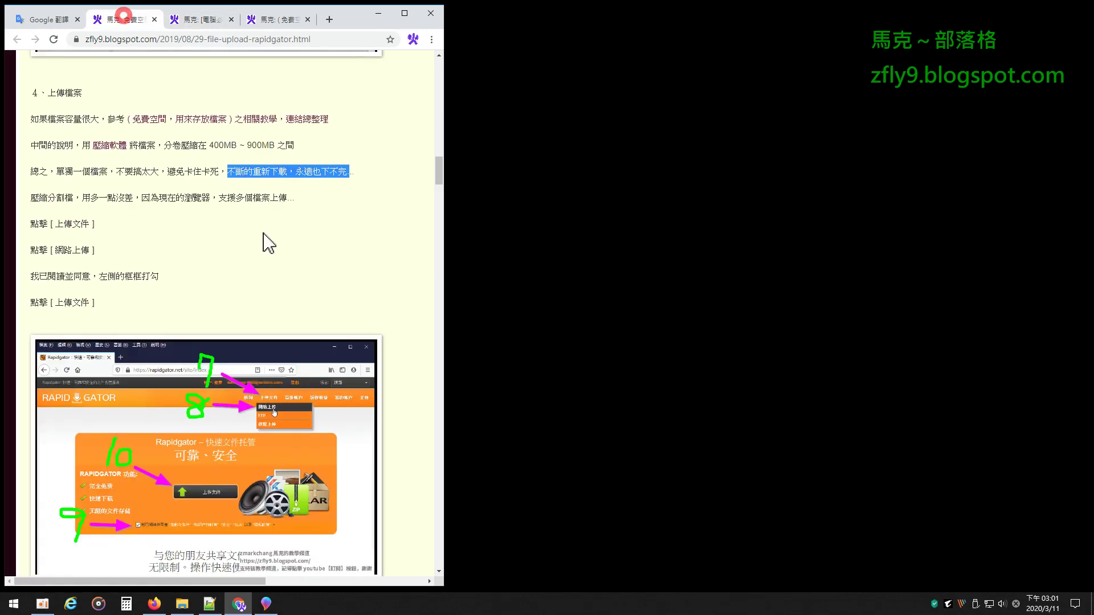
click(230, 194)
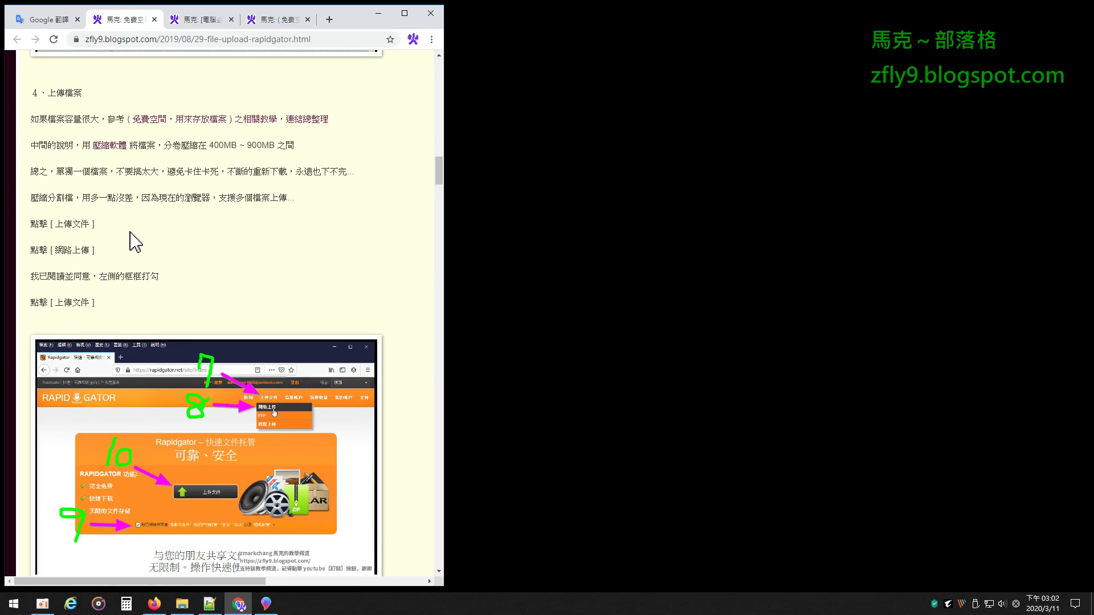
- Switch from the browser to File Explorer and open the H_Games folder inside Documents
click(374, 12)
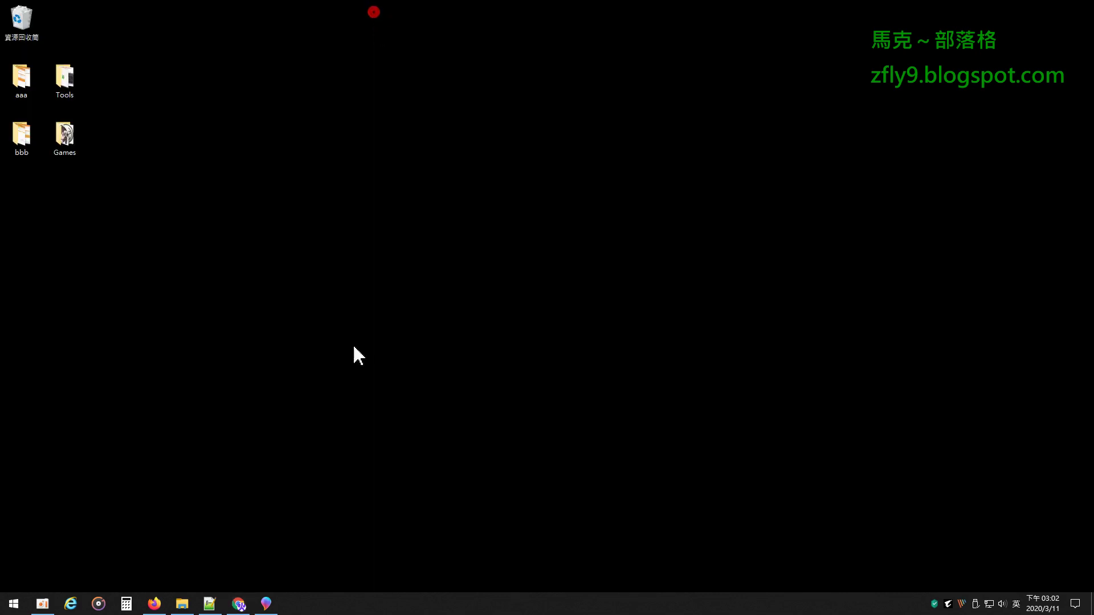
click(185, 605)
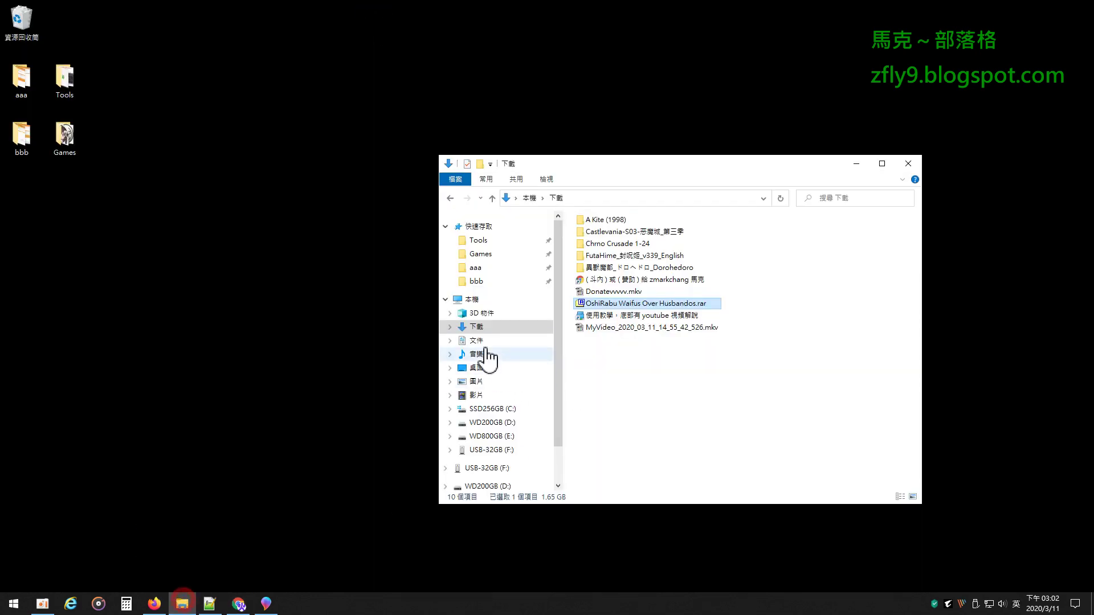
click(481, 341)
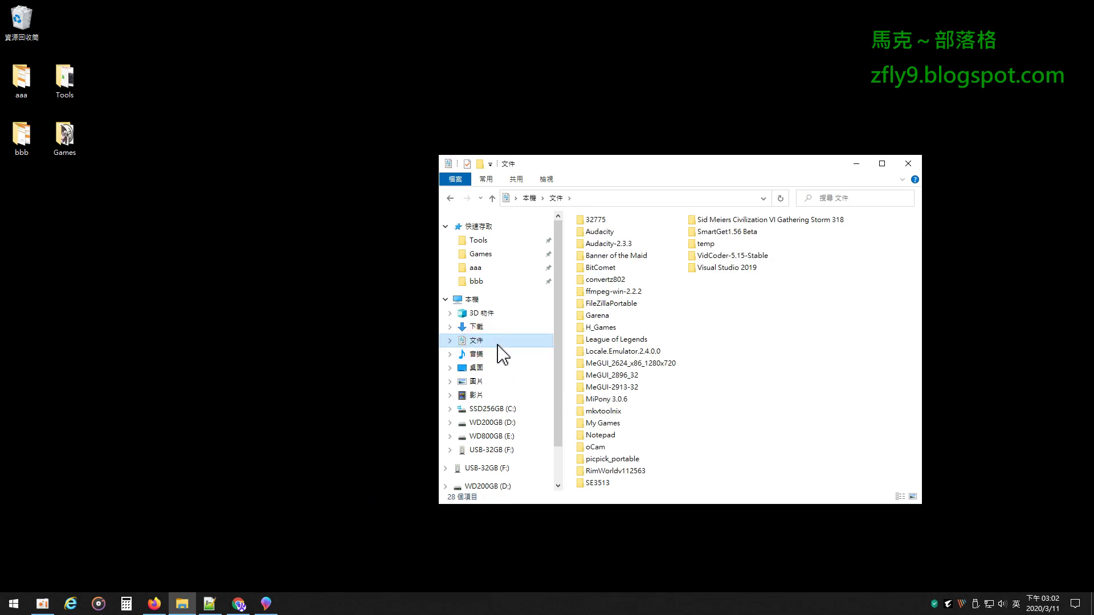
double_click(616, 327)
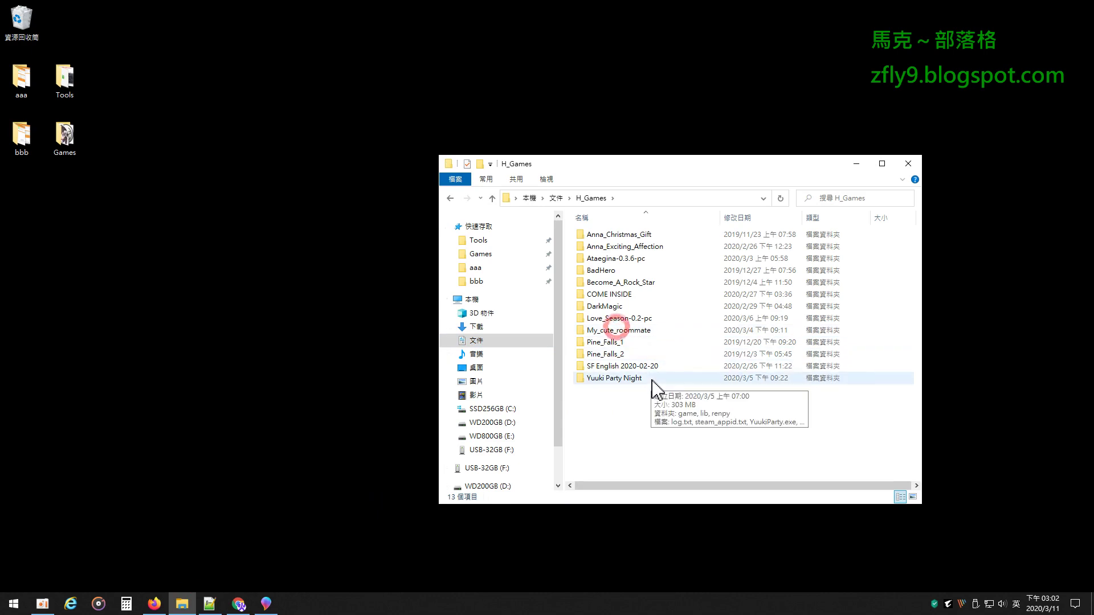
click(628, 380)
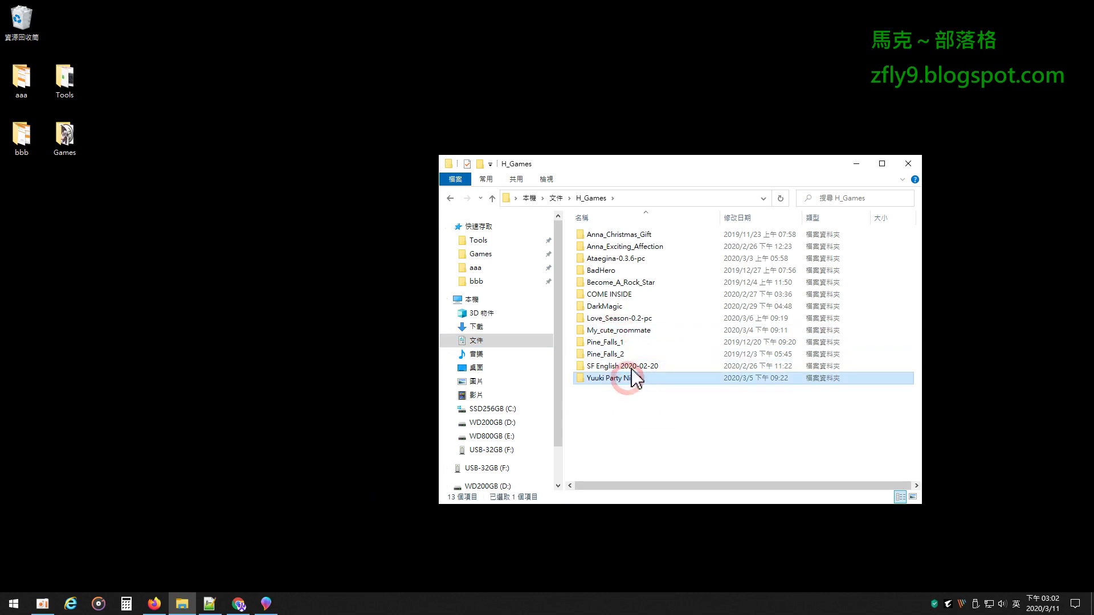
- Check the size of the Anna_Christmas_Gift folder in its properties
click(621, 236)
right_click(619, 235)
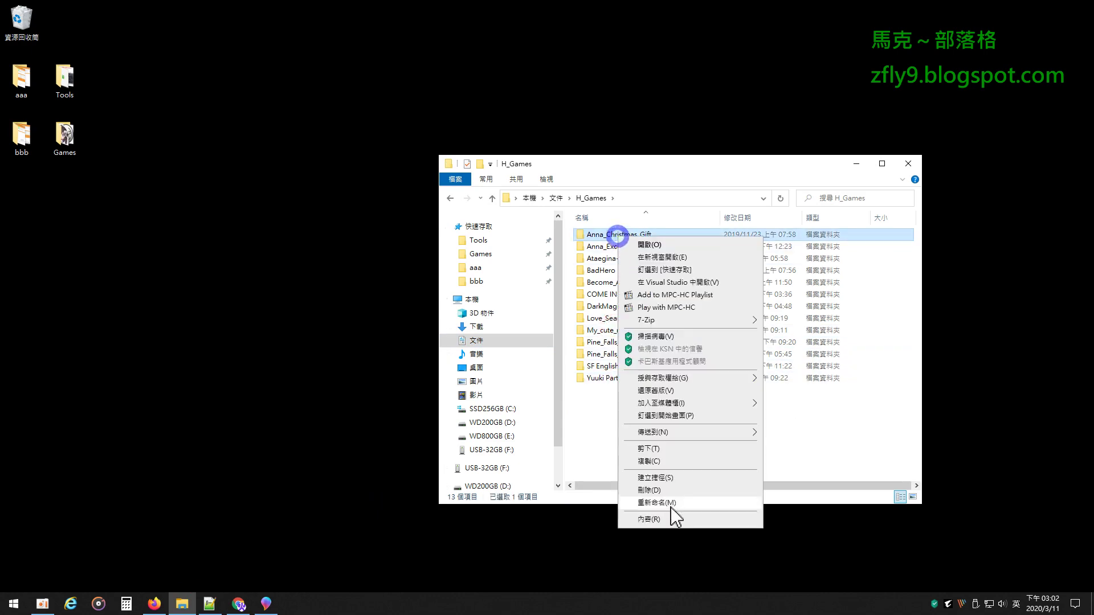
click(674, 519)
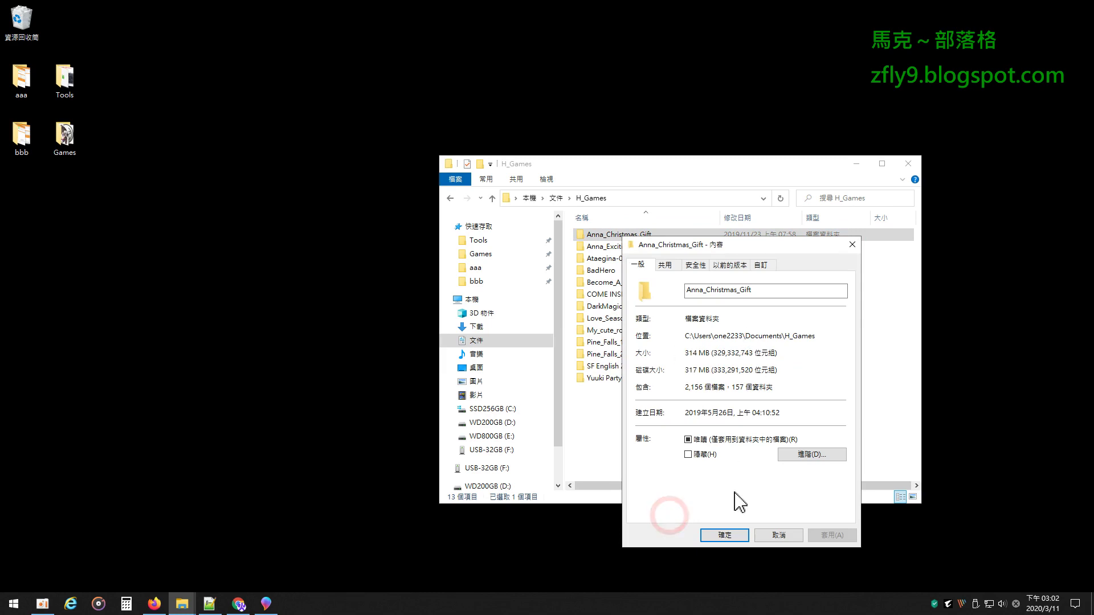
click(775, 534)
- Start adding the Anna_Christmas_Gift folder to a 7-Zip archive in zip format with a split volume size of 500m
right_click(646, 235)
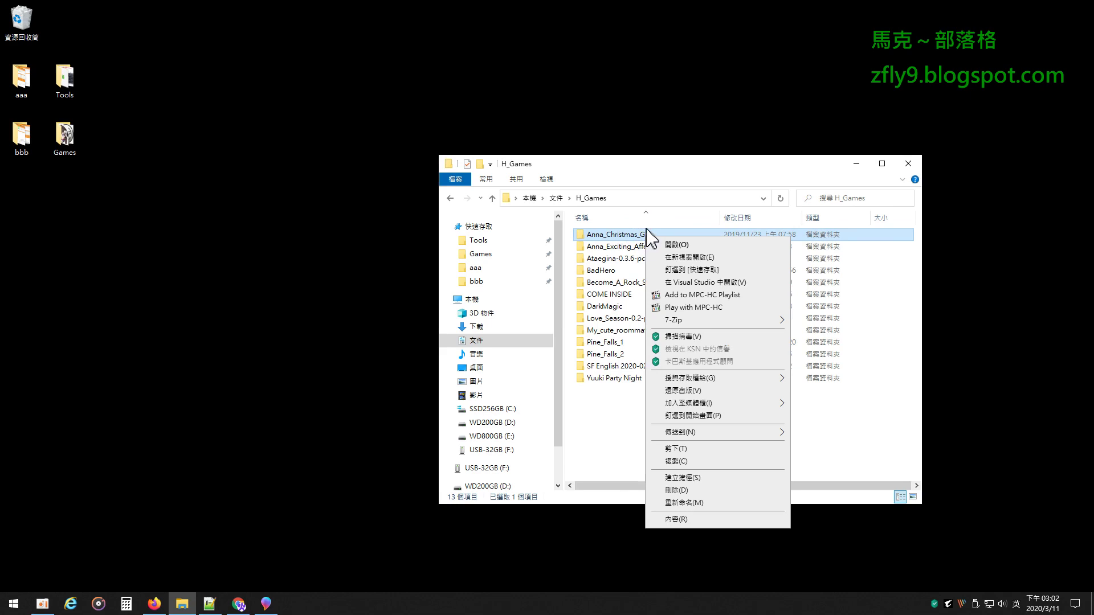
mouse_move(741, 323)
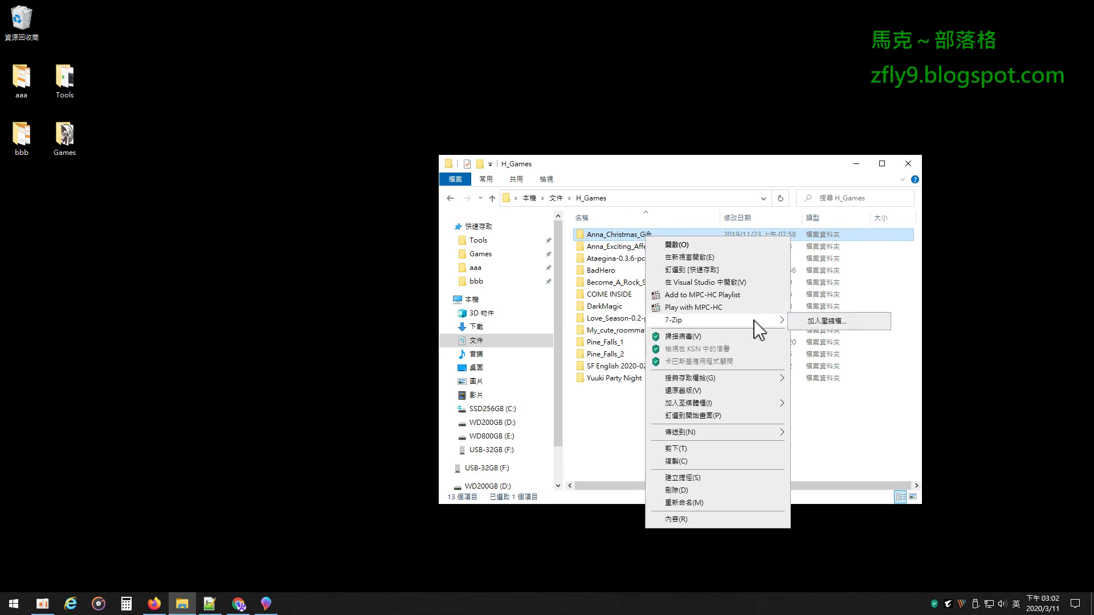
click(812, 322)
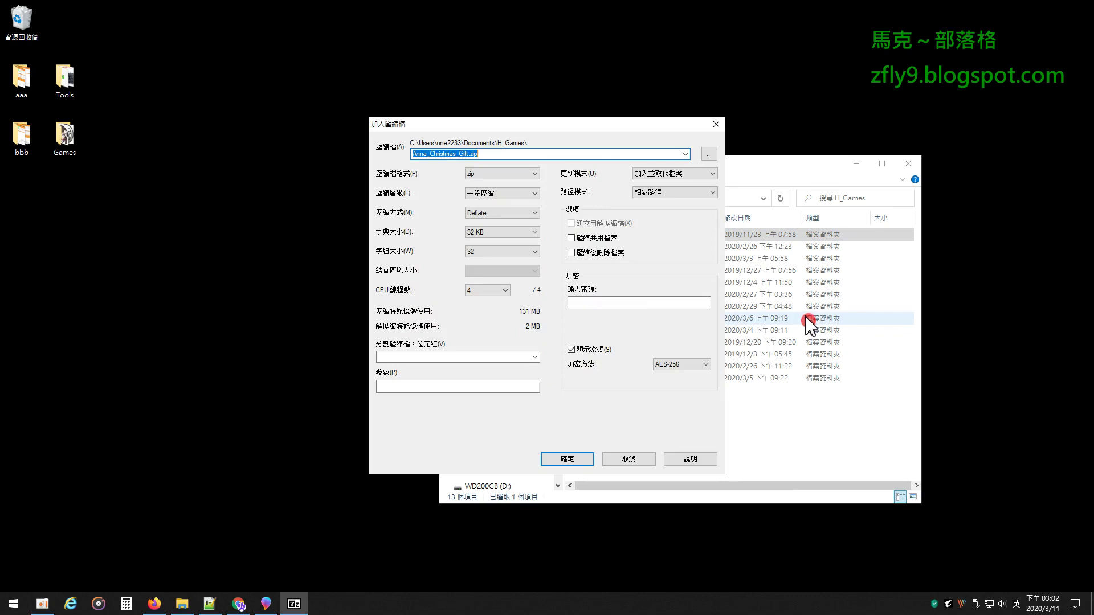
click(404, 357)
text(50)
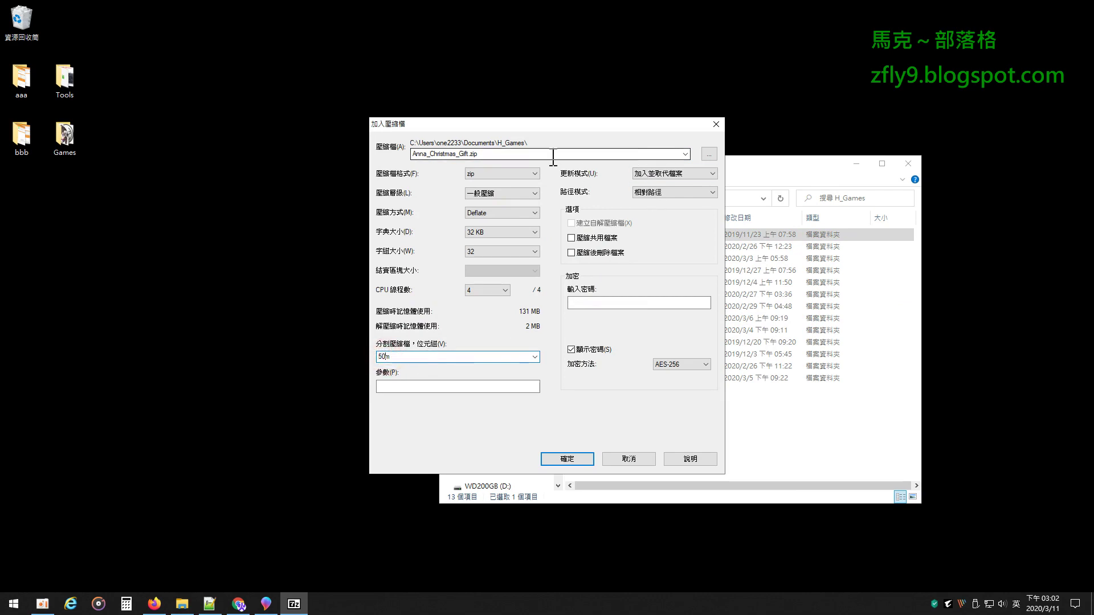
text(0)
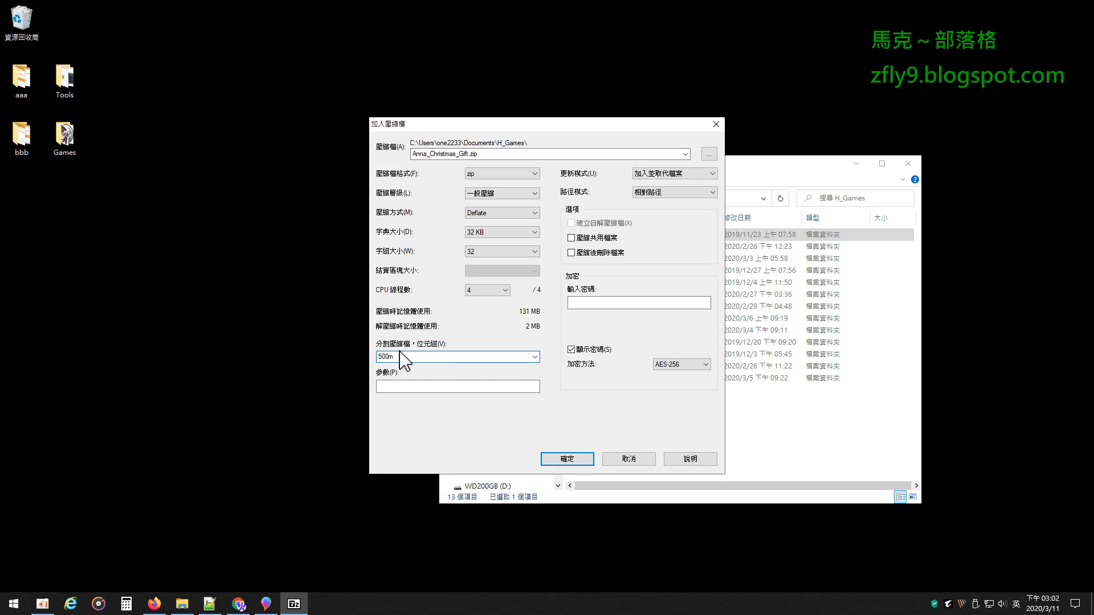
- Review the tutorial's note in Chrome about browsers supporting multiple file uploads, and return to the archive settings
click(238, 604)
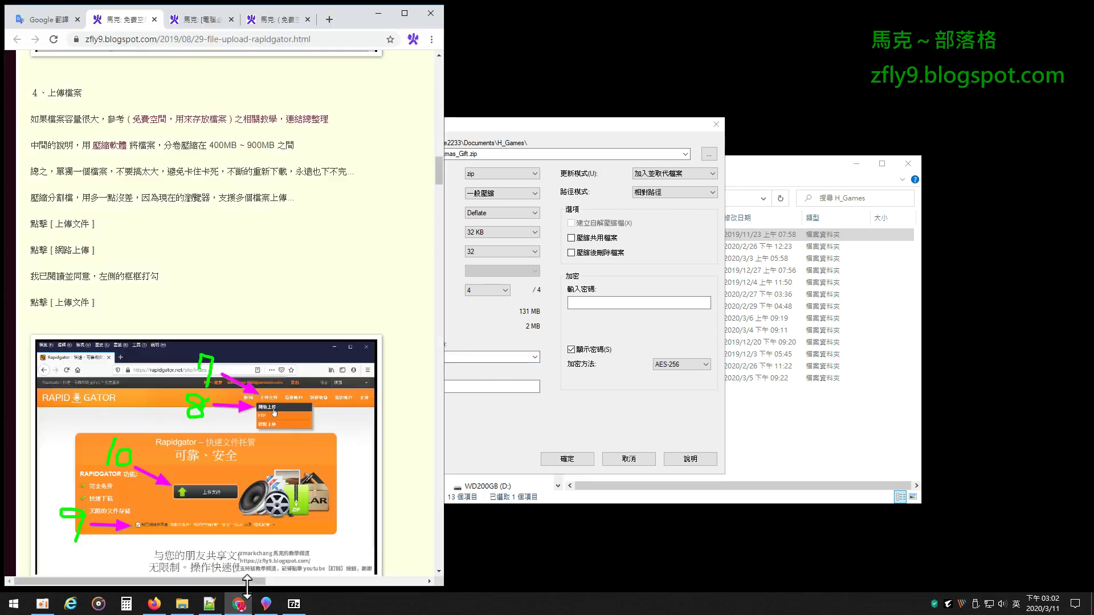
double_click(183, 198)
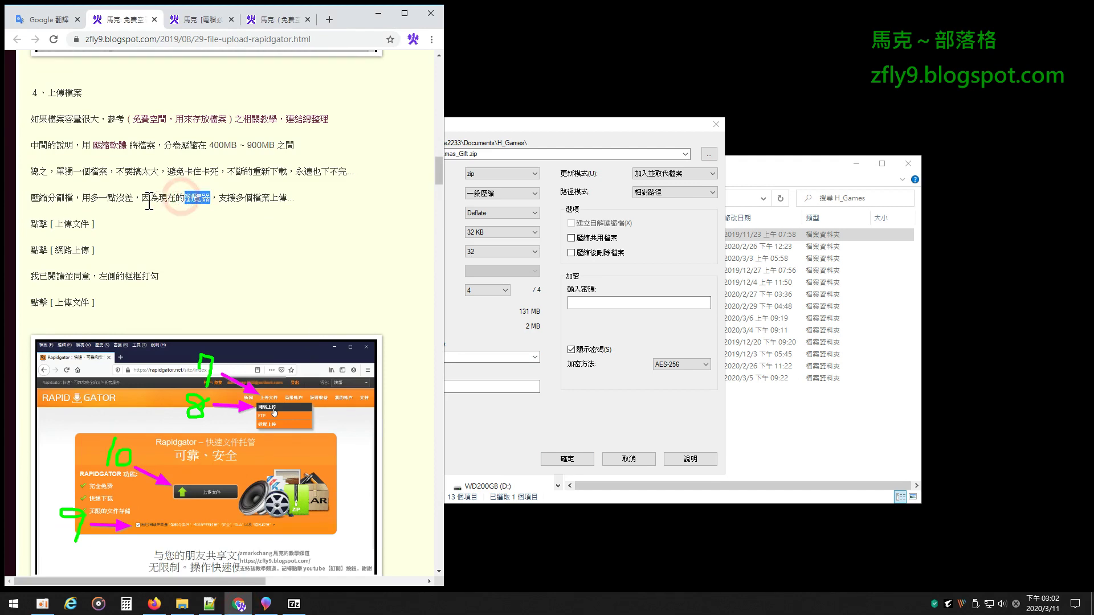
drag(156, 199, 291, 199)
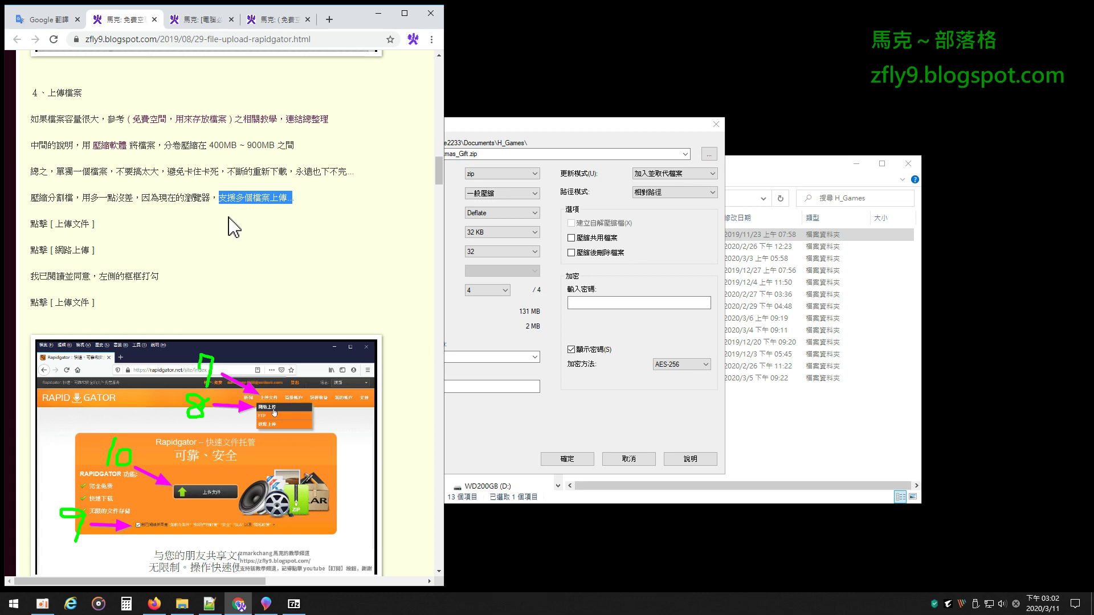
click(378, 12)
- Set the split volume size to 50m and create the Anna_Christmas_Gift.zip archive
click(392, 356)
key(BackSpace)
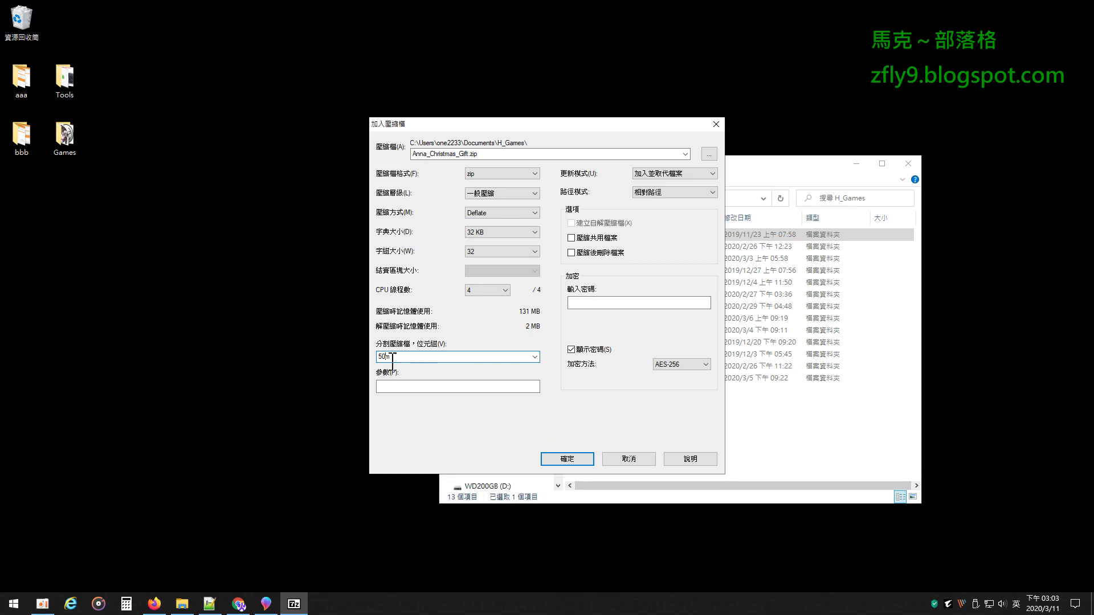
click(590, 459)
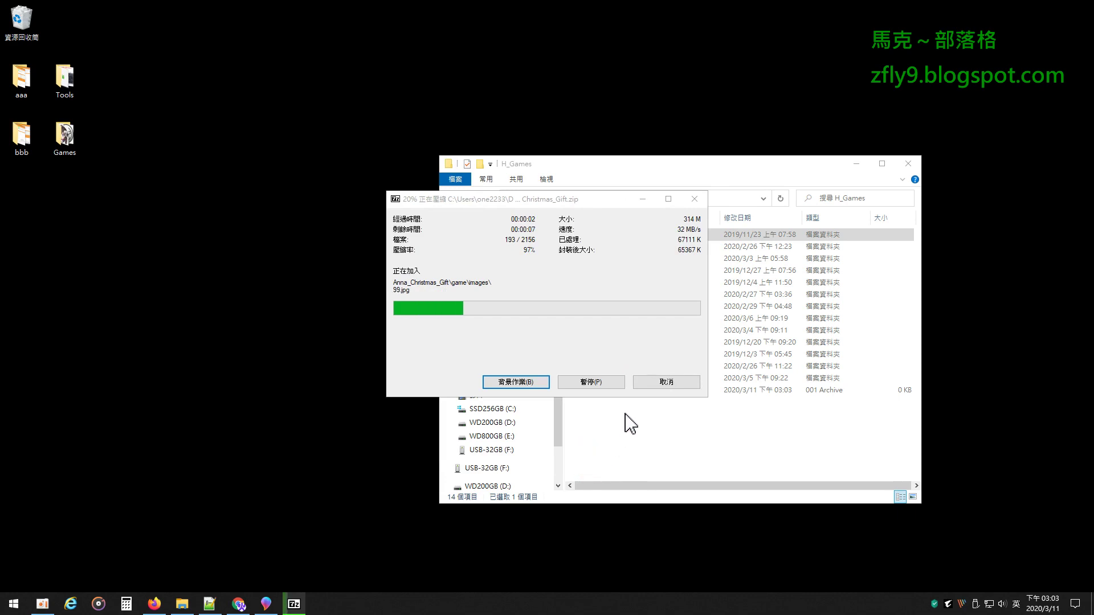
drag(551, 198, 717, 278)
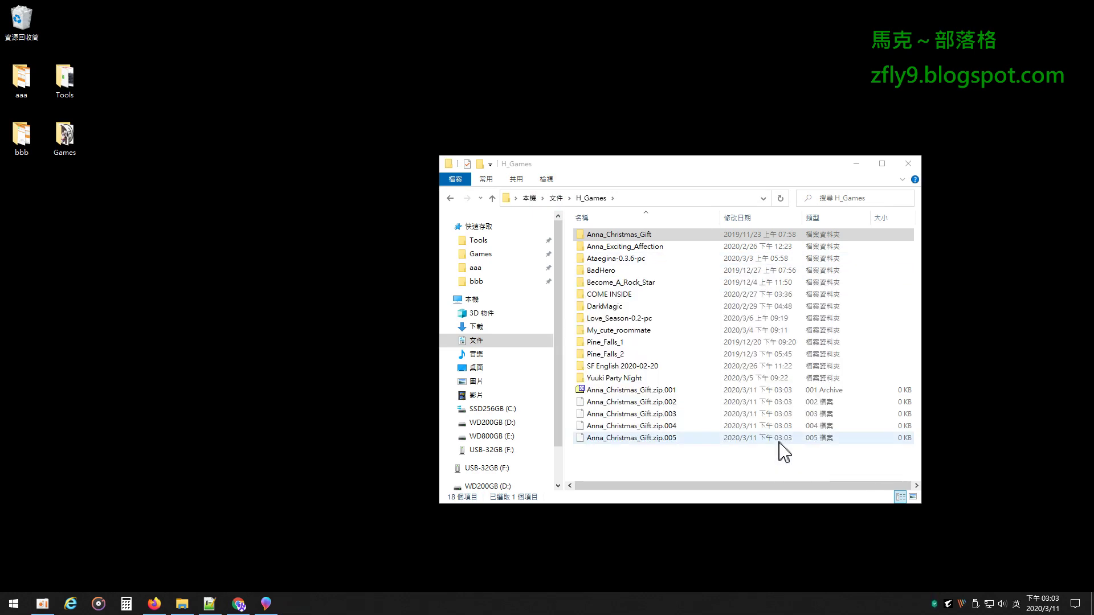
- Move the Anna_Christmas_Gift.zip parts 001 to 005 from H_Games to the desktop and minimize the folder window
drag(673, 456, 599, 389)
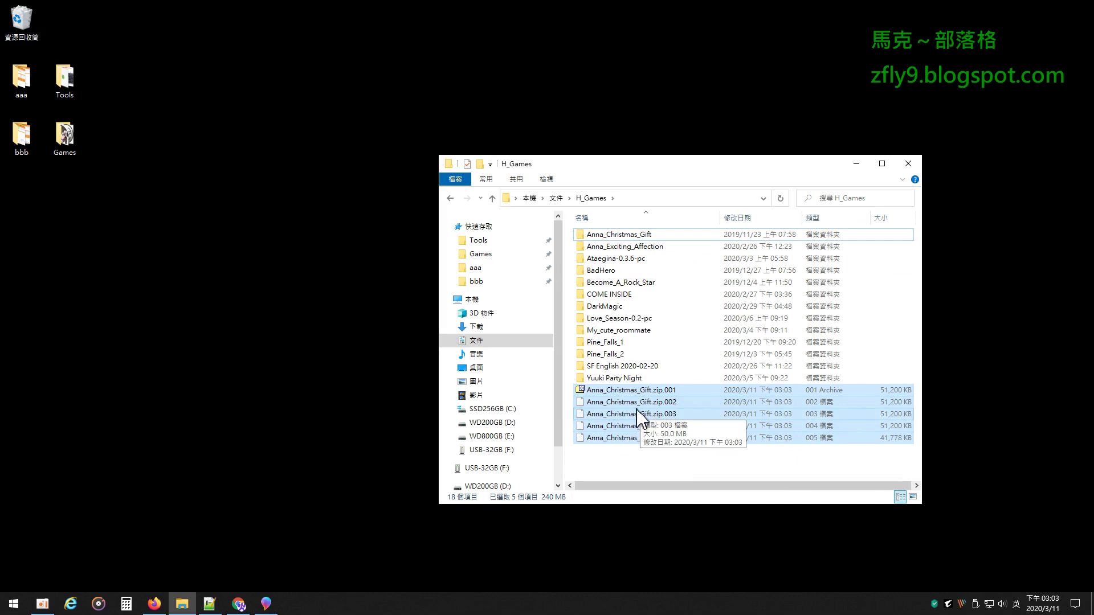
right_click(635, 390)
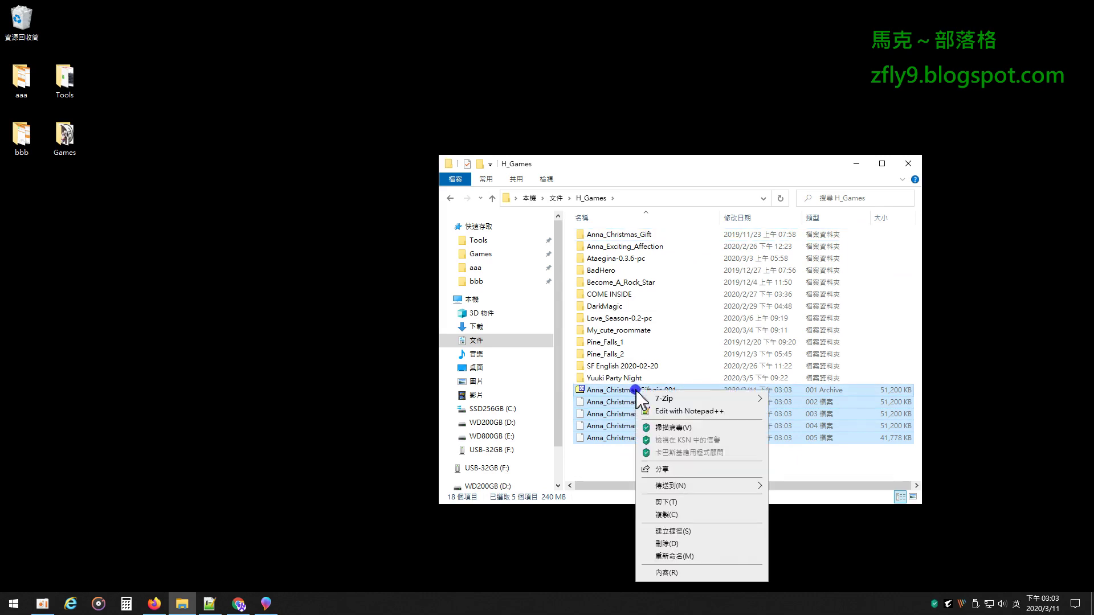
click(664, 502)
right_click(110, 215)
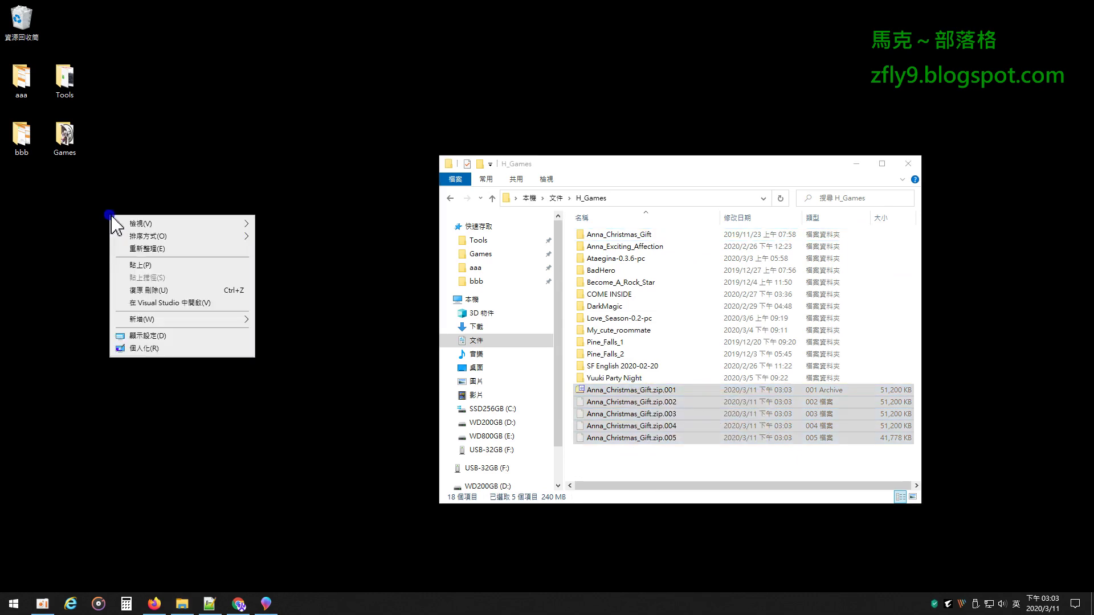
click(147, 265)
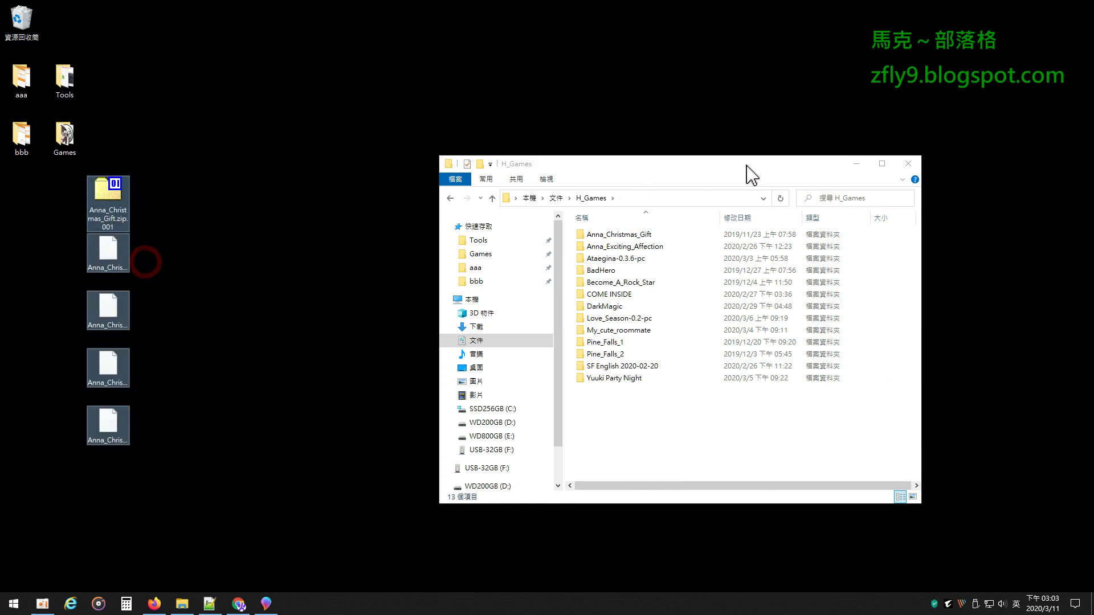
click(856, 163)
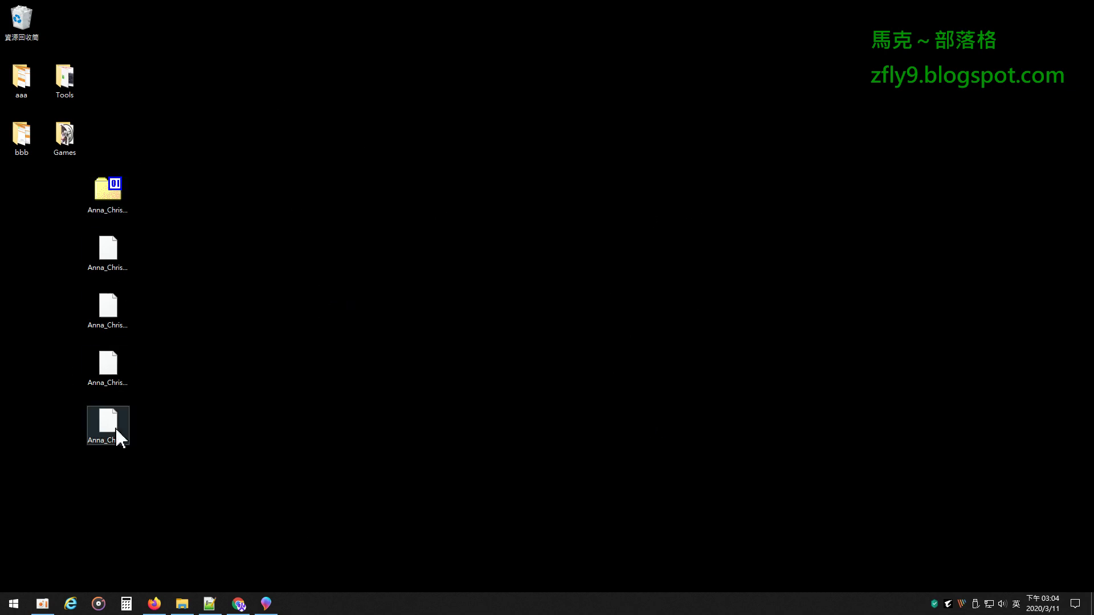
drag(156, 478, 97, 193)
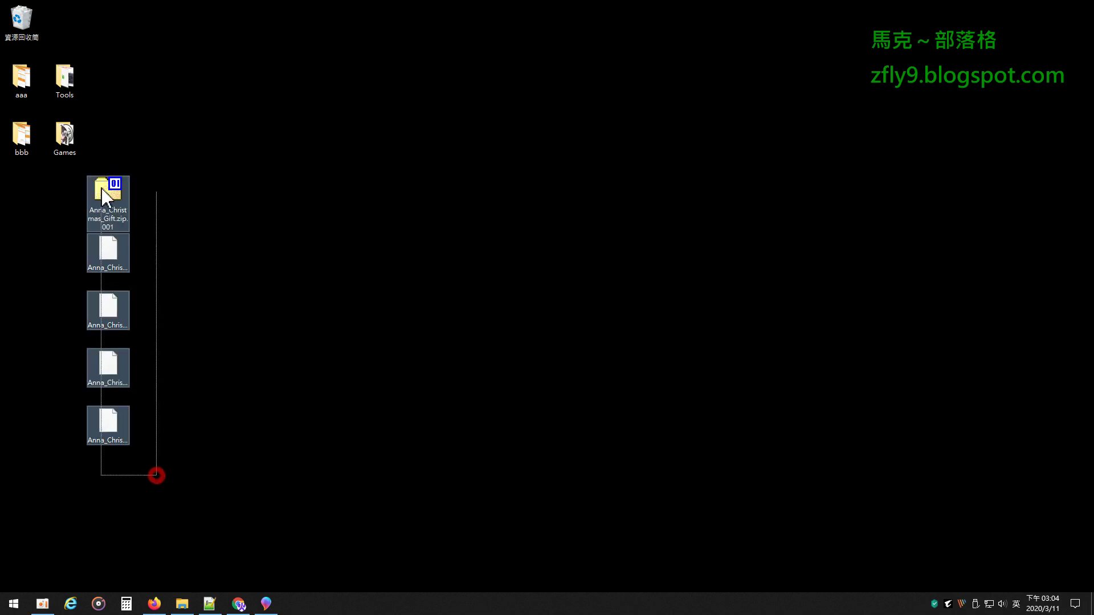
click(410, 317)
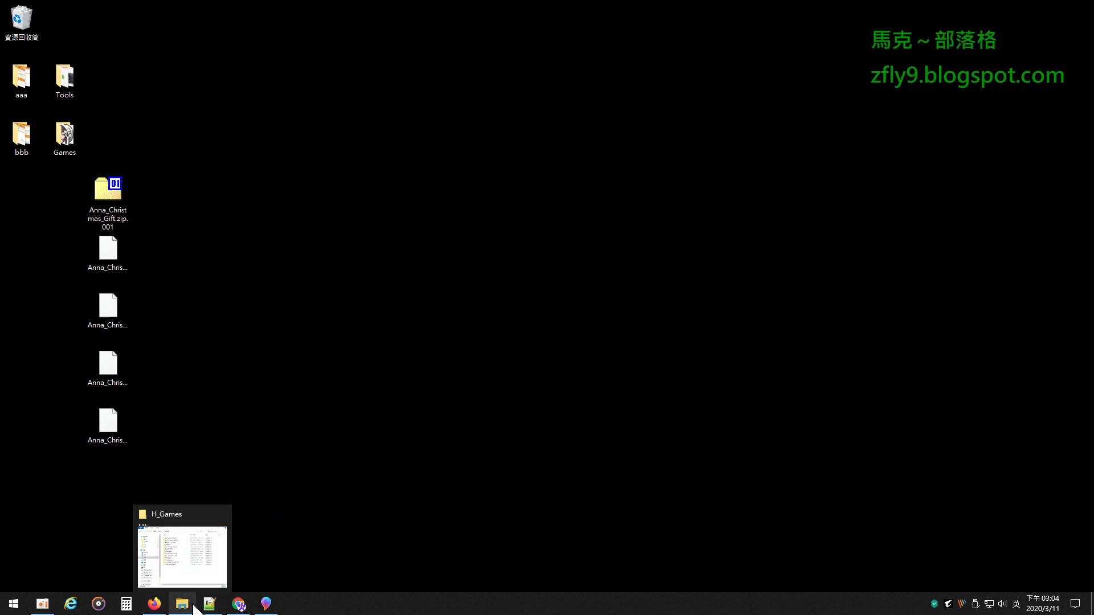
- Bring up the Chrome tutorial and Firefox side by side, and open Rapidgator's Web 上載 page following the upload instructions
click(239, 607)
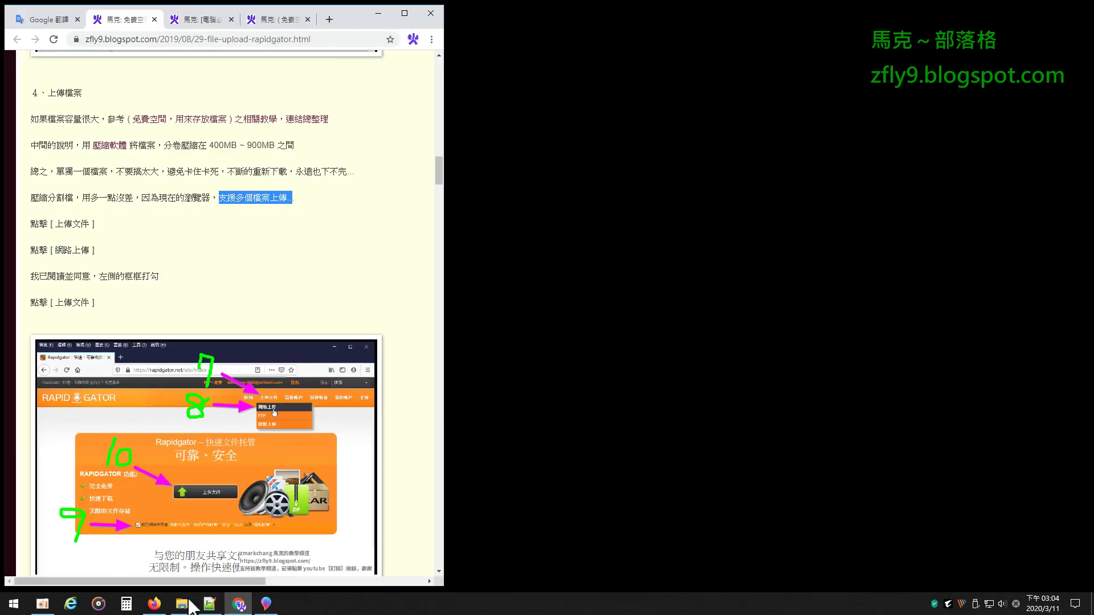
click(154, 605)
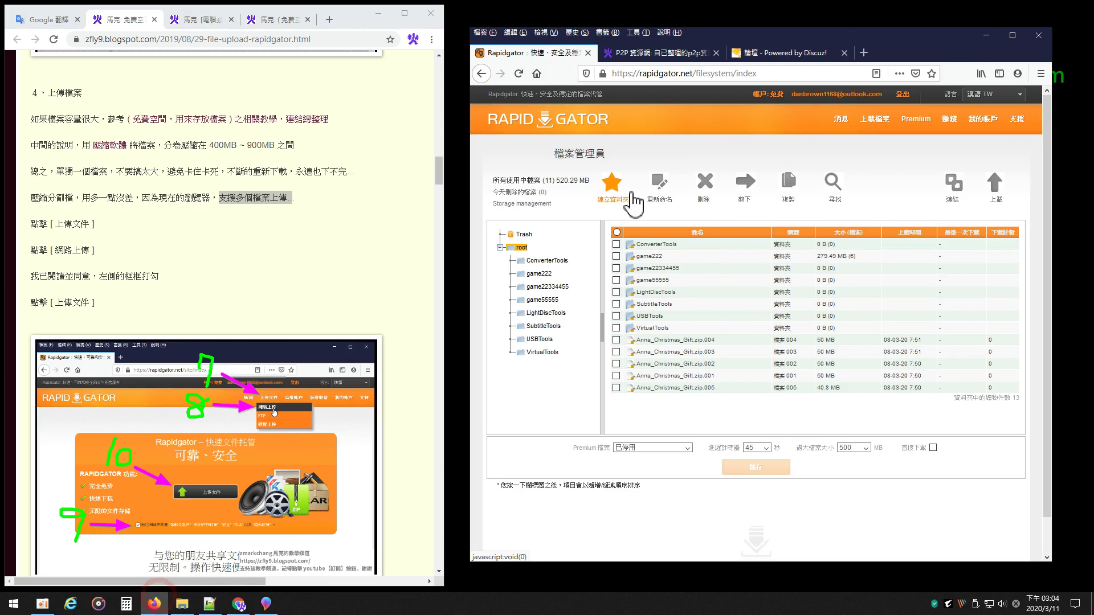
mouse_move(887, 130)
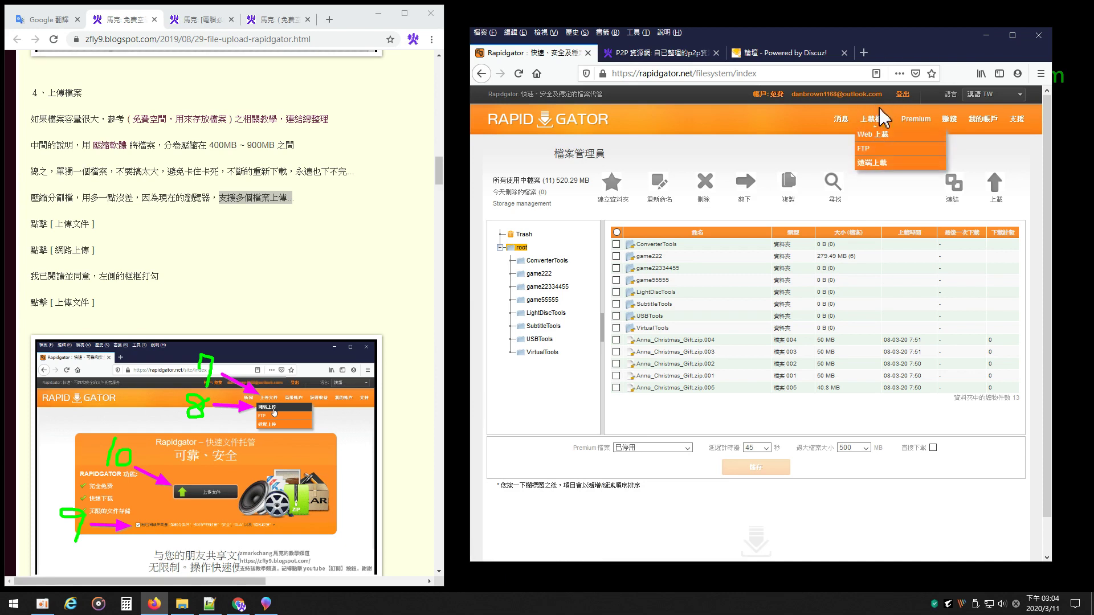
scroll(239, 365, down, 3)
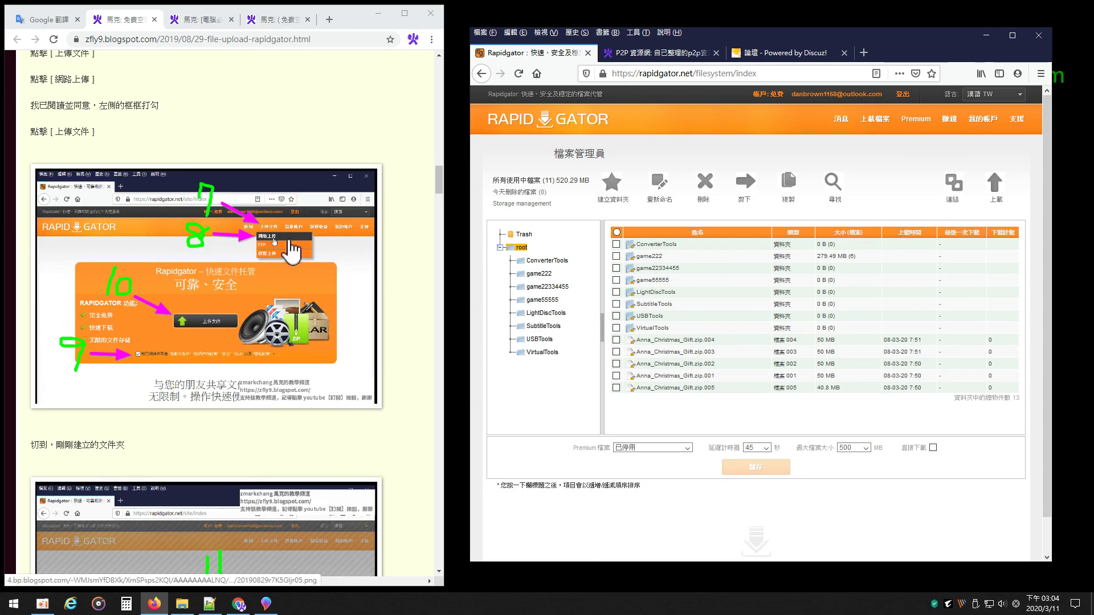
mouse_move(875, 126)
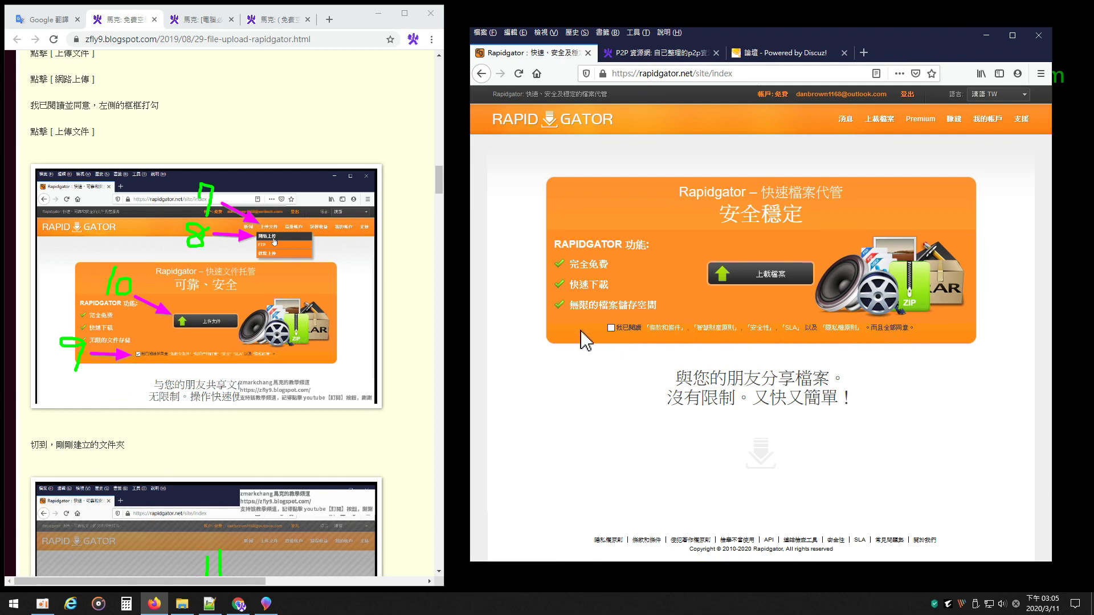
- Agree to Rapidgator's terms and set game22334455 as the destination folder in the multi-file upload dialog
click(611, 328)
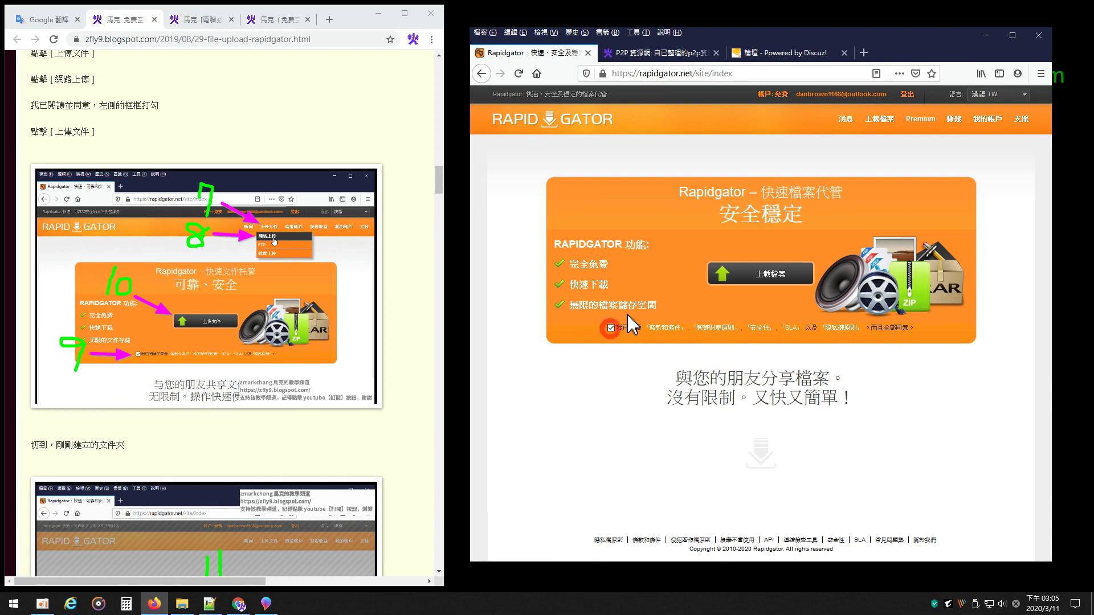
click(779, 279)
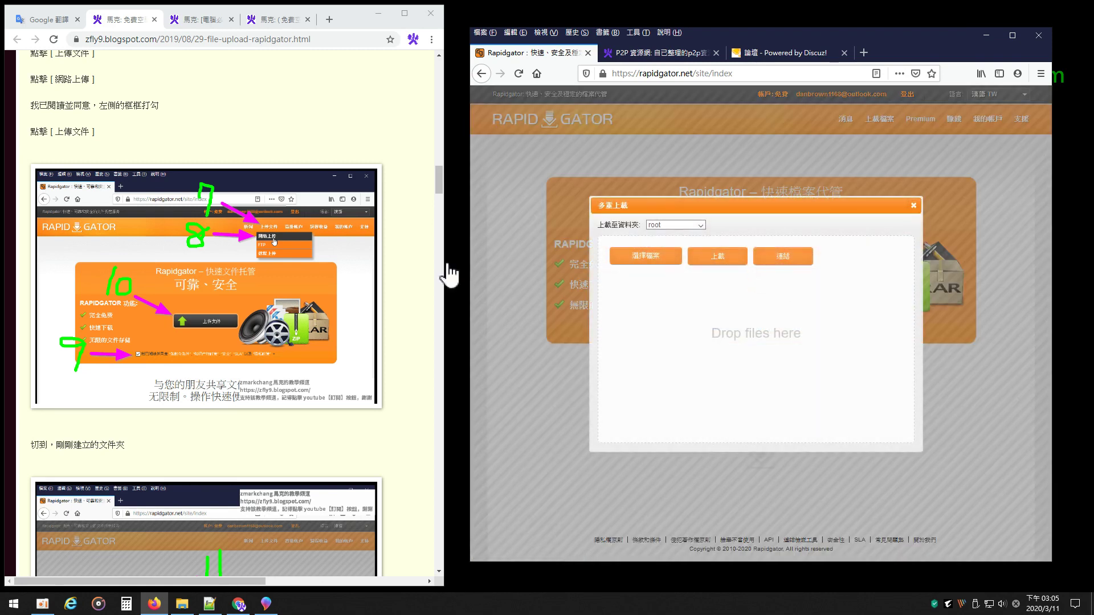
scroll(408, 265, down, 5)
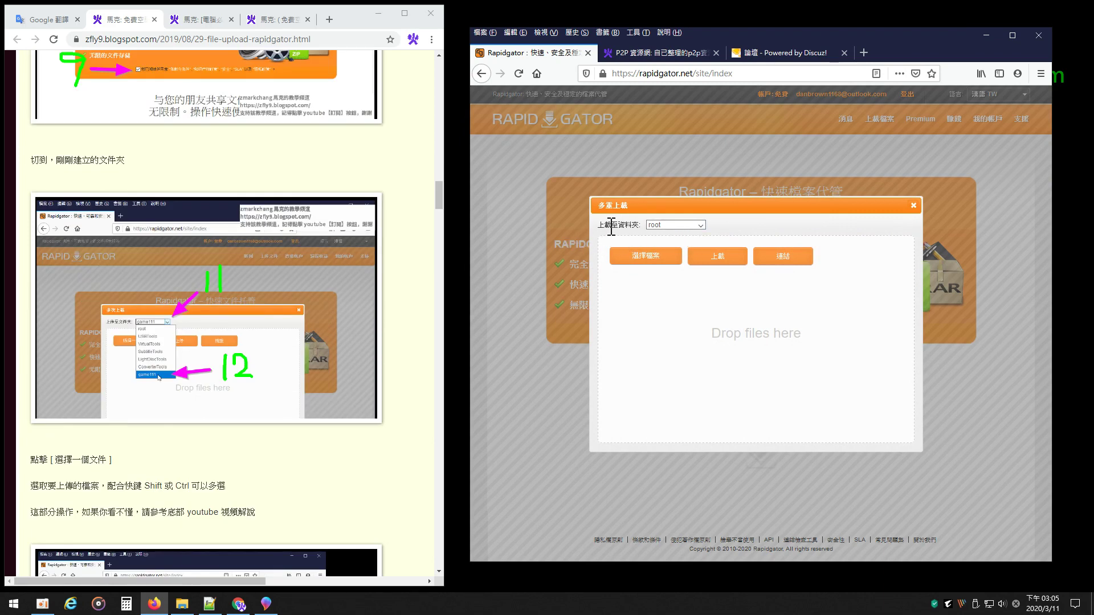
click(701, 225)
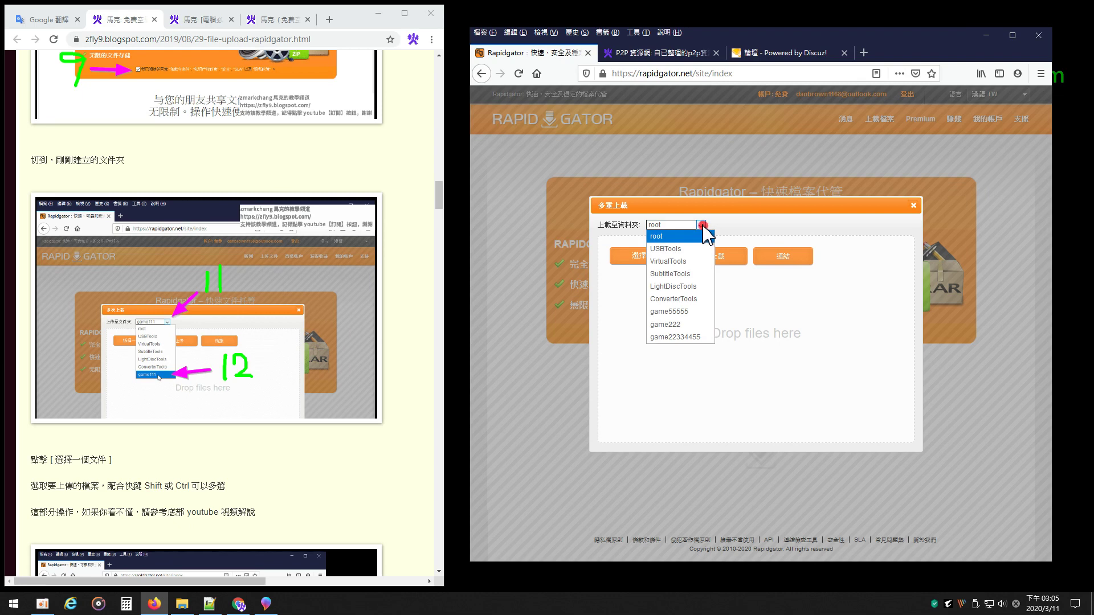
click(694, 339)
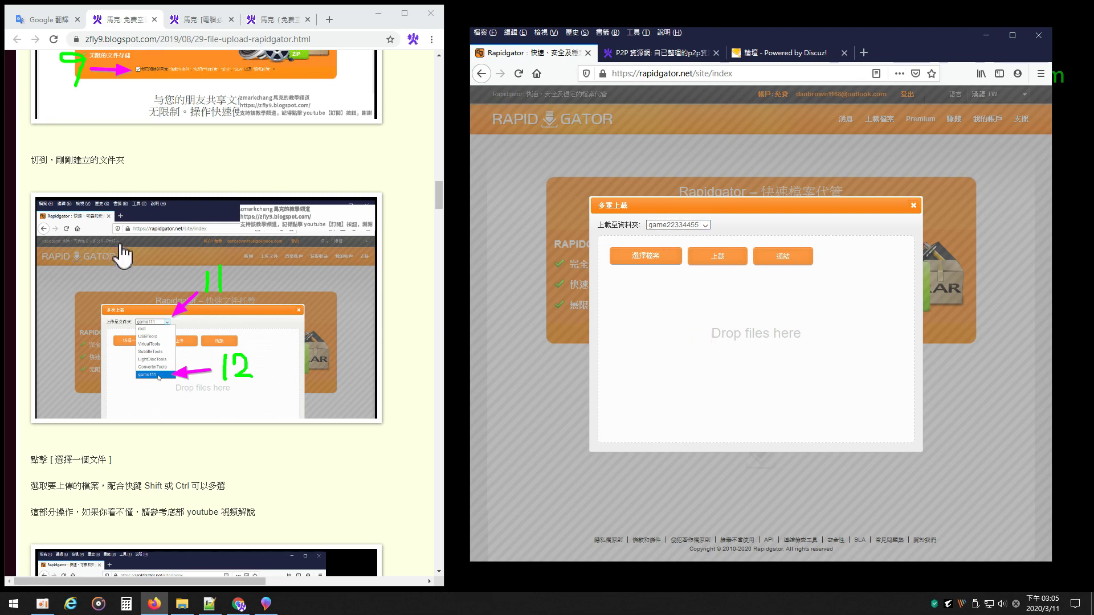
- Open the file picker for the upload as the tutorial describes, and enlarge its window slightly
scroll(253, 264, down, 6)
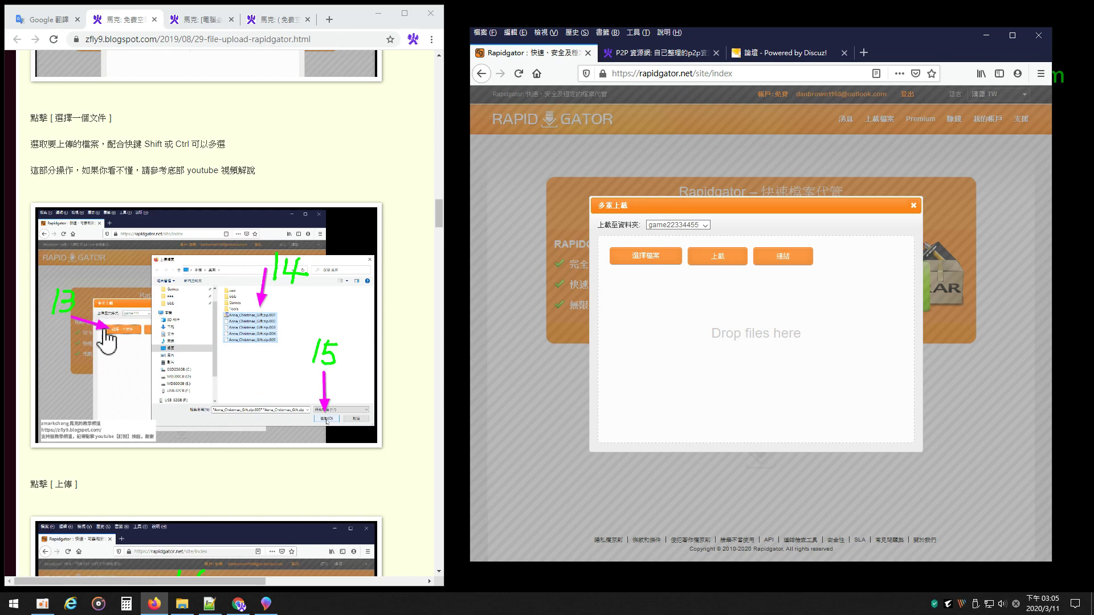
click(655, 261)
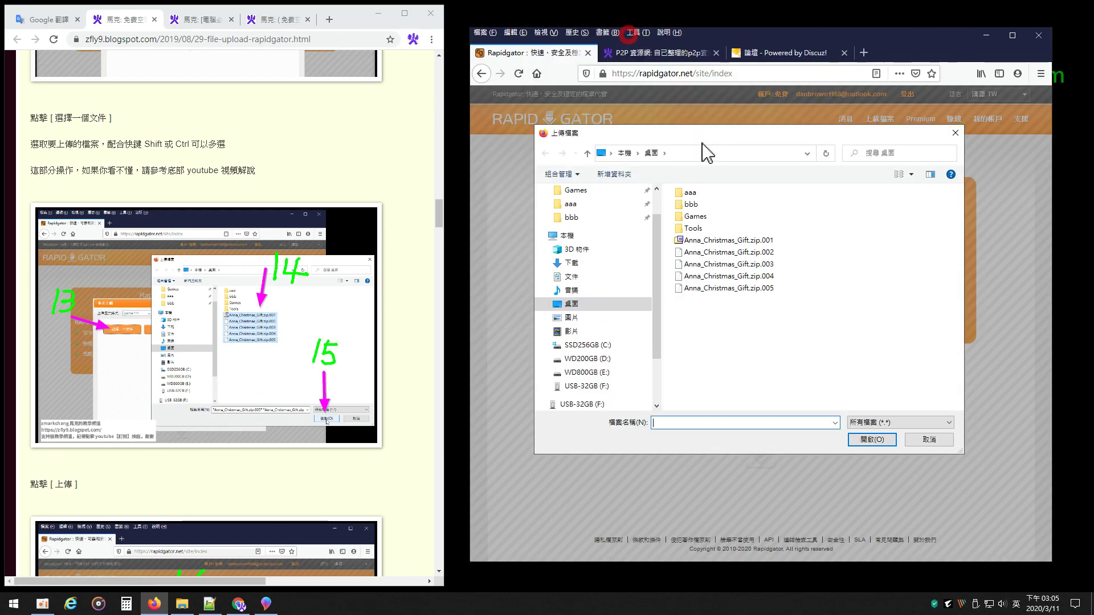
drag(964, 456, 882, 388)
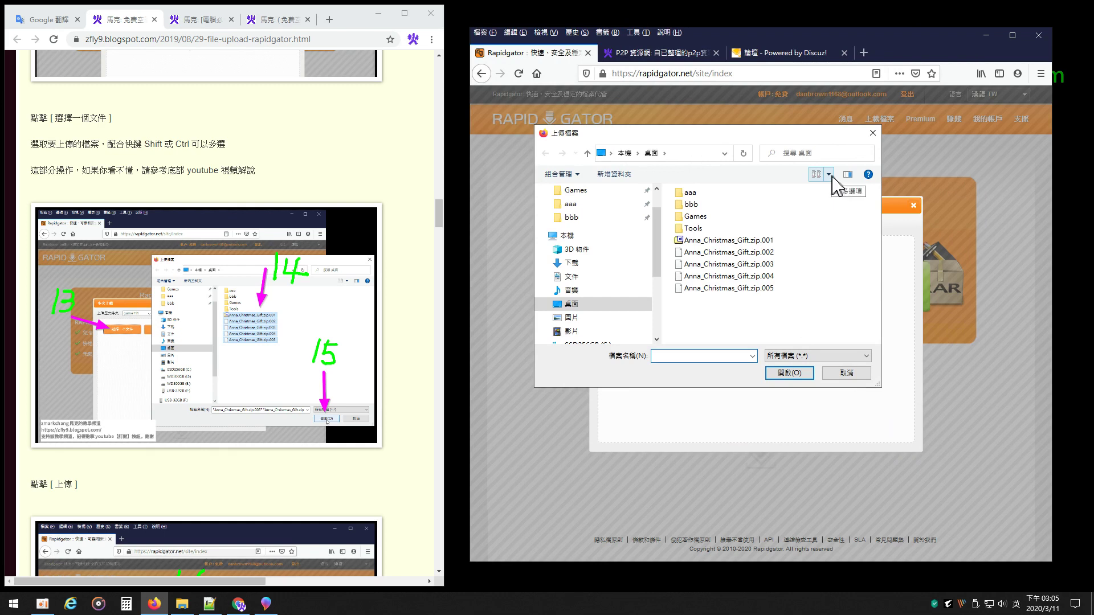
drag(883, 389, 974, 470)
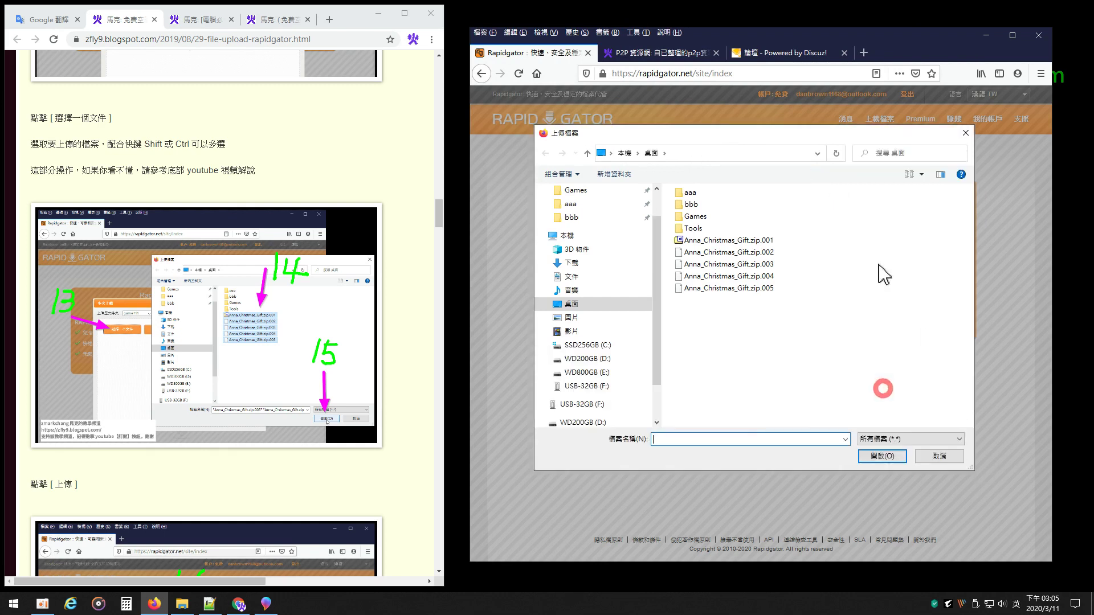
- Switch the file picker's display to large icons (大圖示) and back to the list view (清單)
click(921, 178)
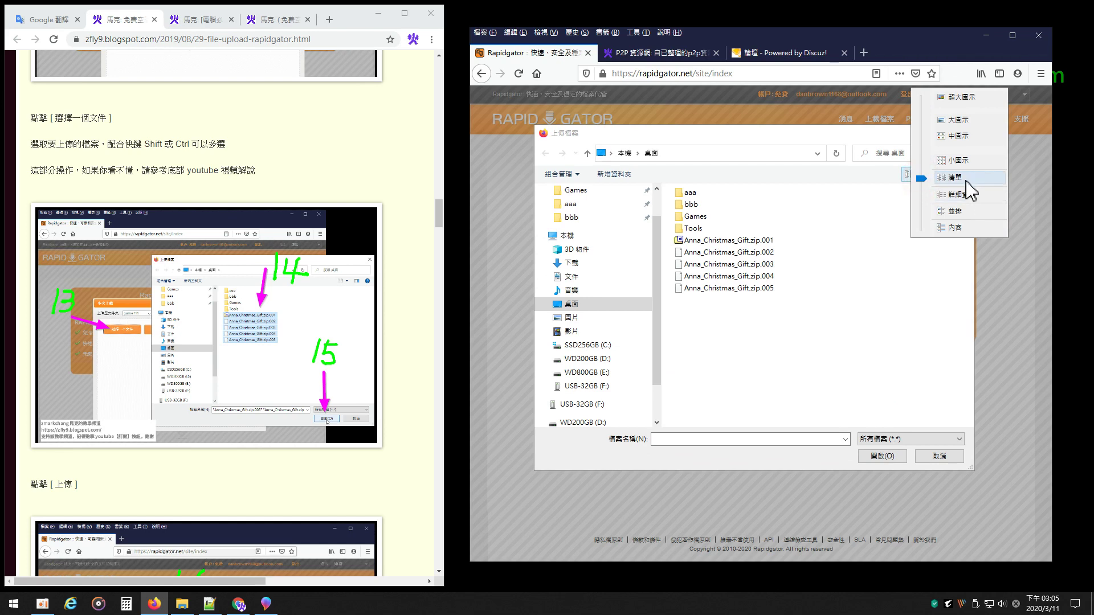
click(966, 180)
click(919, 175)
click(957, 120)
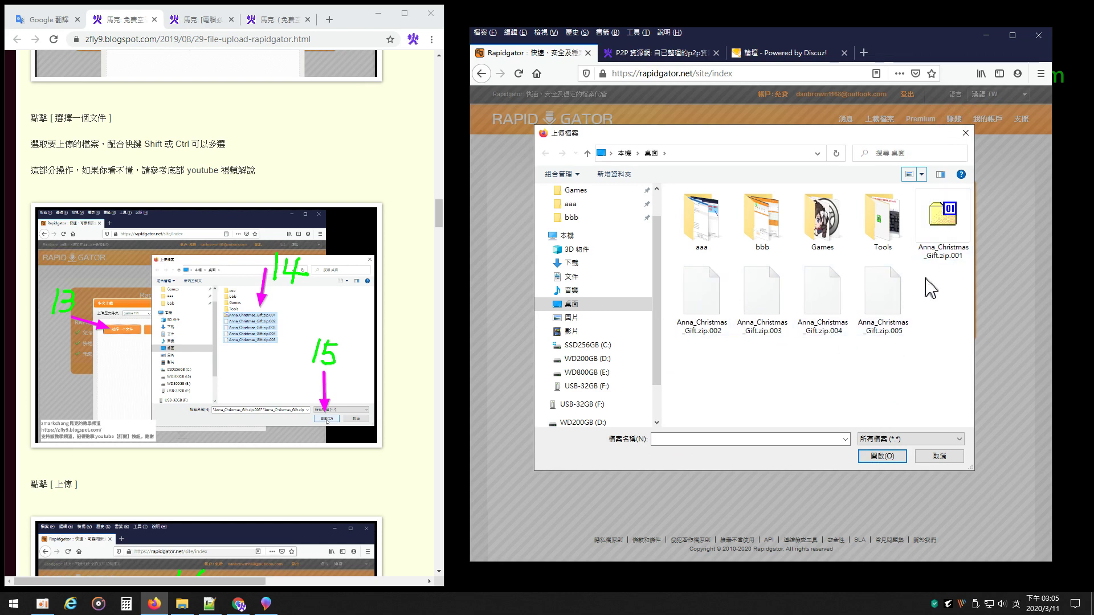
click(922, 175)
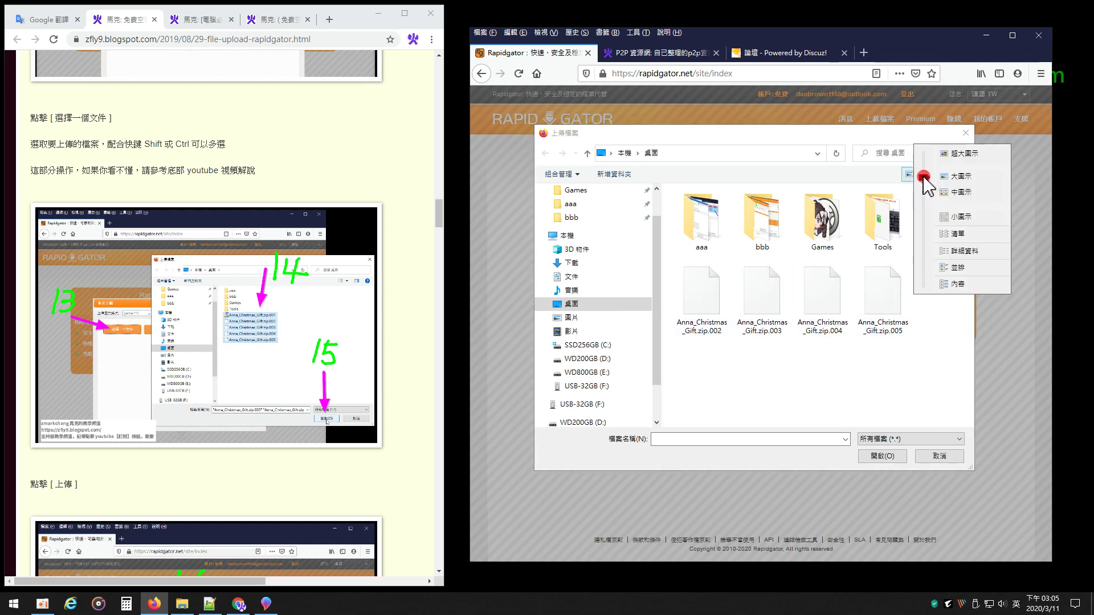
click(967, 236)
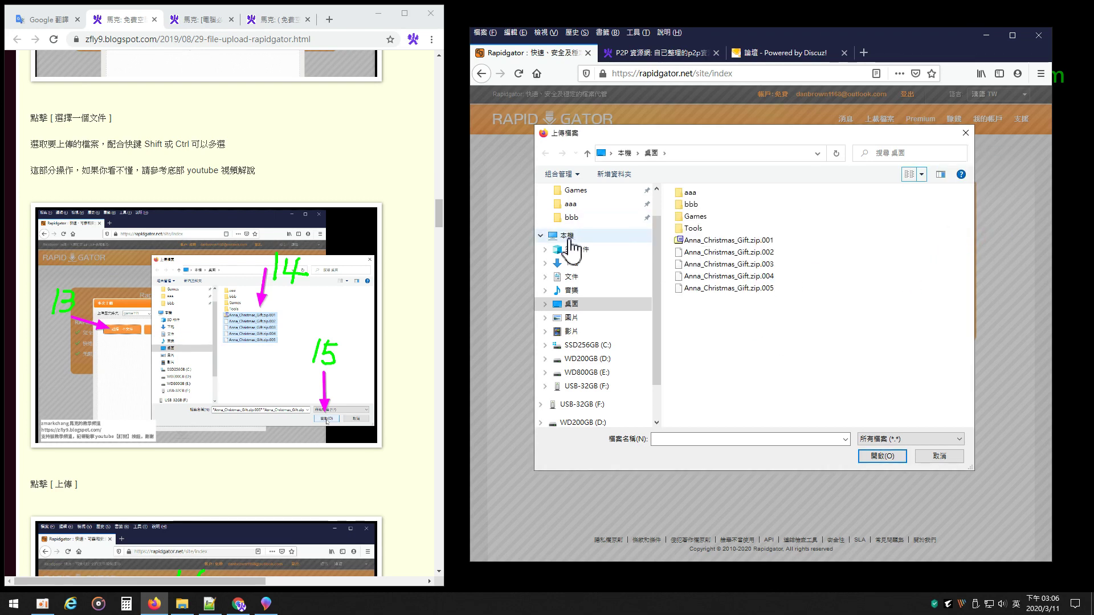
- Go to the desktop folder by way of 本機 in the file picker, and enlarge the picker window further
click(569, 235)
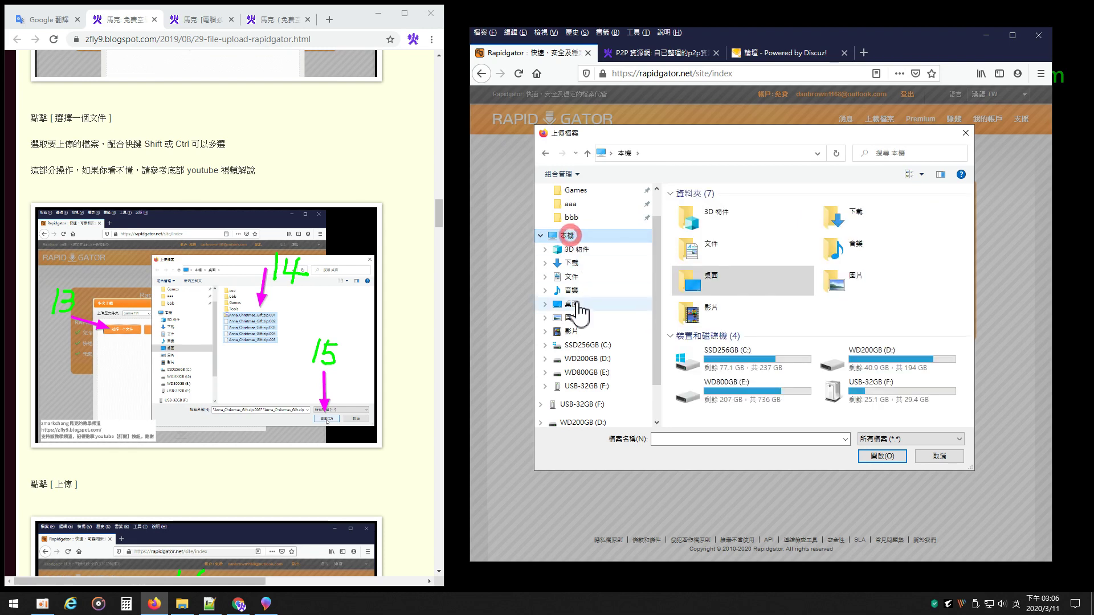
click(572, 305)
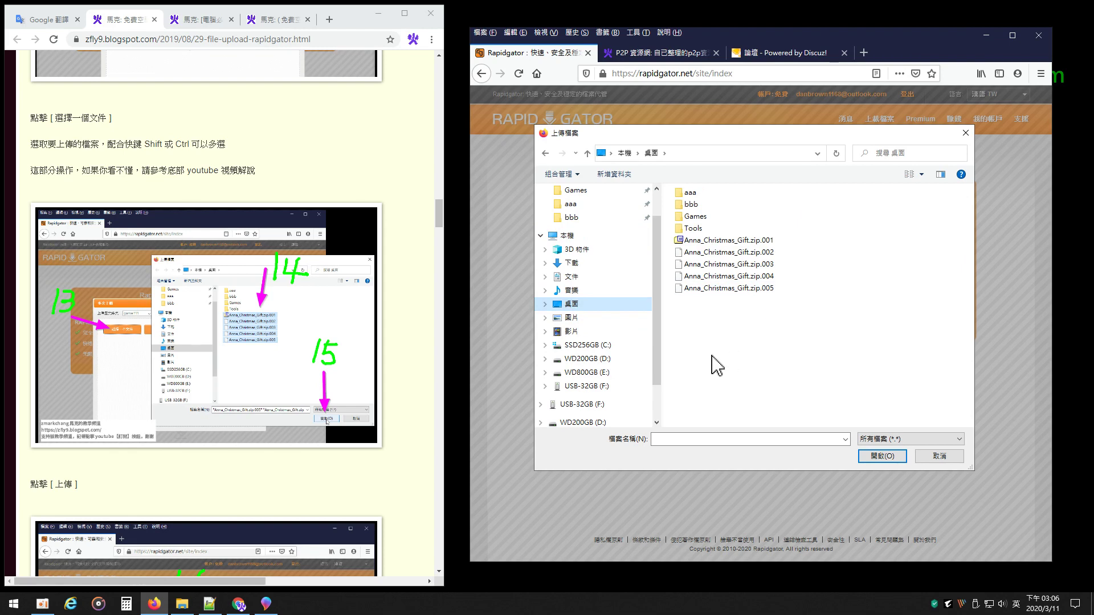
click(920, 174)
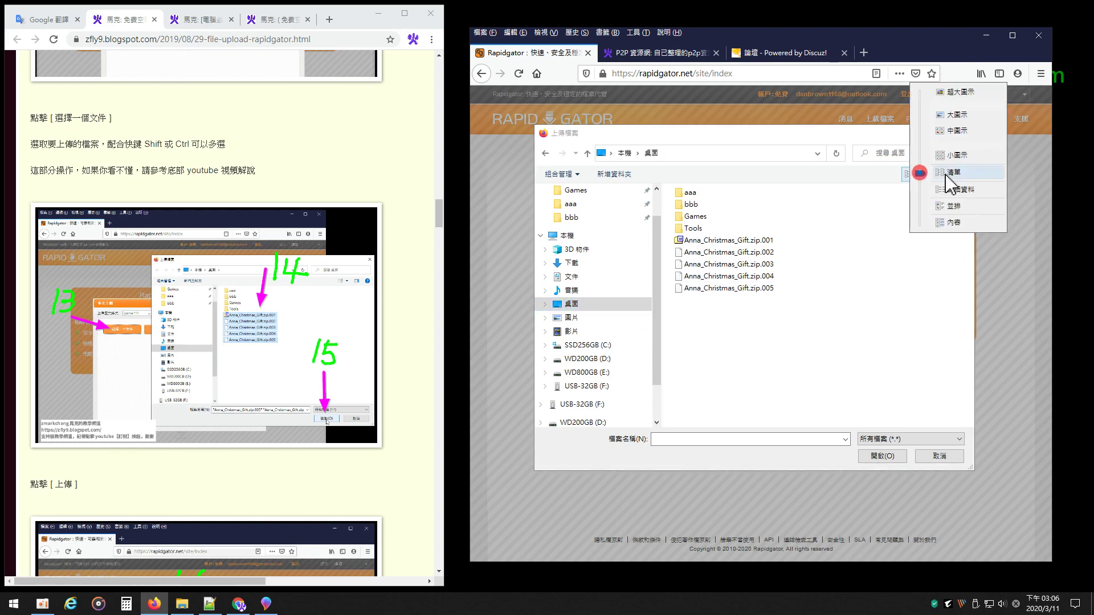
click(844, 349)
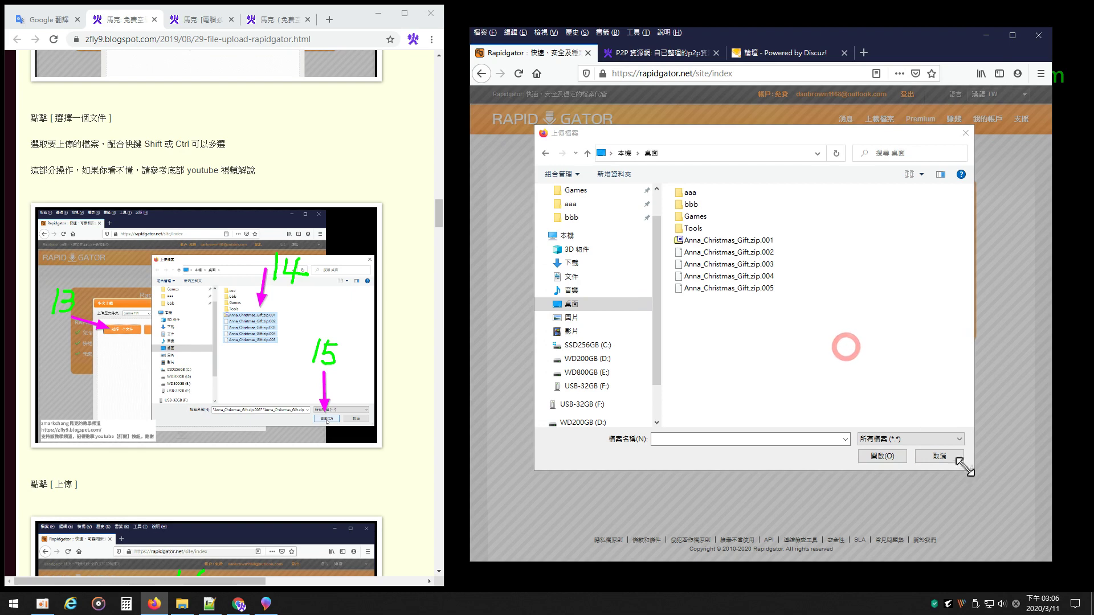
drag(973, 468, 997, 496)
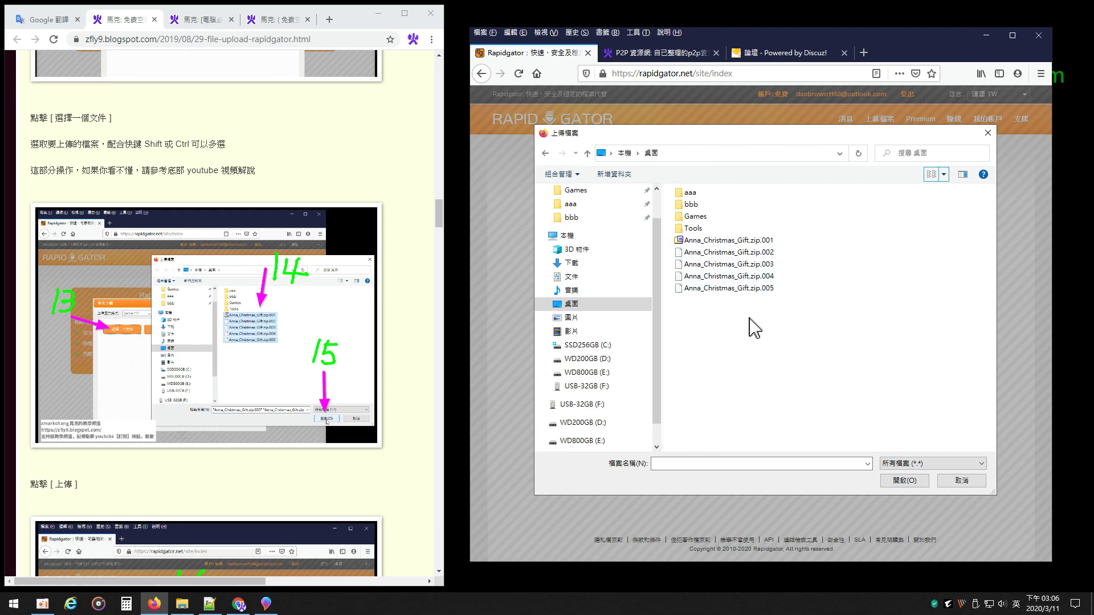
- Try selecting Anna_Christmas_Gift.zip parts 001 to 005 as a range and with a selection frame, clearing the selection each time
click(752, 240)
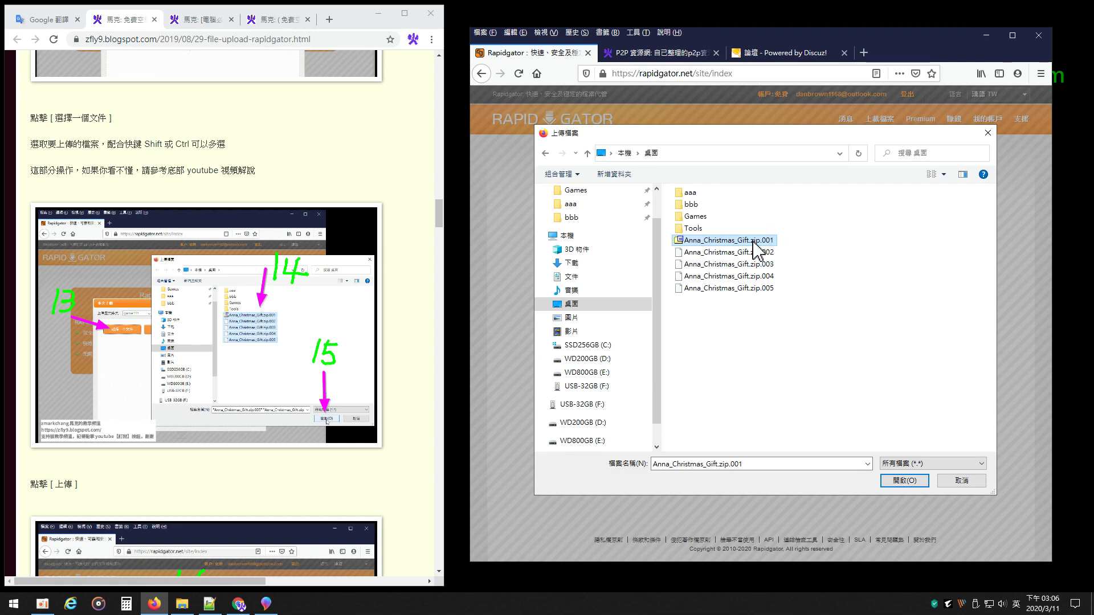
shift+click(750, 288)
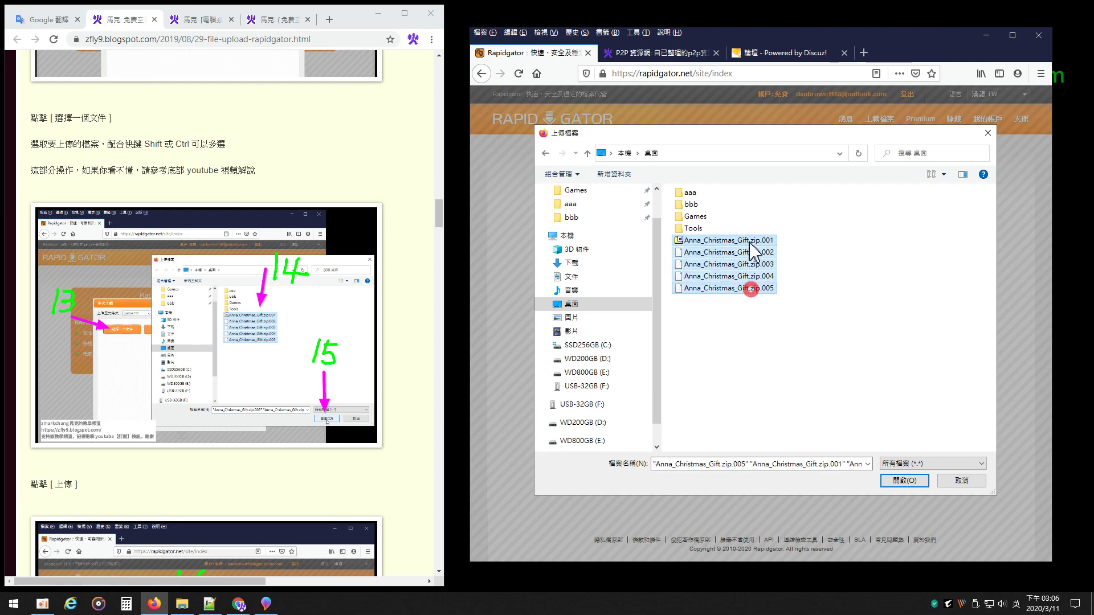
click(760, 318)
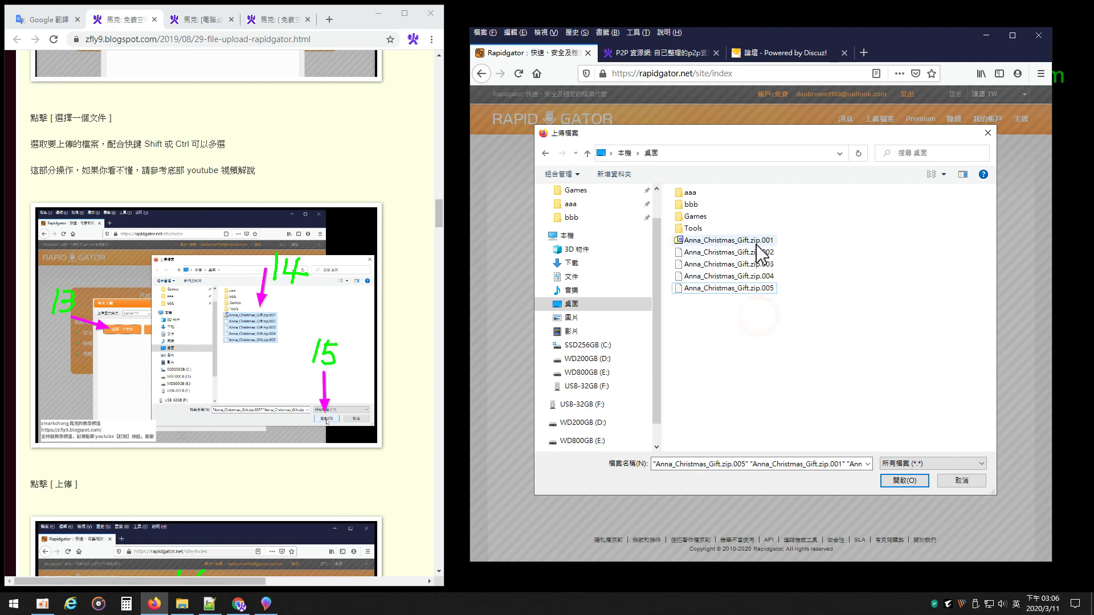
drag(751, 241, 764, 300)
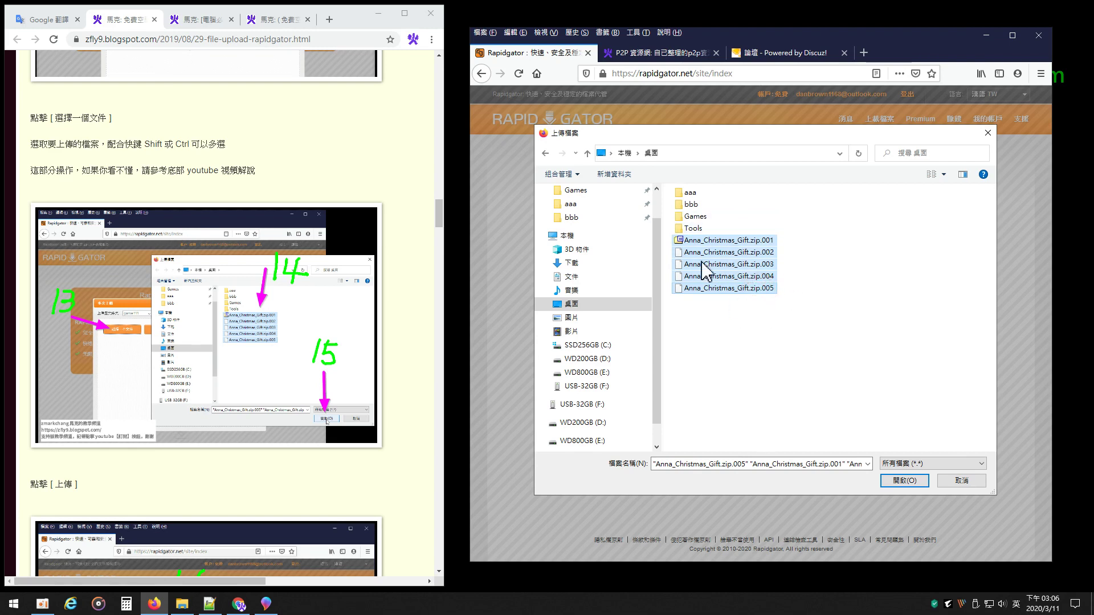
click(772, 347)
drag(833, 334, 759, 247)
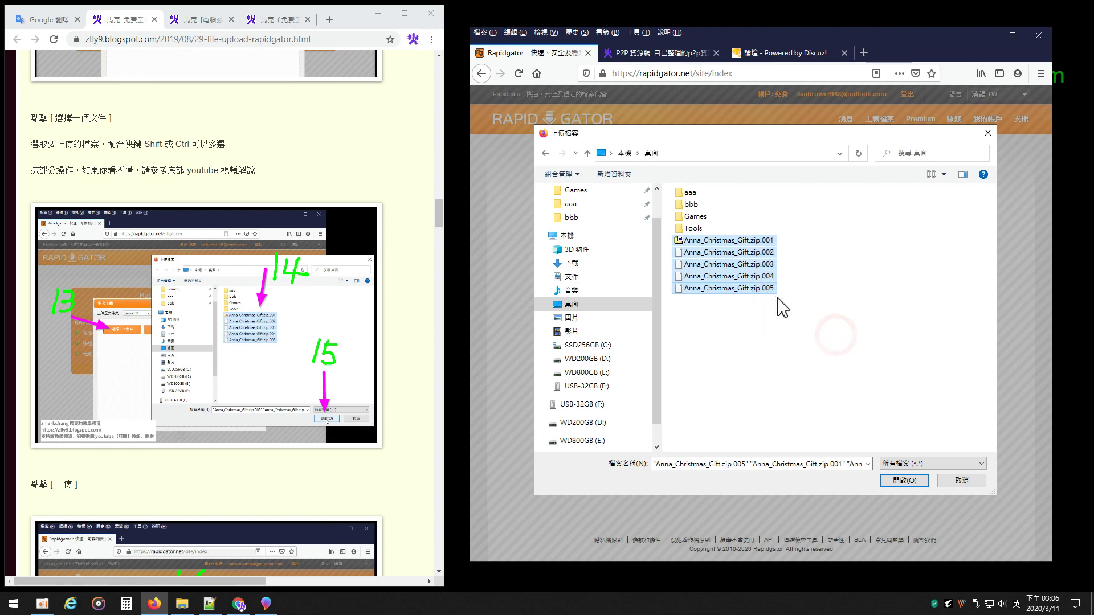
click(758, 327)
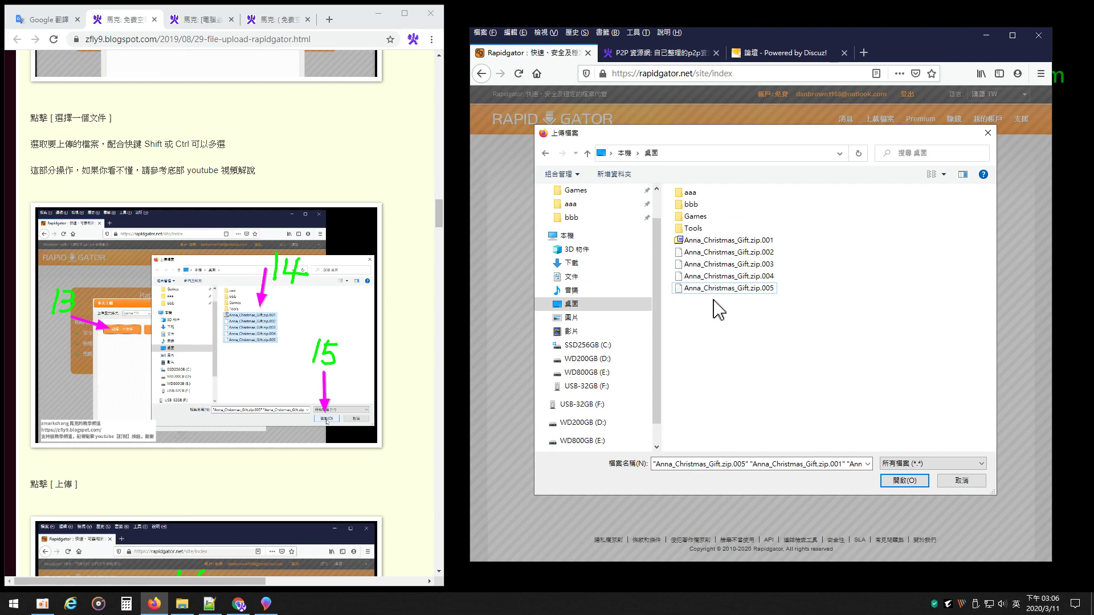
- Select Anna_Christmas_Gift.zip parts 001 to 005 on the desktop and add them to the upload list
click(748, 240)
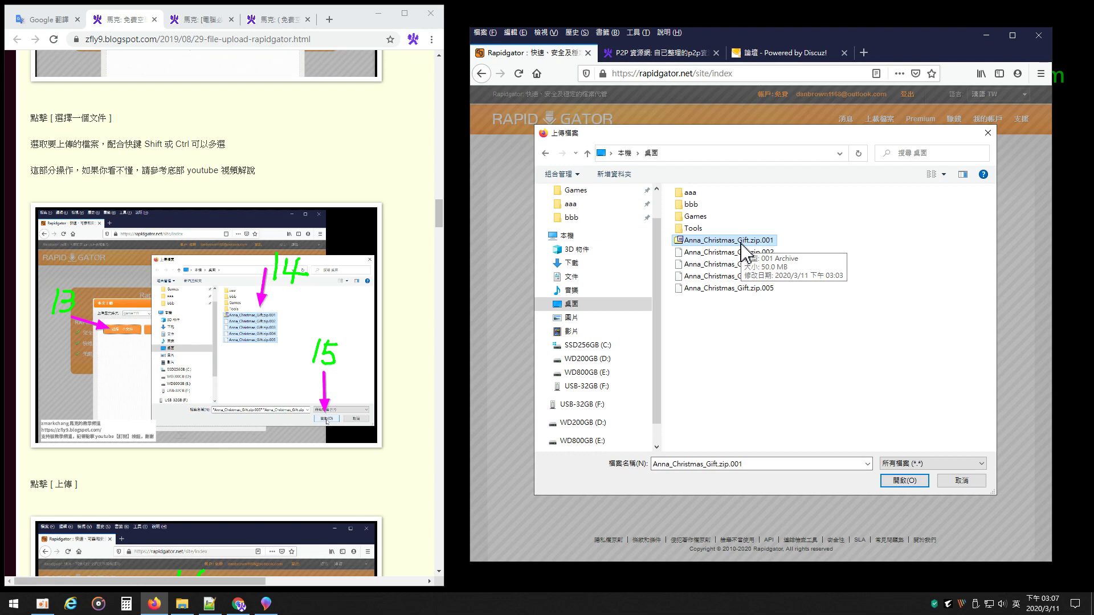
shift+click(743, 288)
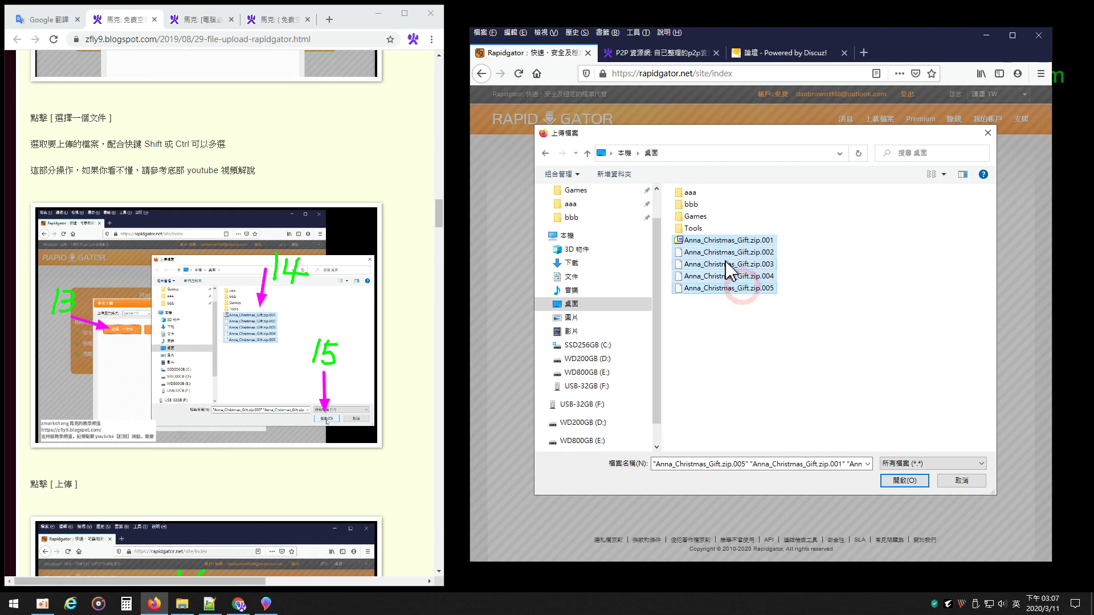
click(917, 490)
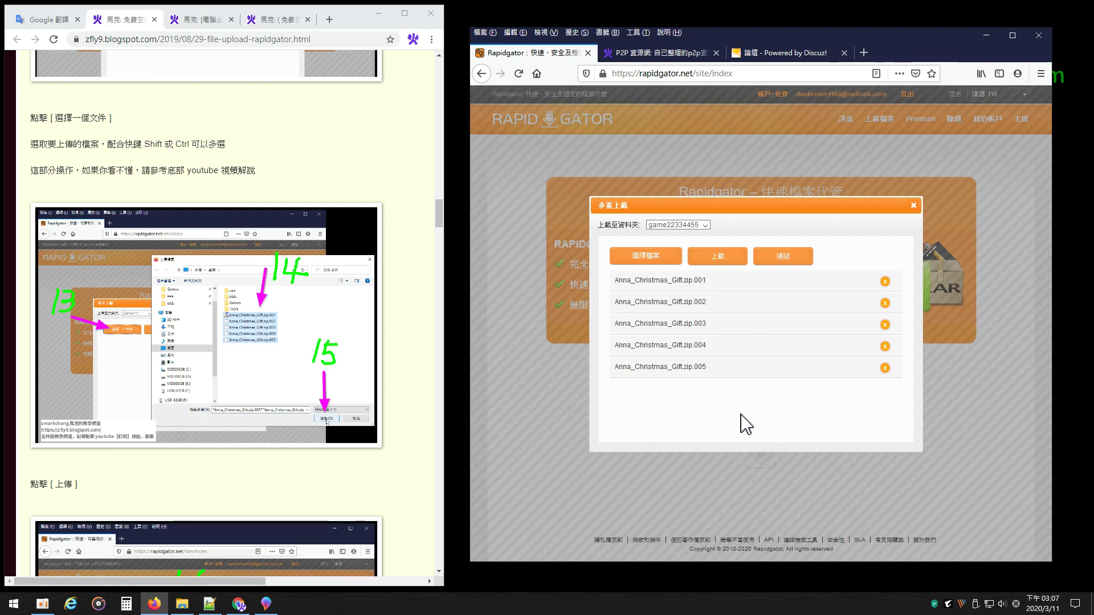
- Upload the listed Anna_Christmas_Gift.zip parts to game22334455 and look through the upload list
scroll(335, 237, down, 6)
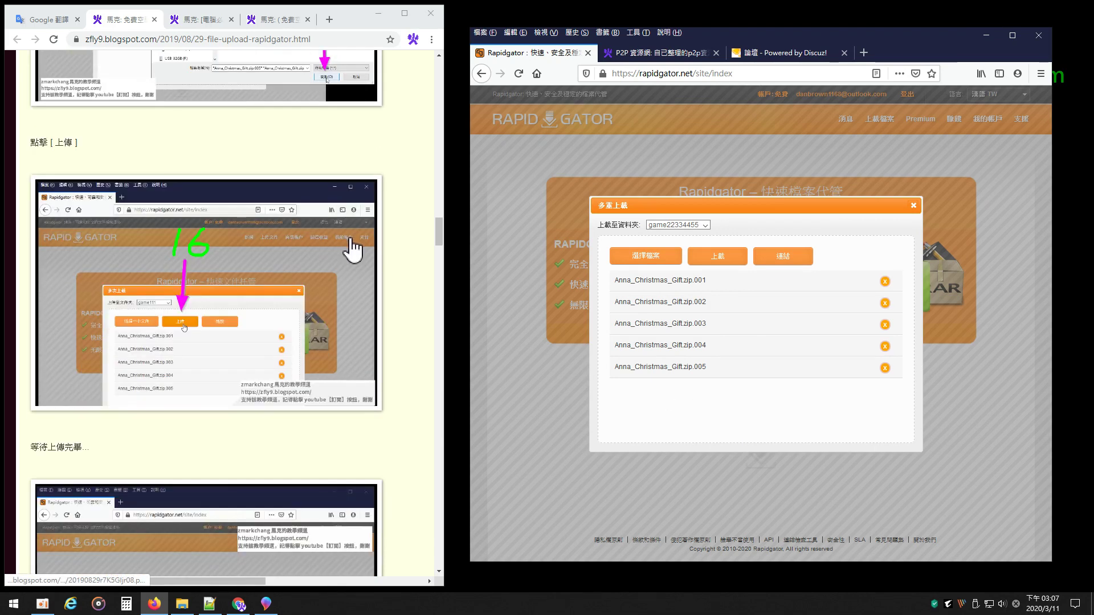
click(719, 263)
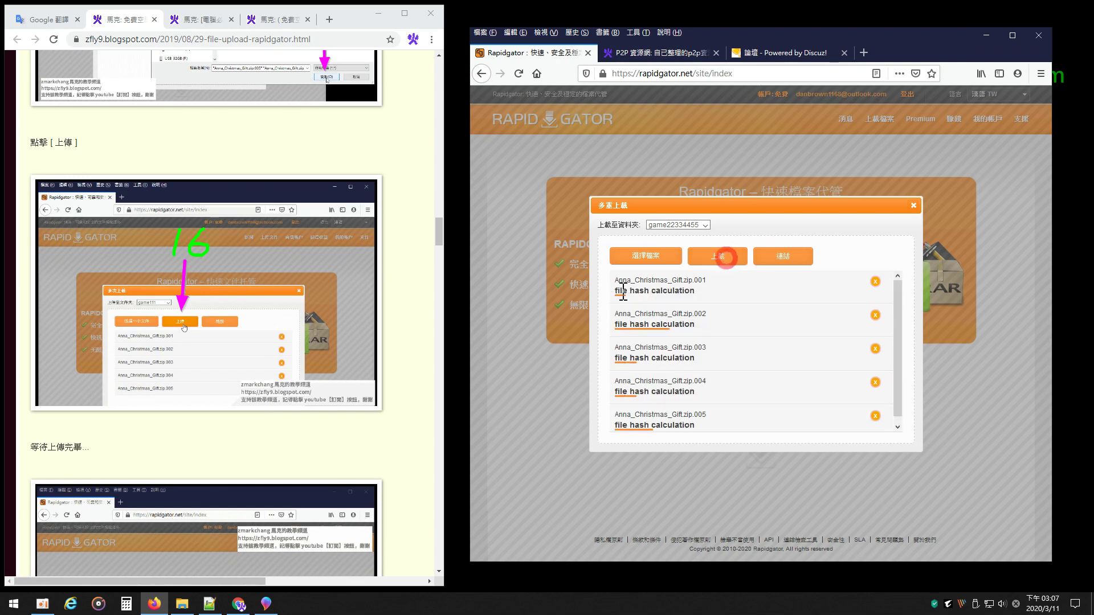
scroll(240, 170, down, 5)
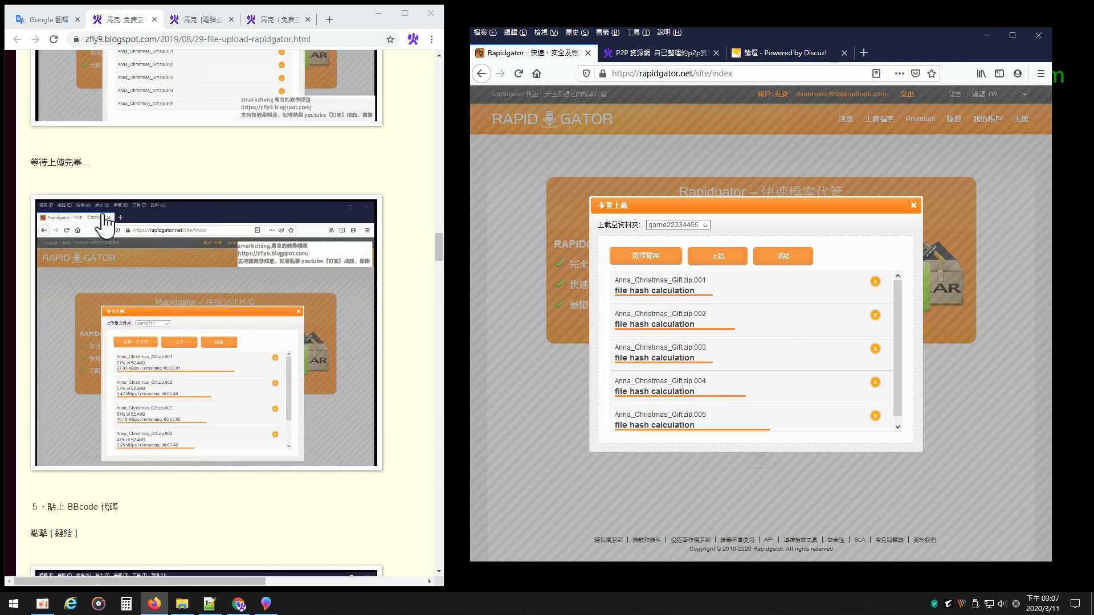
scroll(798, 322, down, 1)
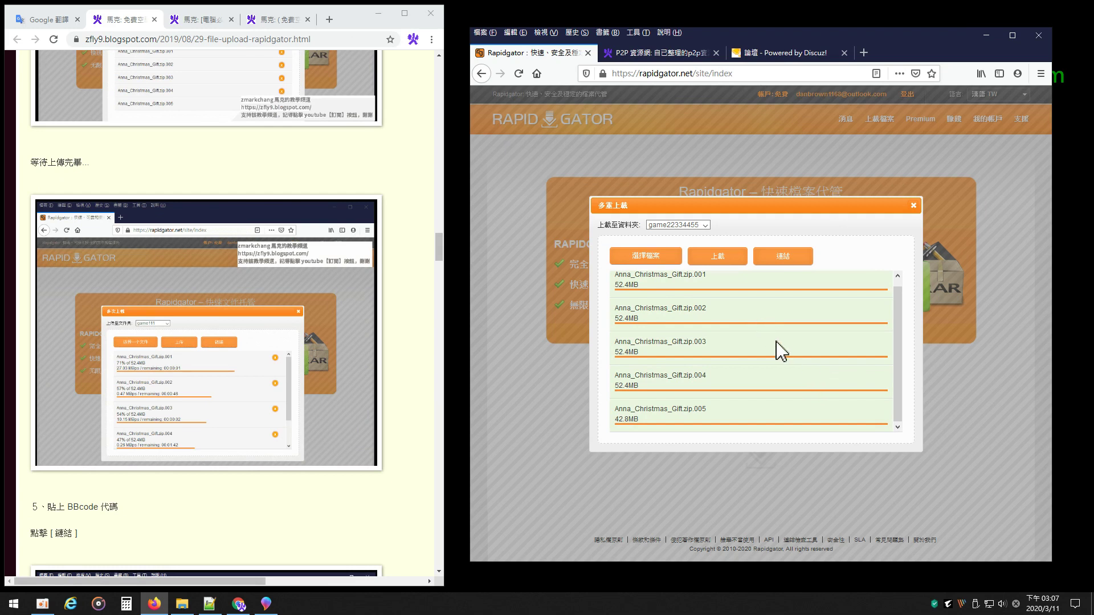
scroll(778, 351, up, 1)
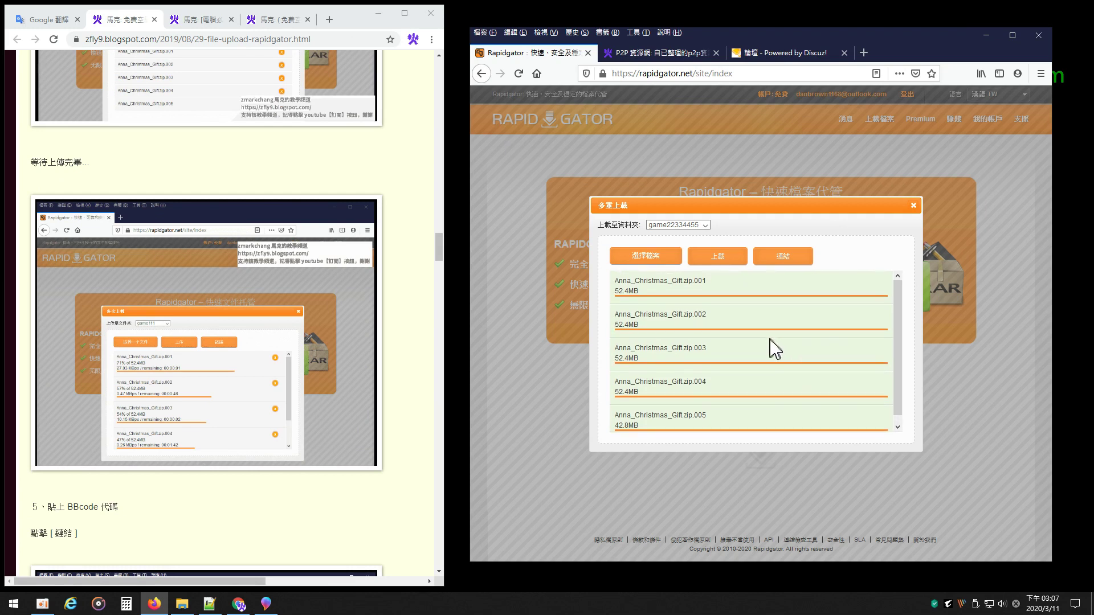
- Read the tutorial's section 5 in Chrome about getting the links and pasting the BBcode
scroll(239, 252, down, 5)
scroll(297, 251, down, 2)
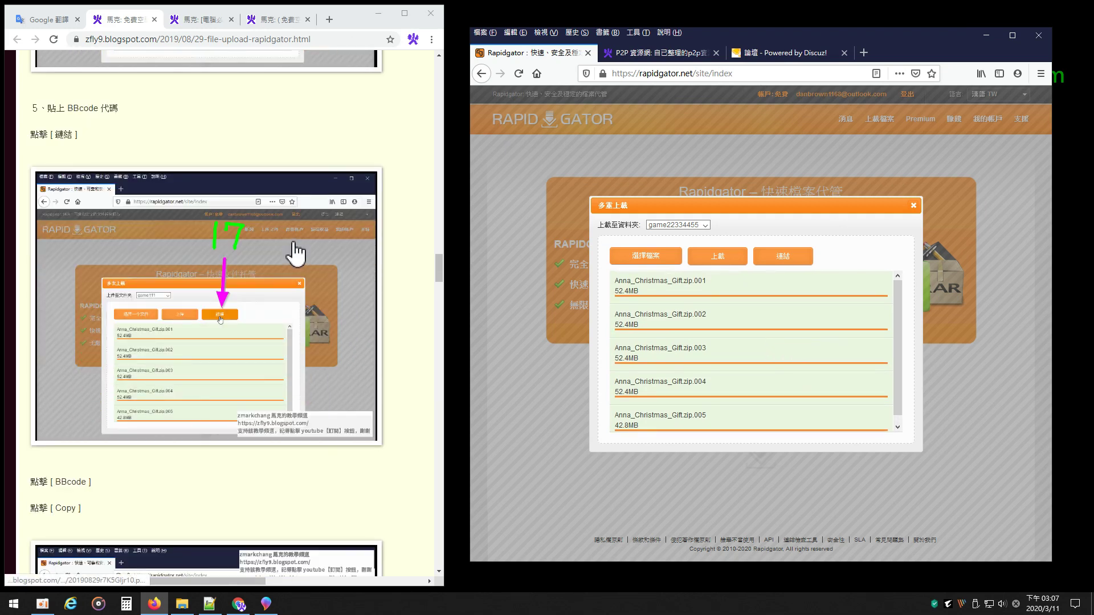
mouse_move(900, 322)
mouse_down()
mouse_move(908, 393)
mouse_move(903, 296)
mouse_up()
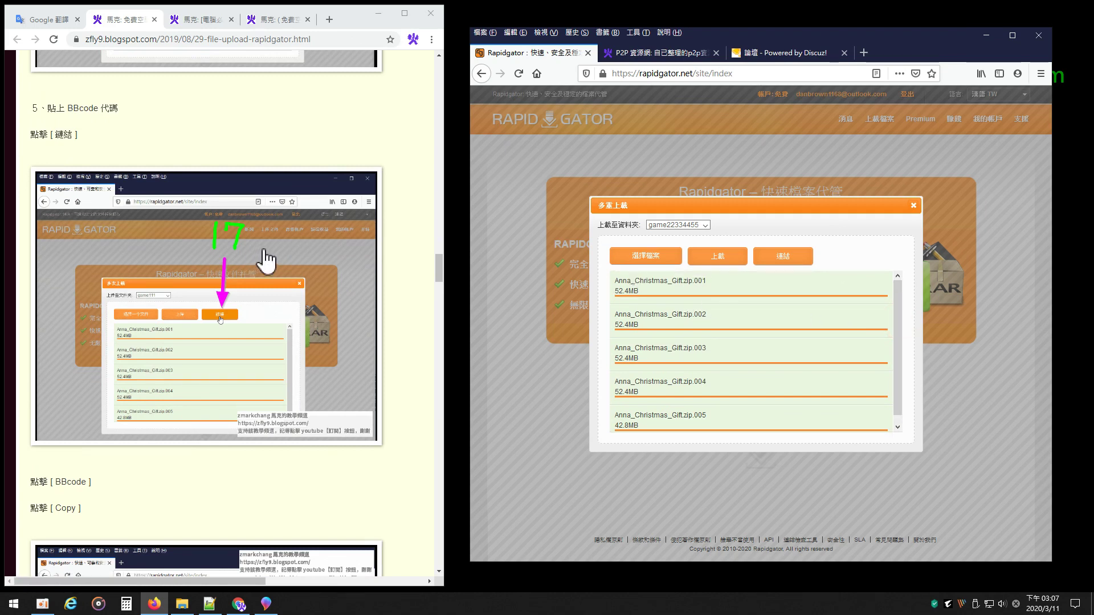
scroll(265, 261, up, 1)
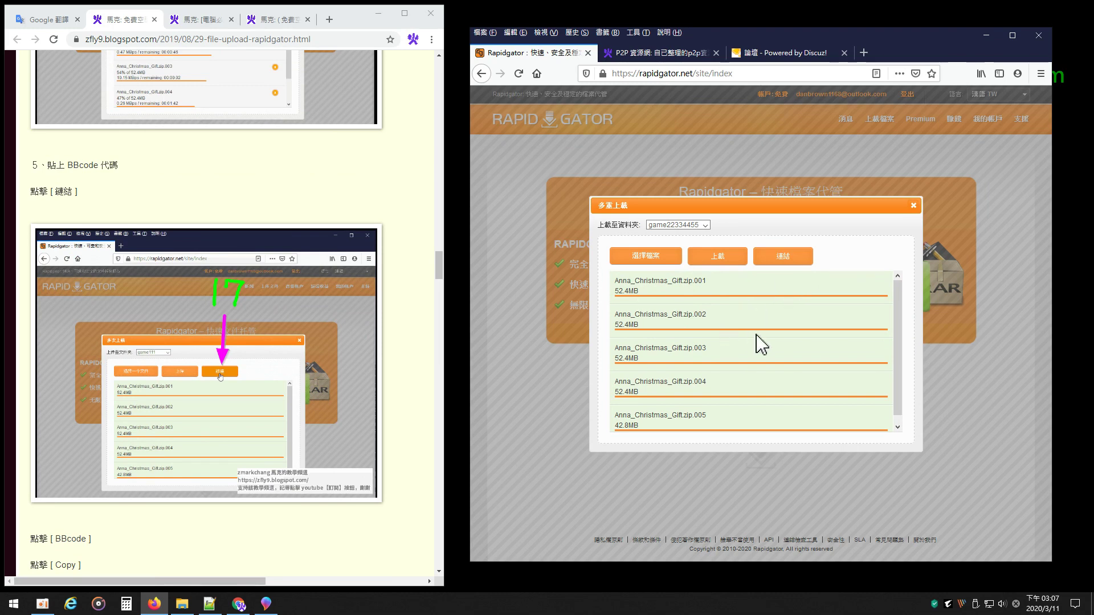
- Review the five finished uploads of Anna_Christmas_Gift.zip and open their download links
scroll(741, 370, down, 1)
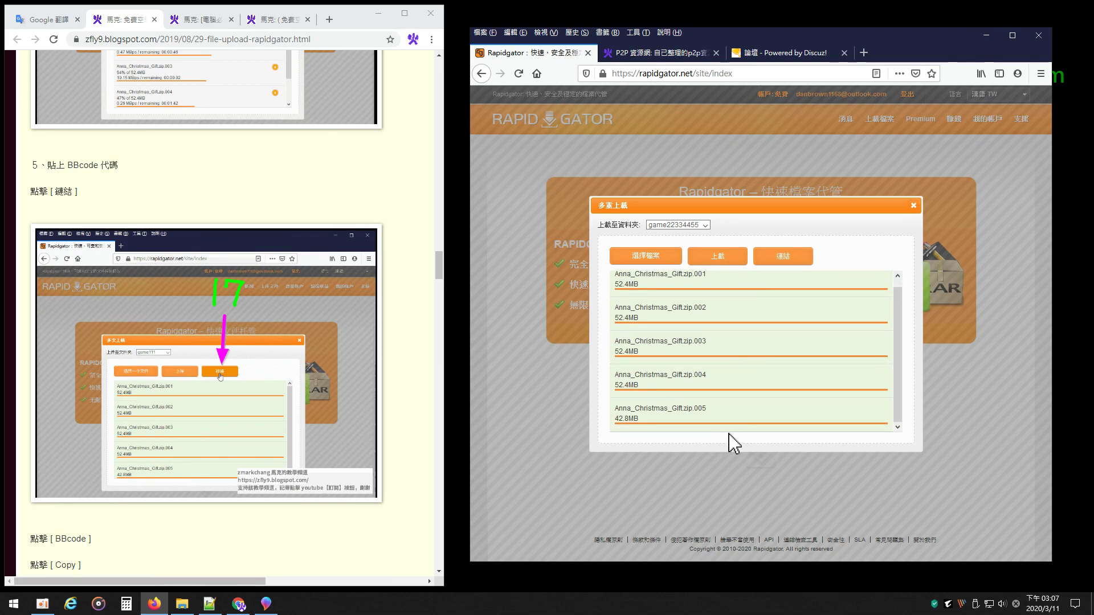
scroll(731, 355, up, 1)
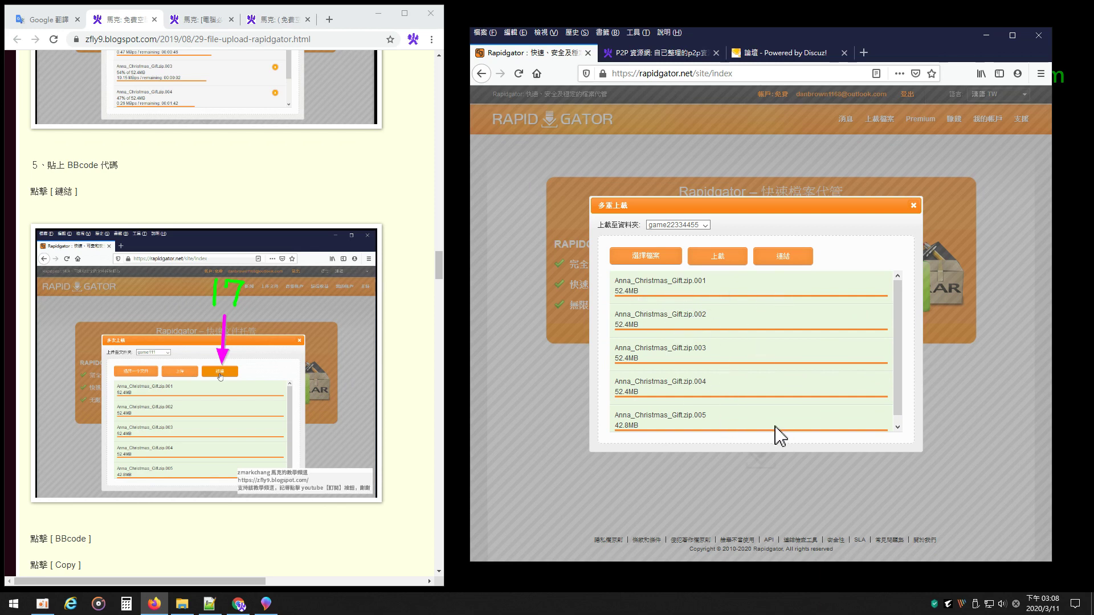
scroll(761, 368, down, 1)
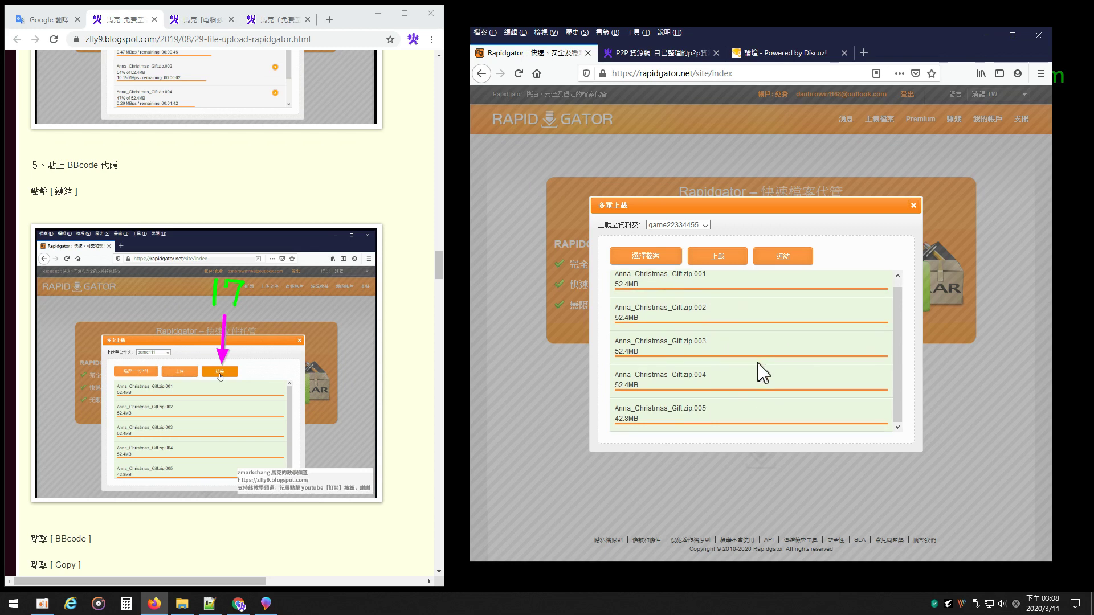
scroll(763, 372, up, 1)
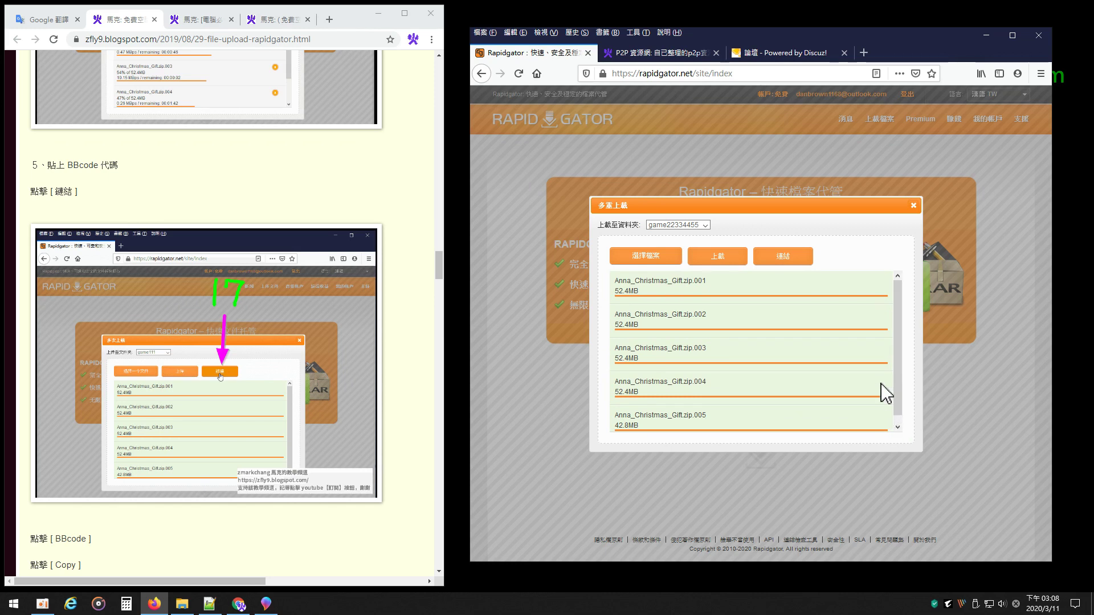
scroll(880, 370, down, 1)
scroll(884, 373, up, 1)
click(783, 260)
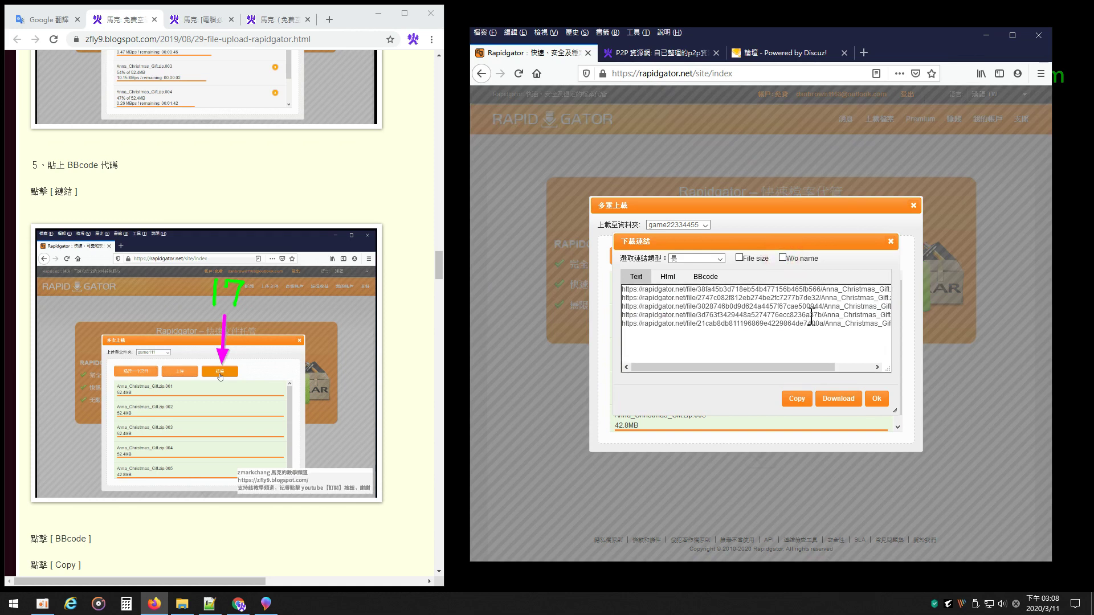
- Check the link instructions in section 5 of the tutorial in Chrome and show the Rapidgator download links as BBcode
scroll(313, 281, down, 7)
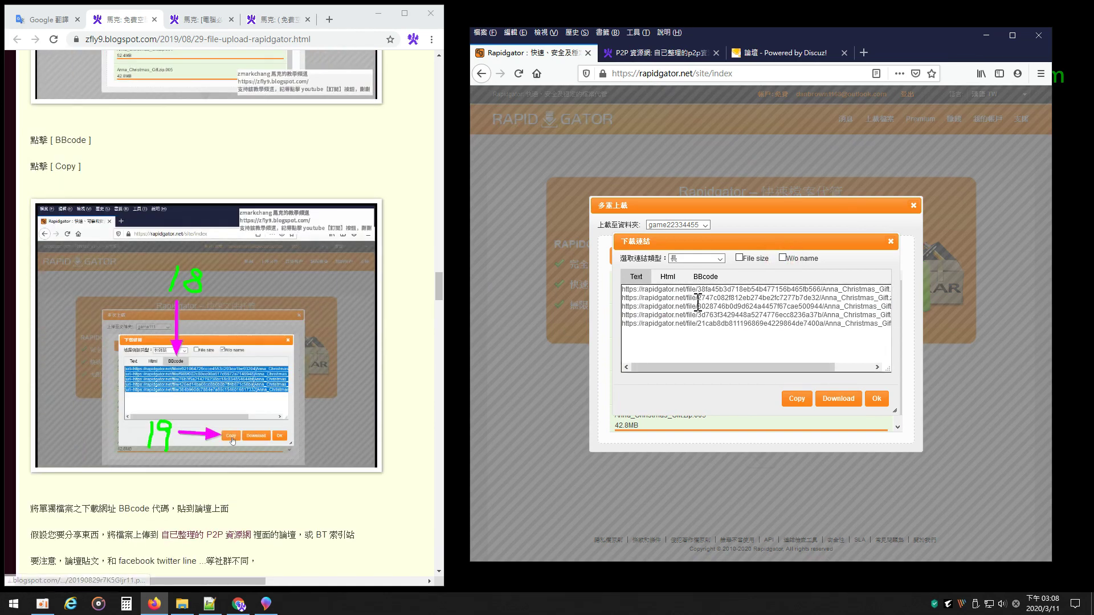
scroll(307, 273, up, 5)
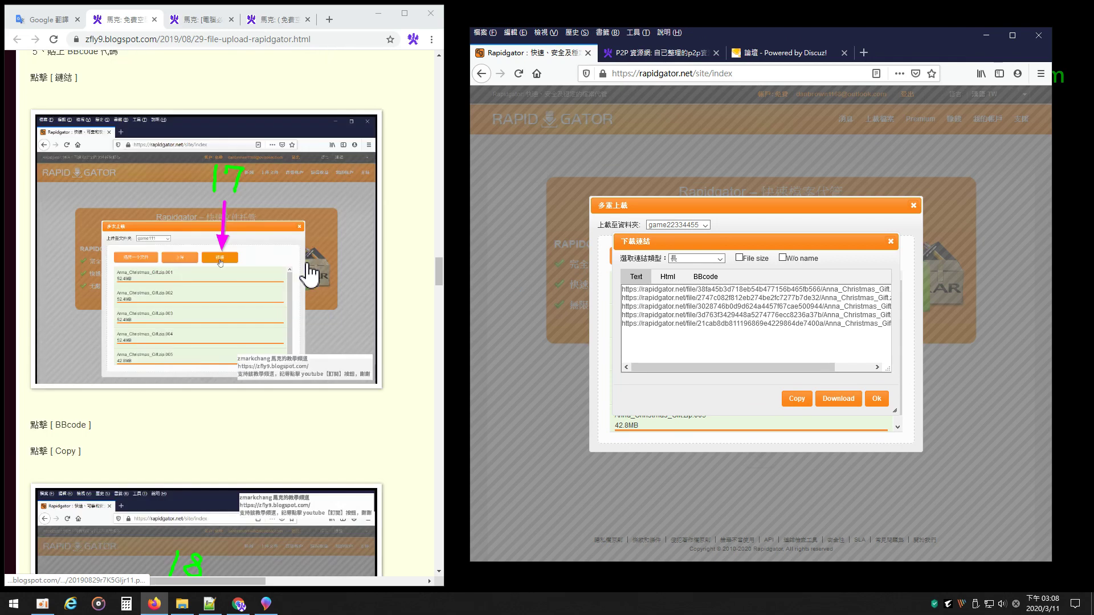
scroll(308, 274, up, 4)
drag(47, 279, 126, 286)
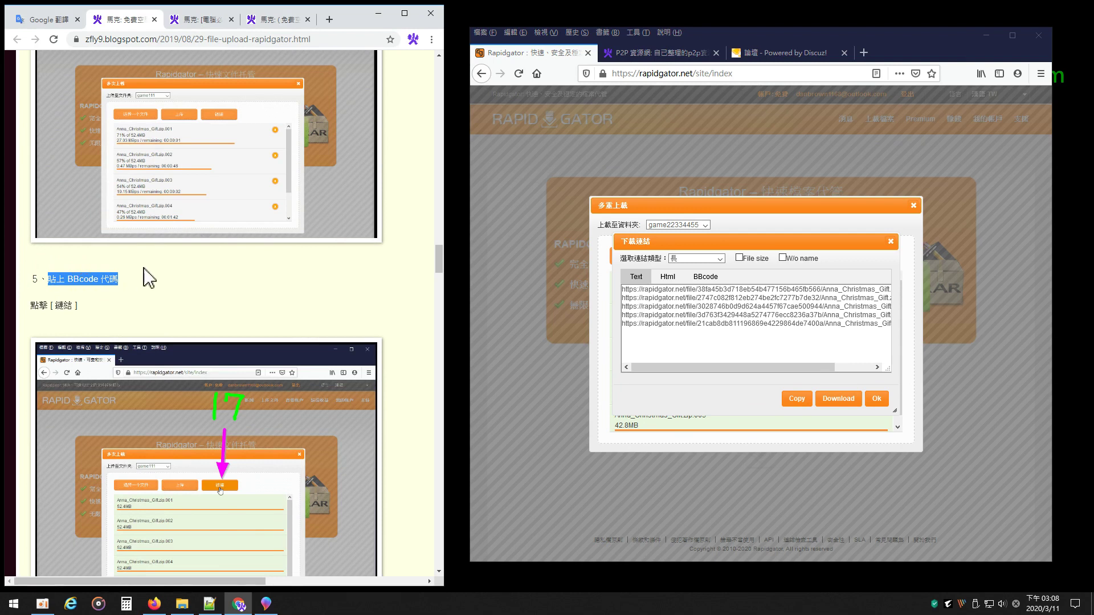
scroll(150, 279, down, 2)
click(689, 296)
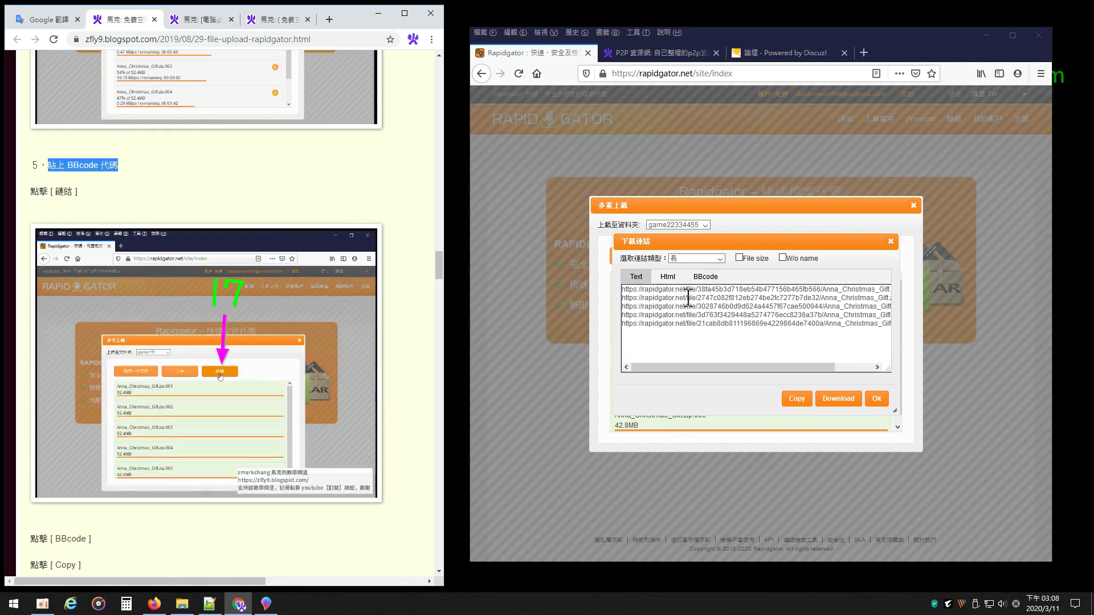
click(706, 276)
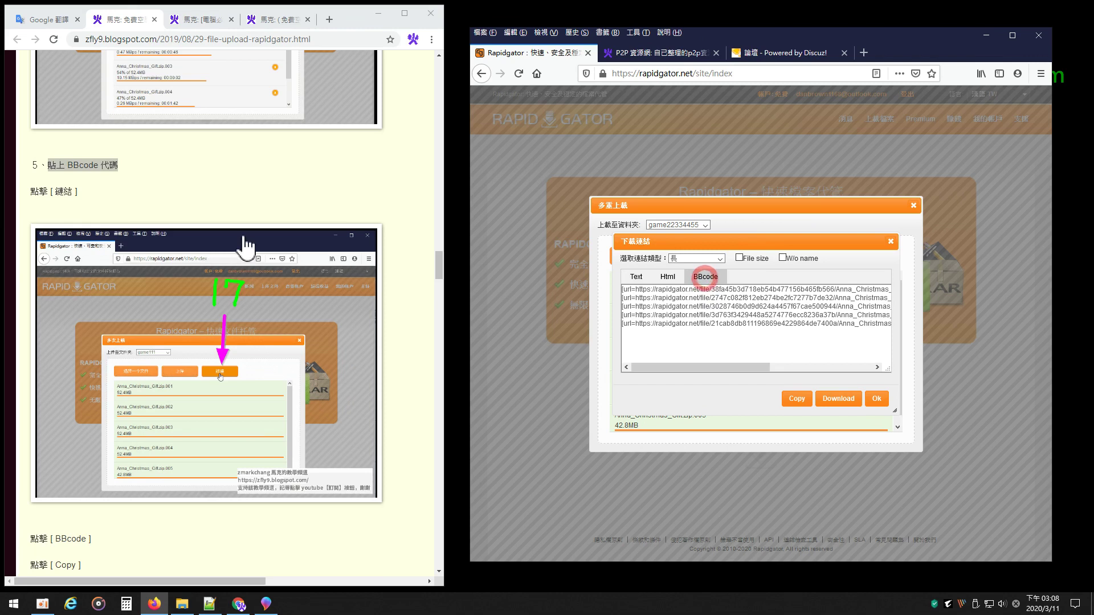
- Compare the Text and BBcode link formats, and copy the BBcode links of all the Anna_Christmas_Gift.zip parts
scroll(247, 245, down, 6)
scroll(306, 215, down, 1)
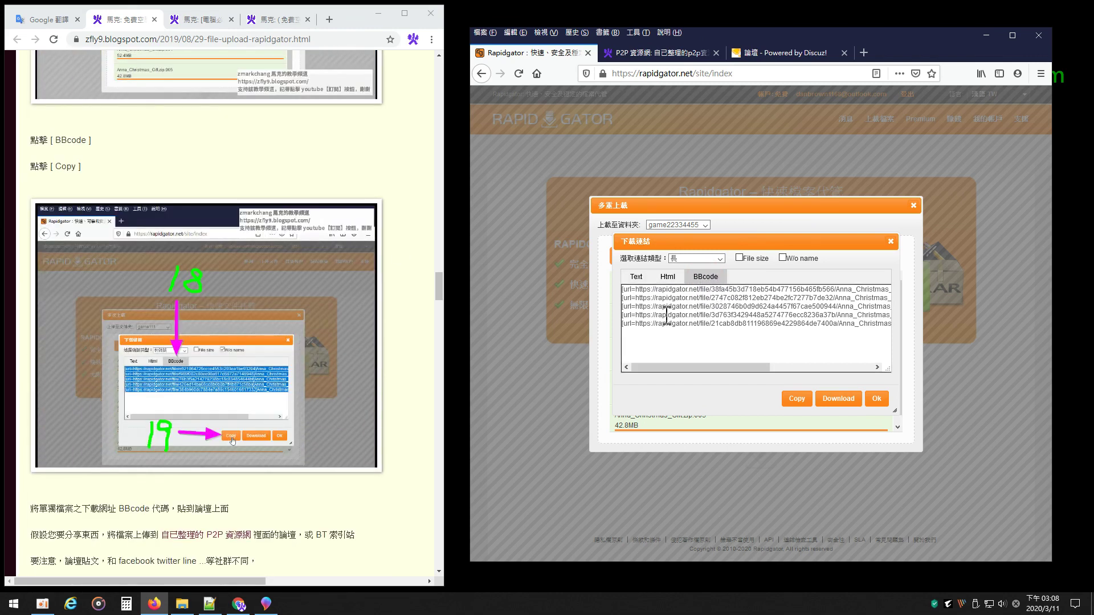
click(631, 278)
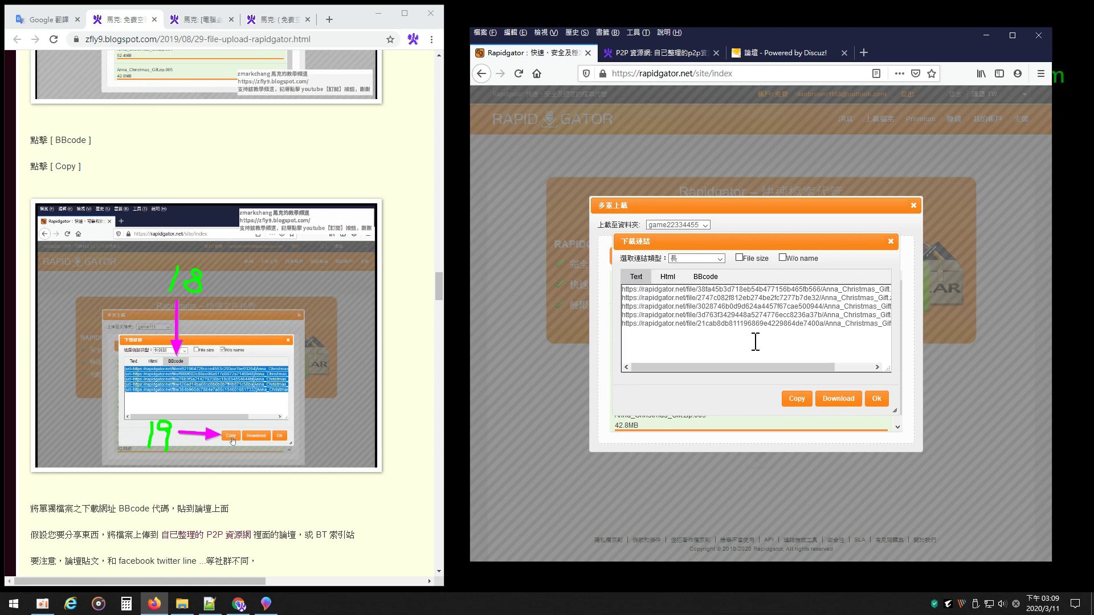
click(710, 277)
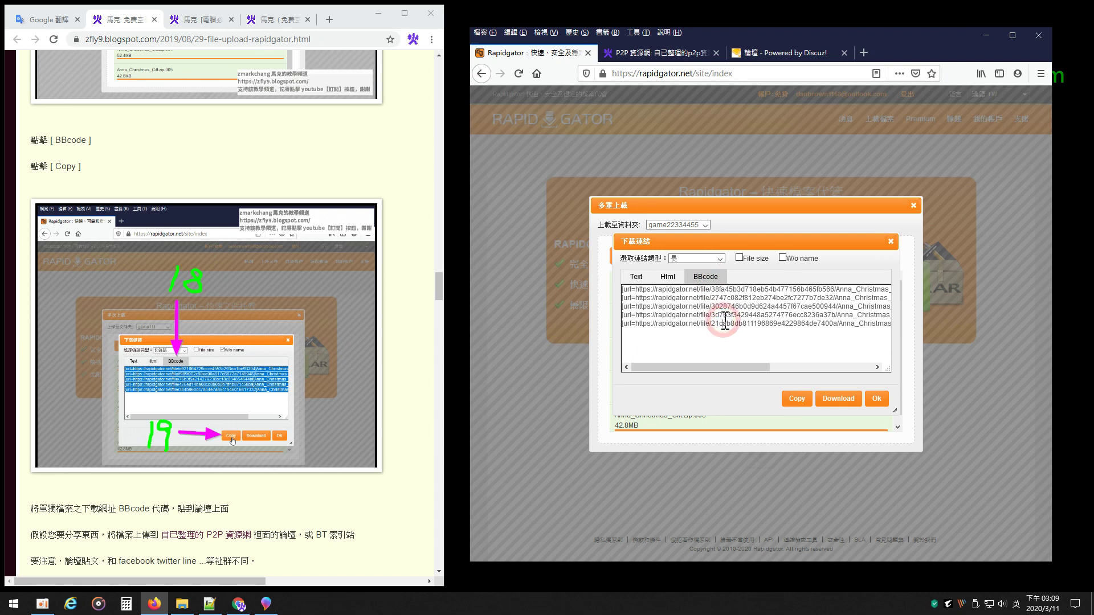
click(796, 399)
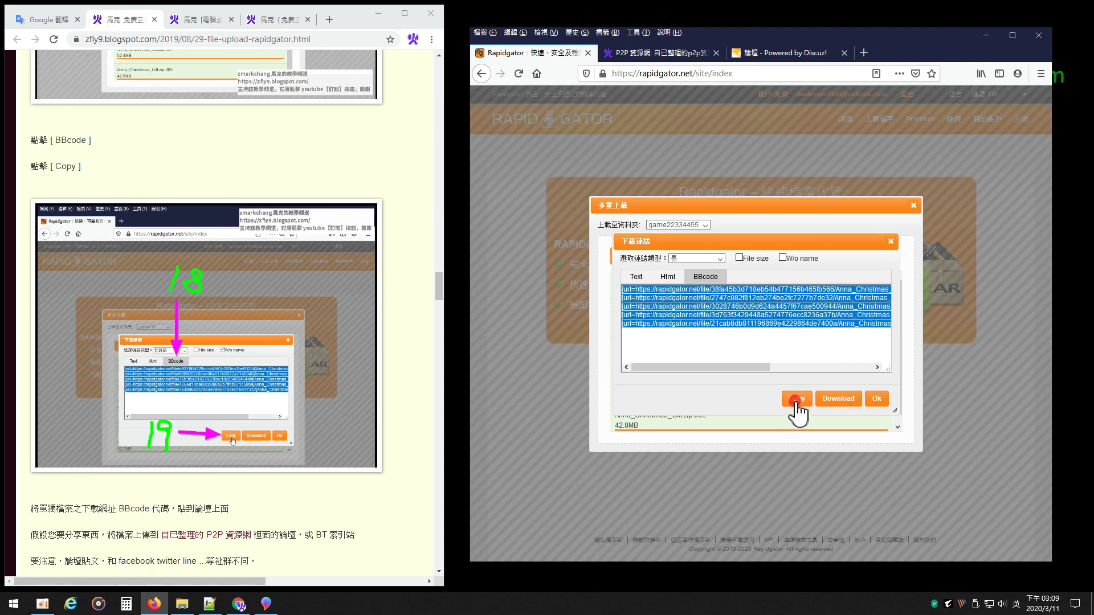
click(689, 317)
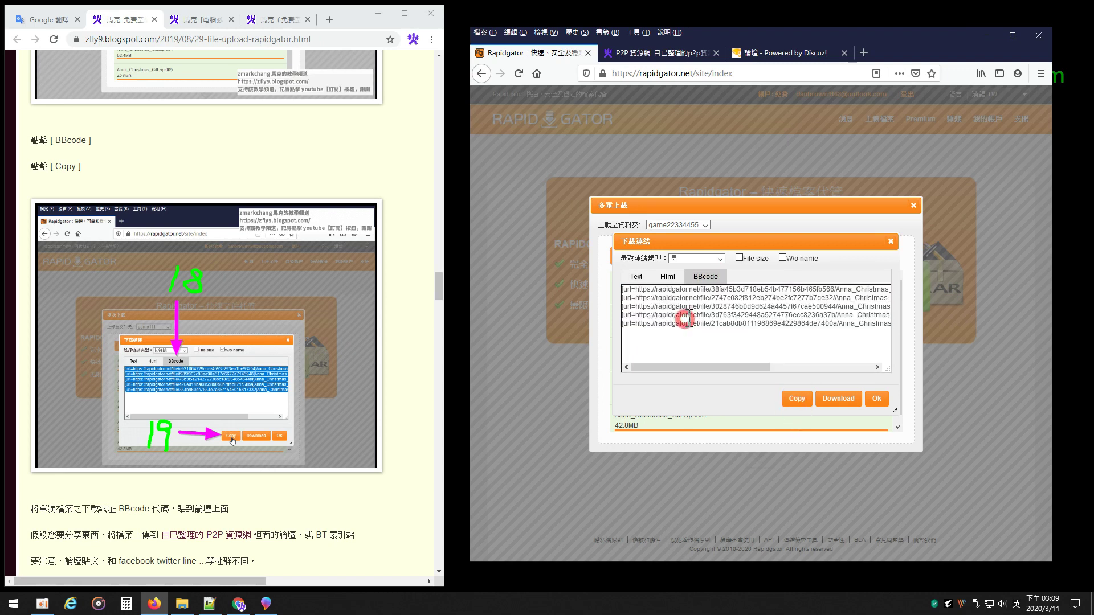
key(ctrl+a)
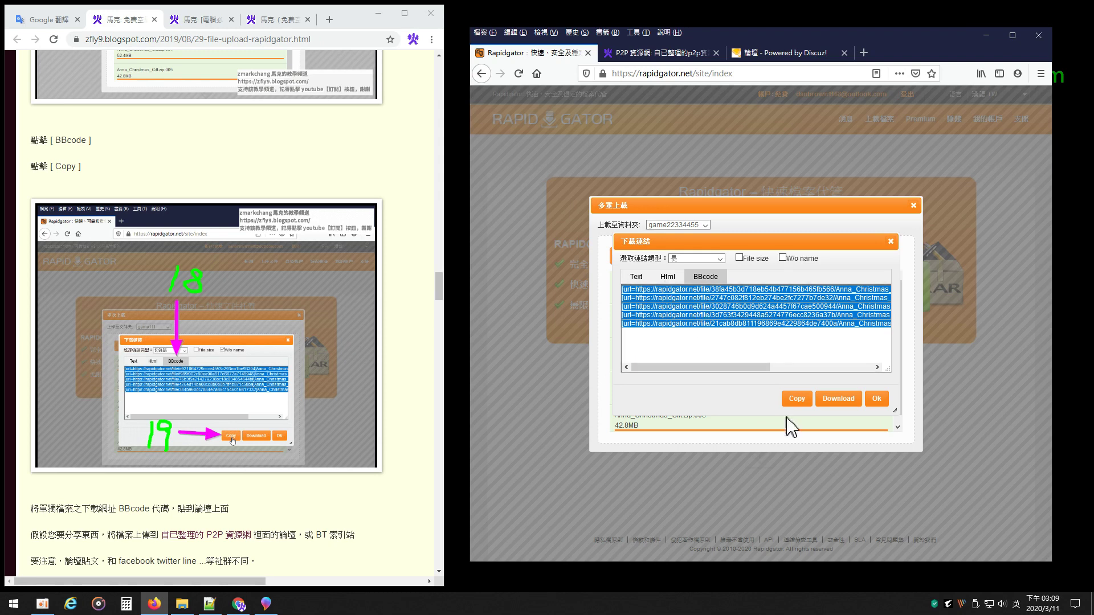
click(795, 401)
- Read the tutorial's note on pasting the BBcode into a forum, and view the P2P resource list page in Firefox
scroll(313, 244, down, 6)
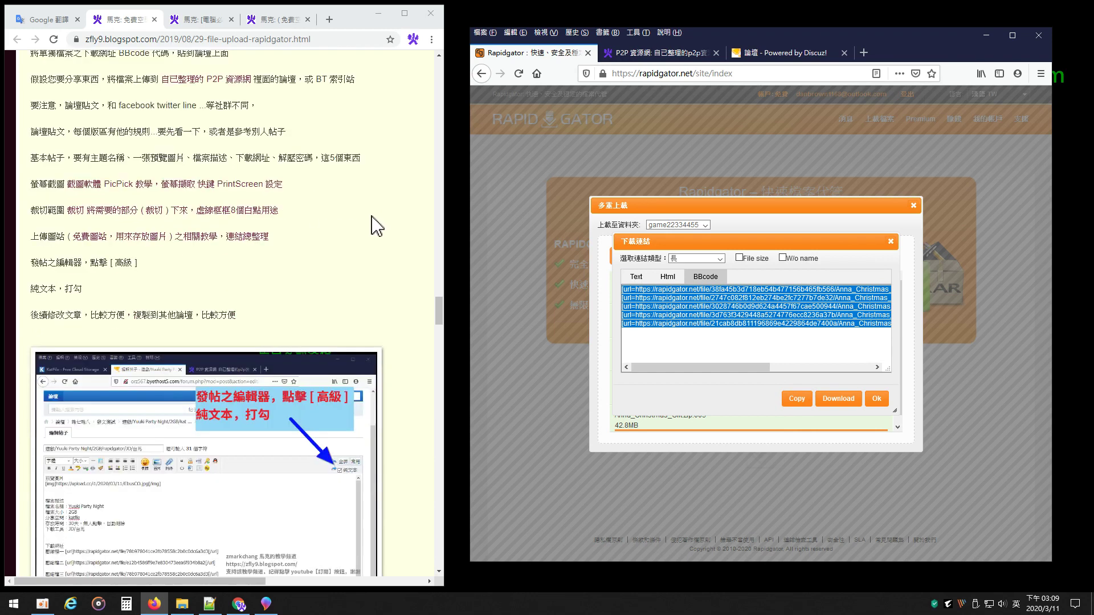
scroll(317, 183, down, 1)
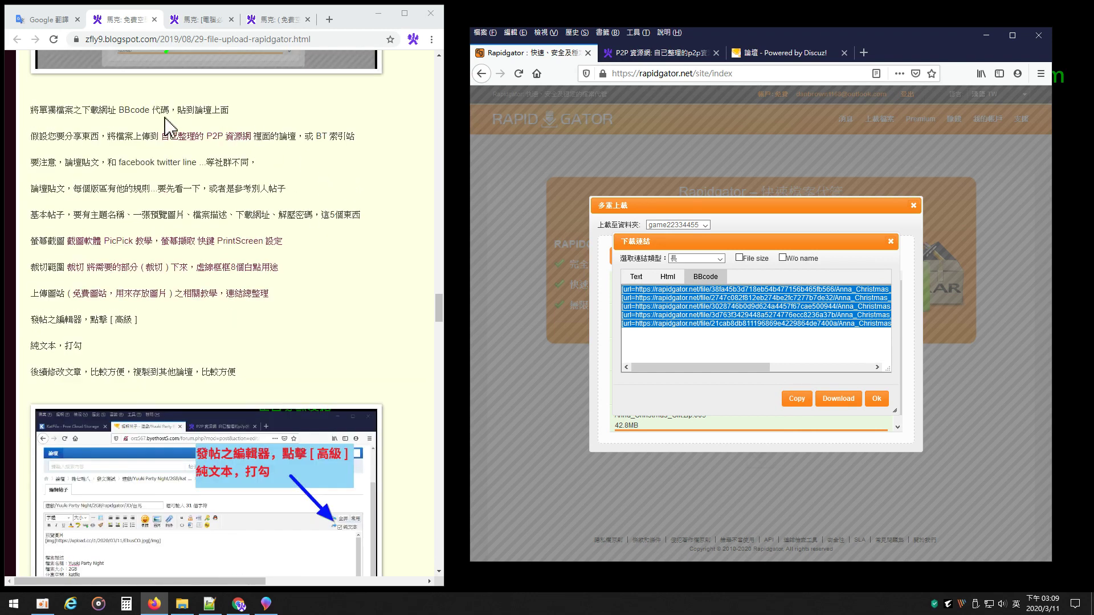
drag(33, 109, 234, 120)
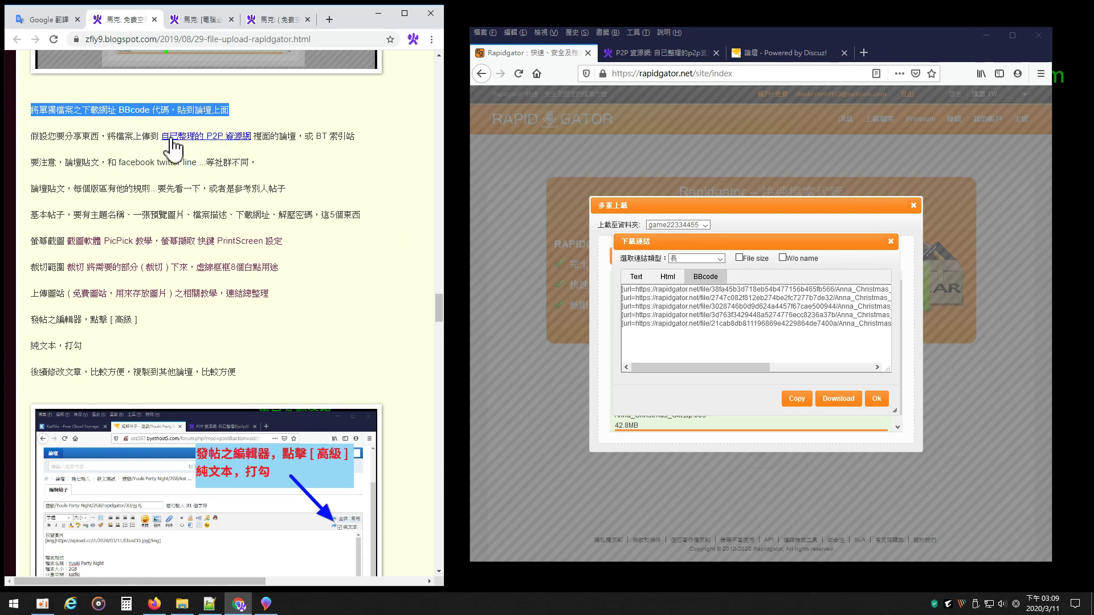
click(661, 52)
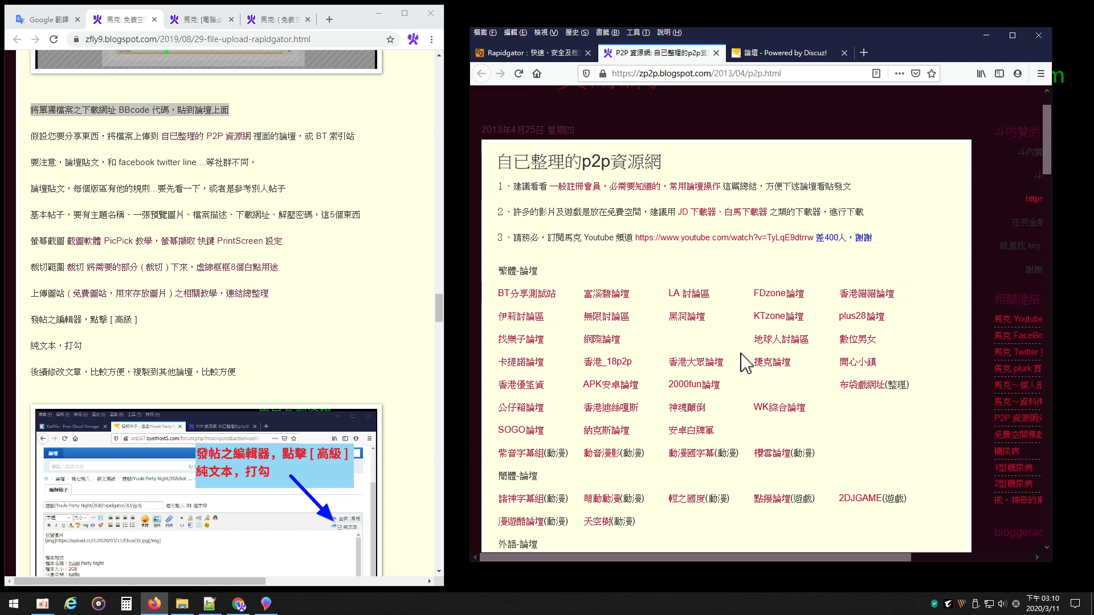
- Read the tutorial's advice in Chrome on forum posting rules and the five elements of a basic post, including its example images
drag(32, 162, 249, 162)
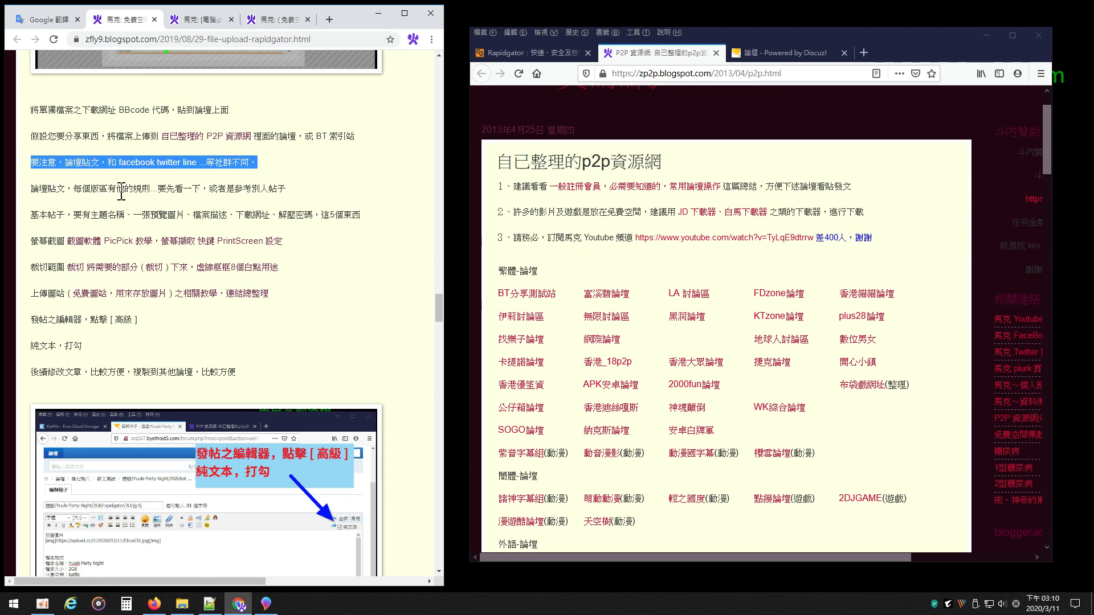
click(149, 188)
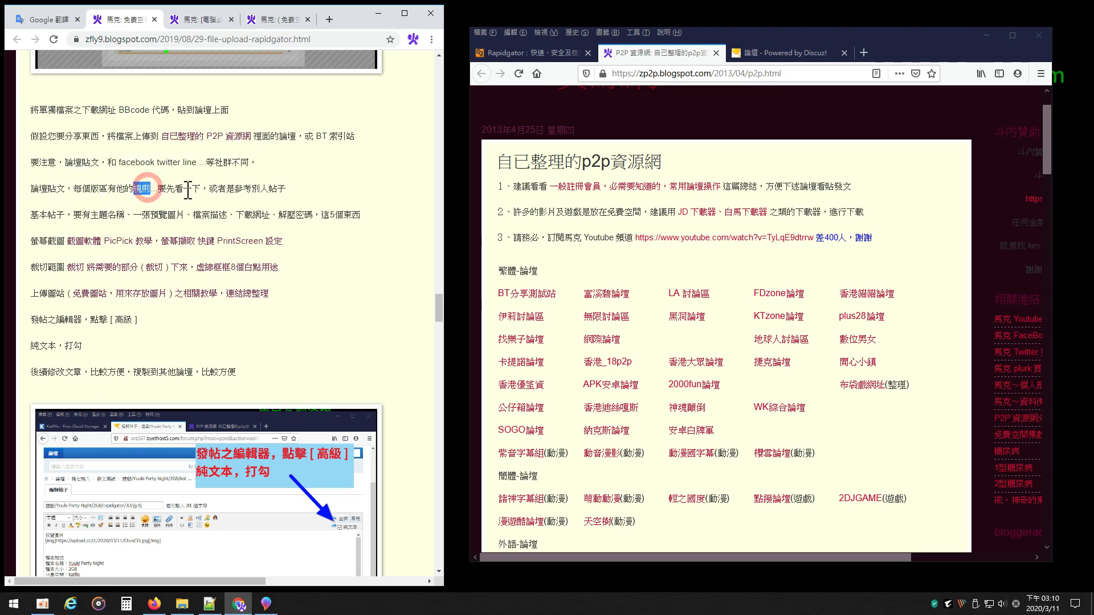
double_click(158, 188)
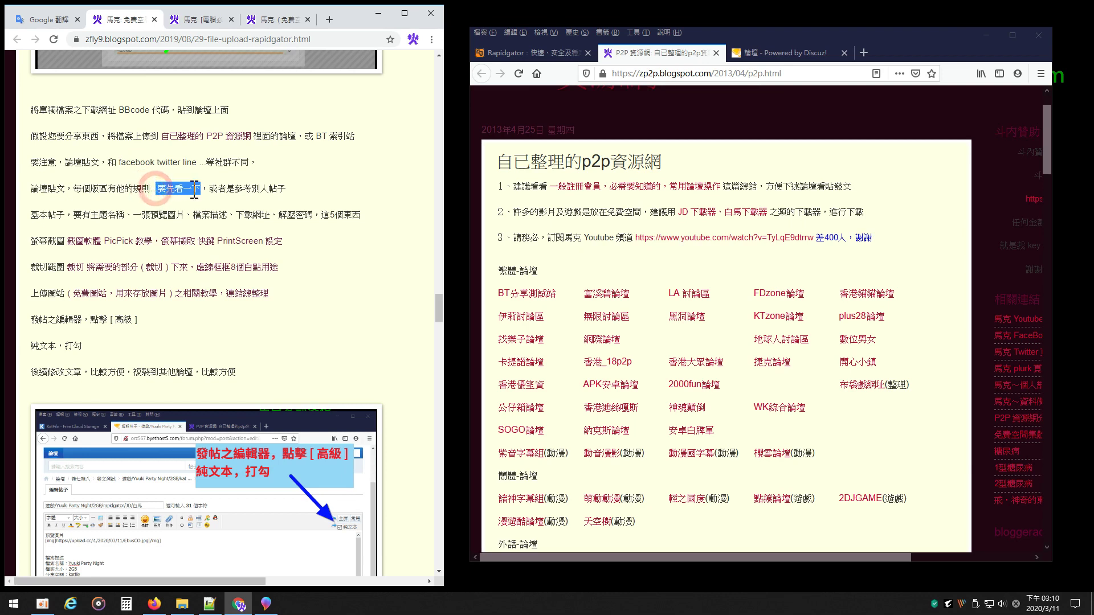
drag(234, 189, 288, 189)
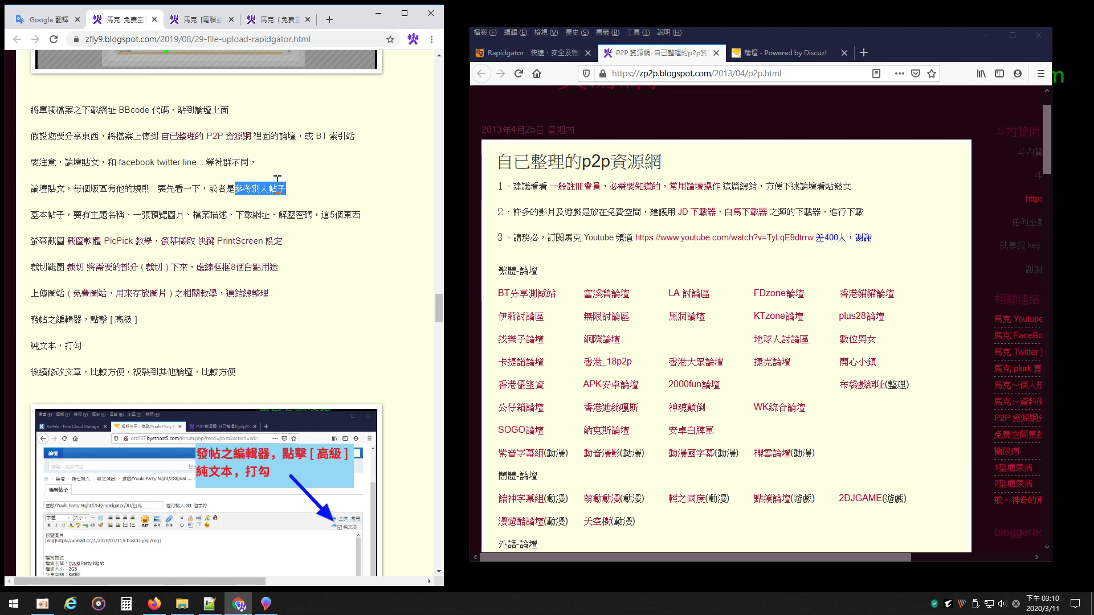
drag(30, 215, 78, 214)
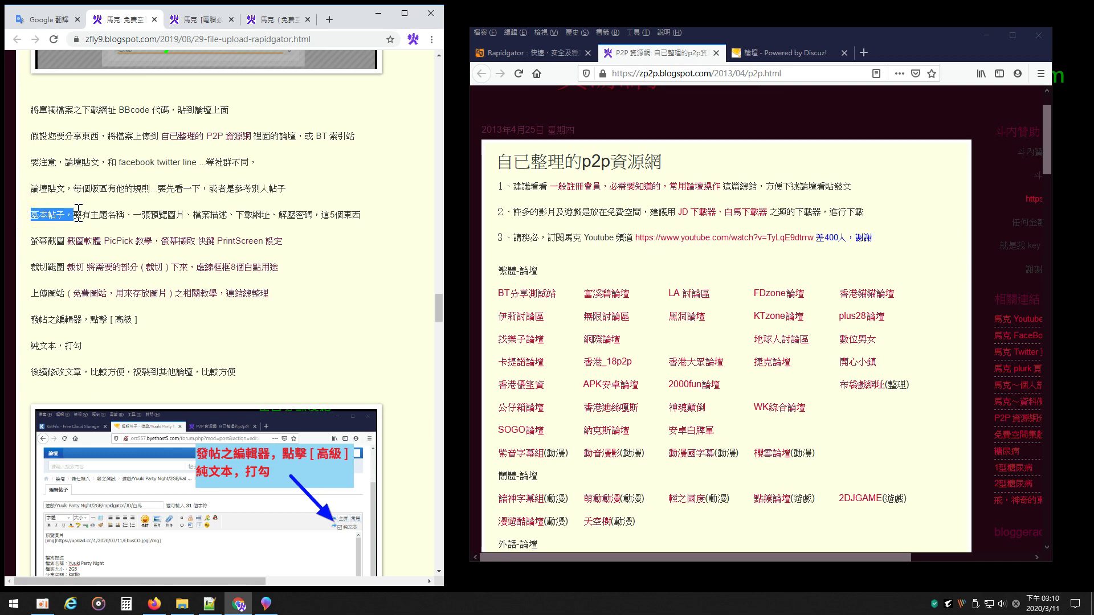
drag(132, 216, 240, 215)
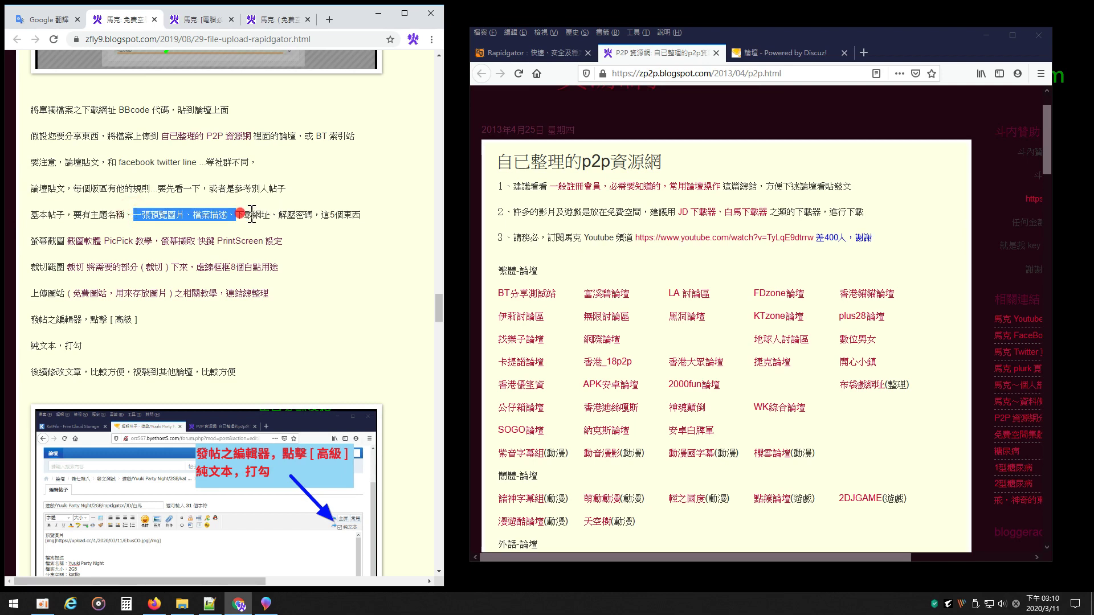
drag(366, 216, 31, 219)
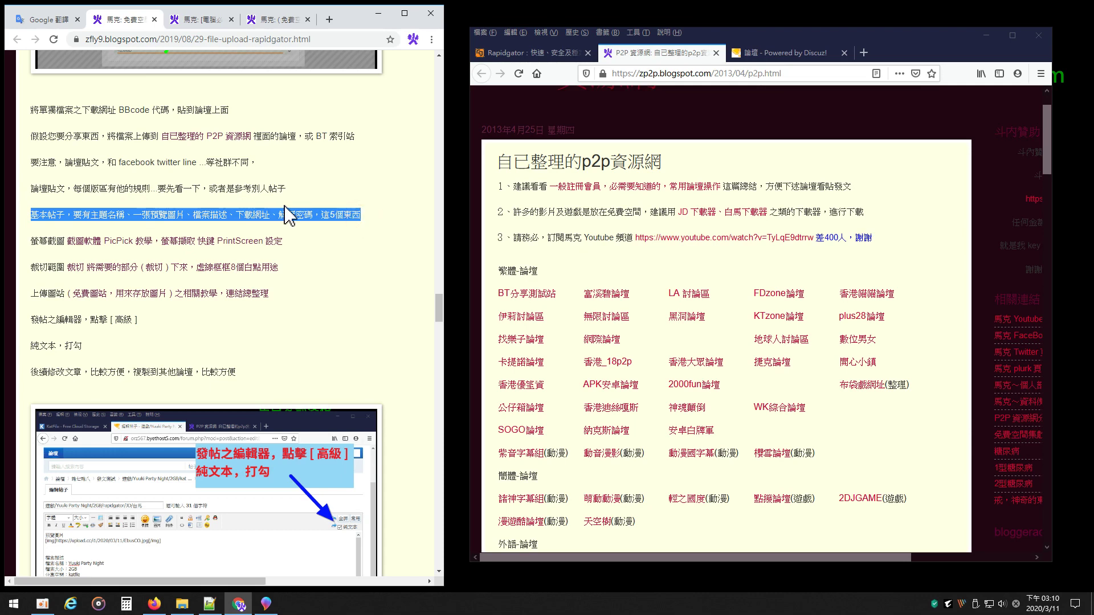
scroll(289, 216, down, 10)
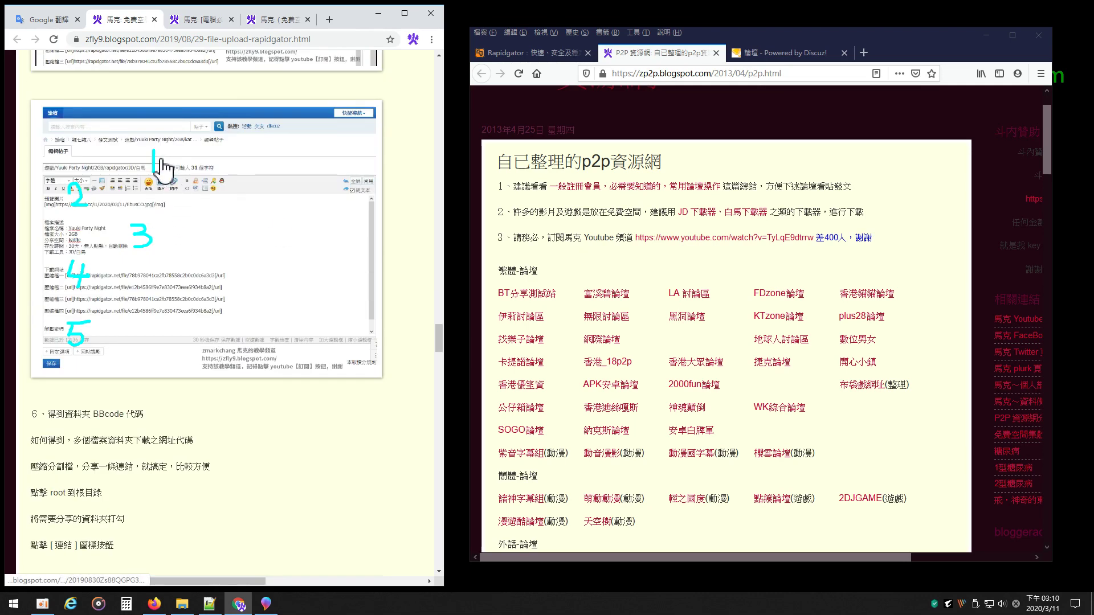
scroll(313, 190, up, 6)
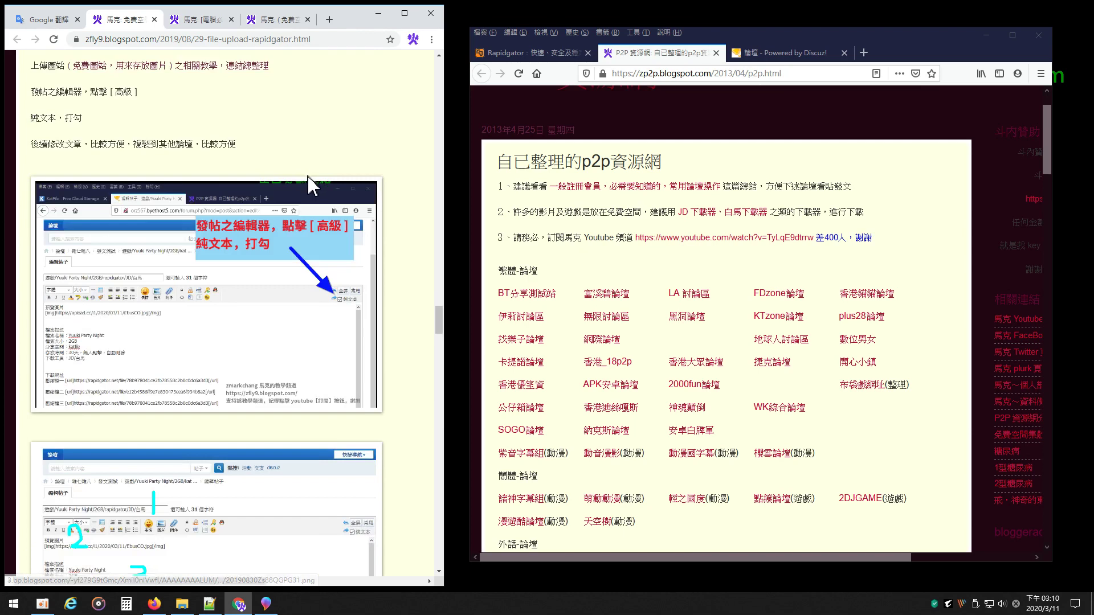
scroll(313, 190, up, 2)
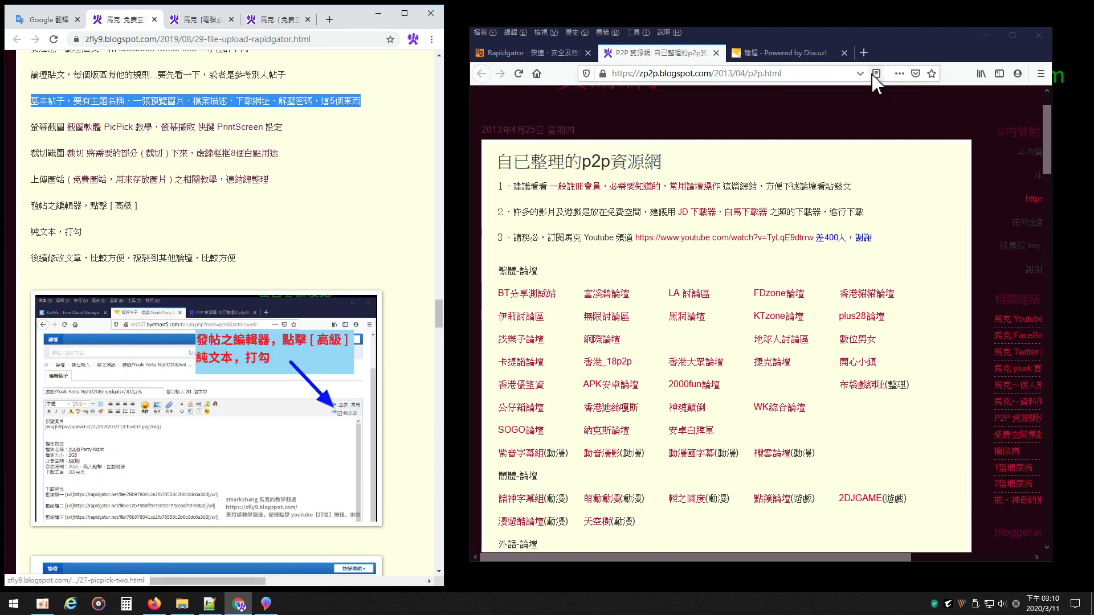
- Open the Yuuki Party Night thread's post for editing in the forum's 發文測試 board, and return to the P2P resource list page
click(816, 51)
scroll(656, 252, down, 6)
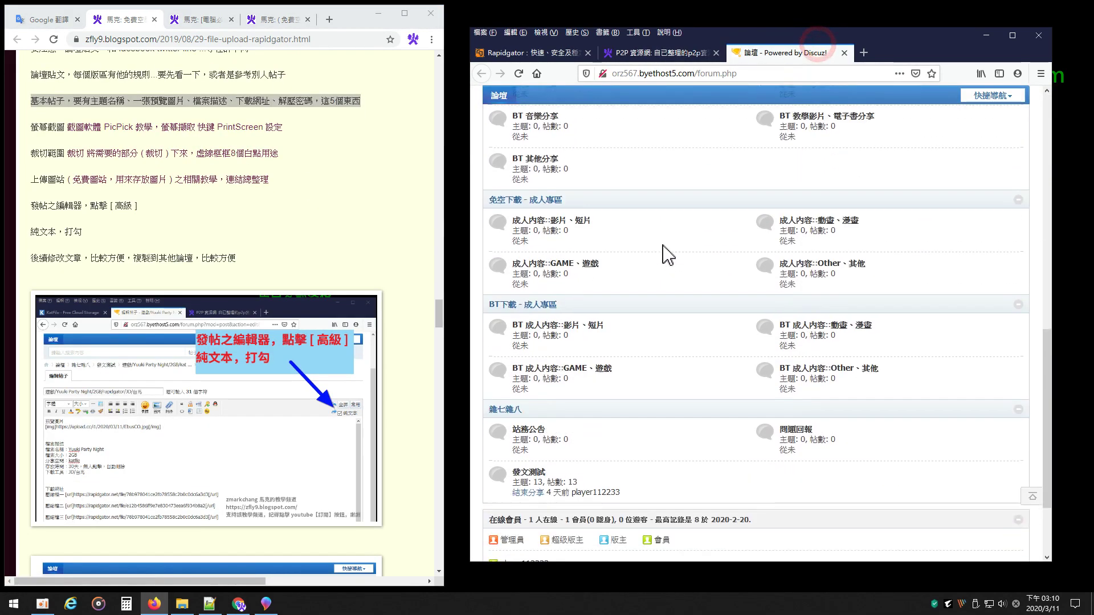
scroll(668, 255, down, 2)
click(535, 360)
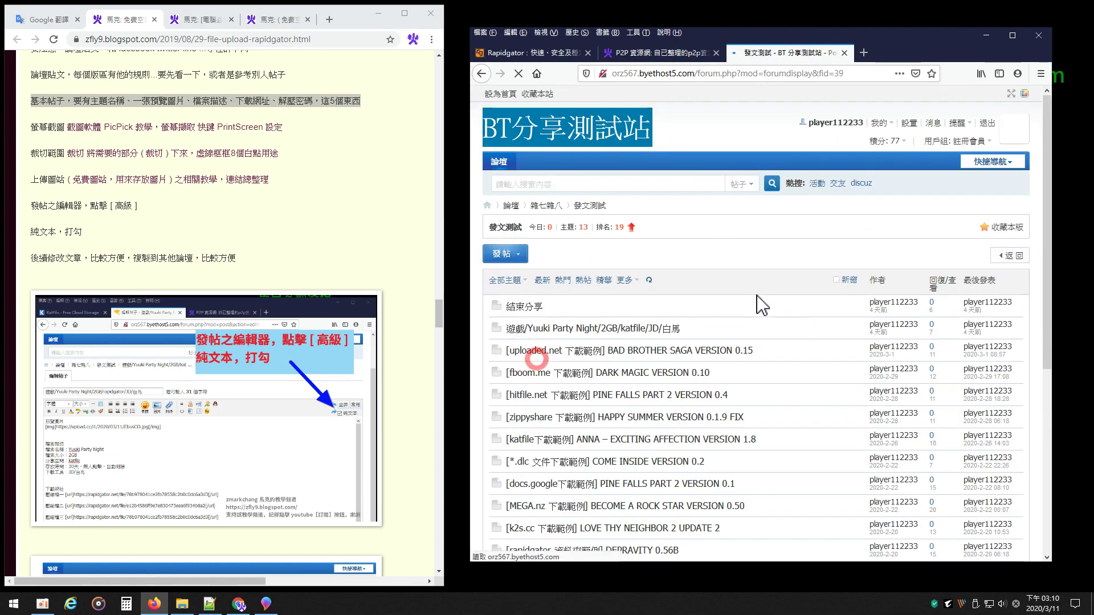
click(656, 328)
scroll(747, 288, down, 3)
scroll(747, 288, down, 5)
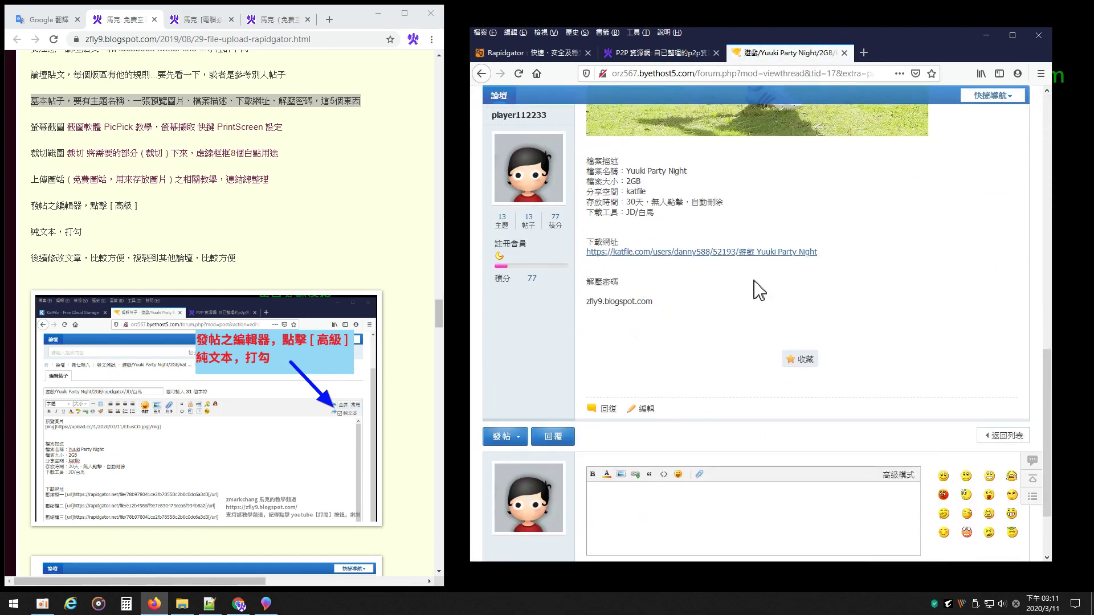
click(648, 406)
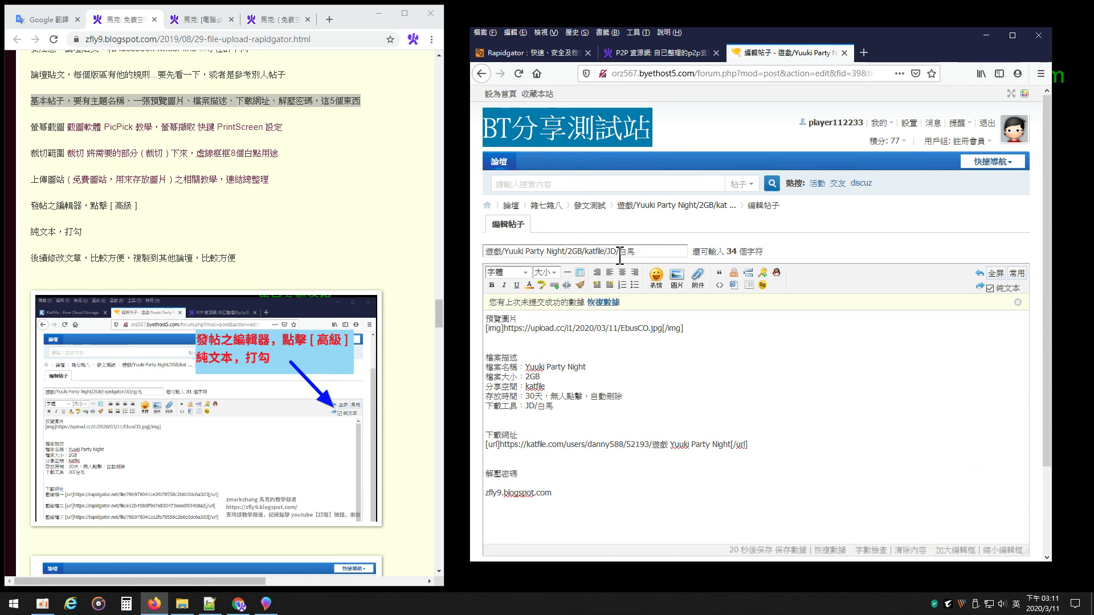
click(662, 52)
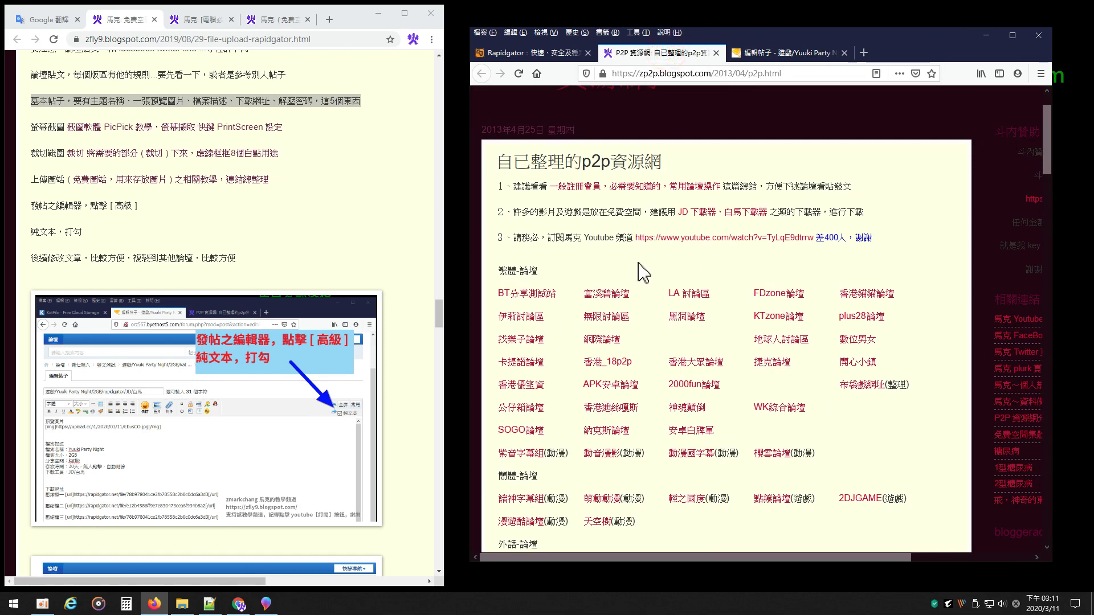
- Replace katfile with rapidgator, copied from the tutorial's introduction, in the title of the Yuuki Party Night post on its edit page
click(790, 50)
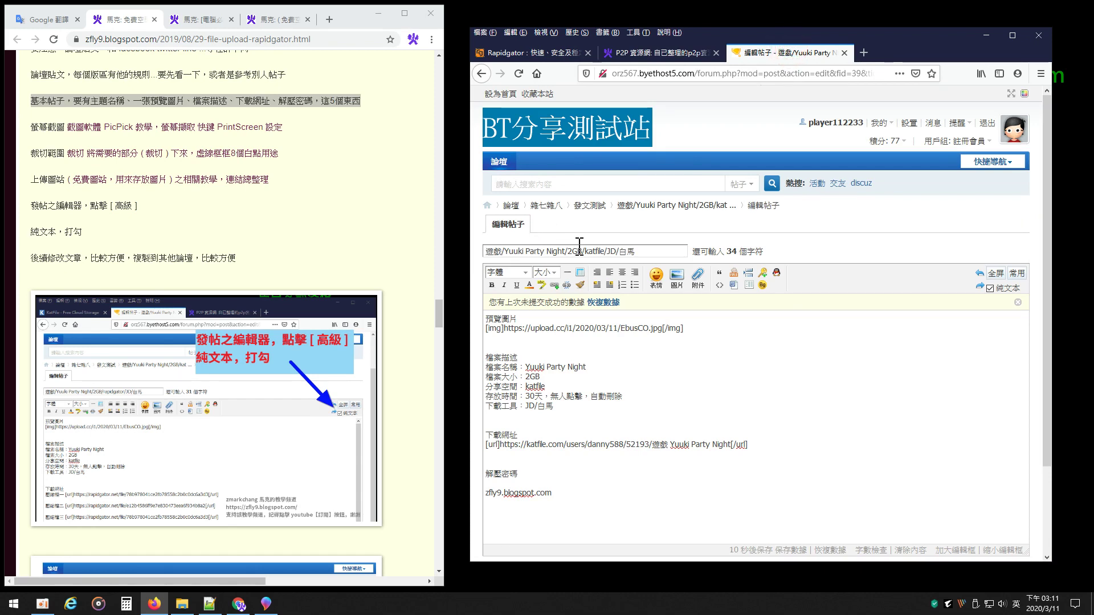
double_click(498, 252)
drag(504, 252, 565, 251)
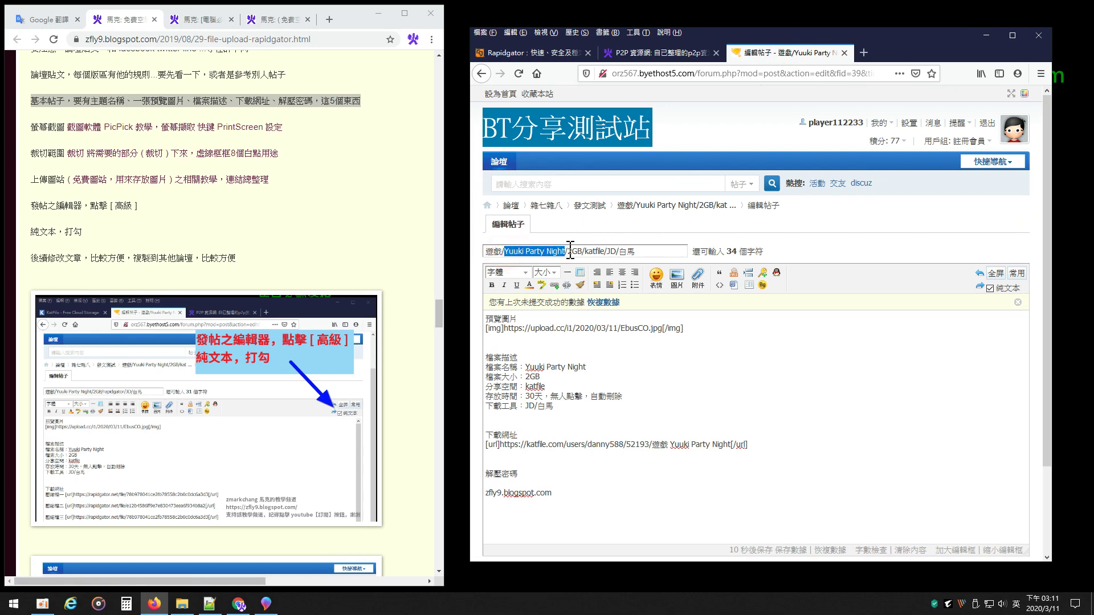
double_click(570, 251)
double_click(587, 252)
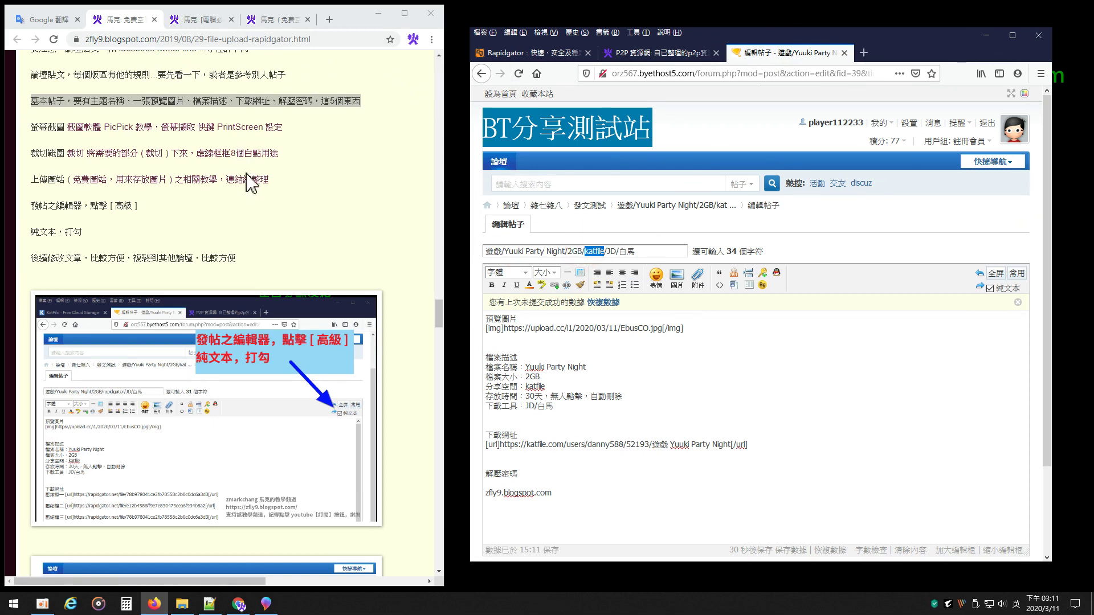
scroll(86, 176, up, 2)
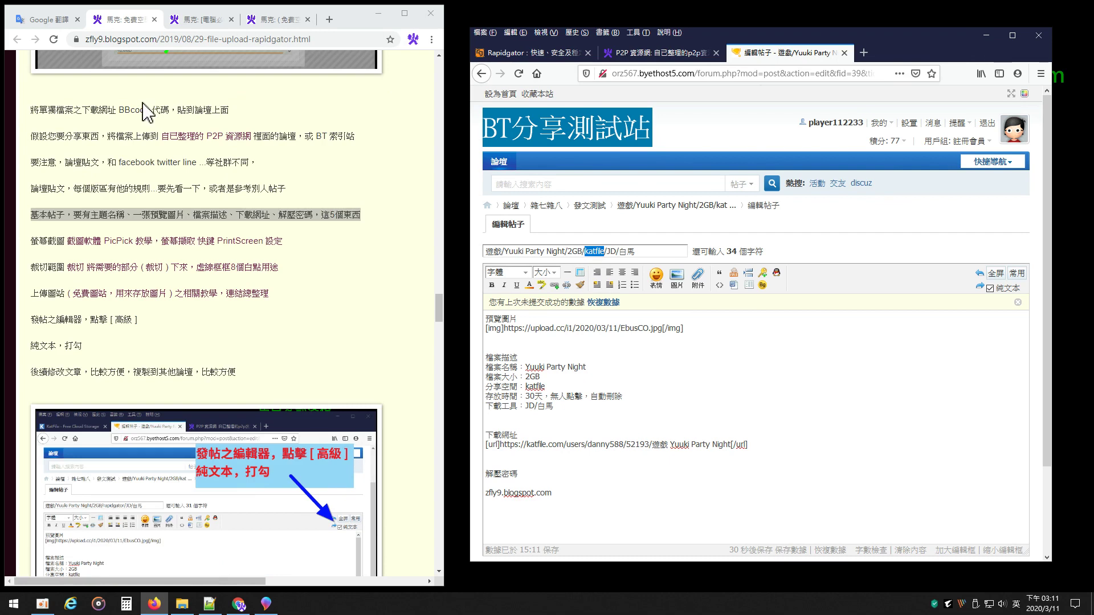
drag(439, 306, 429, 79)
drag(107, 194, 70, 194)
key(ctrl+c)
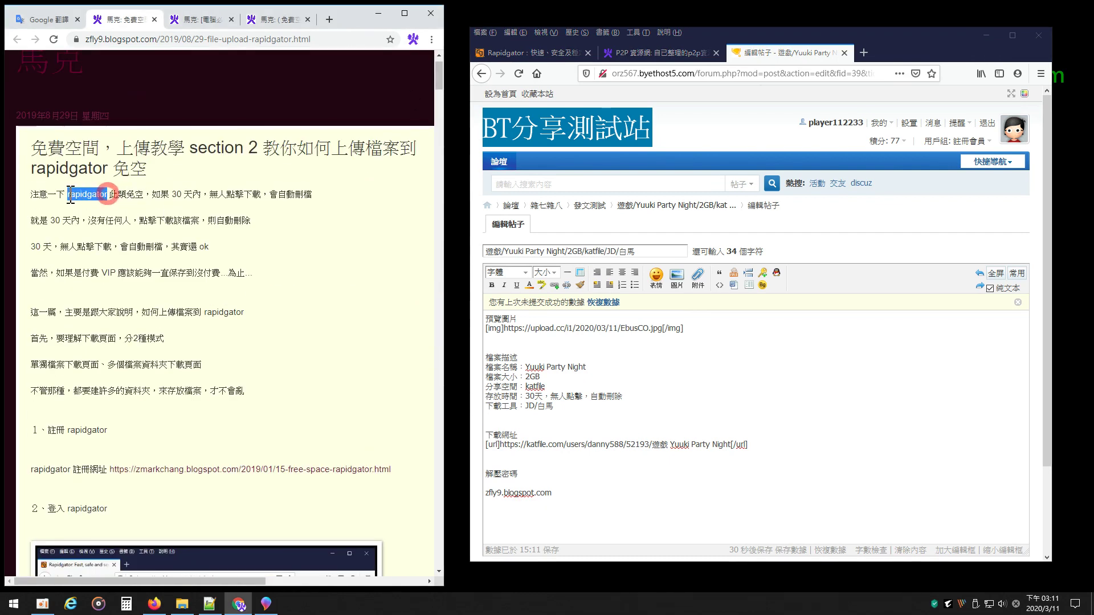
click(604, 251)
double_click(591, 251)
key(ctrl+v)
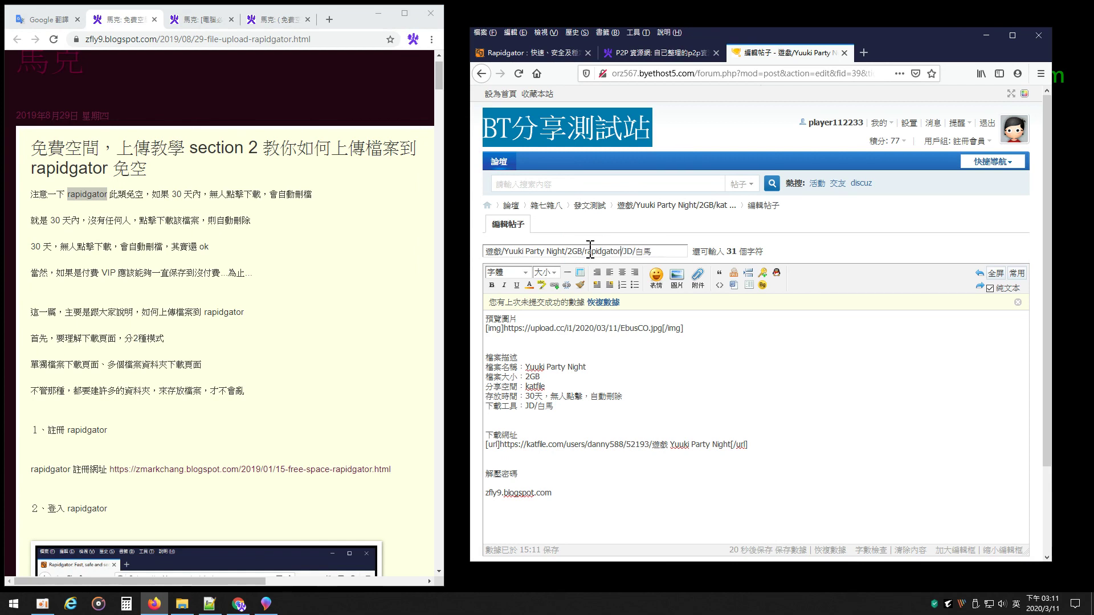
- Copy the Anna_Christmas_Gift.zip BBcode links from Rapidgator and paste them over the katfile link under 下載網址, without the trailing blank line
scroll(281, 236, down, 20)
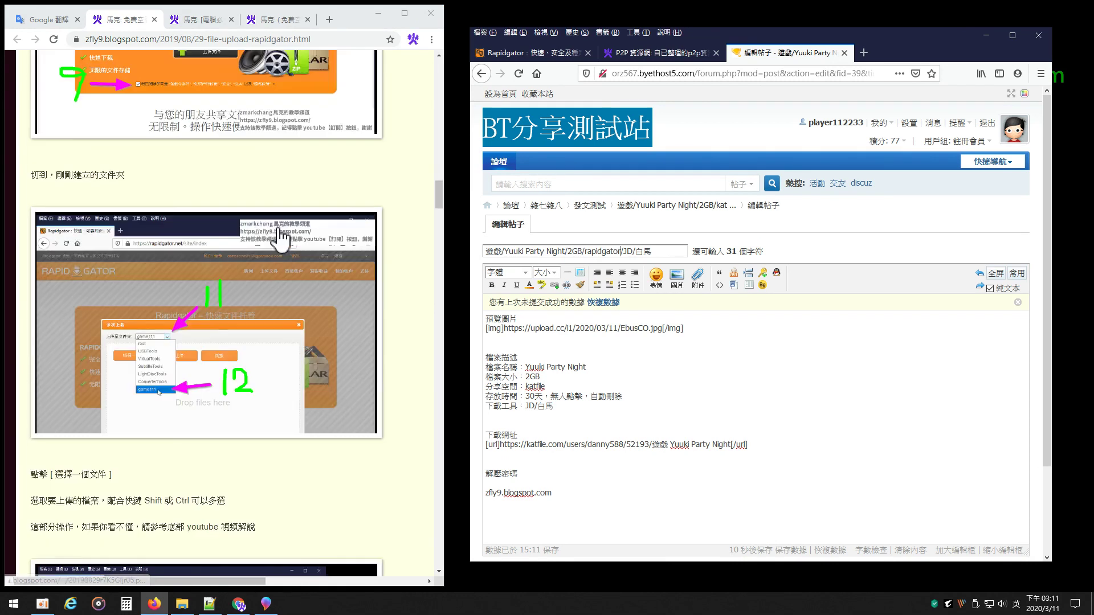
scroll(282, 234, down, 20)
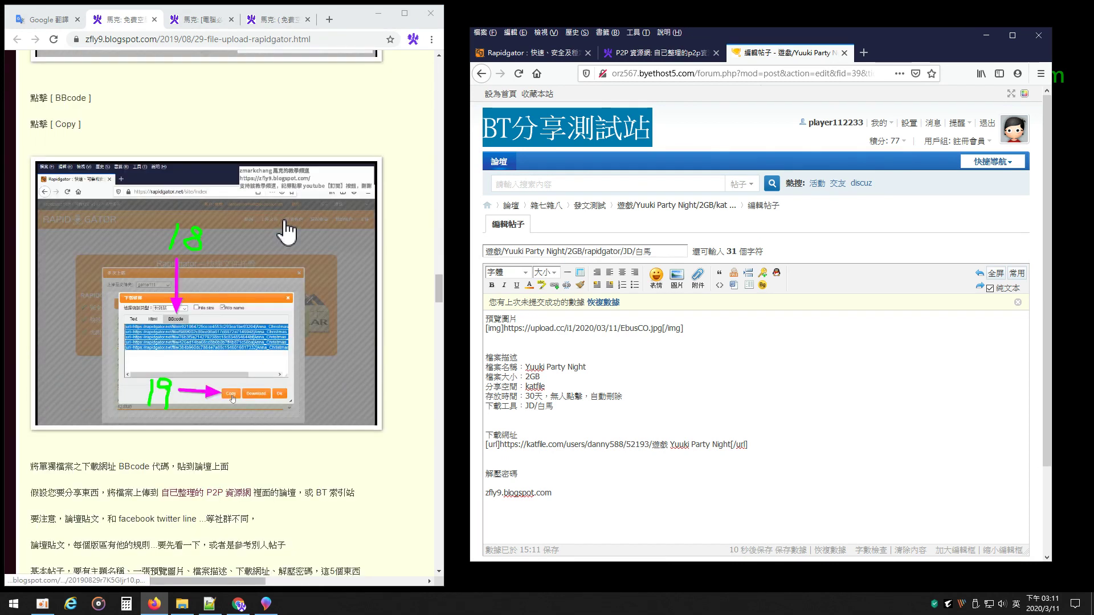
click(655, 53)
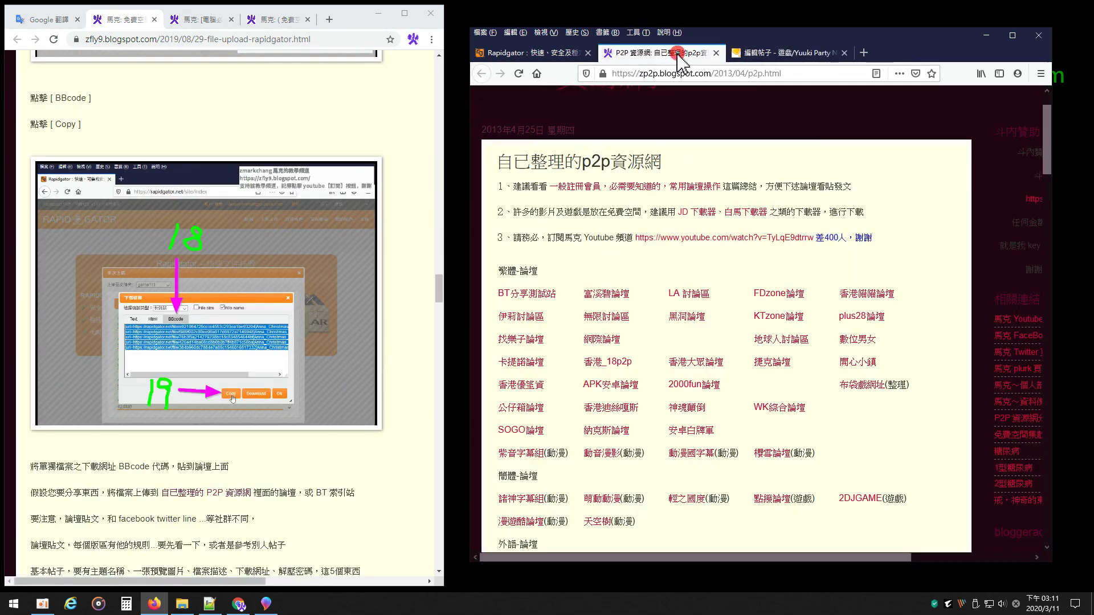
click(544, 53)
click(796, 399)
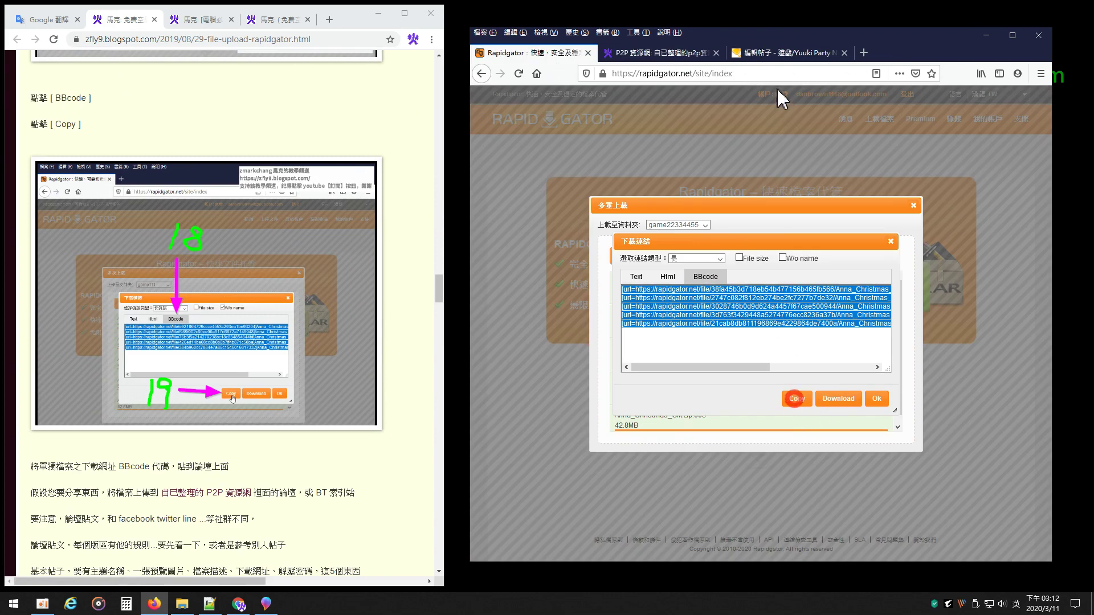
click(773, 53)
drag(760, 444, 487, 445)
key(ctrl+v)
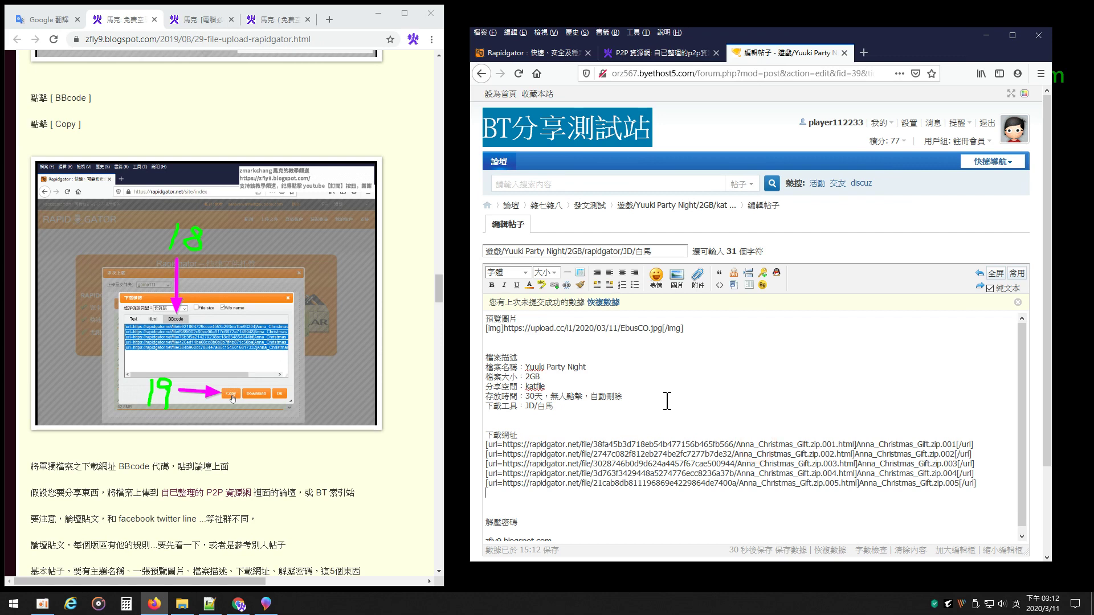
key(BackSpace)
- Save the edited post and view its download links in the published thread
scroll(624, 395, down, 3)
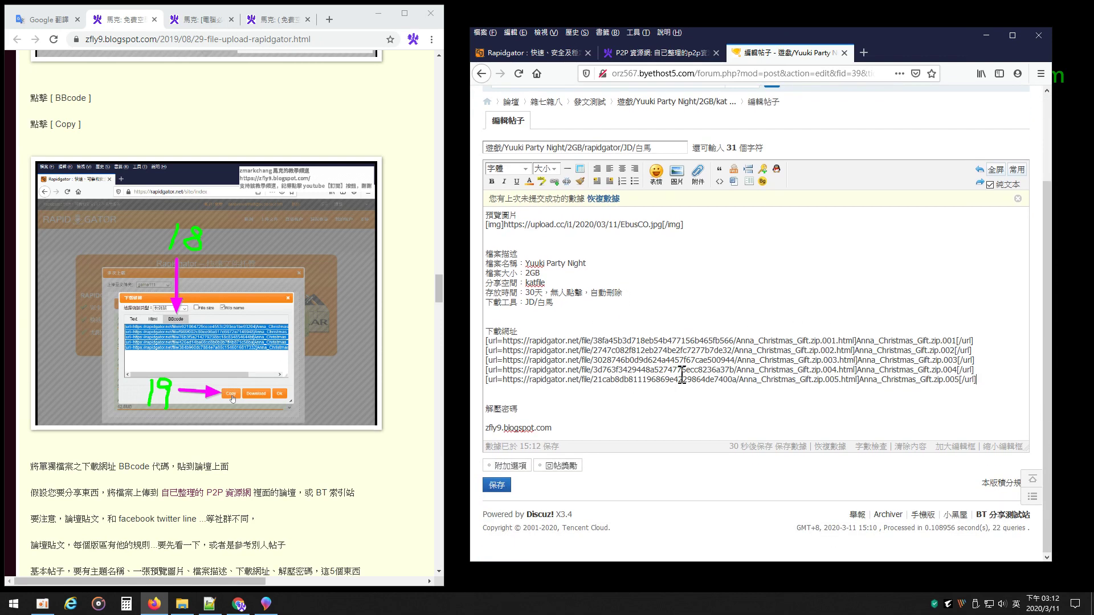
click(506, 485)
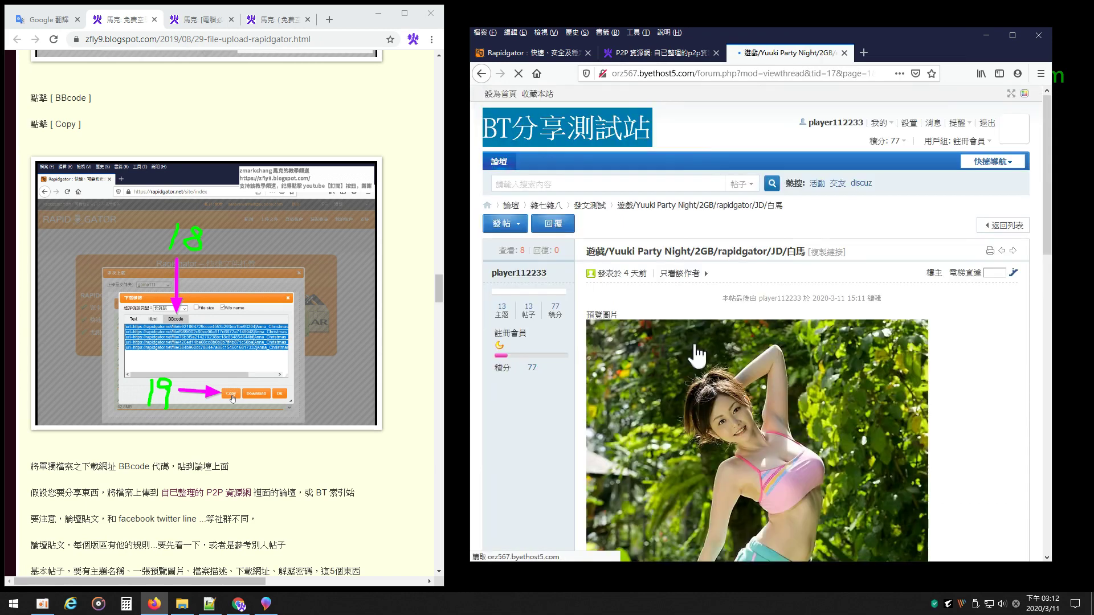
scroll(697, 356, down, 10)
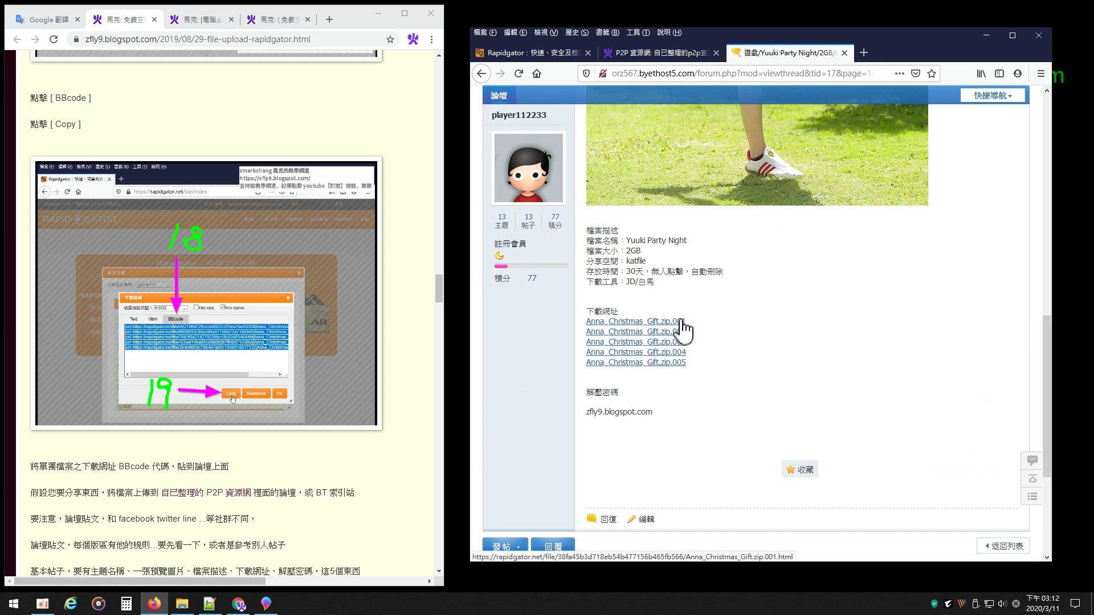
- Reopen the post for editing and separate the five Anna_Christmas_Gift.zip links with blank lines
click(647, 519)
click(975, 428)
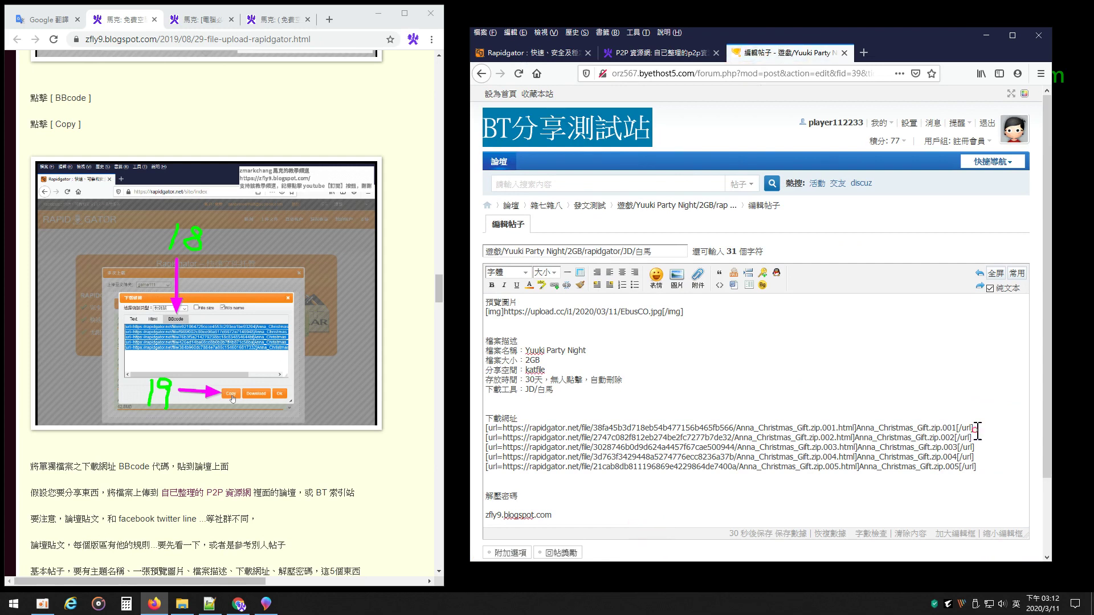
key(Return)
click(975, 450)
key(Return)
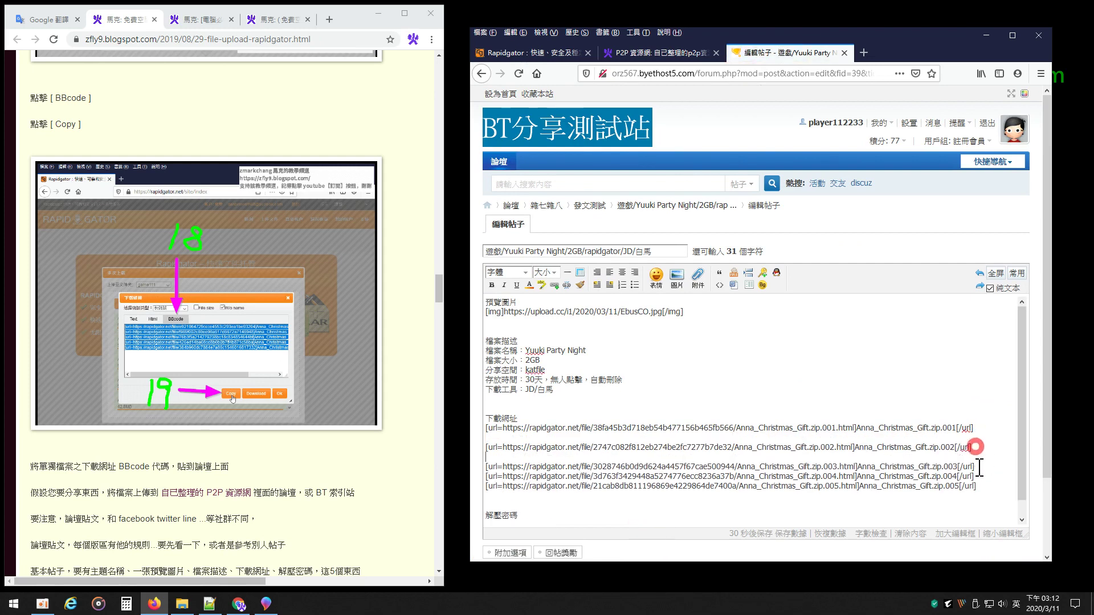
click(976, 467)
key(Return)
click(977, 486)
key(Return)
key(ctrl+End)
text(解壓密碼  zfly9.blogspot.com)
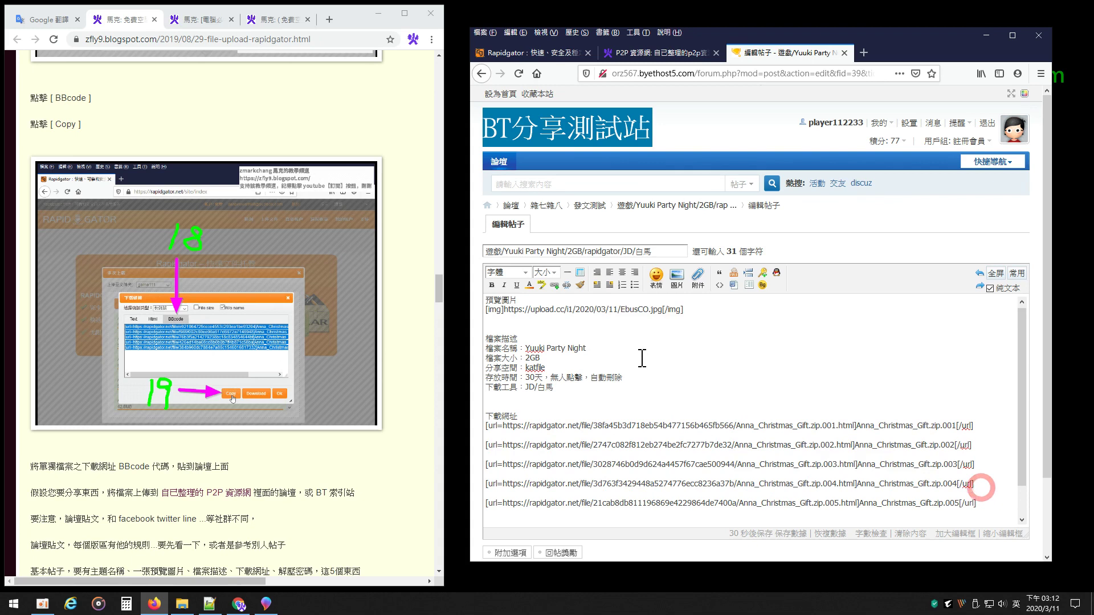
- Review the preview image code and file description, and set 分享空間 to rapidgator, copied from the post title
scroll(263, 323, down, 6)
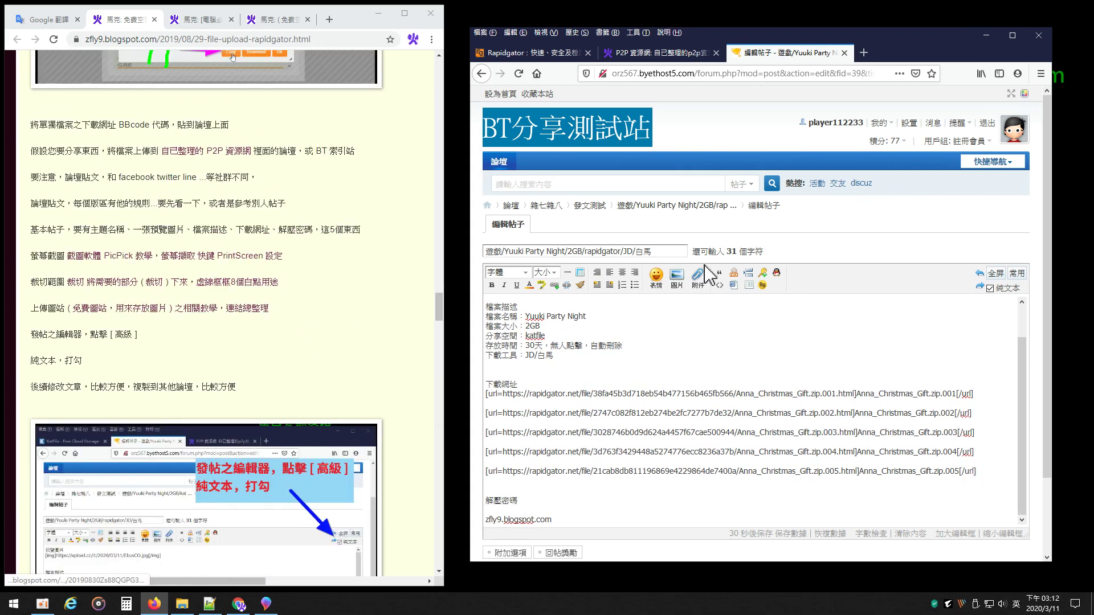
scroll(561, 364, up, 1)
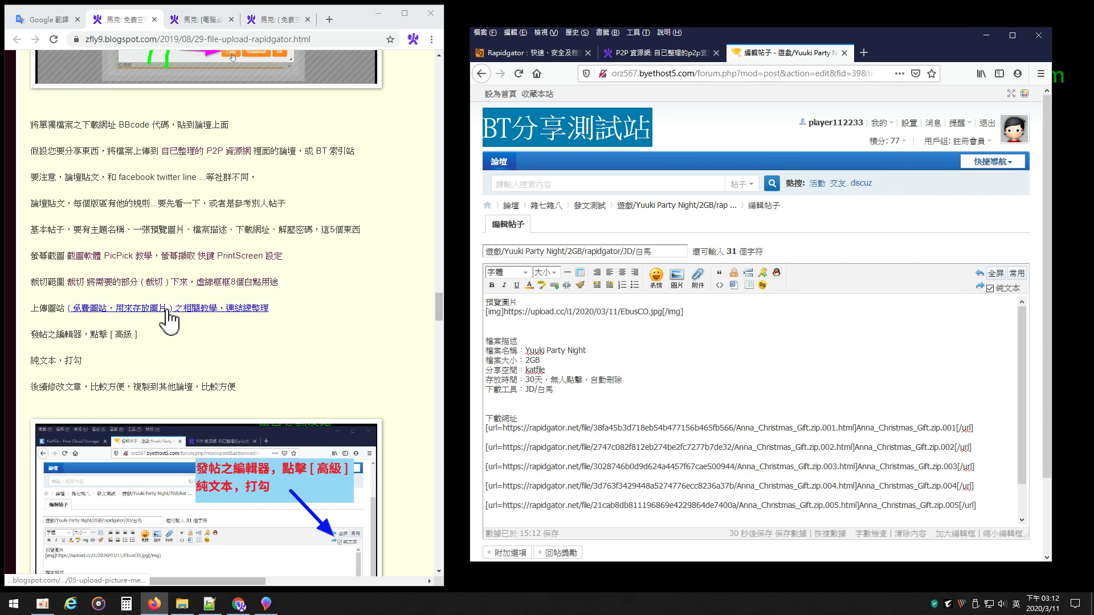
drag(684, 315, 486, 313)
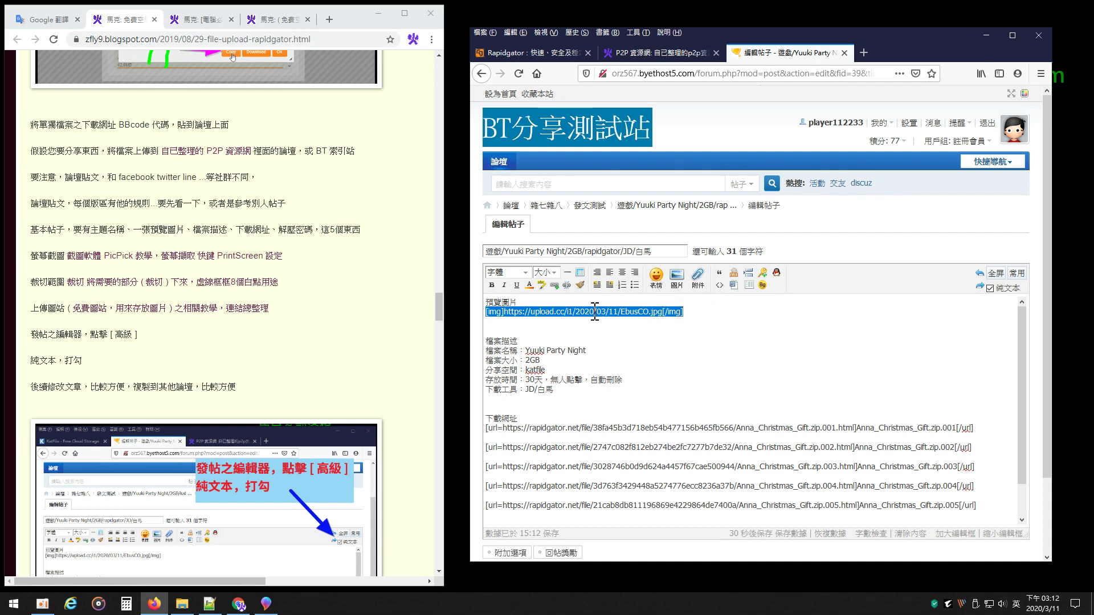
click(531, 350)
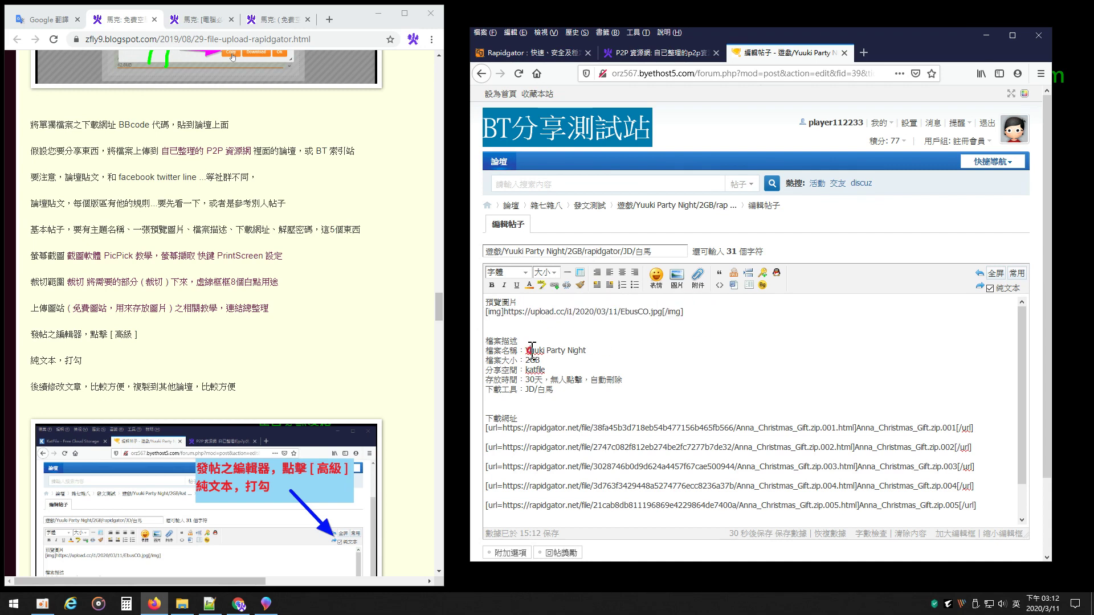
drag(527, 349, 570, 392)
drag(494, 360, 566, 391)
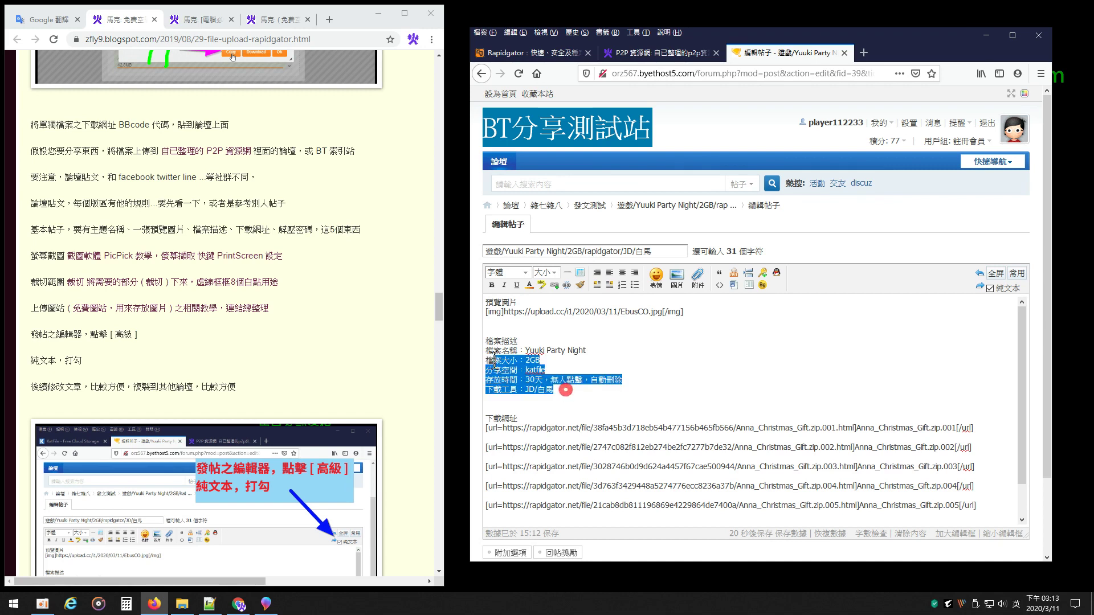
click(535, 376)
drag(622, 251, 588, 251)
key(ctrl+c)
drag(549, 370, 526, 370)
key(ctrl+v)
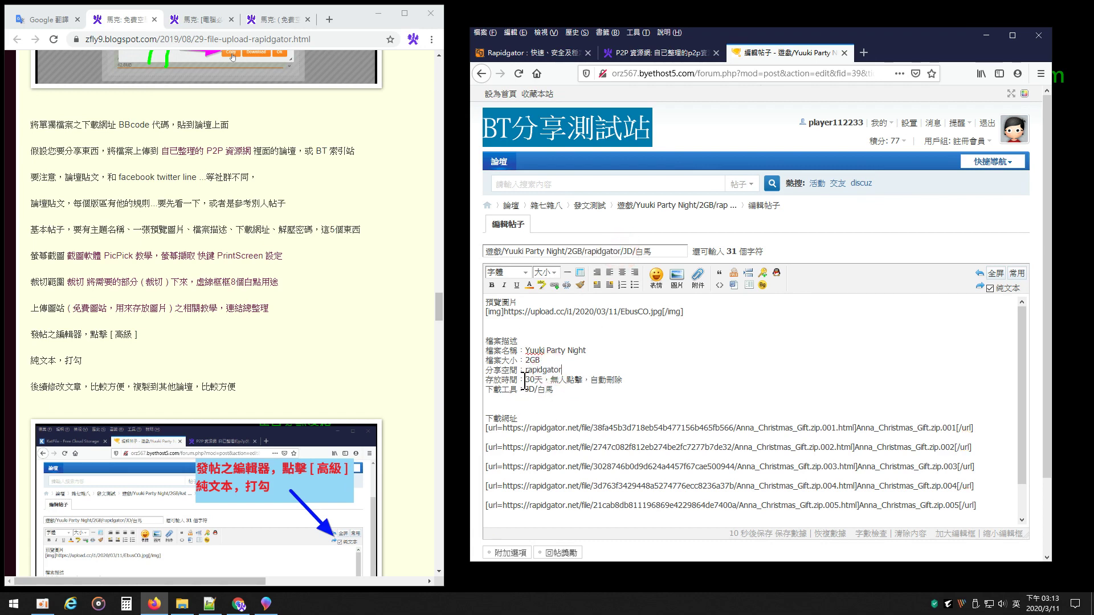
- Read the tutorial's notes and example image on the post editor's 高級 mode and 純文本 option, and return to the post's edit page
scroll(601, 360, down, 1)
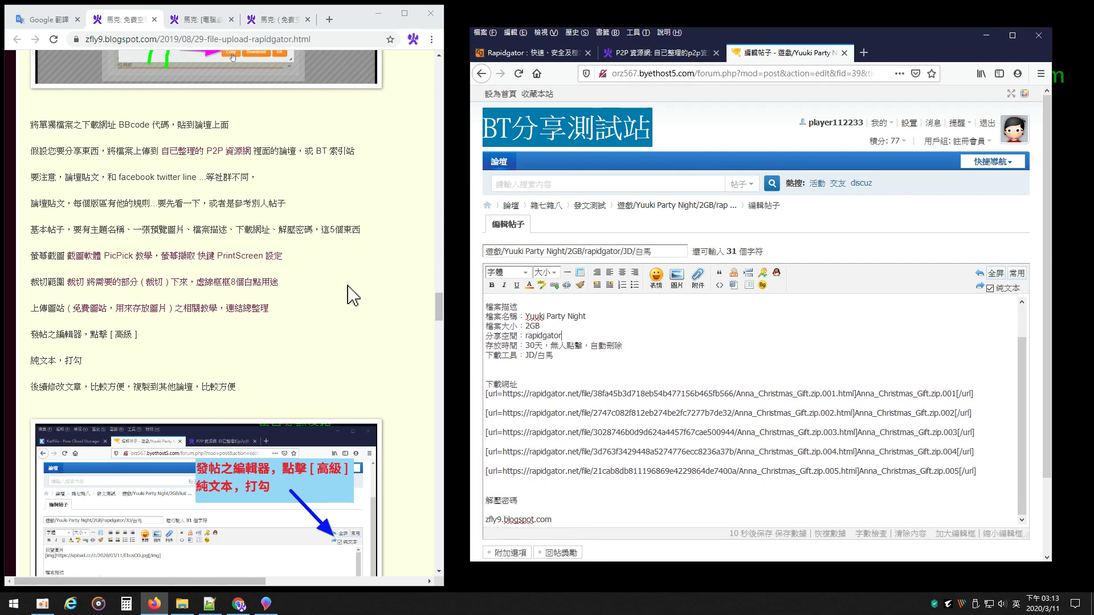
scroll(308, 291, down, 9)
scroll(231, 320, up, 6)
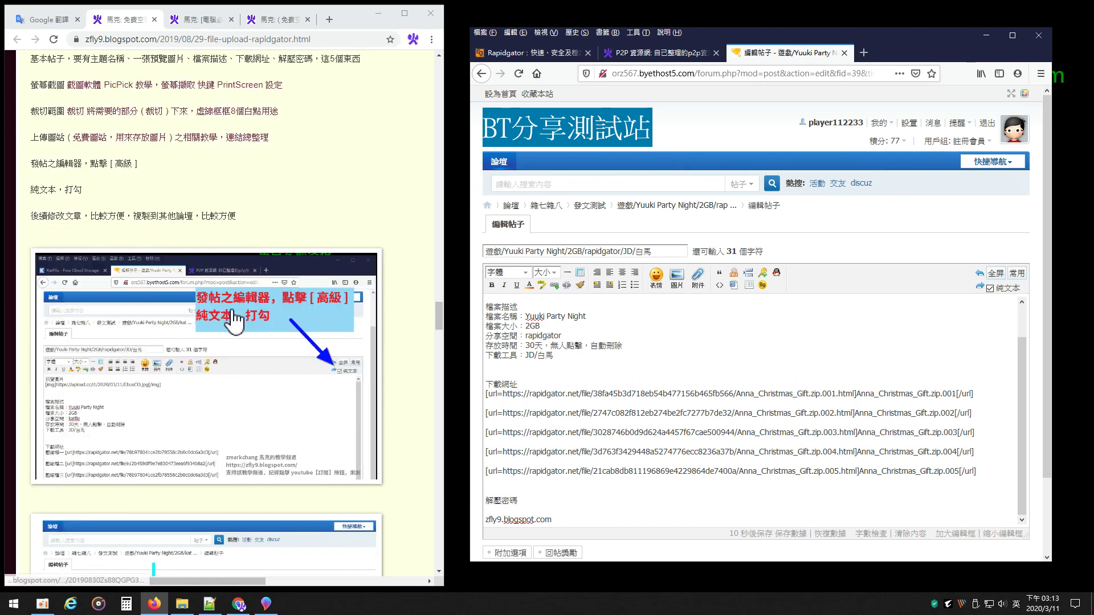
scroll(234, 321, up, 4)
scroll(319, 322, down, 2)
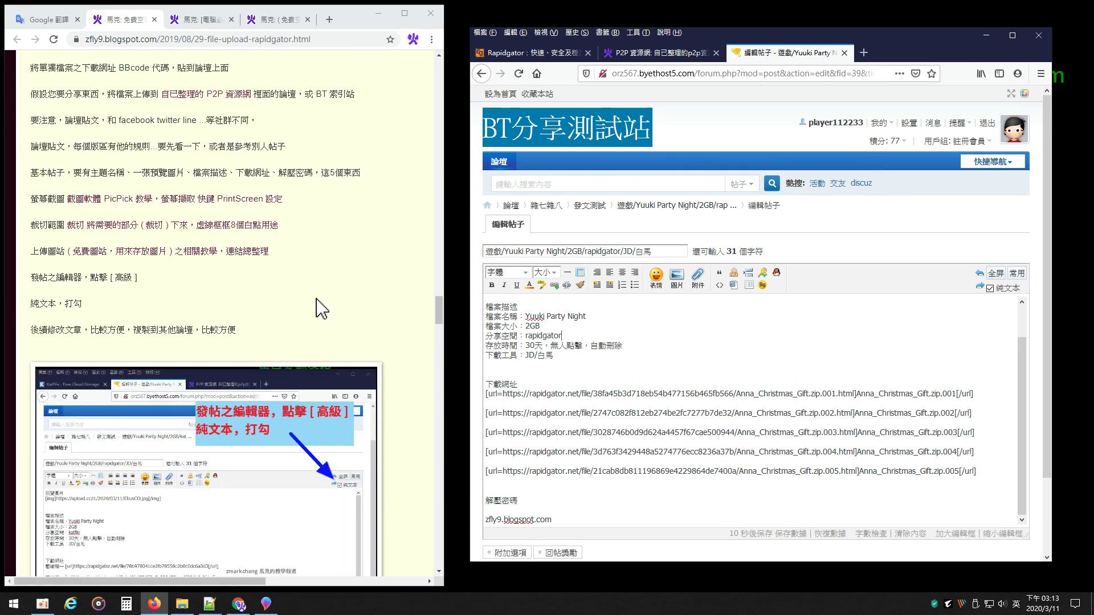
scroll(310, 307, down, 1)
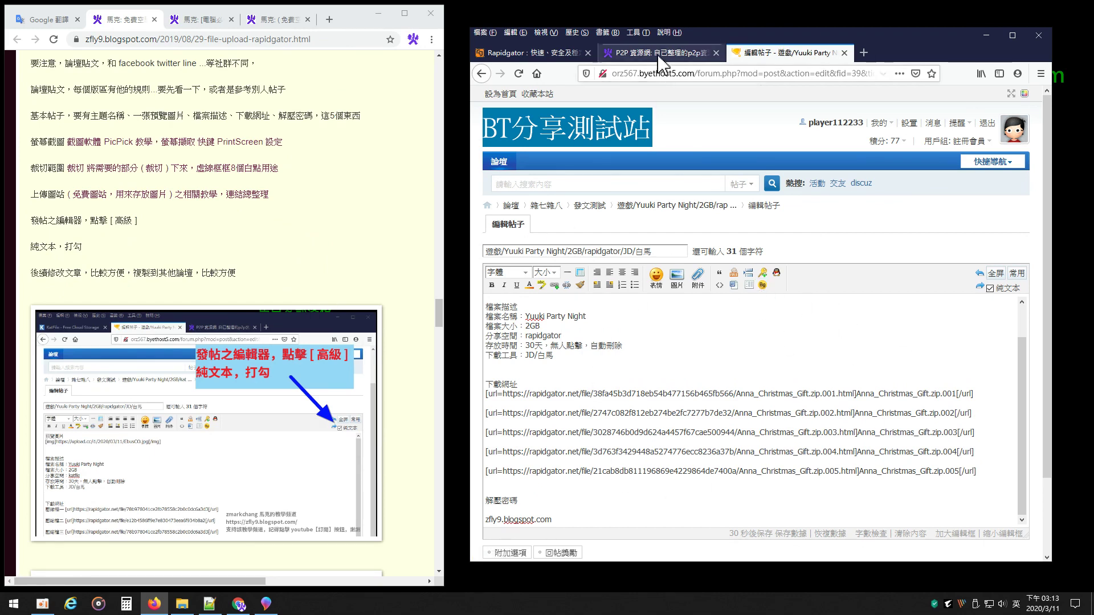
click(659, 53)
click(785, 51)
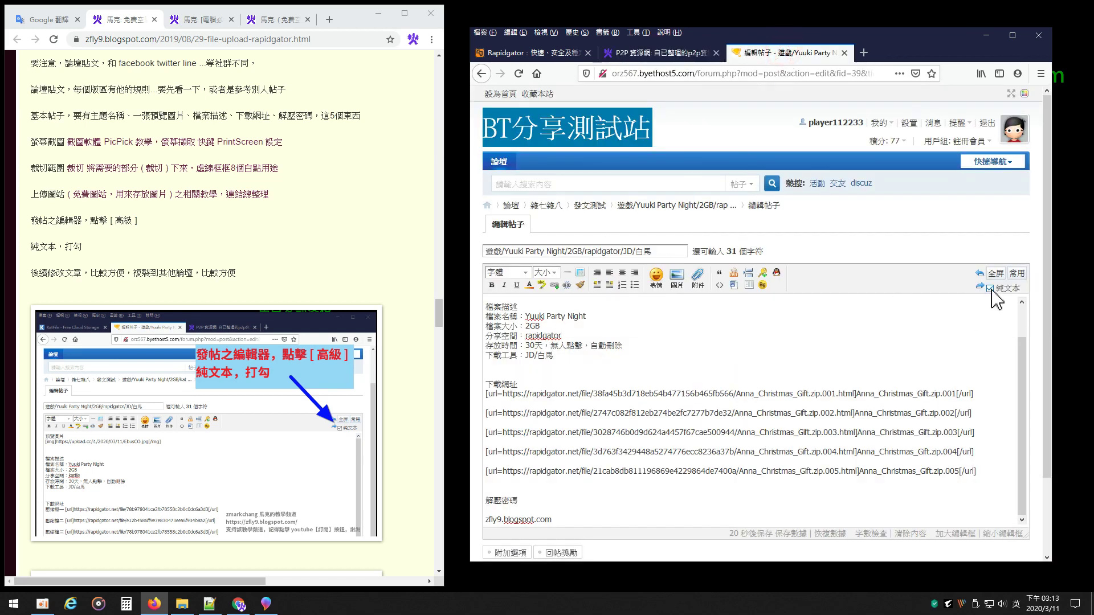
- Switch the post editor to 常用 mode and back to 高級 mode, and check the tutorial's note on ticking 純文本
click(1018, 273)
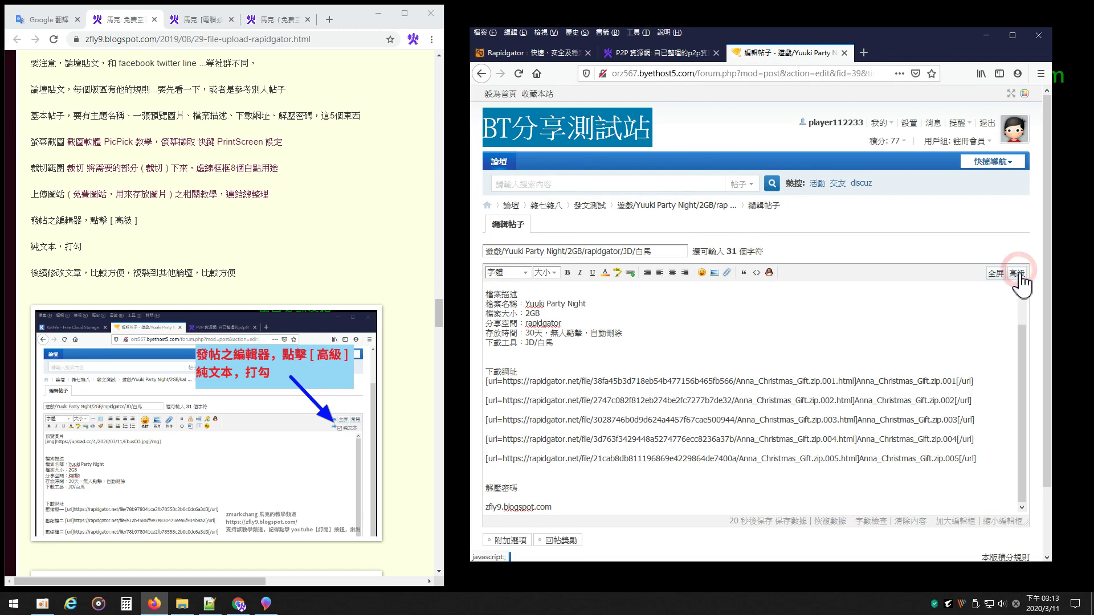
click(1017, 273)
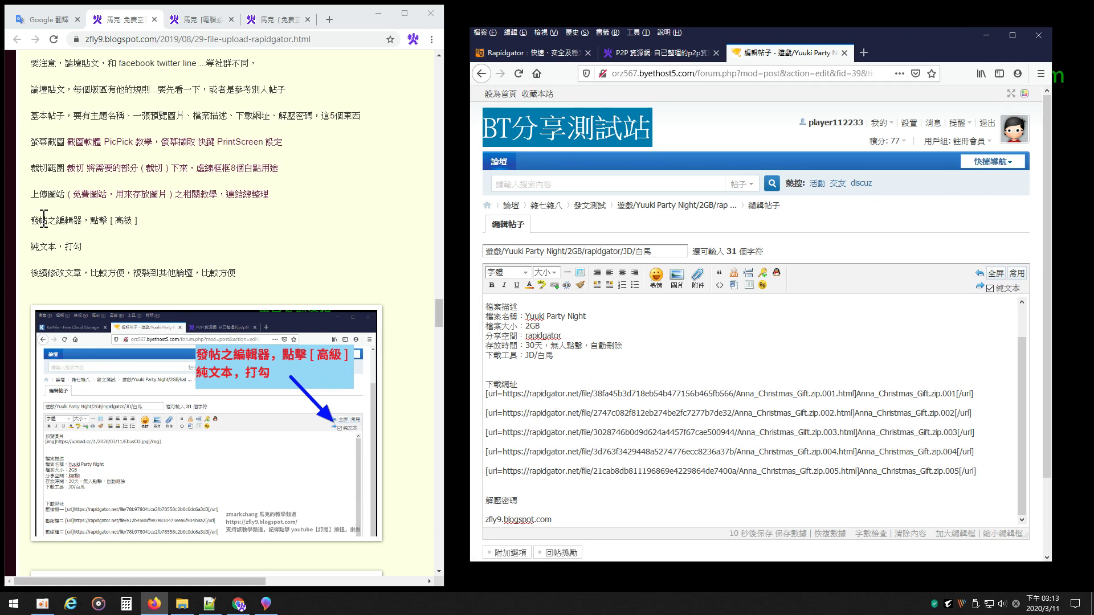
drag(34, 248, 90, 254)
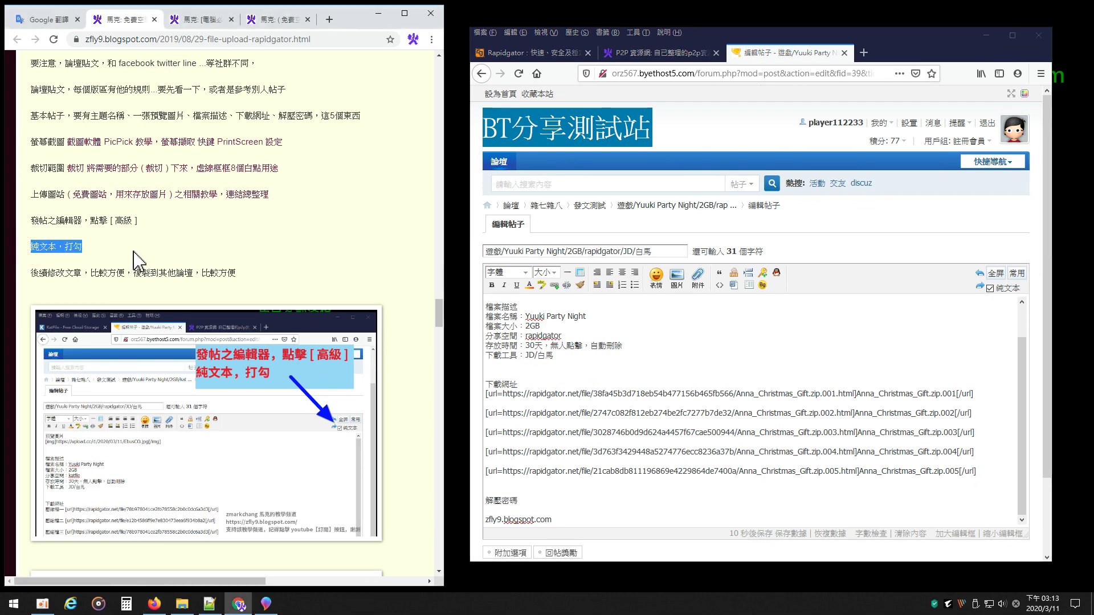
scroll(692, 438, up, 1)
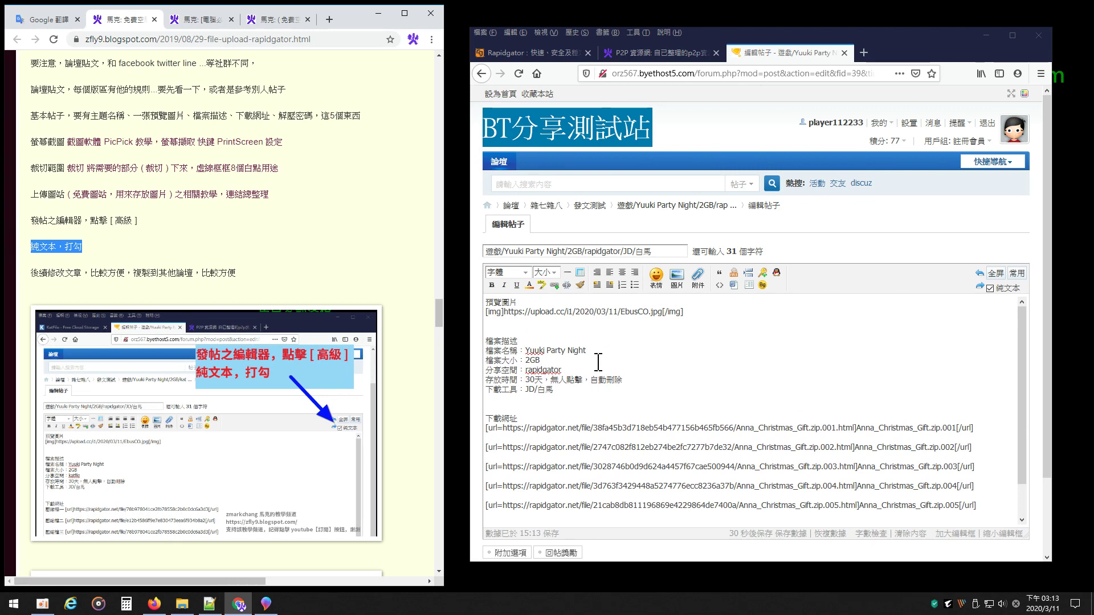
- View the P2P resource list page's forum guidance and reread the tutorial's section on composing a forum post
click(652, 52)
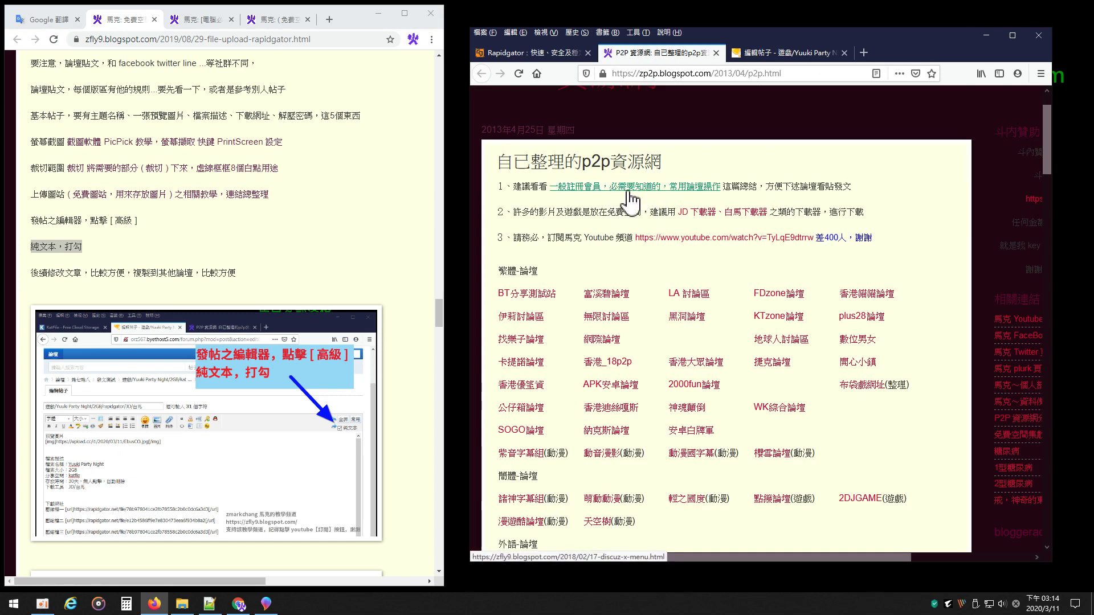
scroll(216, 199, up, 4)
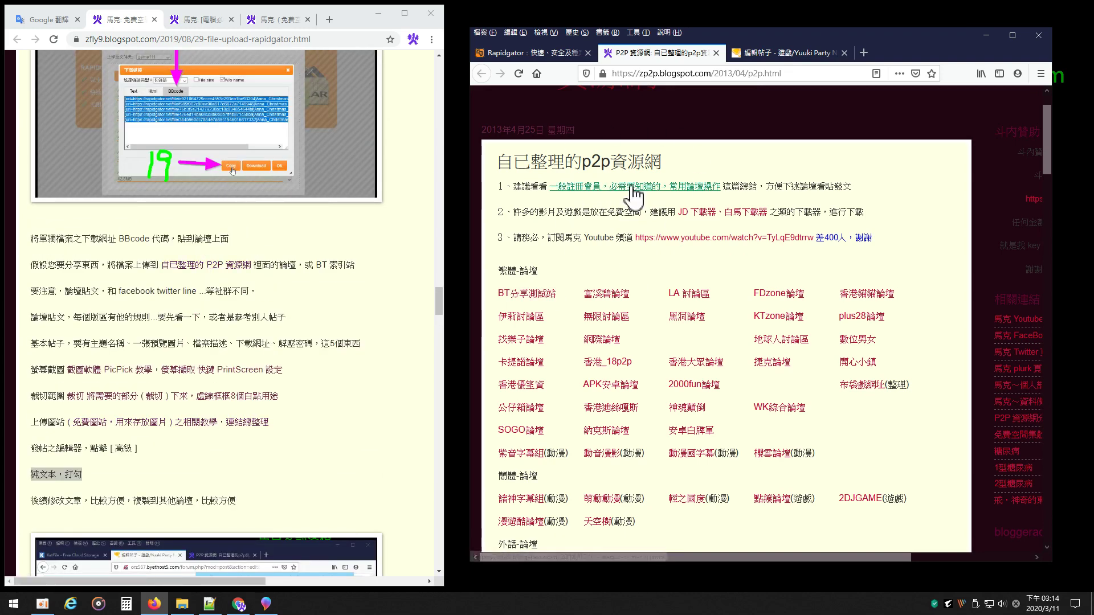
scroll(211, 208, down, 6)
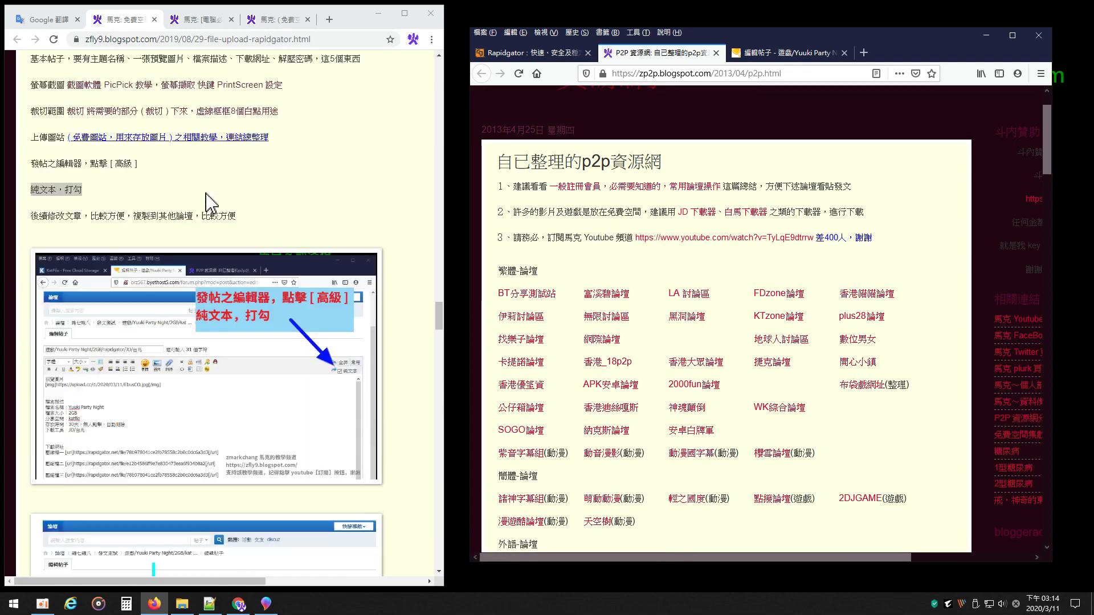
- Return to the post's edit page, turn 純文本 off to check the rendered image and links, and turn it back on
click(741, 52)
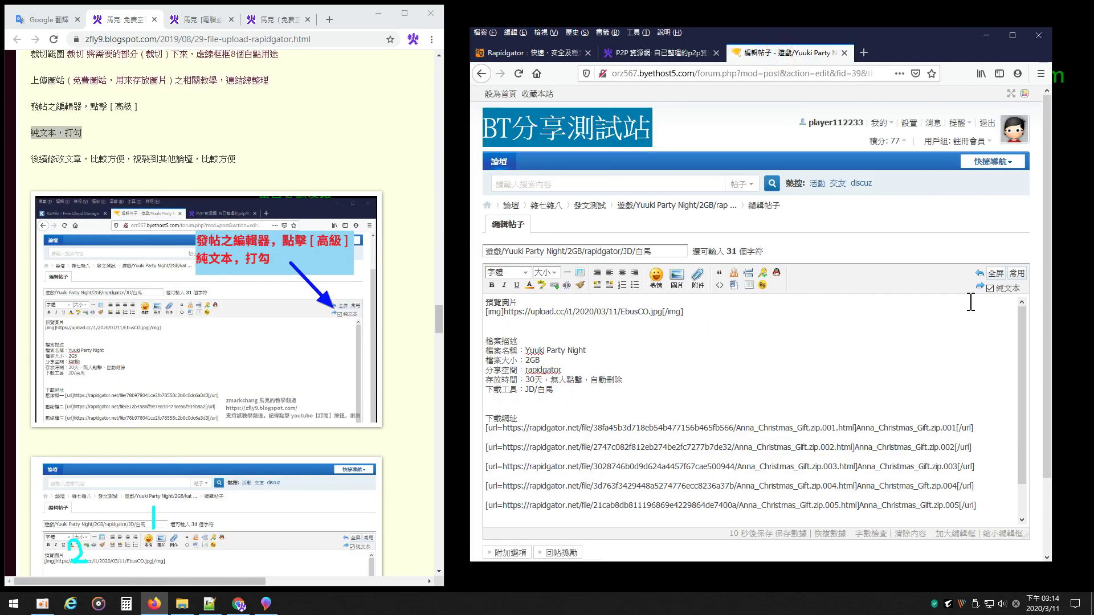
drag(32, 159, 262, 169)
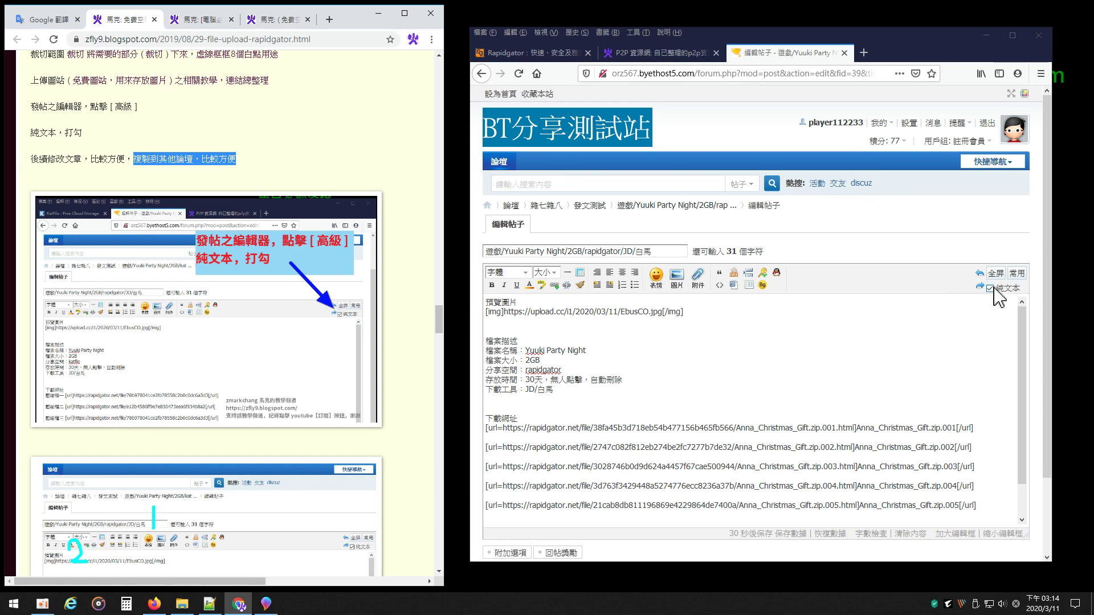
click(992, 289)
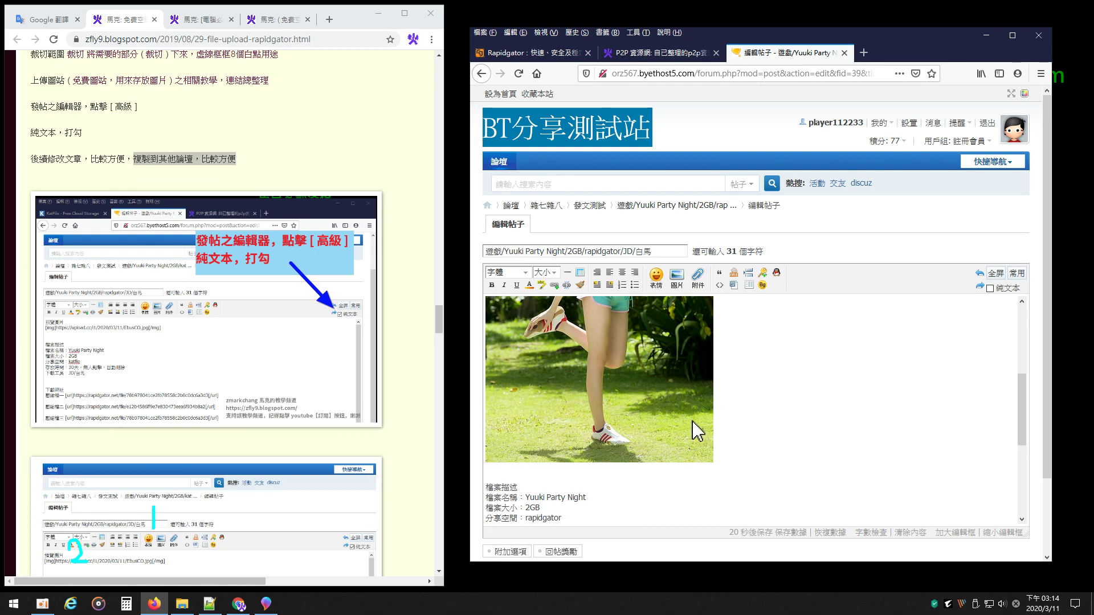
scroll(539, 379, down, 3)
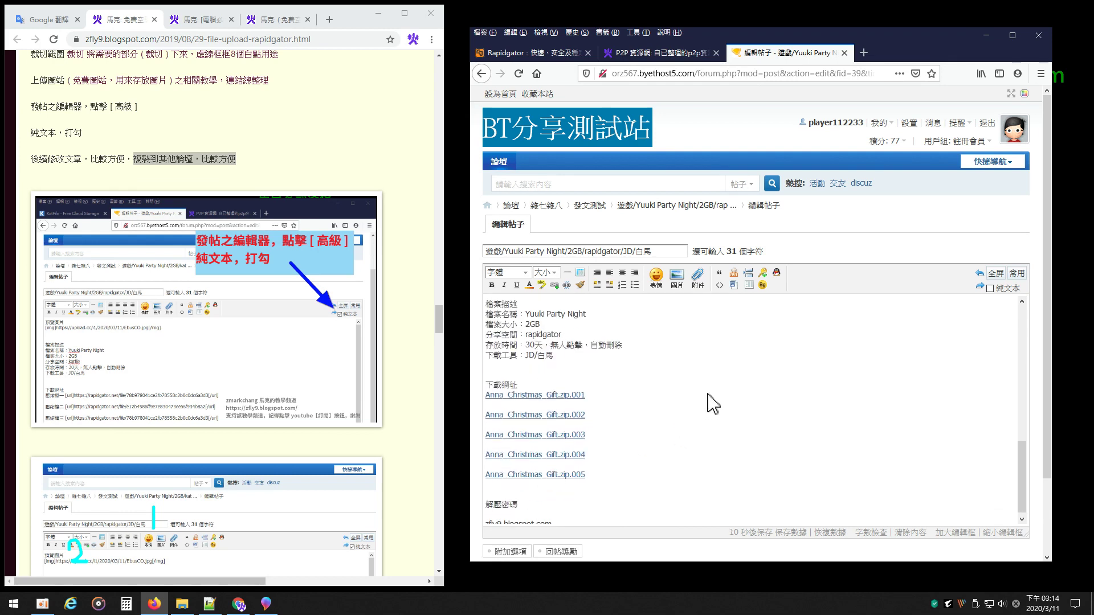
scroll(708, 403, up, 3)
click(758, 451)
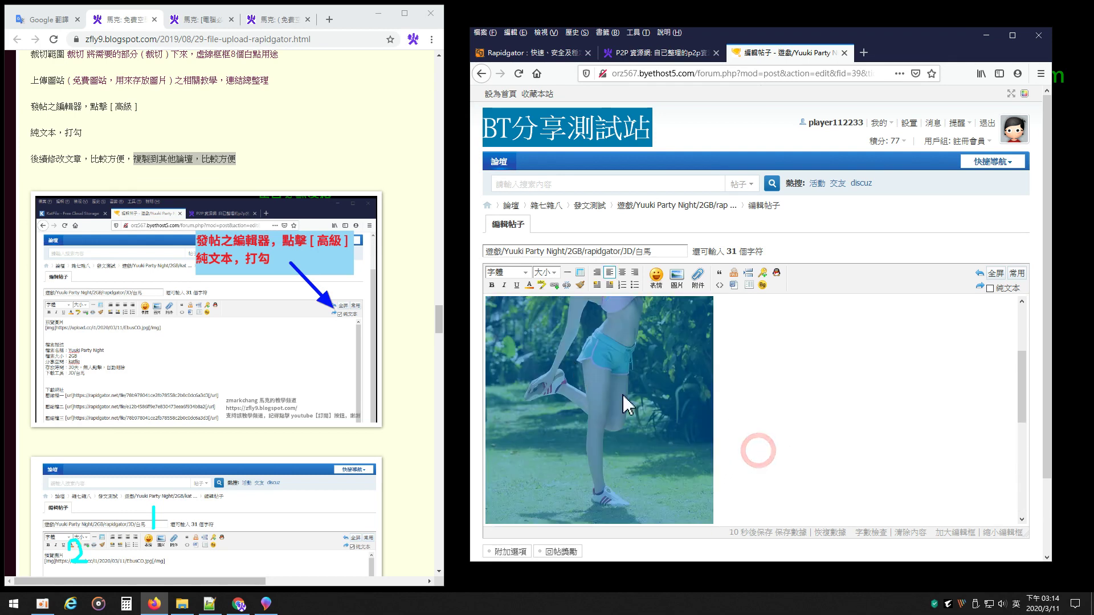
click(991, 289)
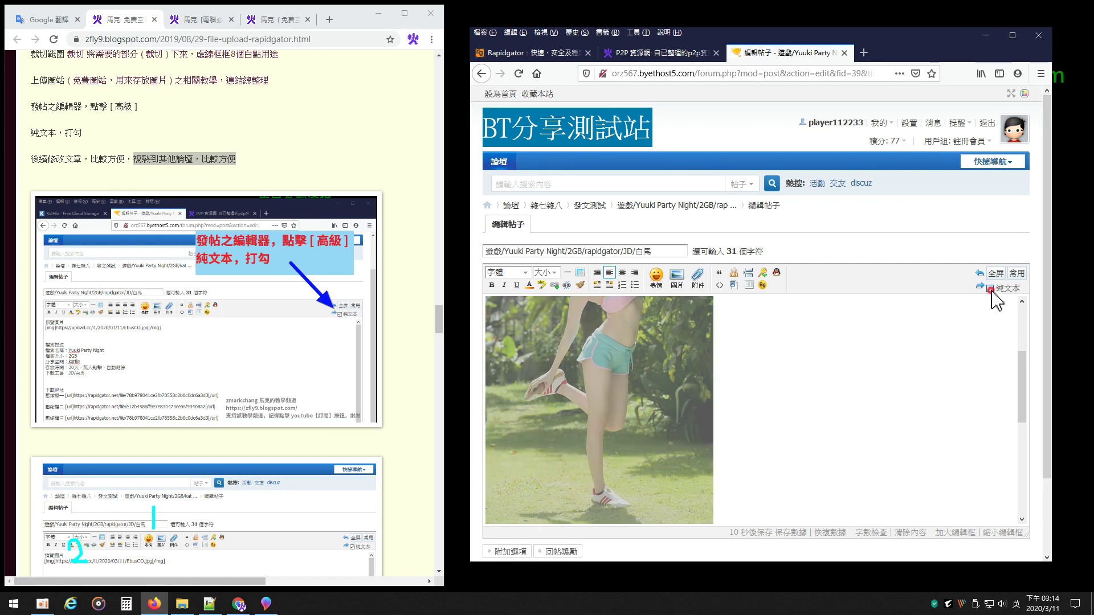
- Copy the 預覽圖片 heading and image code from the post's source text, and look over the remaining text
drag(693, 312, 485, 302)
right_click(521, 307)
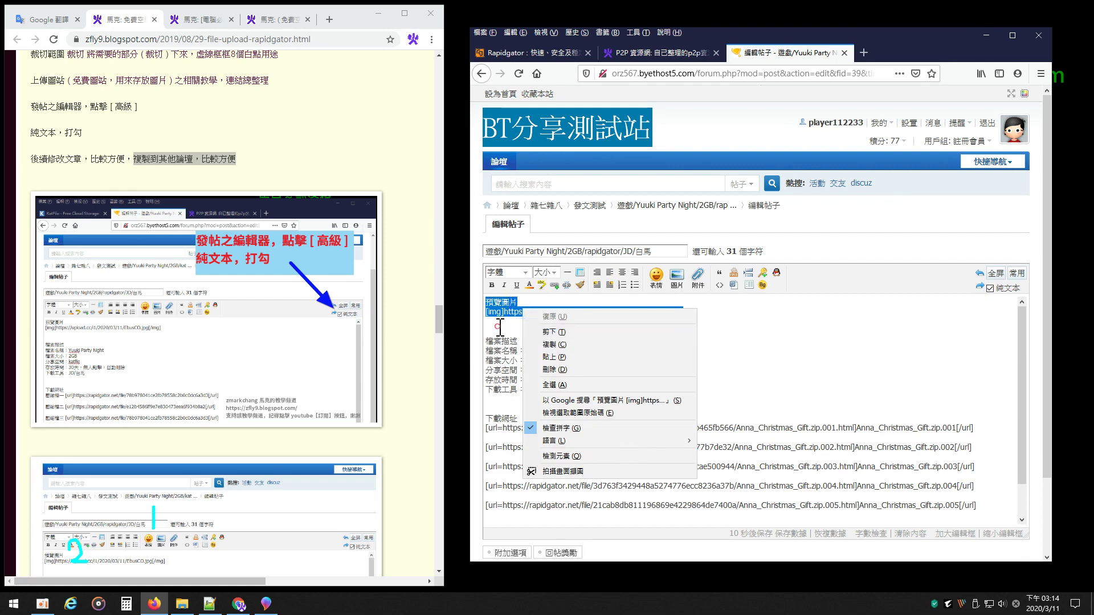
click(550, 345)
click(499, 325)
click(502, 406)
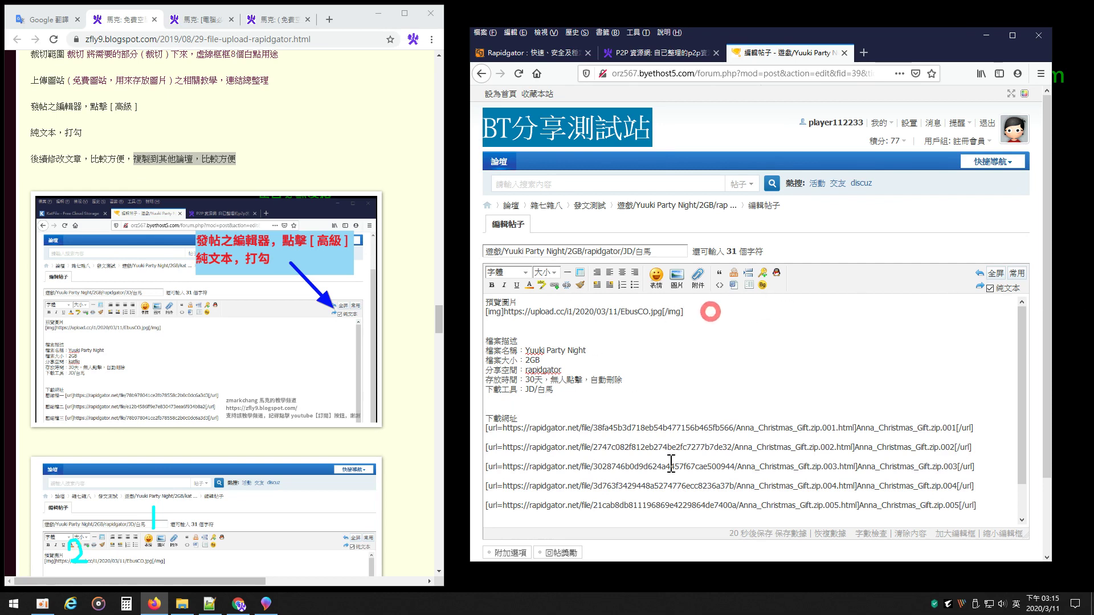
scroll(667, 399, down, 1)
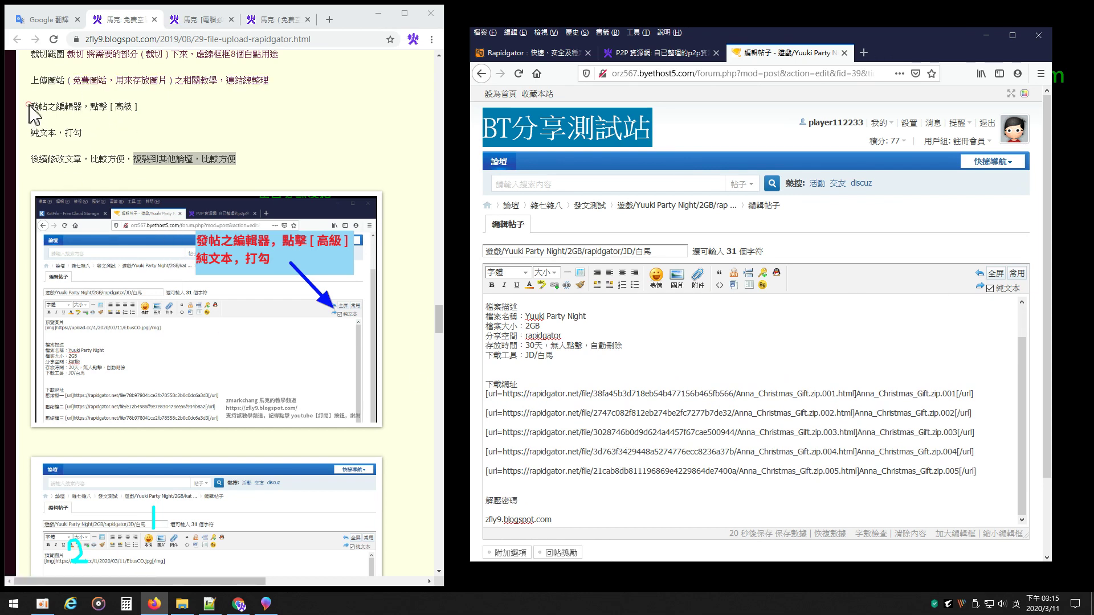
- Reread the tutorial's notes on 高級 and 純文本, and continue to section 6 on getting a folder's BBcode
drag(29, 106, 276, 171)
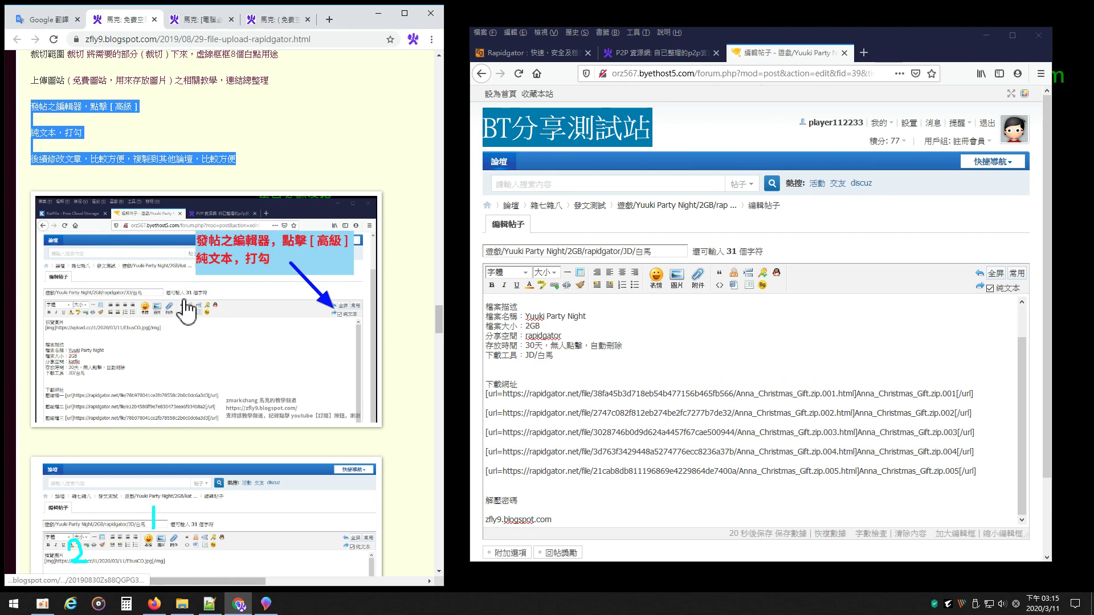
click(1018, 274)
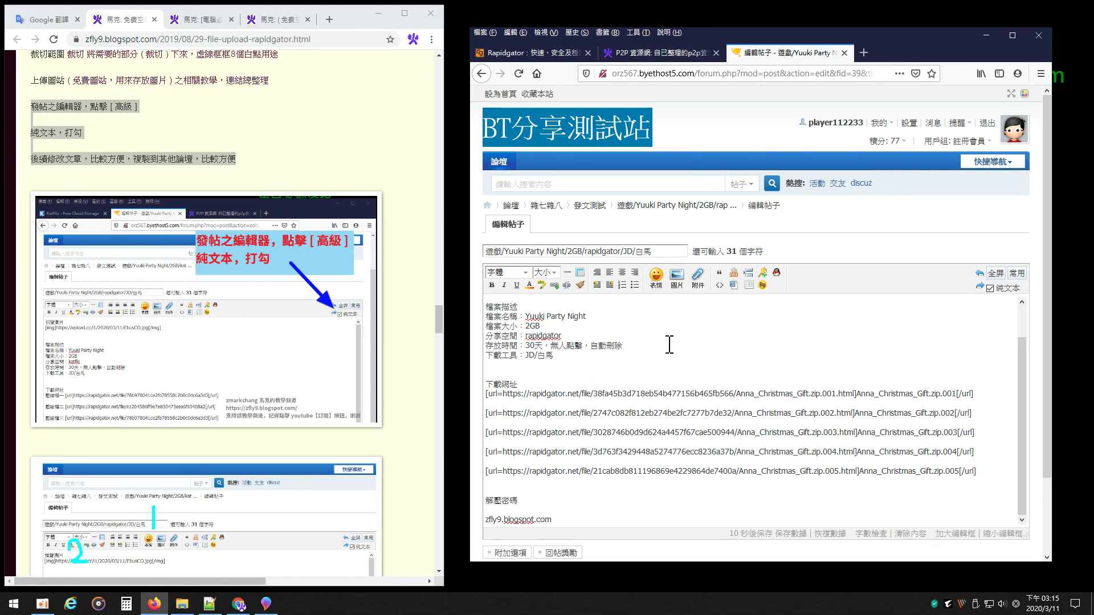
scroll(214, 268, down, 7)
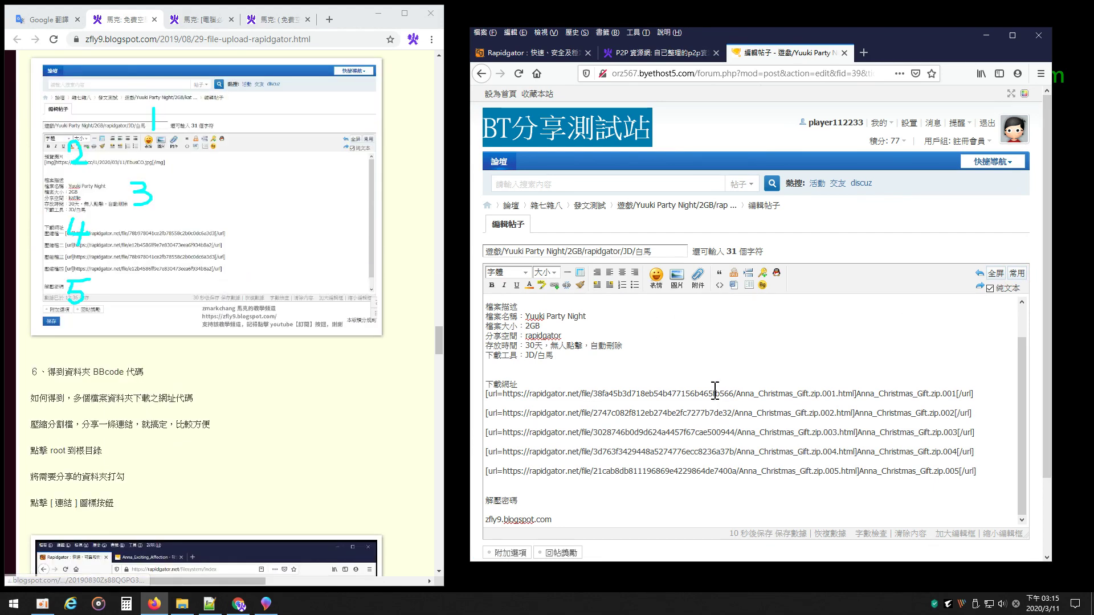
scroll(134, 285, down, 4)
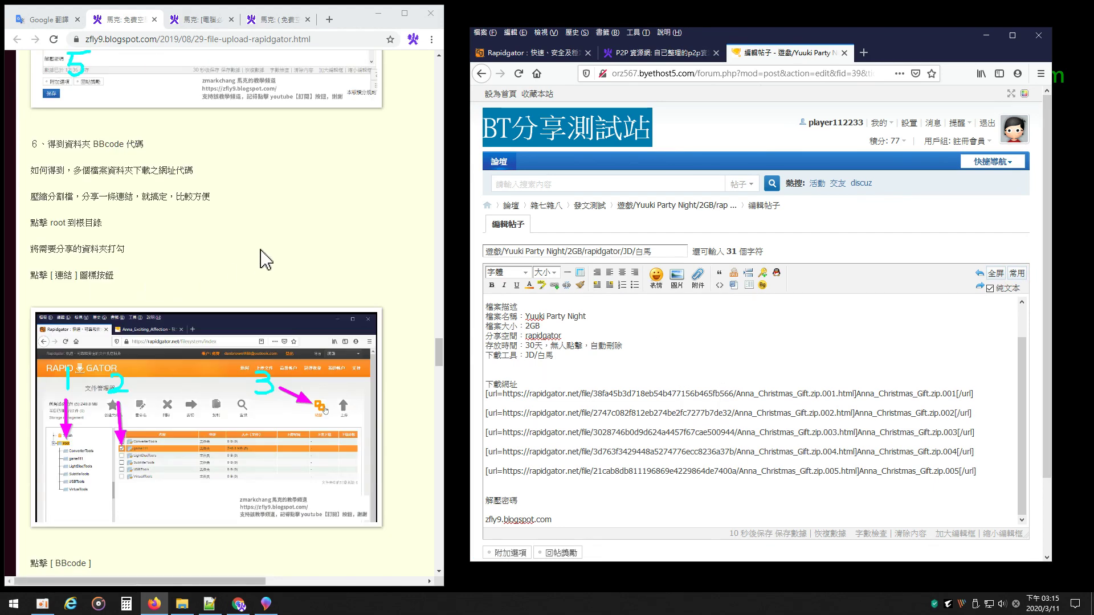
scroll(264, 256, down, 1)
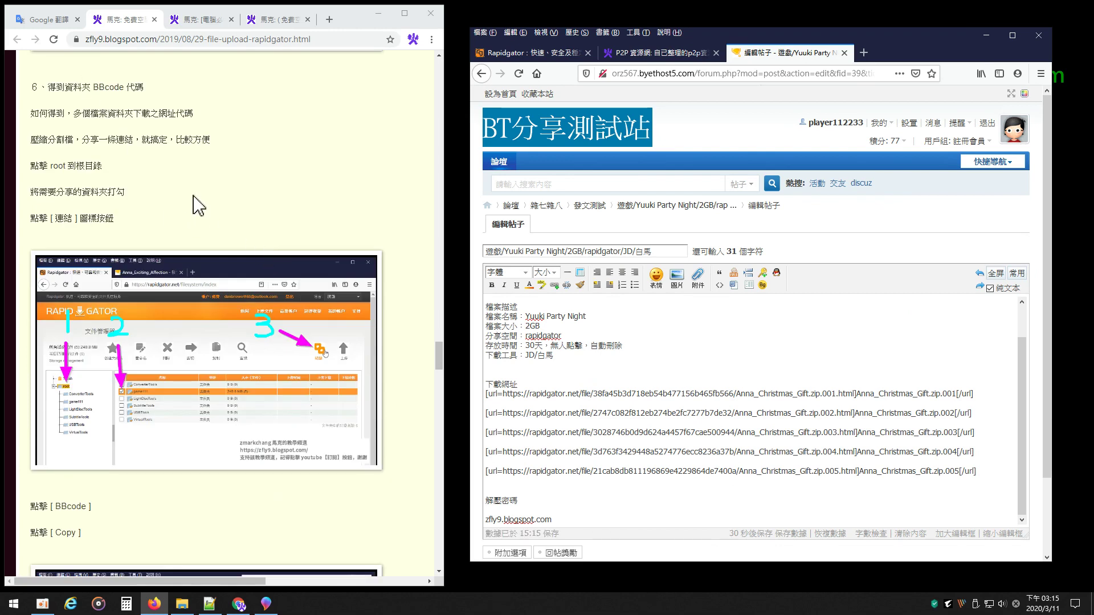
click(111, 136)
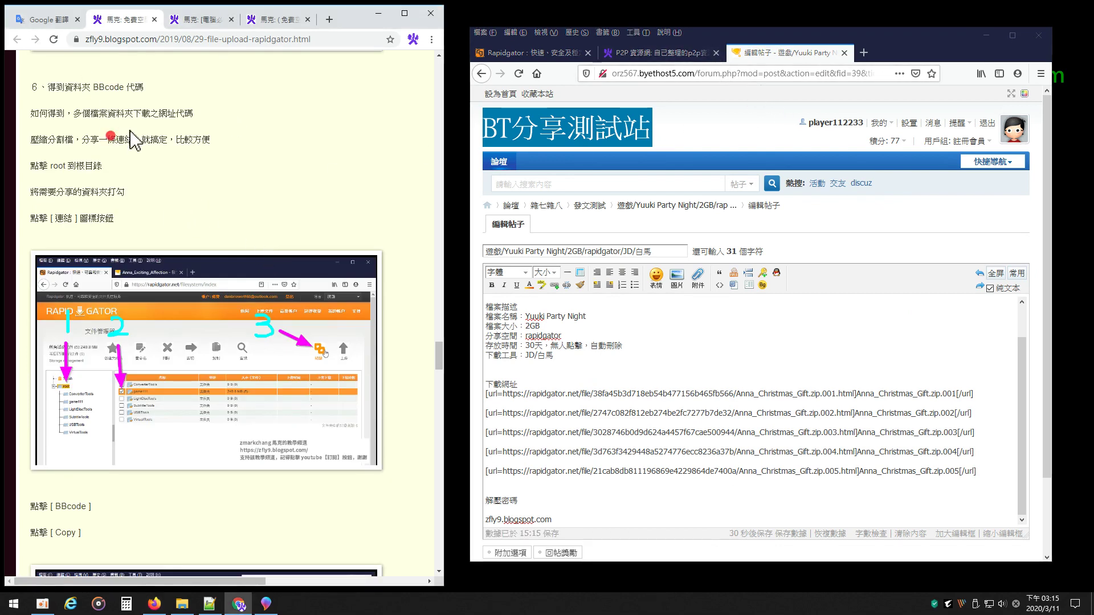
drag(49, 86, 188, 90)
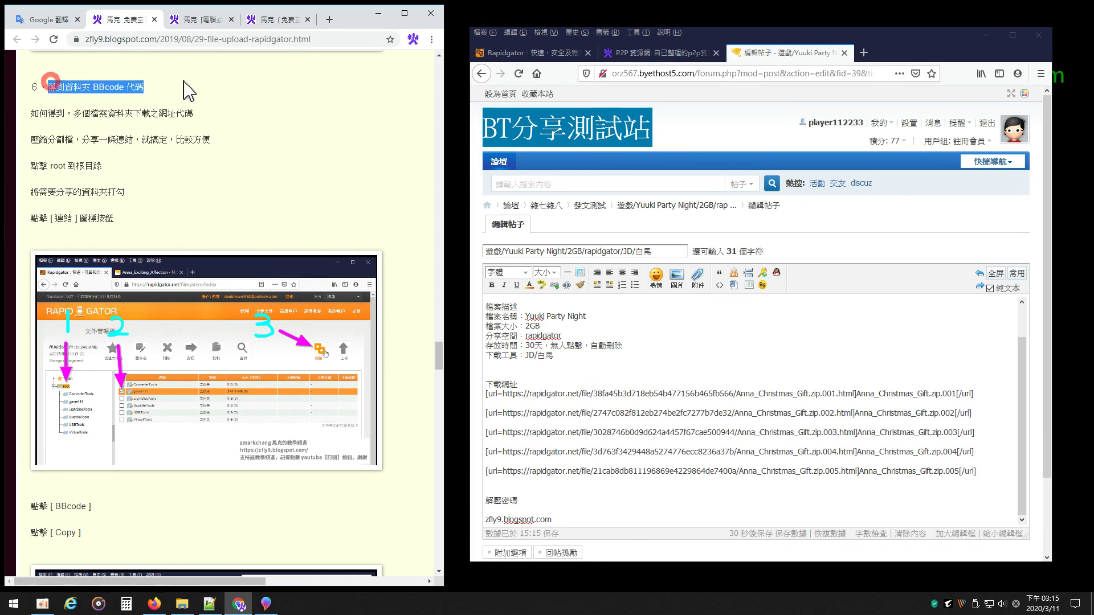
- Close Rapidgator's 下載連結 and 多重上載 dialogs, and read the tutorial's line about folder download links
click(528, 53)
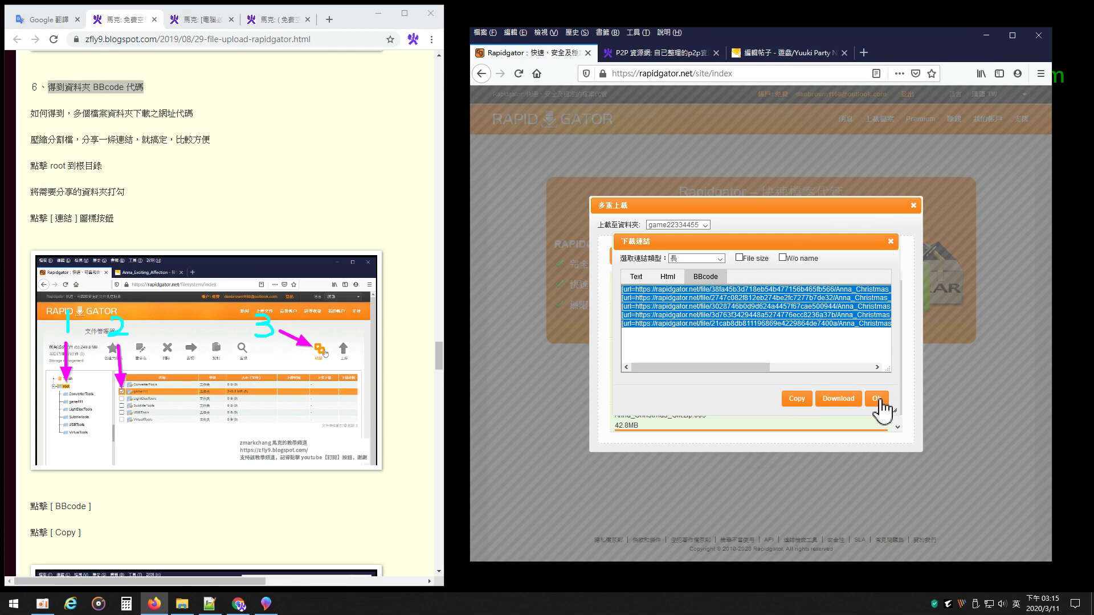
click(891, 242)
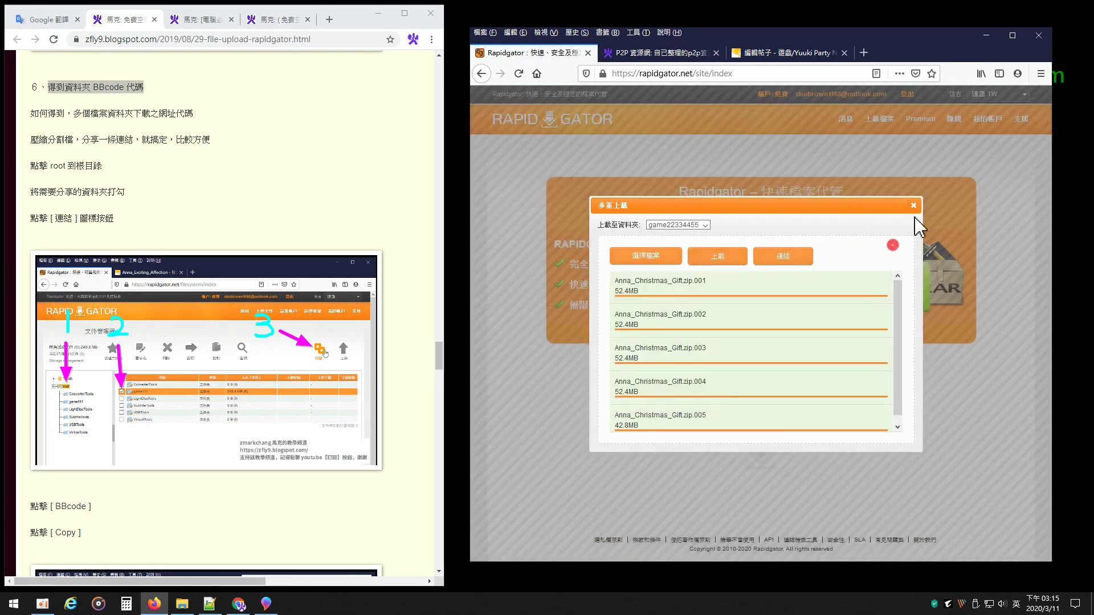
click(914, 205)
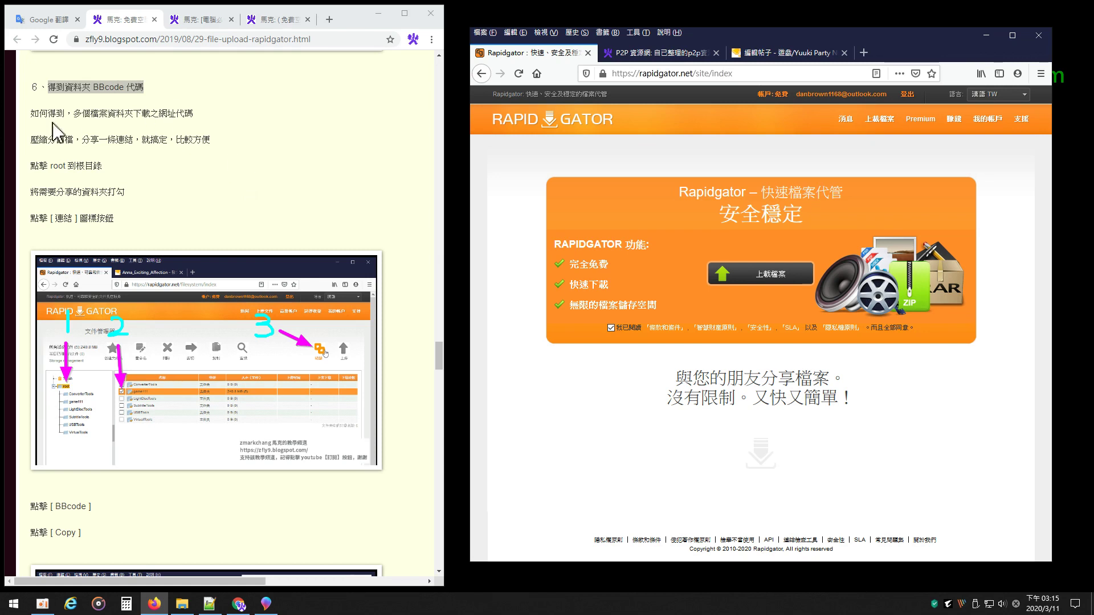
click(74, 112)
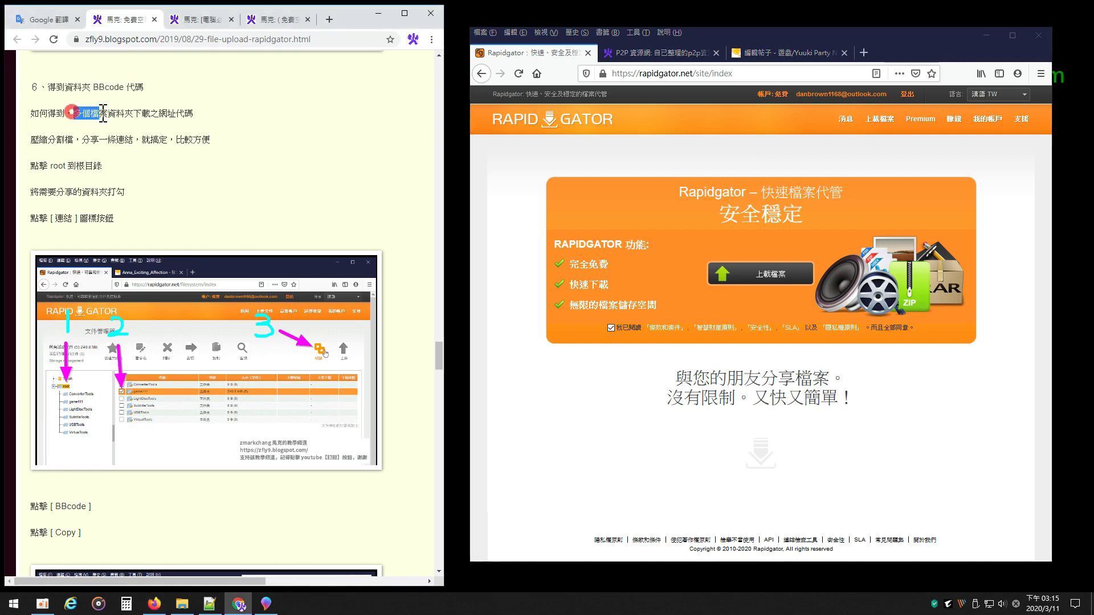
double_click(202, 113)
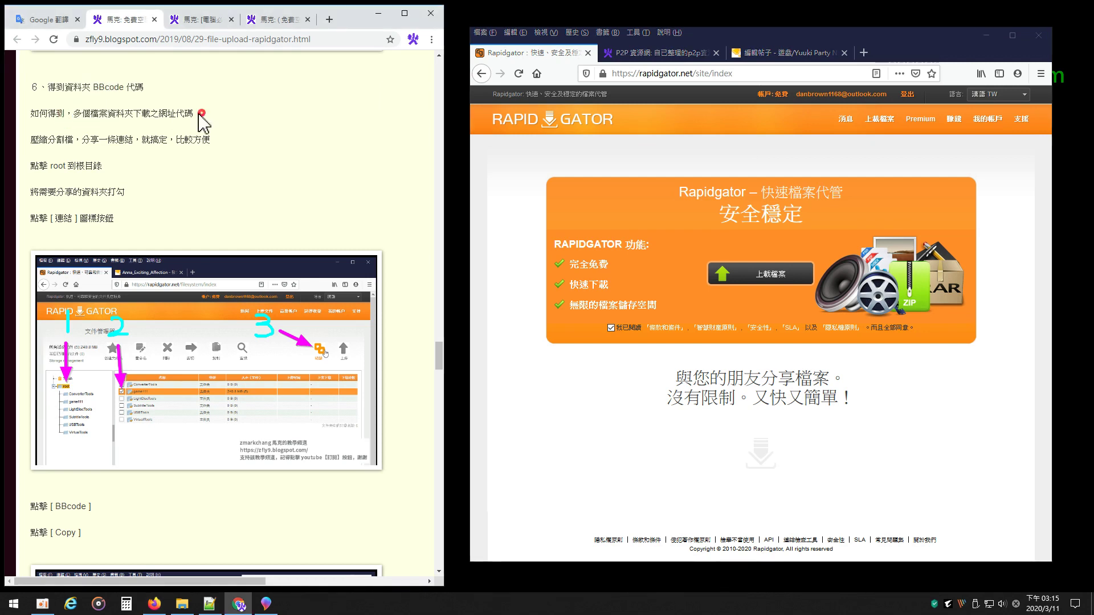
- Save the edited forum post and review its description and Anna_Christmas_Gift download links in the thread
click(663, 53)
click(786, 52)
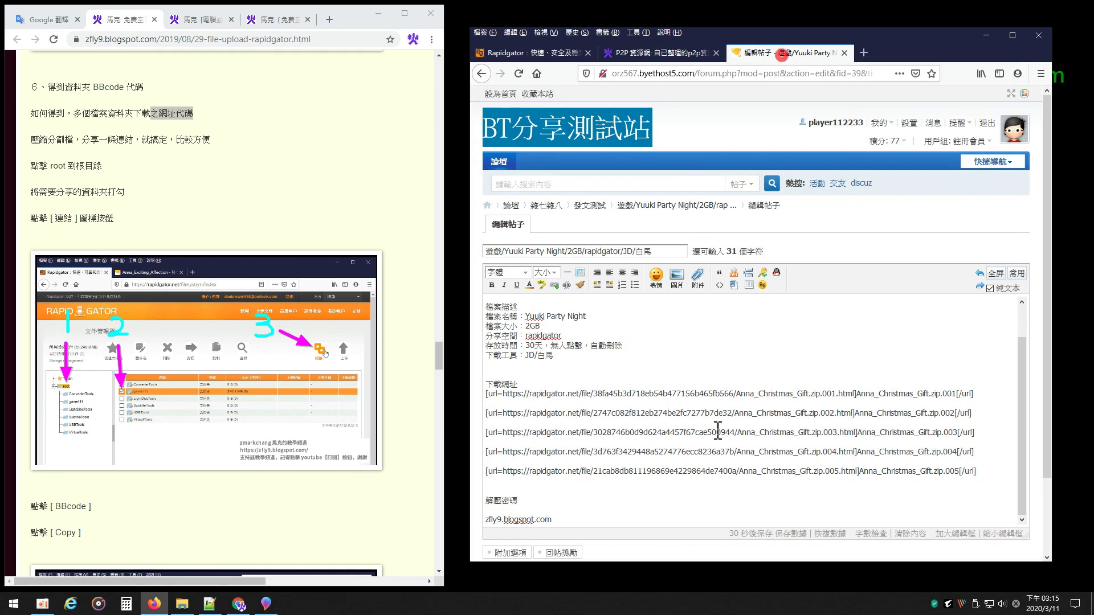
scroll(651, 446, down, 3)
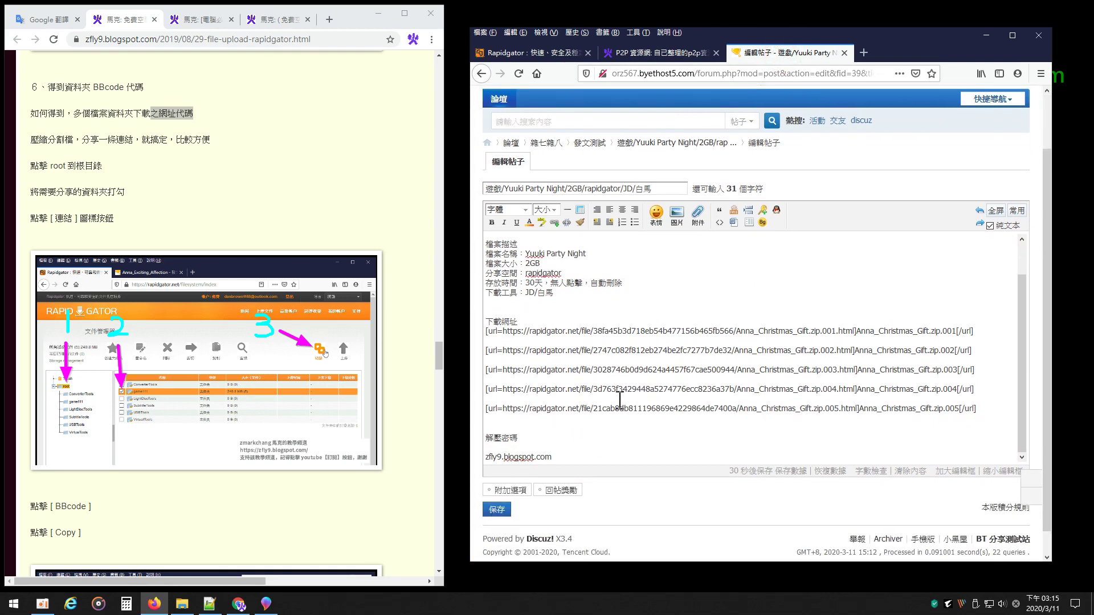
click(497, 485)
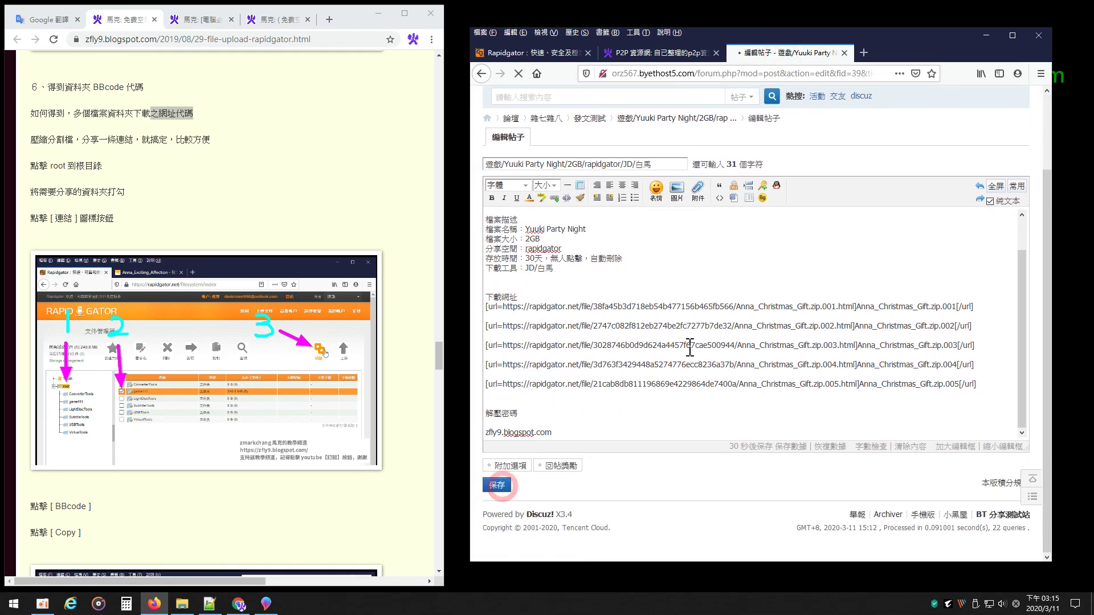
scroll(712, 330, down, 4)
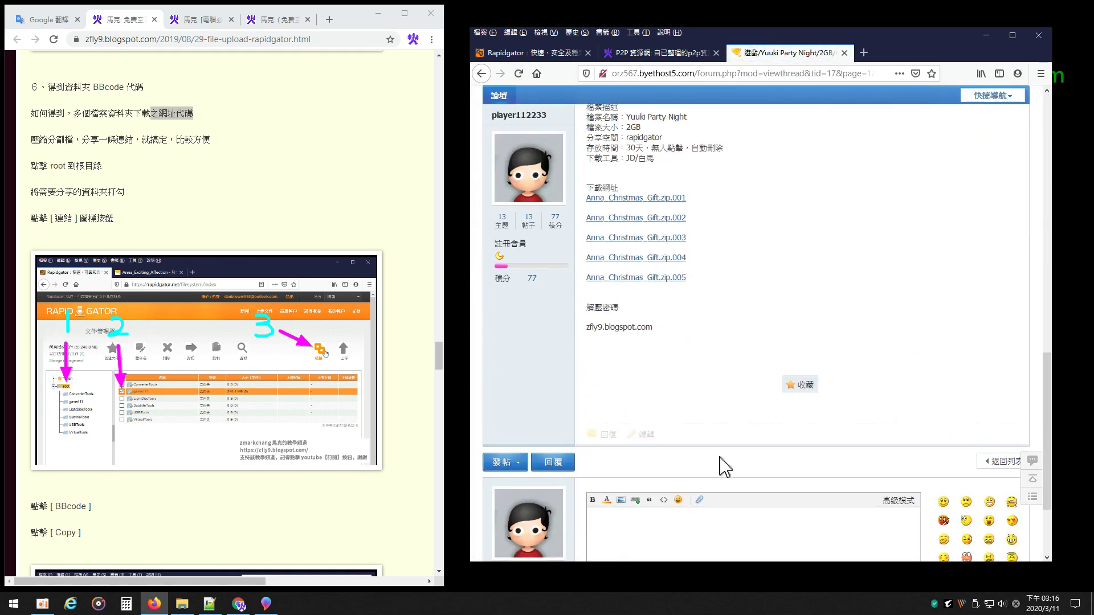
scroll(755, 388, up, 3)
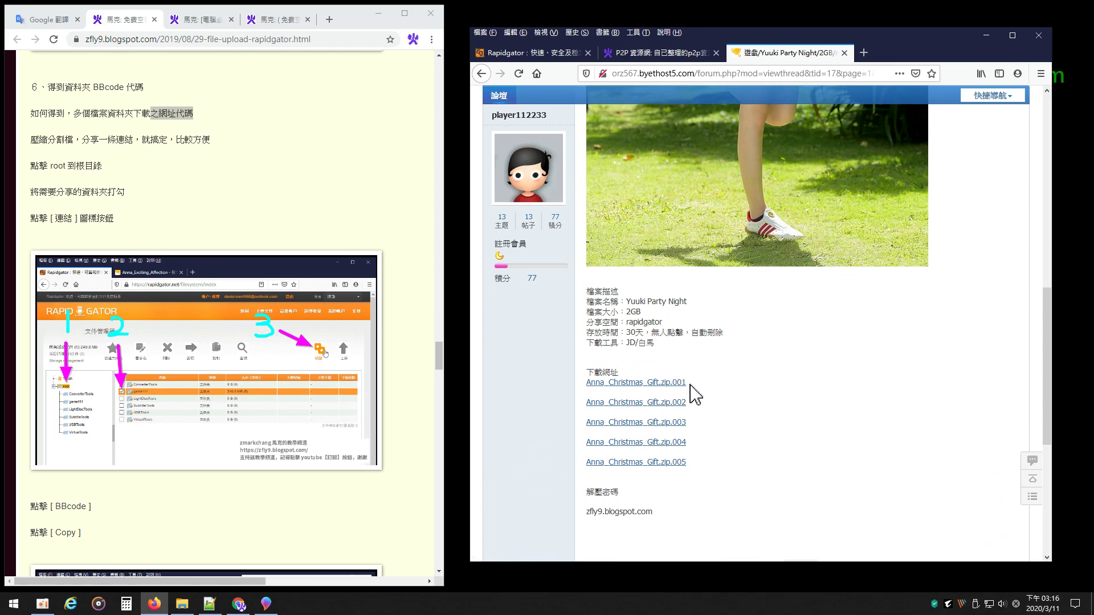
- Return to Rapidgator, read the tutorial's note on sharing split archives with one folder link, and open the file manager's root folder
click(541, 52)
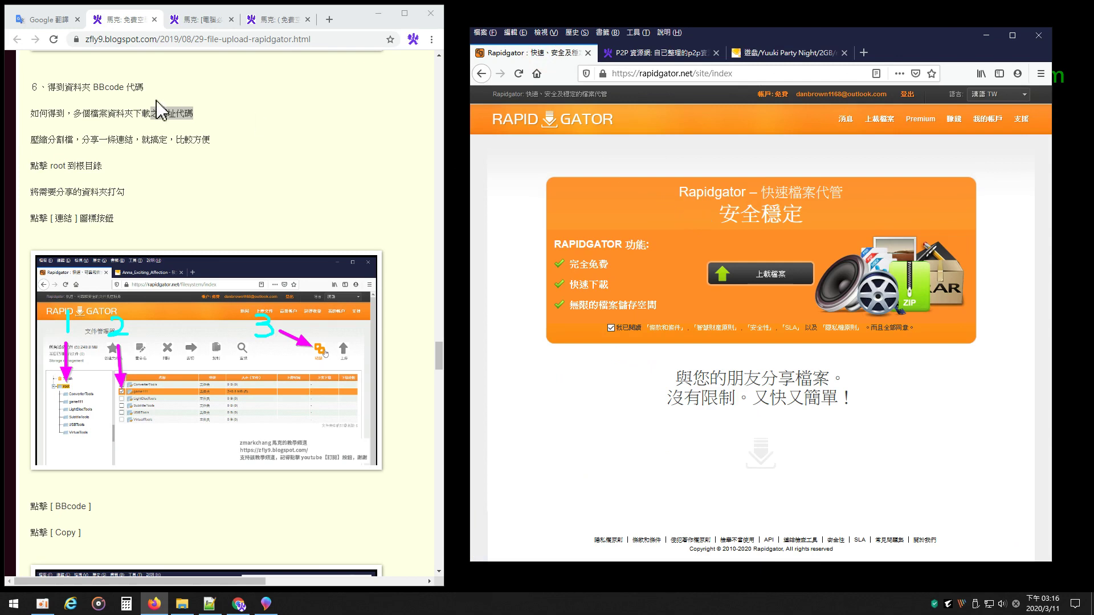
double_click(118, 113)
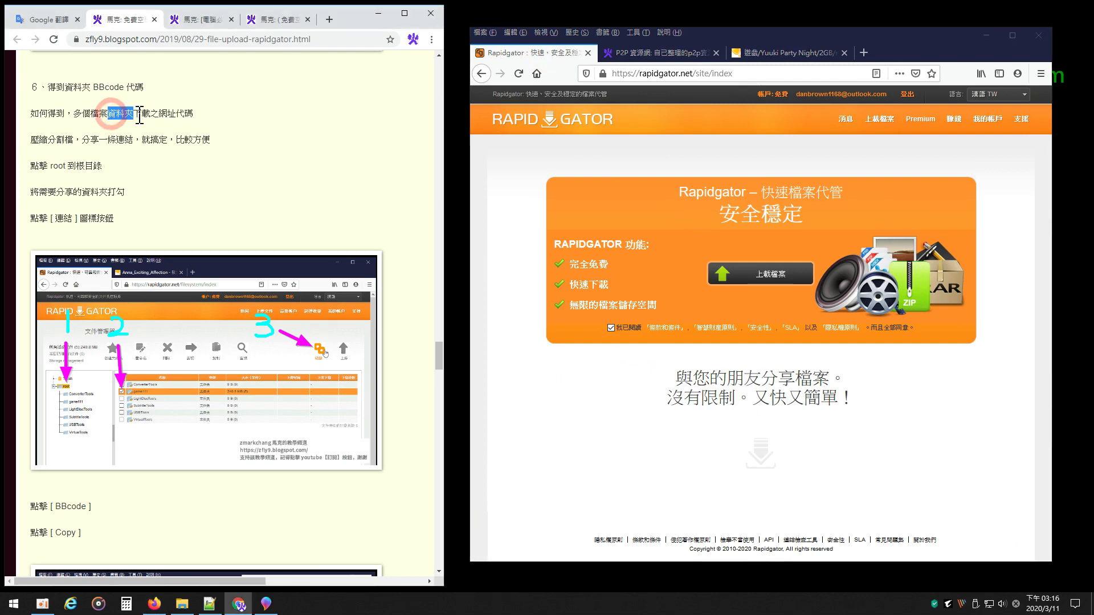
drag(140, 114, 203, 121)
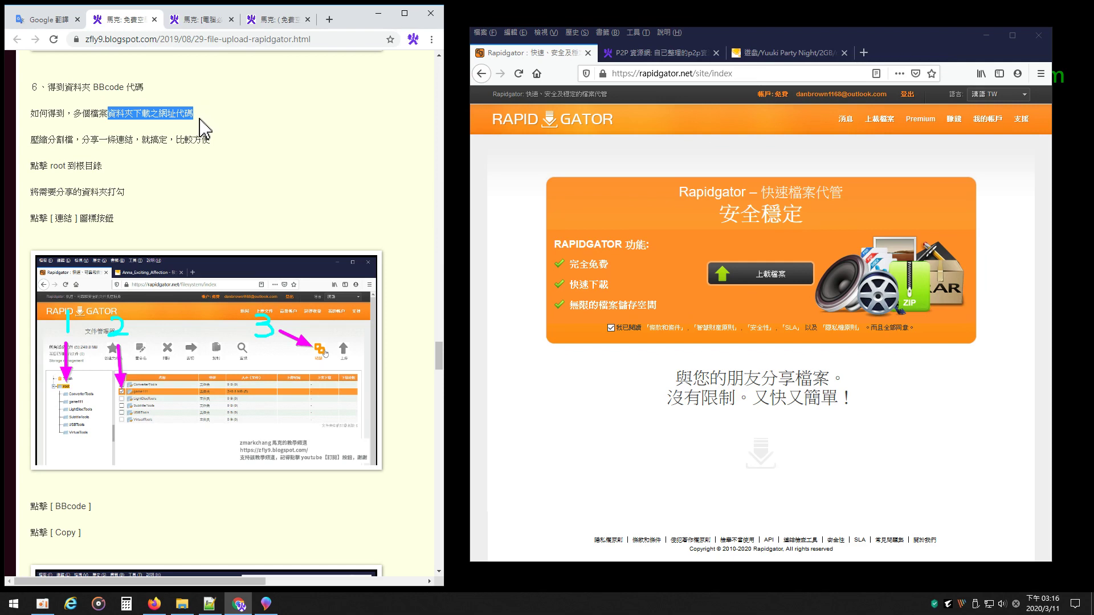
drag(28, 139, 225, 150)
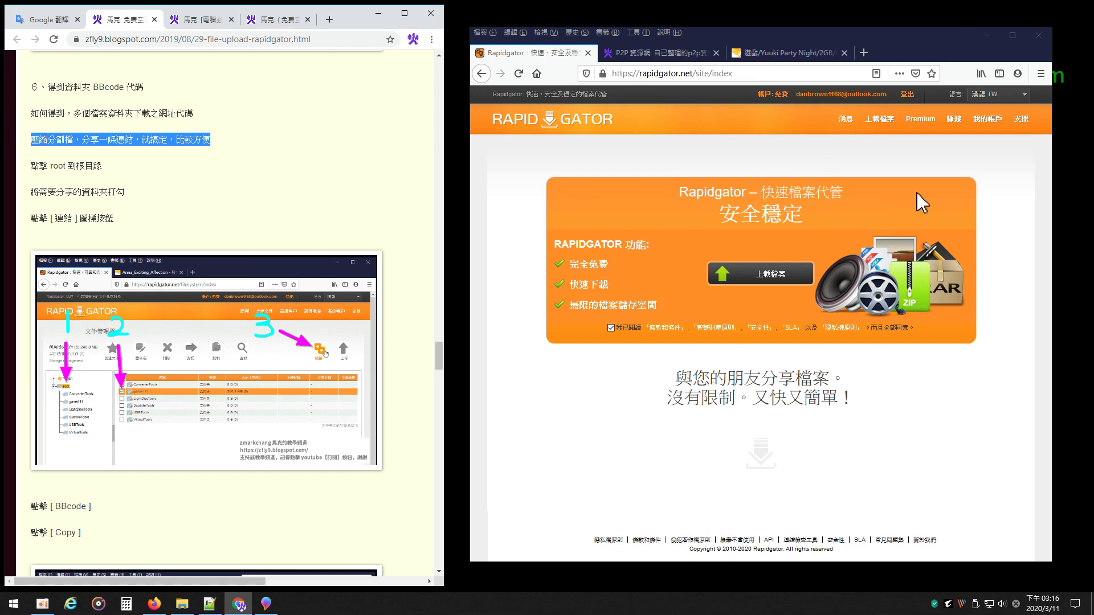
mouse_move(989, 121)
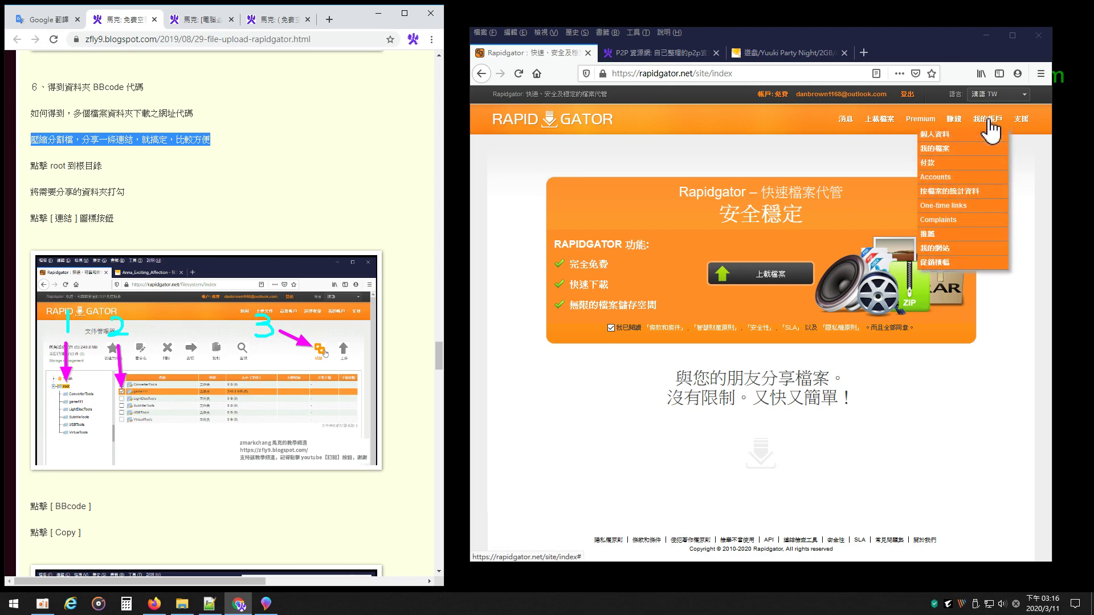
click(933, 150)
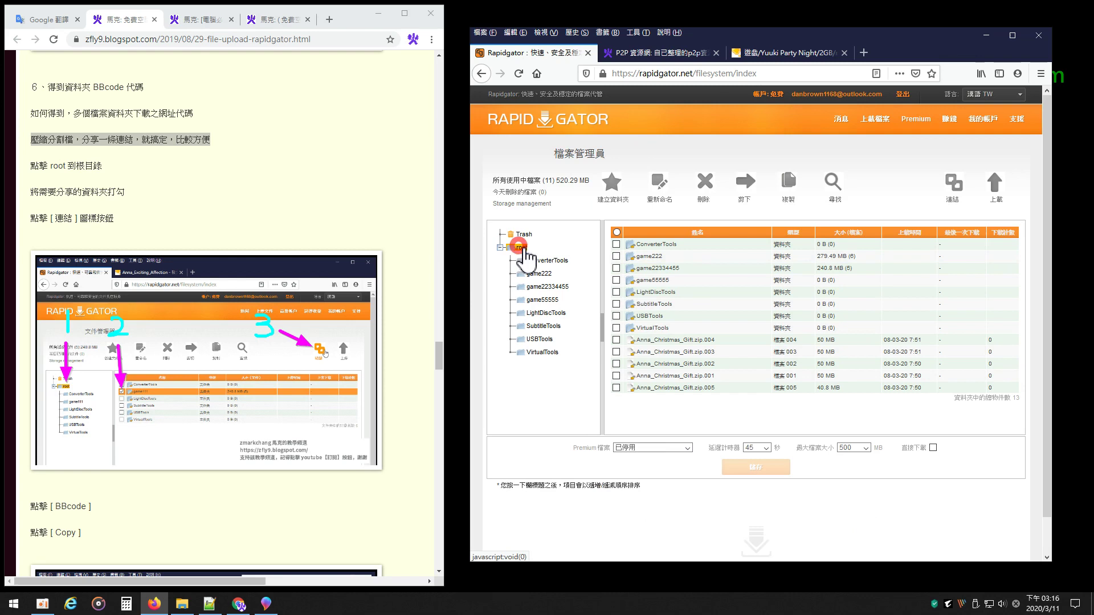
- Translate "root" from English to Traditional Chinese in Google Translate, play its pronunciation, and return to the tutorial
click(49, 18)
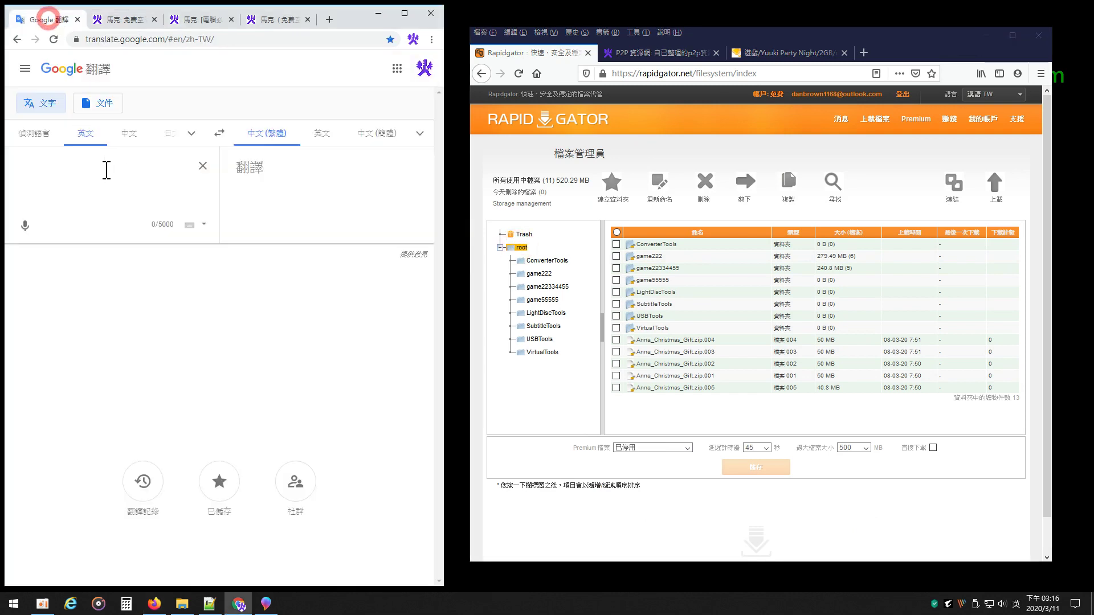
text(root)
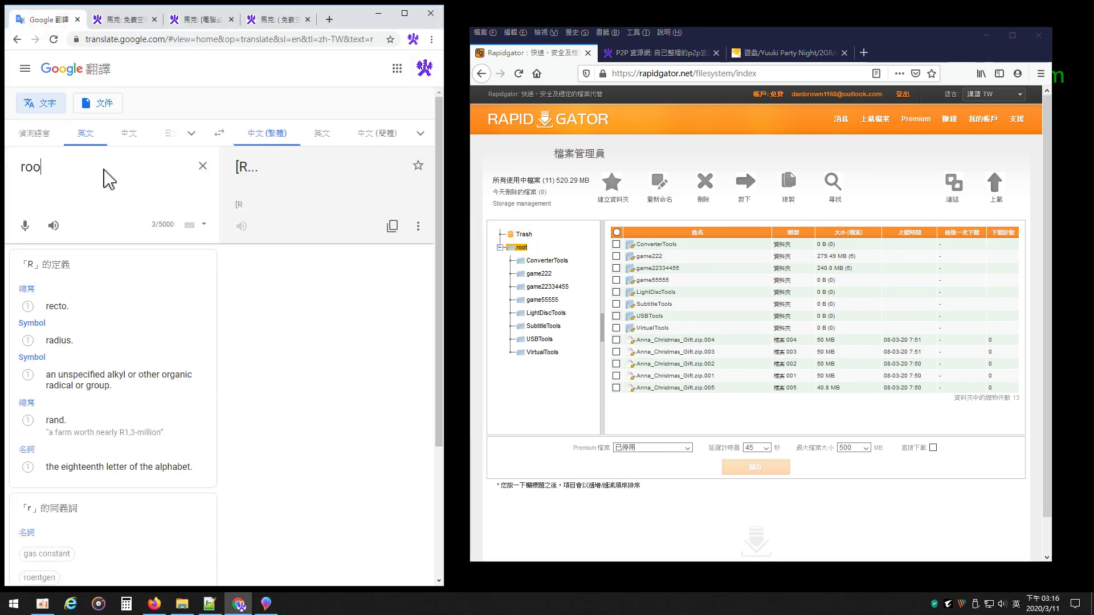
click(54, 228)
click(121, 20)
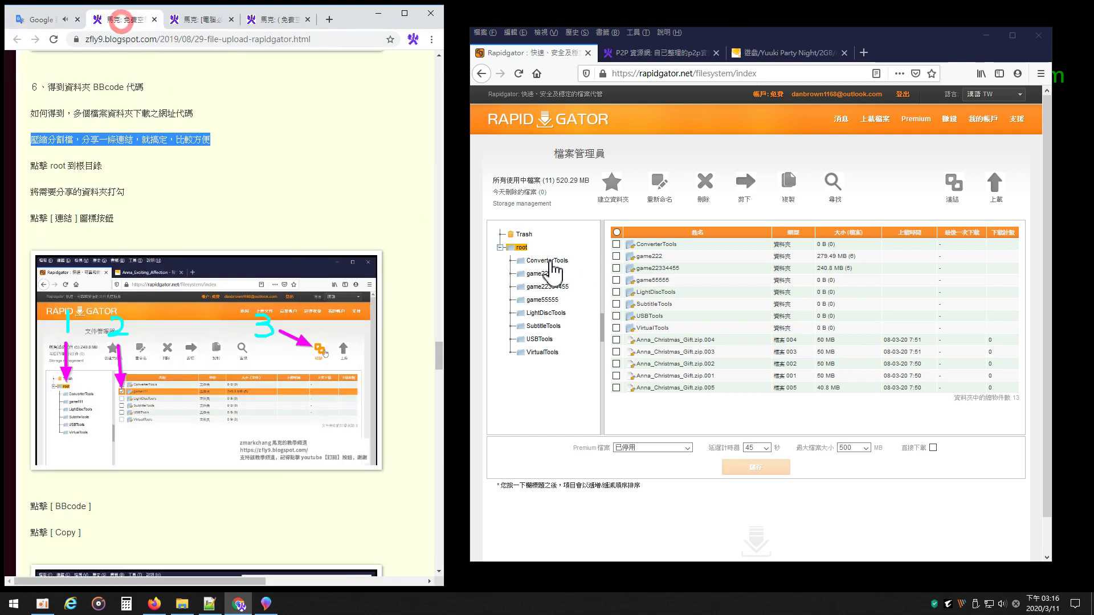
- Tick the game22334455 folder in Rapidgator's root directory and generate its download link
click(521, 247)
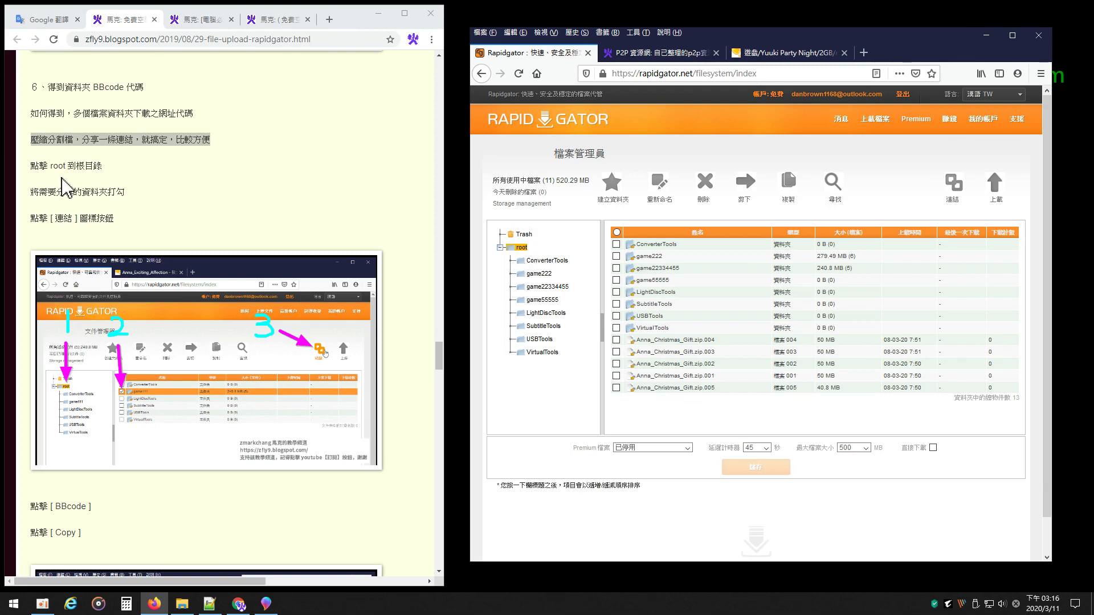
drag(33, 166, 107, 170)
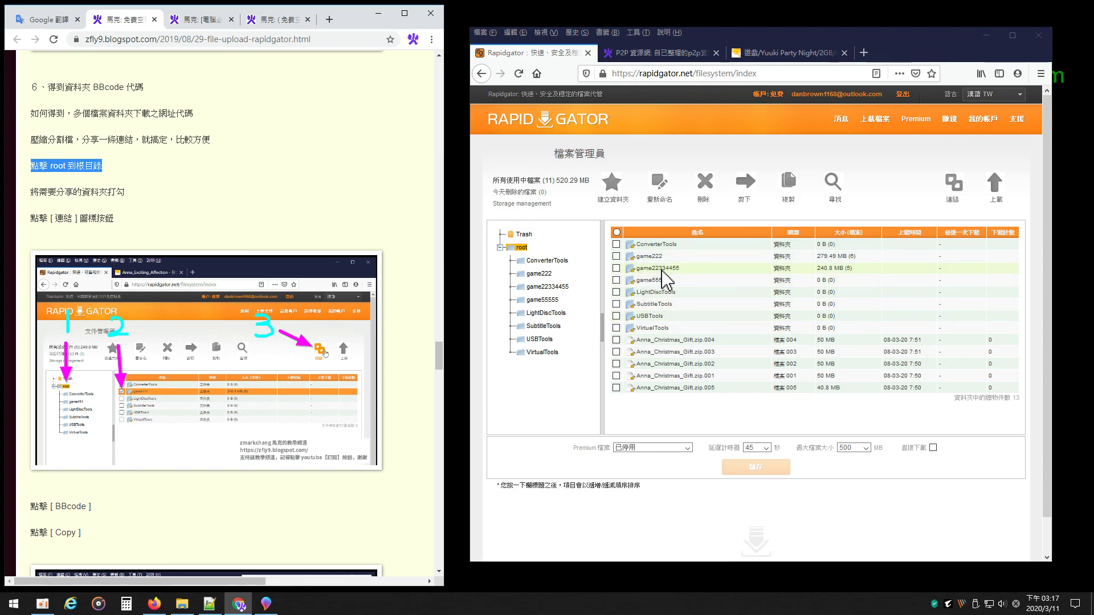
click(616, 268)
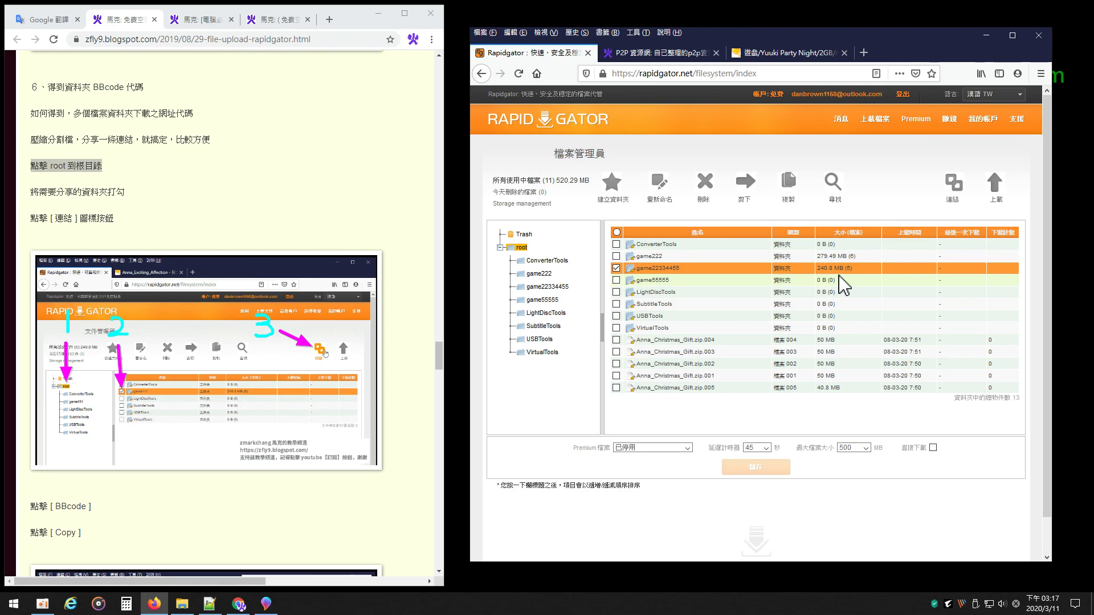
click(960, 191)
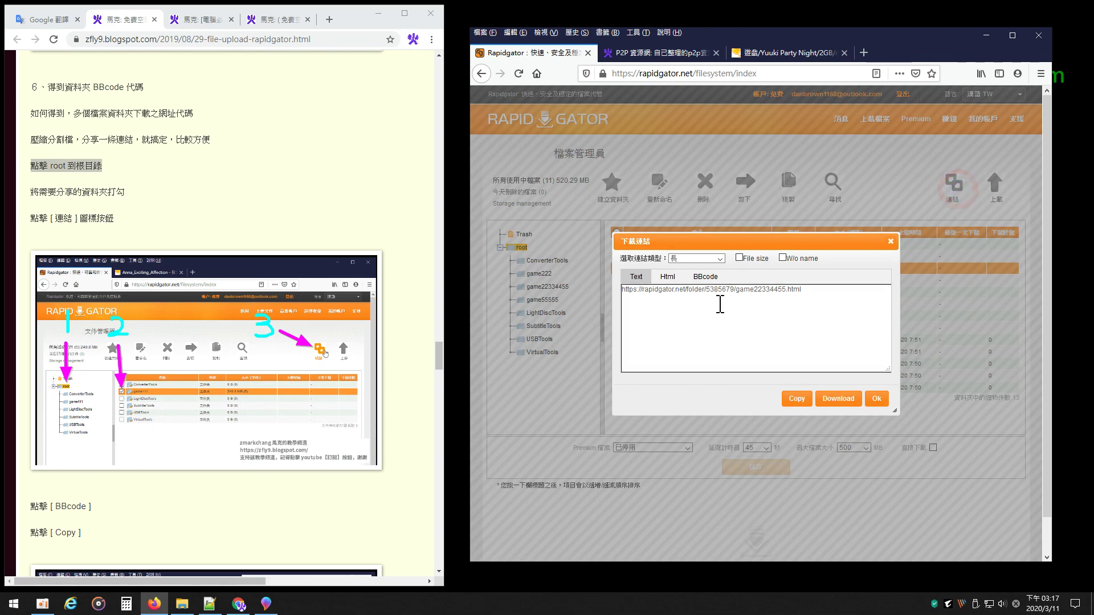
- Show the game22334455 folder link in BBcode format and copy it
click(819, 290)
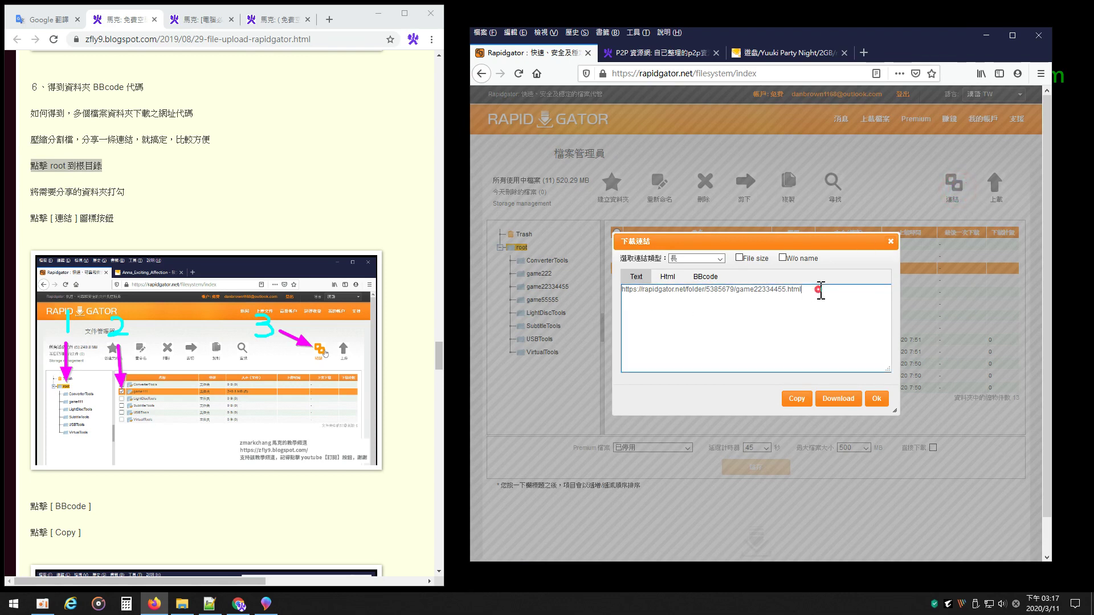
triple_click(819, 290)
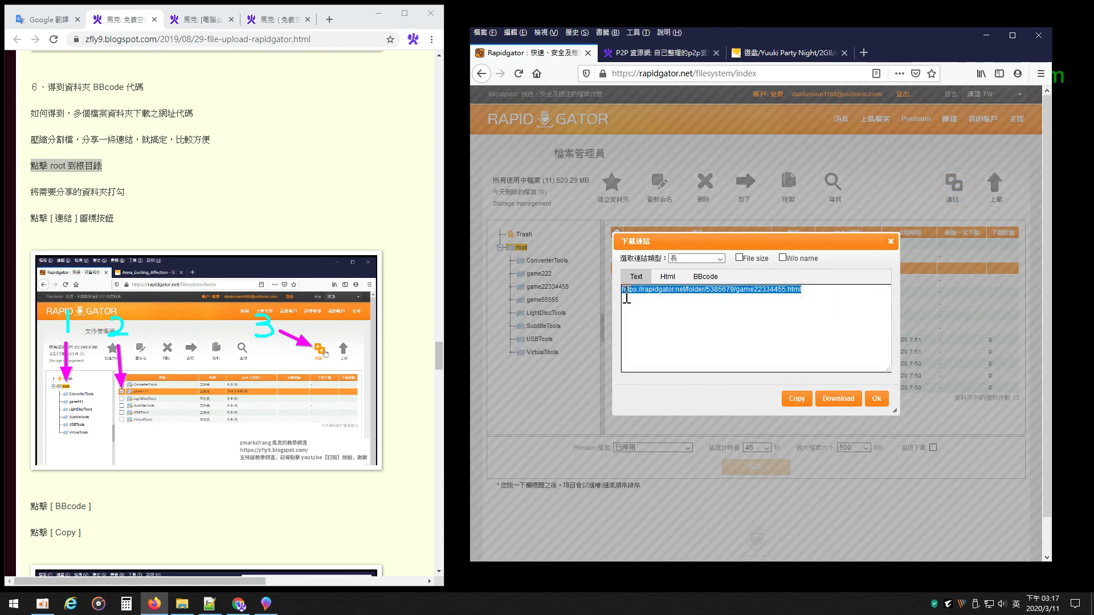
click(712, 279)
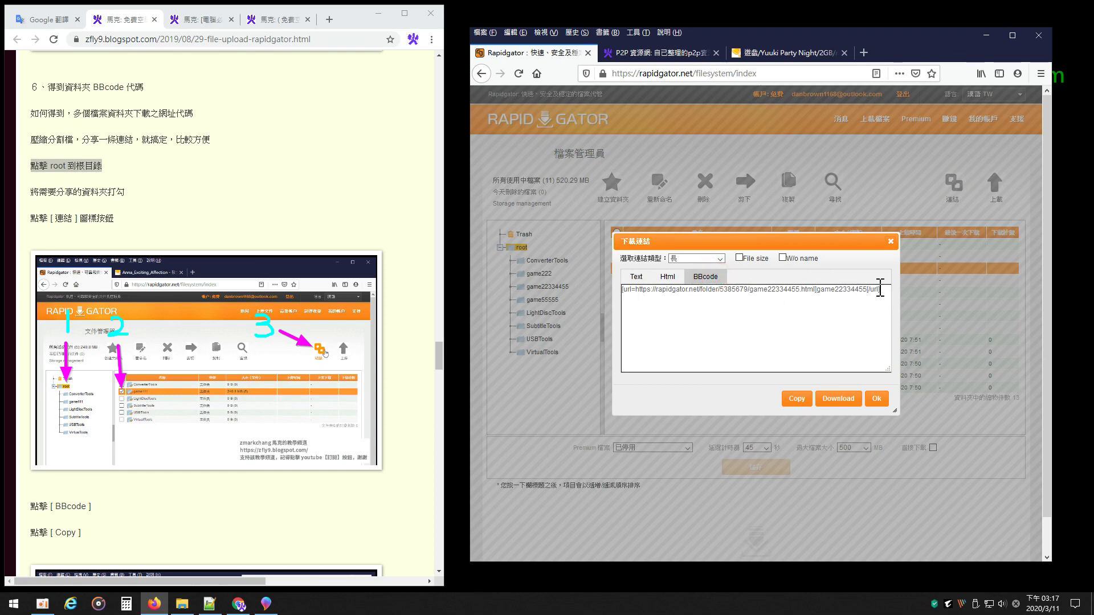
click(797, 399)
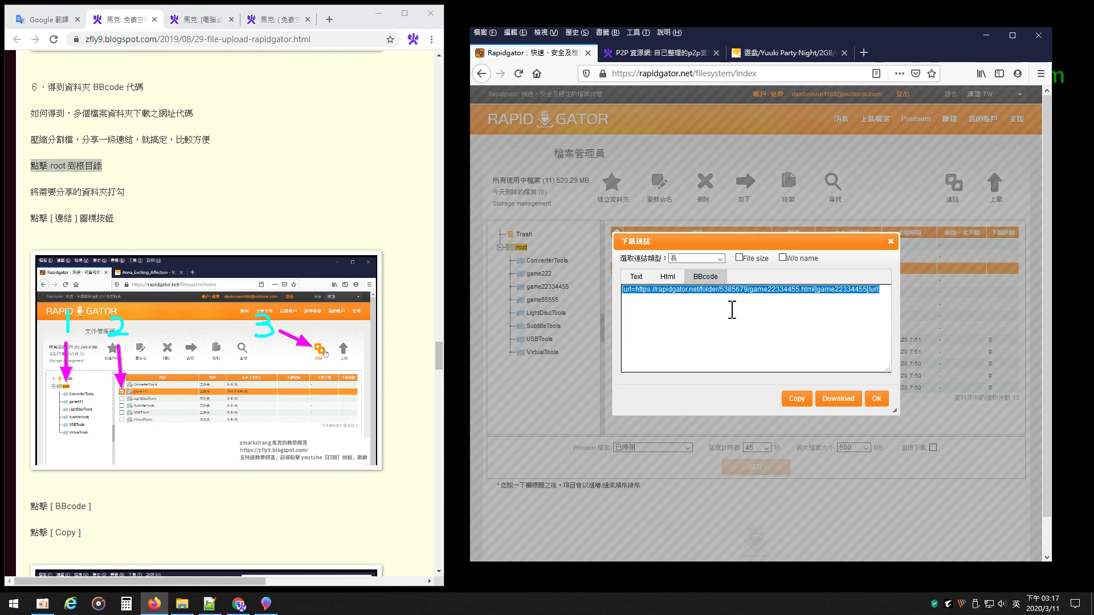
click(796, 398)
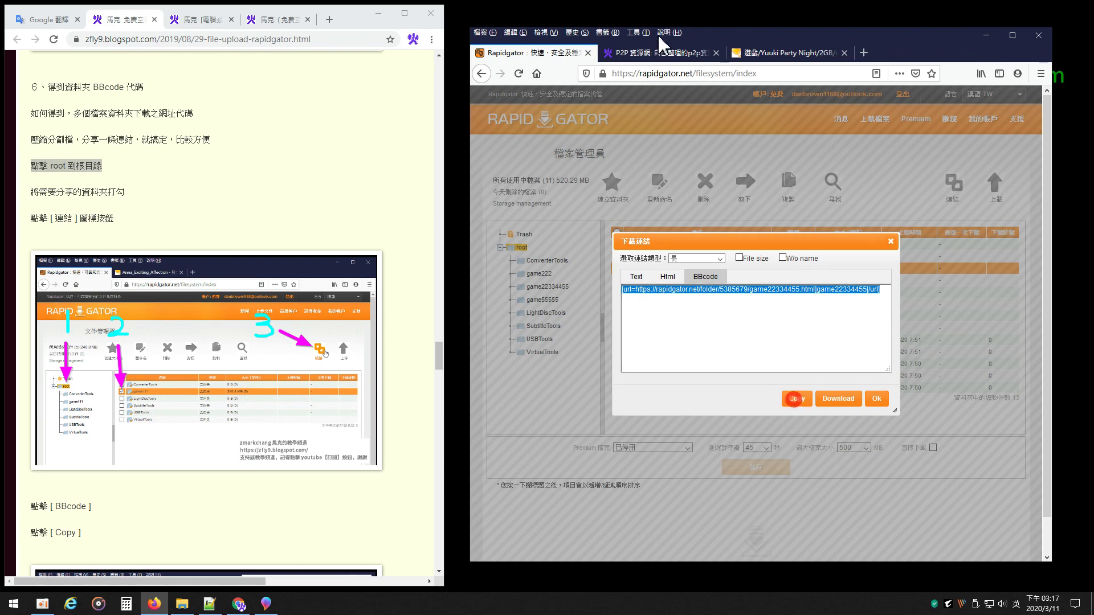
- Switch to the forum thread, edit the post, and replace the Anna_Christmas_Gift part links with the copied folder BBcode
click(792, 57)
scroll(752, 268, down, 10)
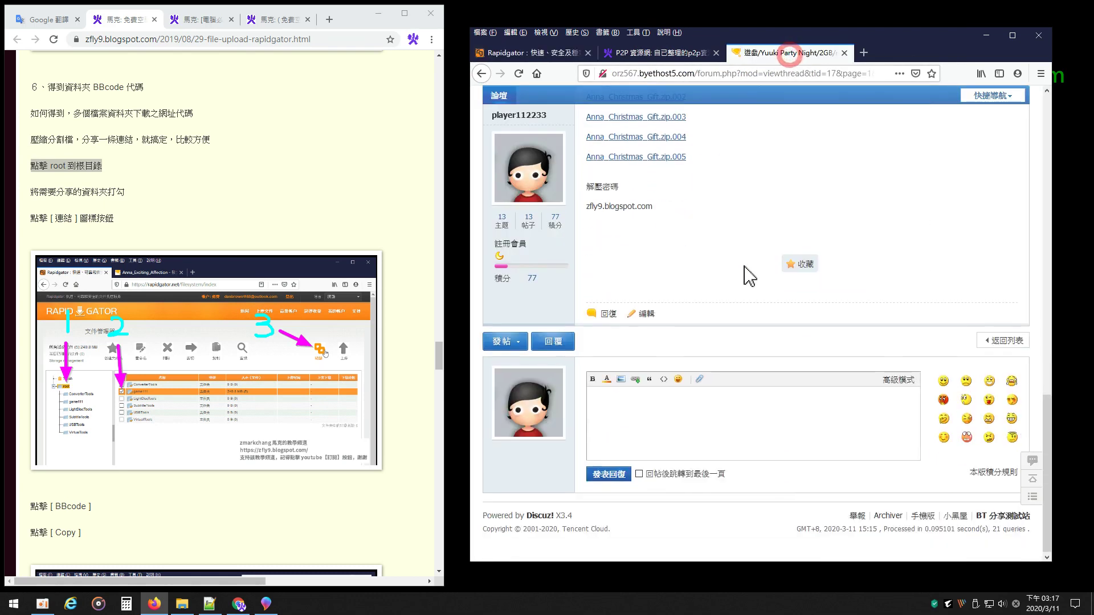
click(647, 314)
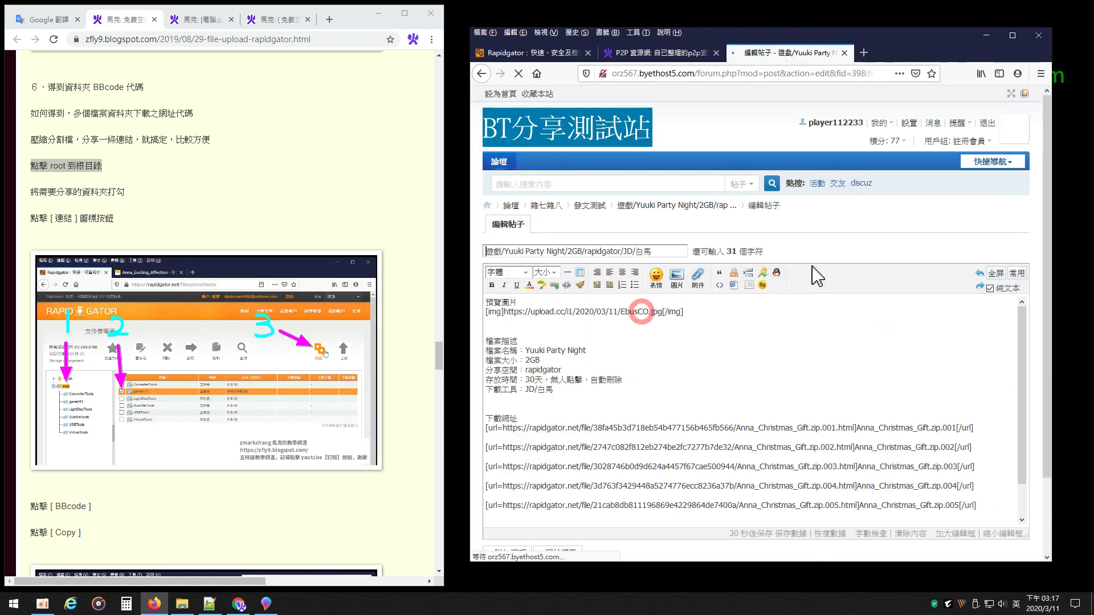
drag(977, 468, 456, 393)
key(ctrl+v)
- Insert a blank line between the 下載網址 heading and the folder link, and remove one extra blank line above 解壓密碼
click(539, 418)
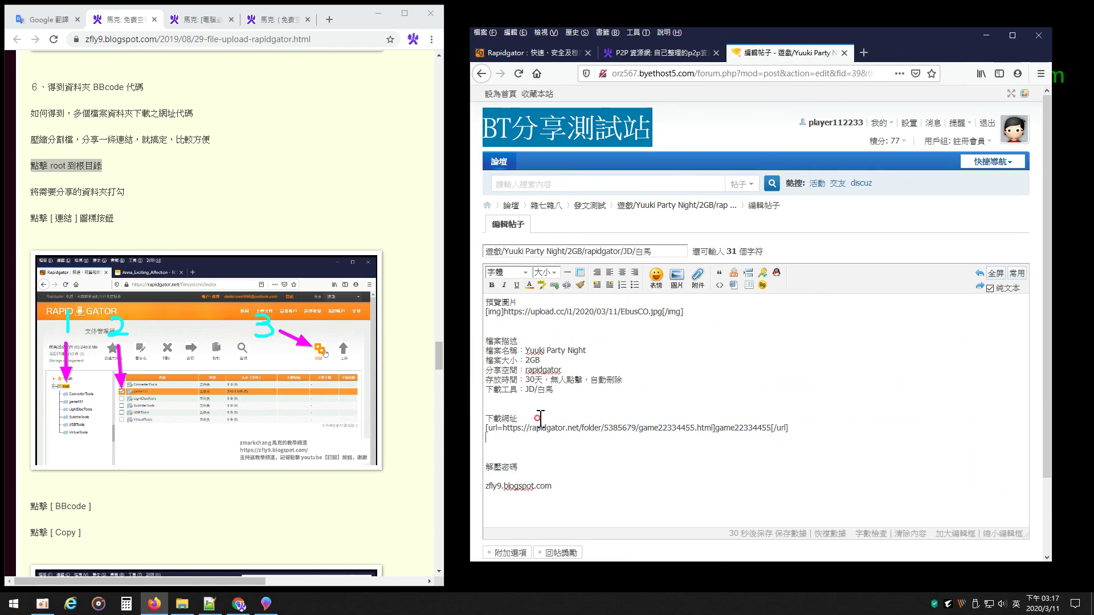
key(Return)
click(513, 461)
key(BackSpace)
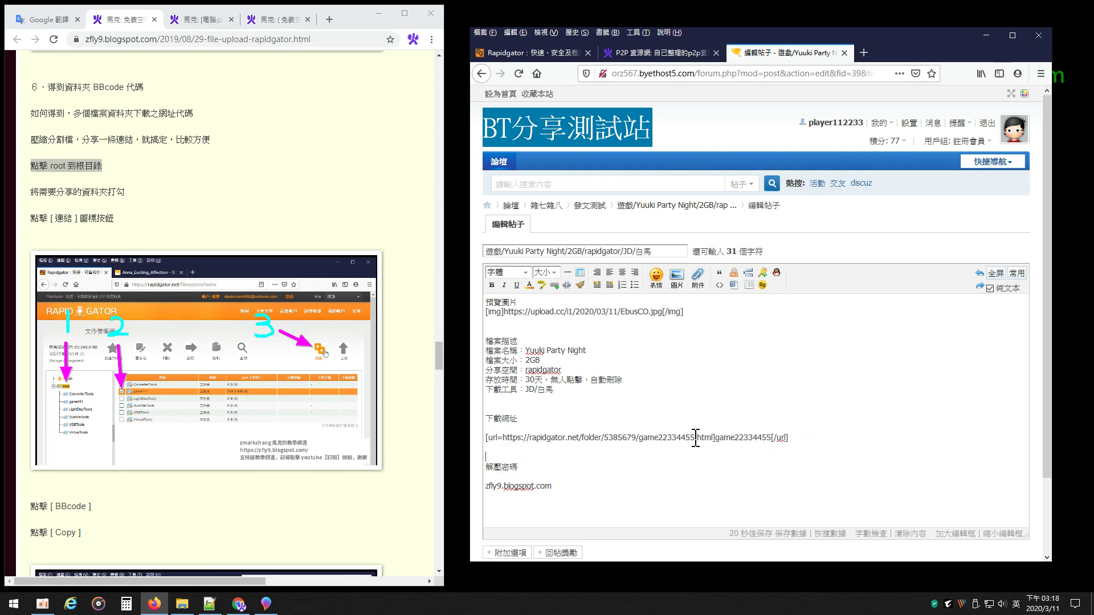
drag(696, 438, 639, 439)
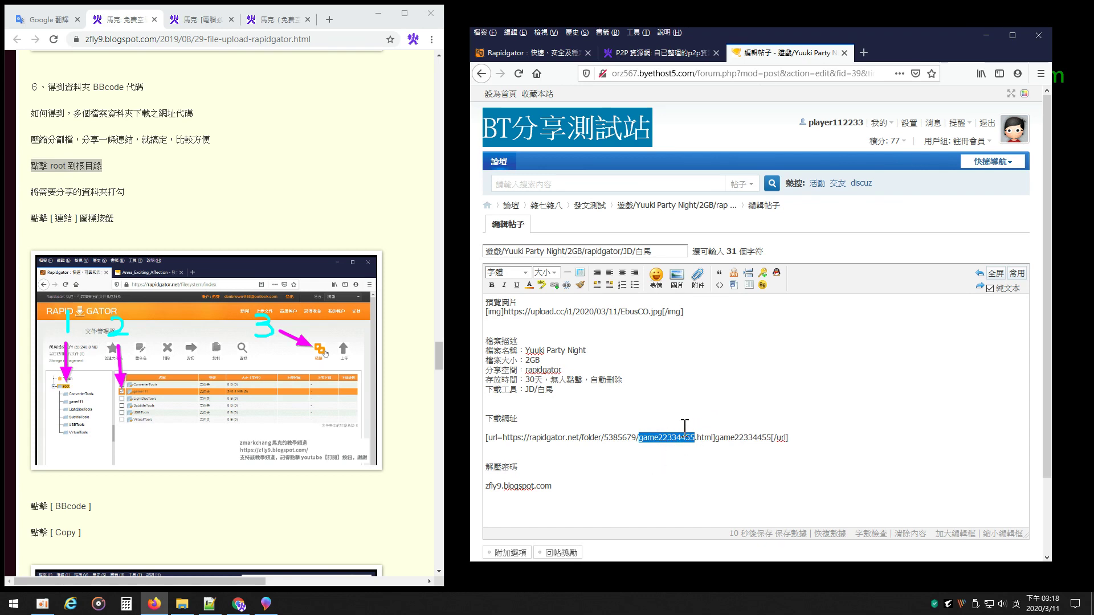
click(766, 455)
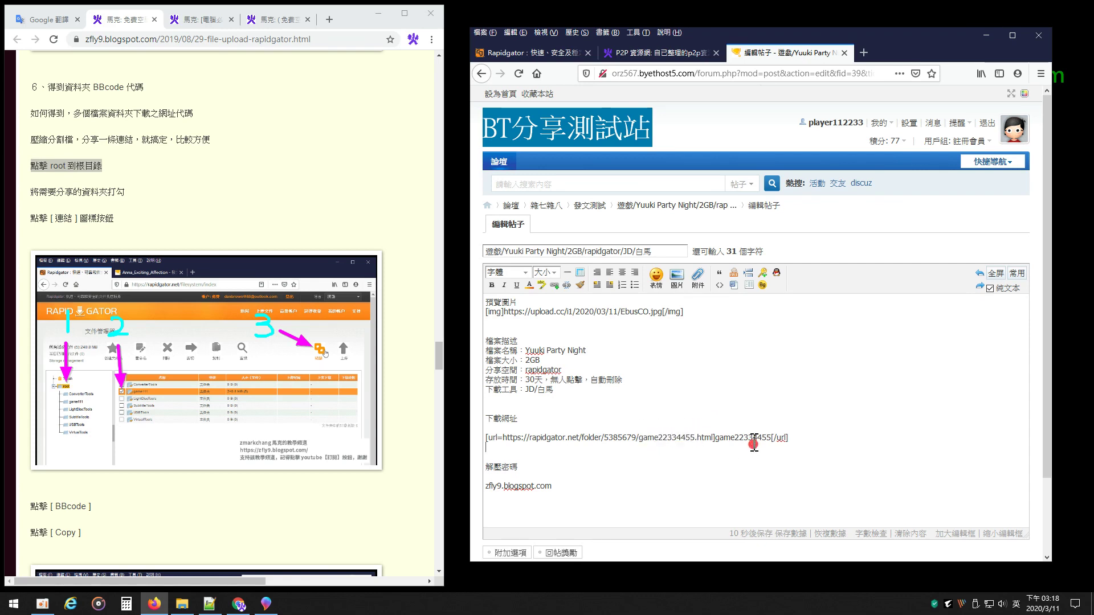
- Save the edited post and review its folder link under 下載網址 in the thread
scroll(534, 502, down, 3)
click(497, 489)
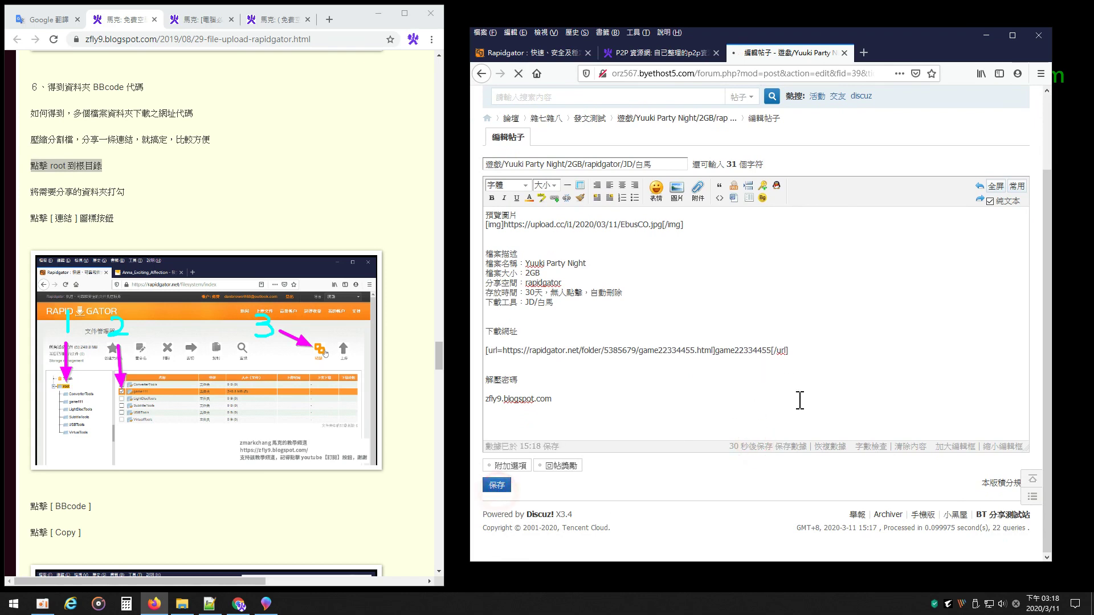
scroll(797, 381, down, 4)
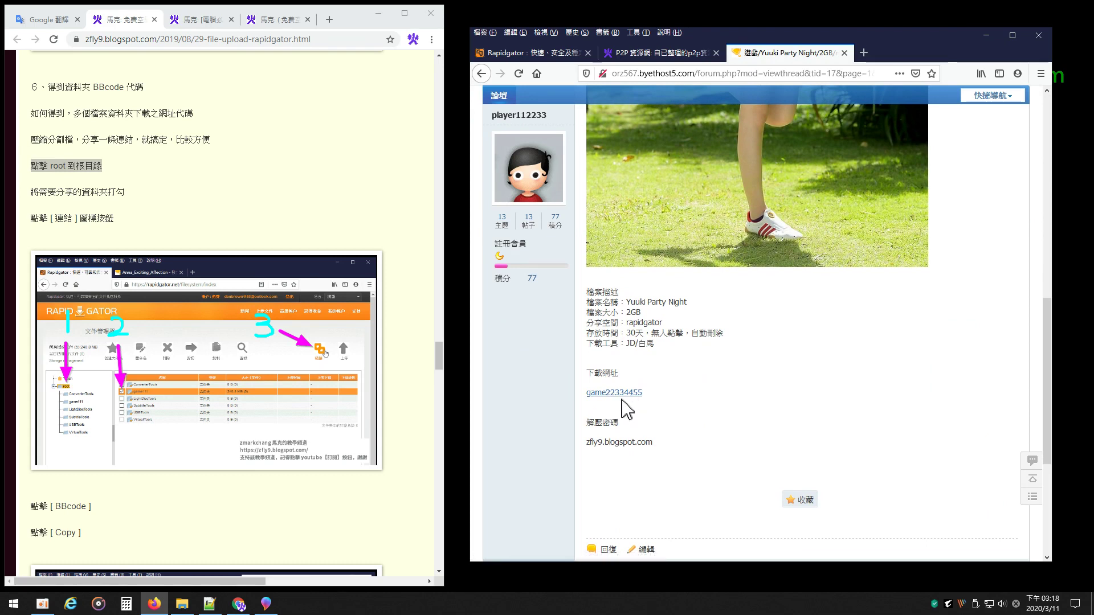
scroll(677, 384, down, 1)
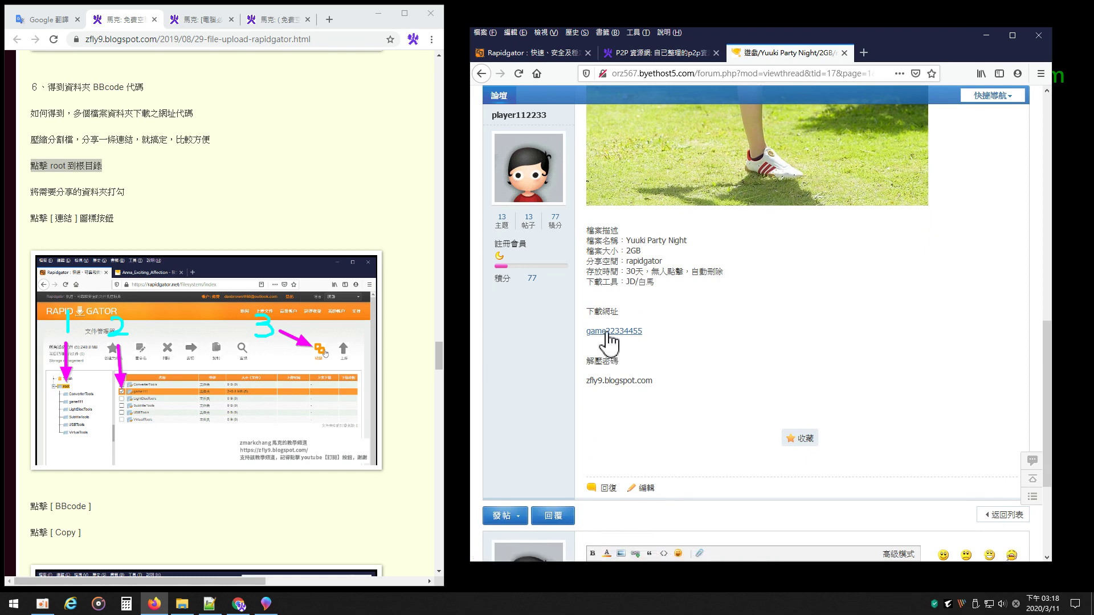
- Edit the post again and replace the link's display text game22334455 with the file name Yuuki Party Night copied from the description
click(647, 488)
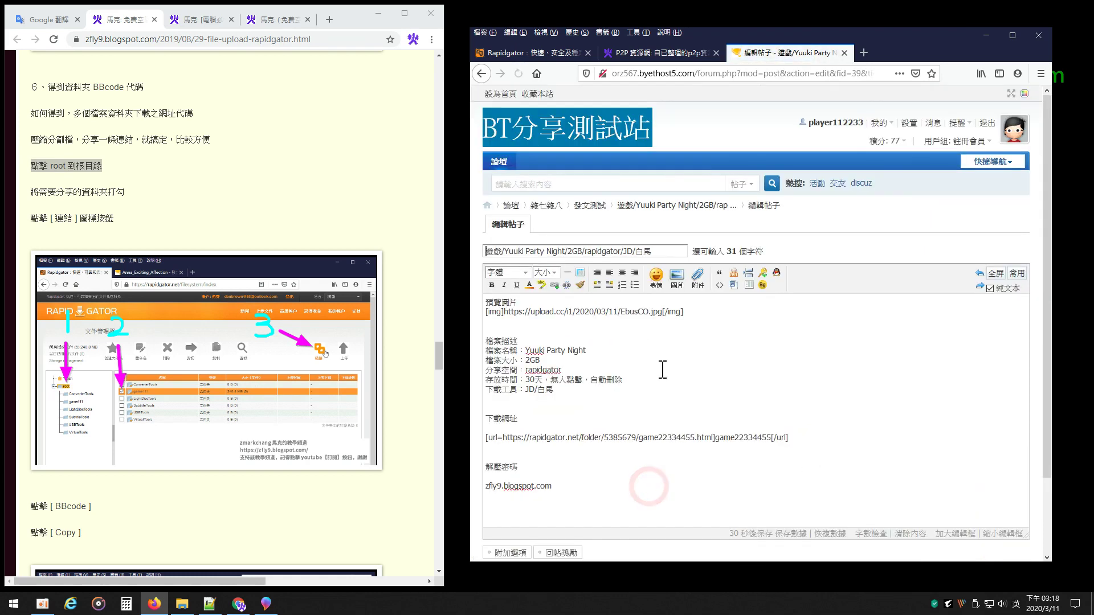
drag(586, 350, 525, 349)
key(ctrl+c)
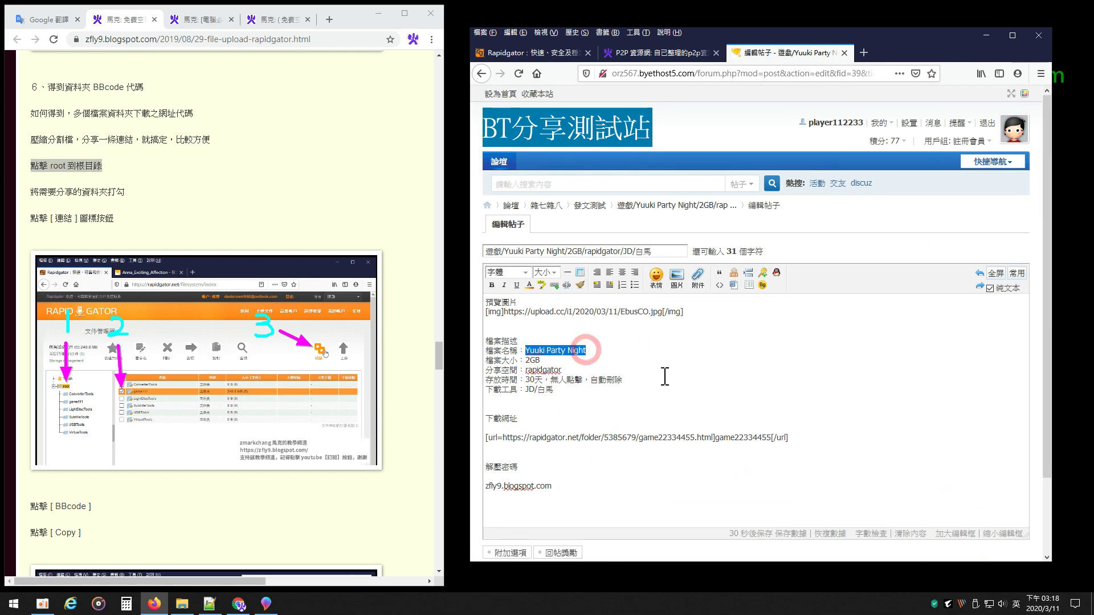
click(769, 438)
drag(715, 438, 772, 438)
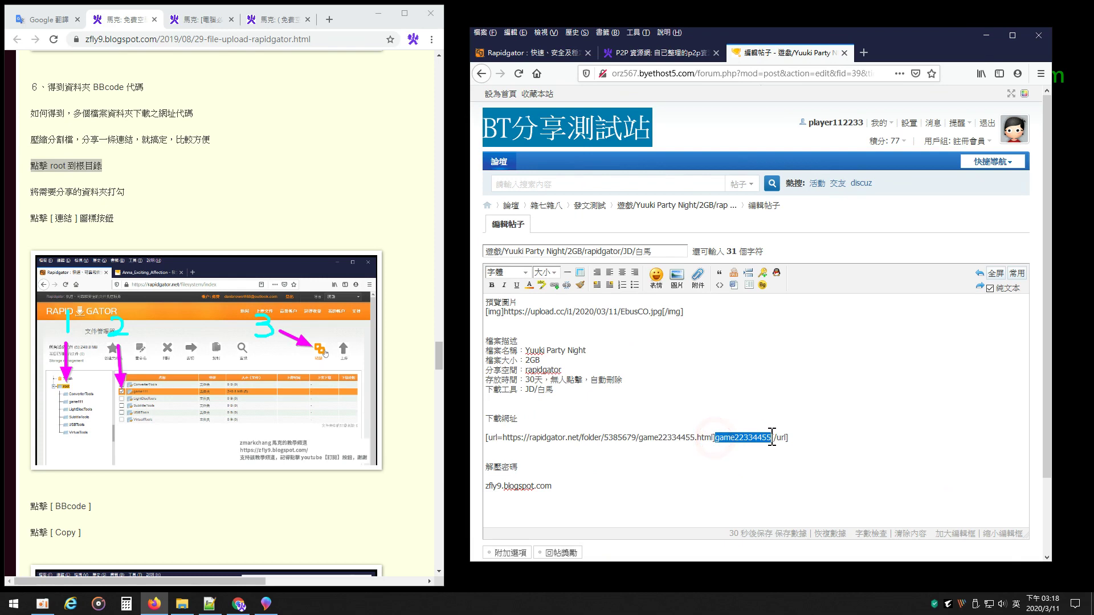
key(ctrl+v)
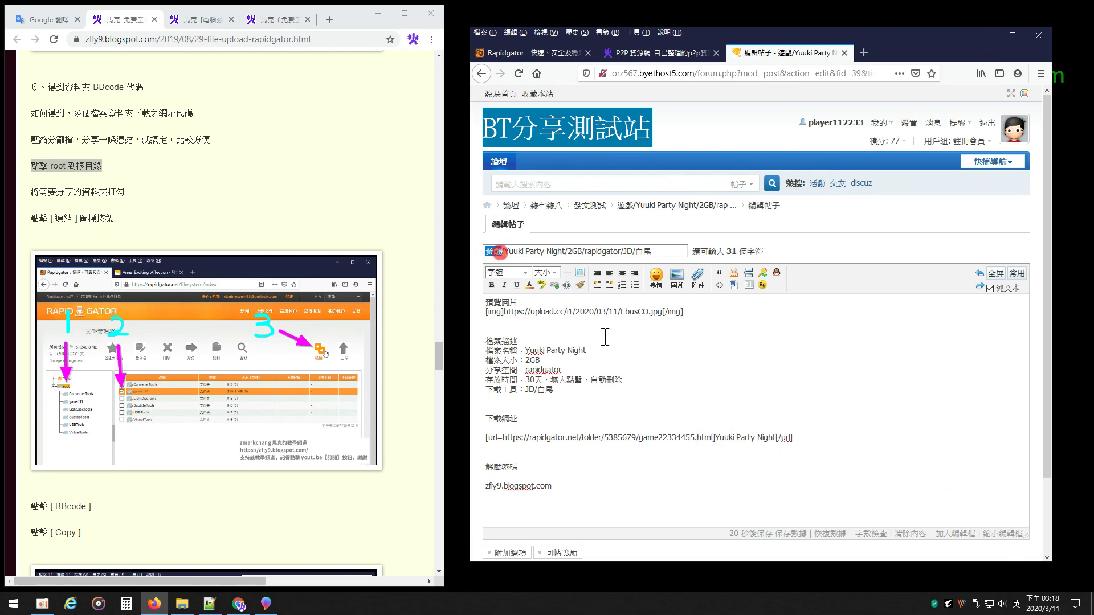
- Add 遊戲 before and 下載 after Yuuki Party Night in the link's display text
click(715, 438)
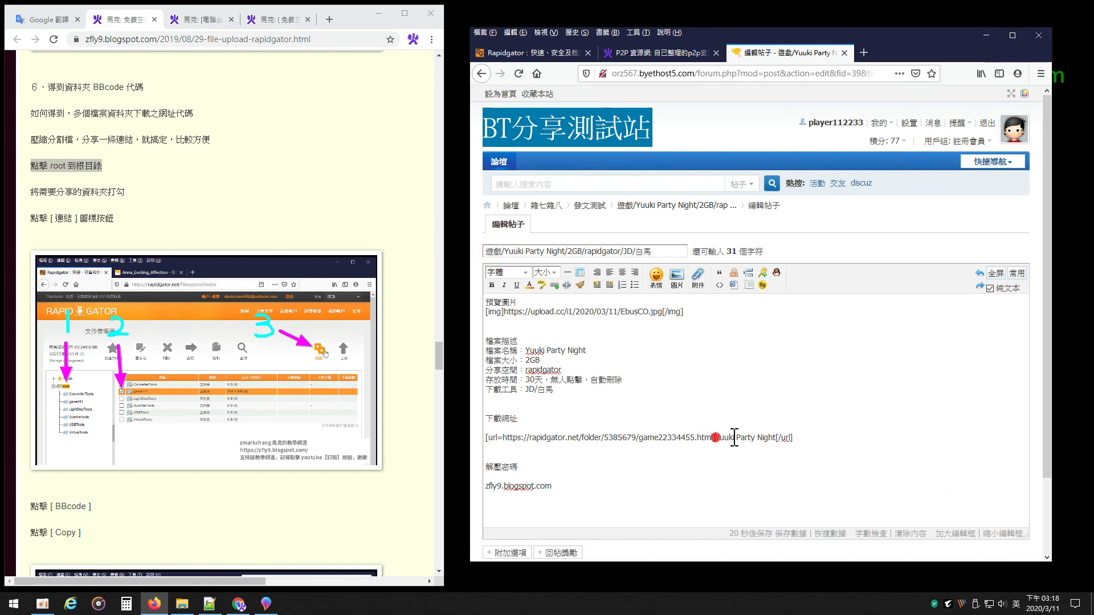
text(遊戲)
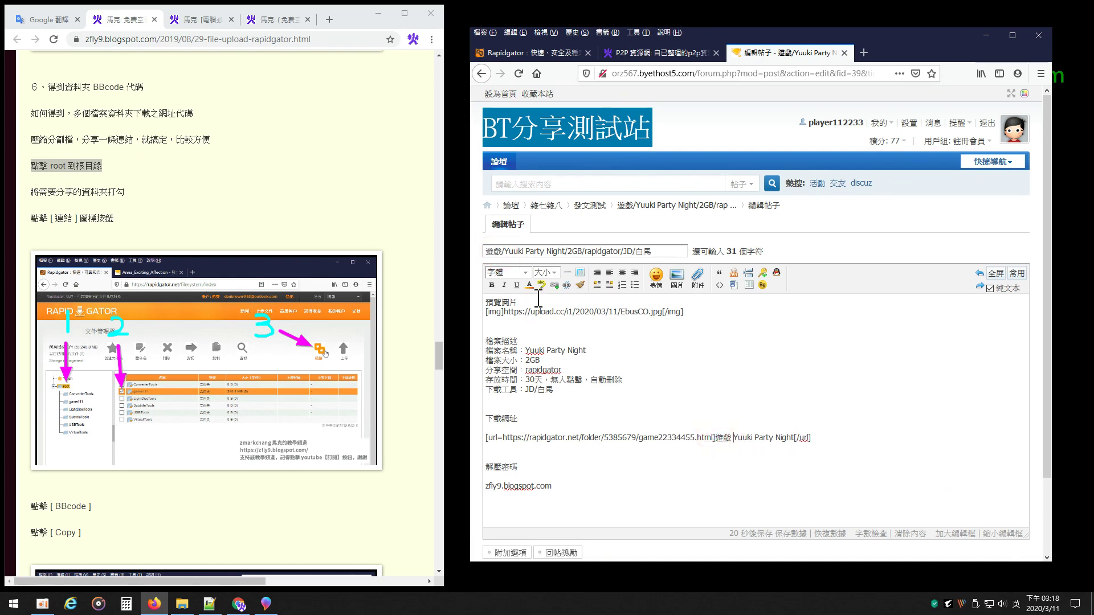
drag(503, 421, 482, 420)
click(793, 439)
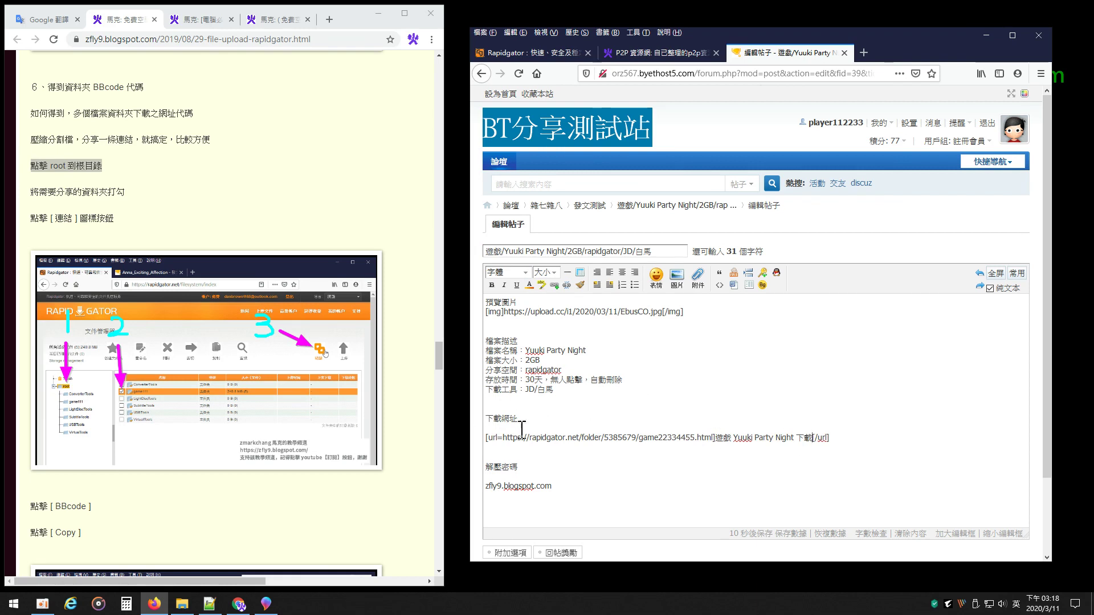
- Replace 遊戲 at the start of the link's display text with 點這
click(811, 437)
key(shift)
key(BackSpace)
key(BackSpace)
text(點)
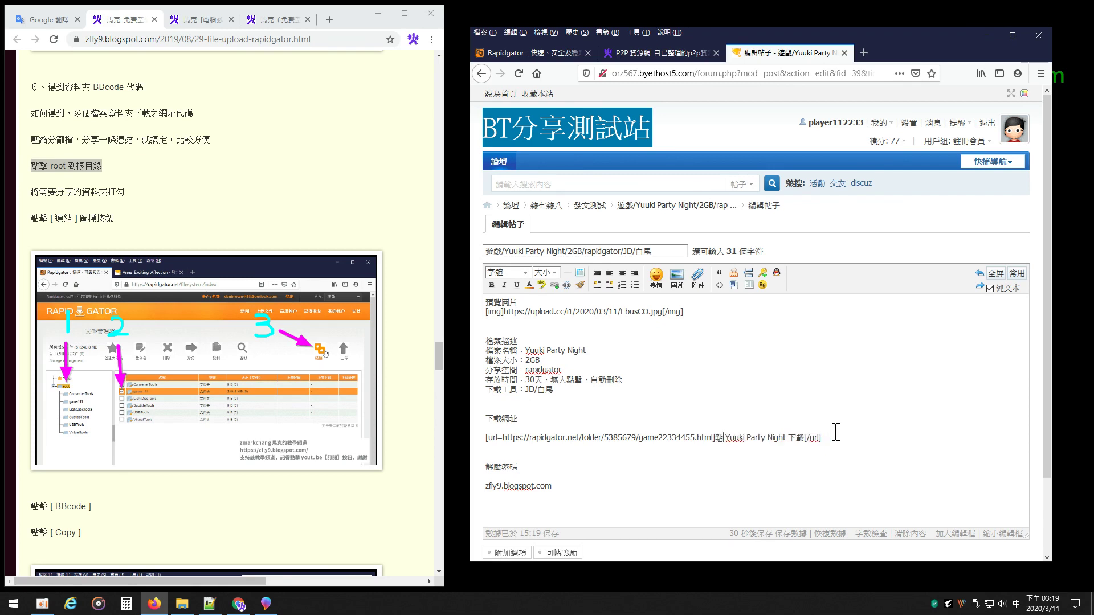
text(著)
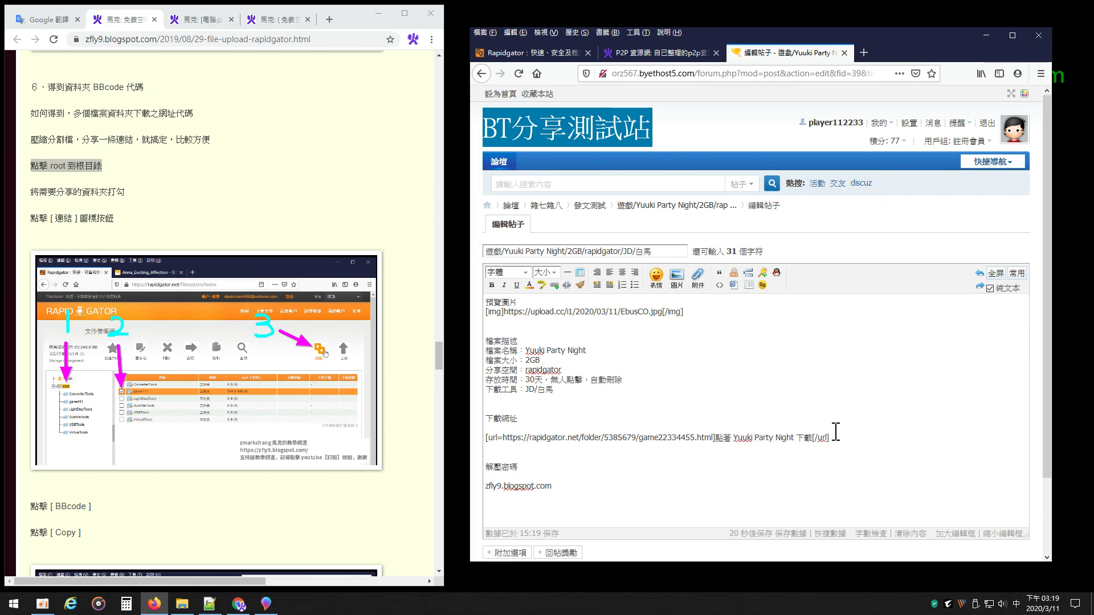
key(Down)
key(Return)
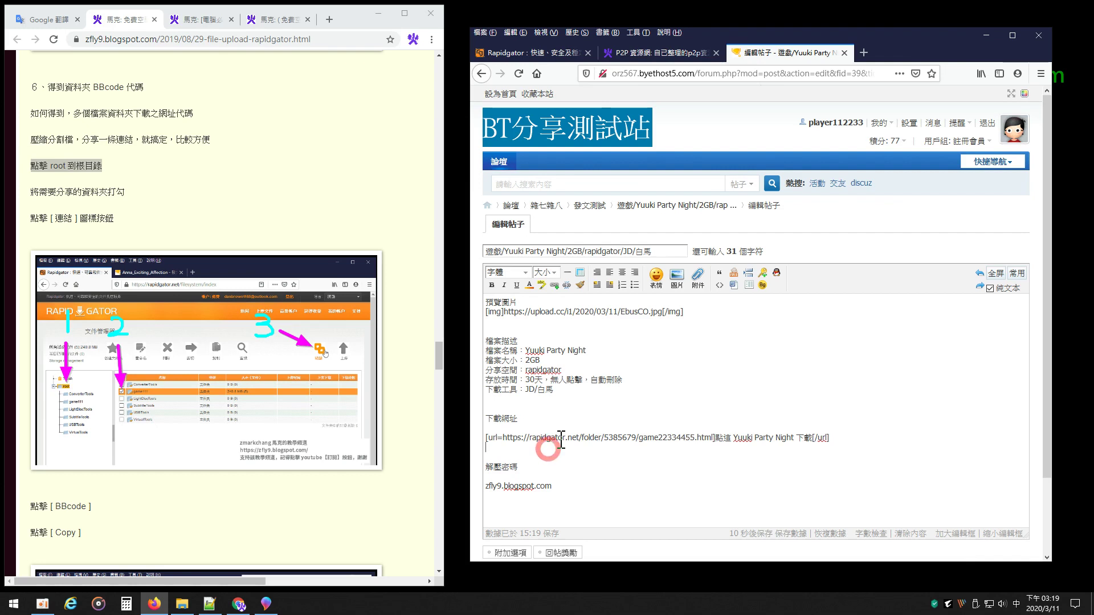
- Check the opening and closing url tags around the display text, save the post, and view its download link in the thread
scroll(576, 371, down, 3)
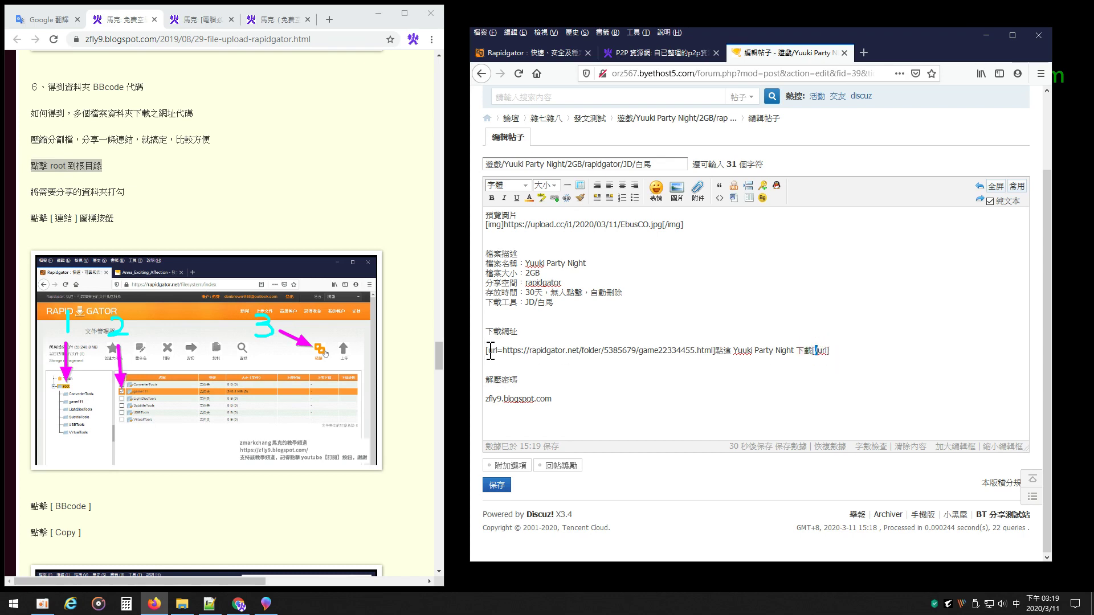
drag(490, 351, 716, 350)
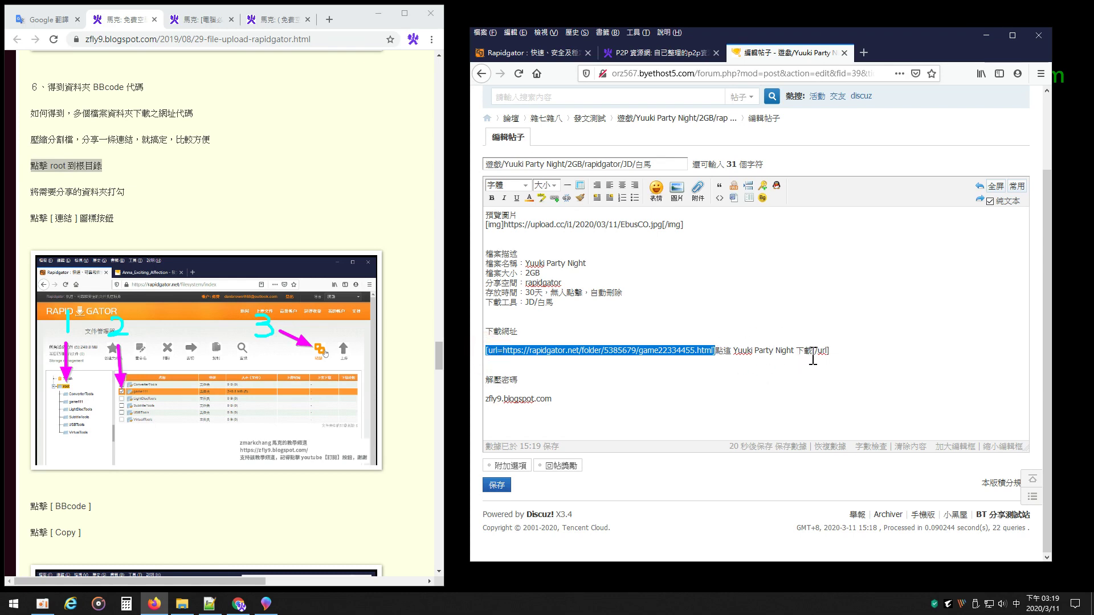
drag(812, 352, 842, 352)
click(608, 504)
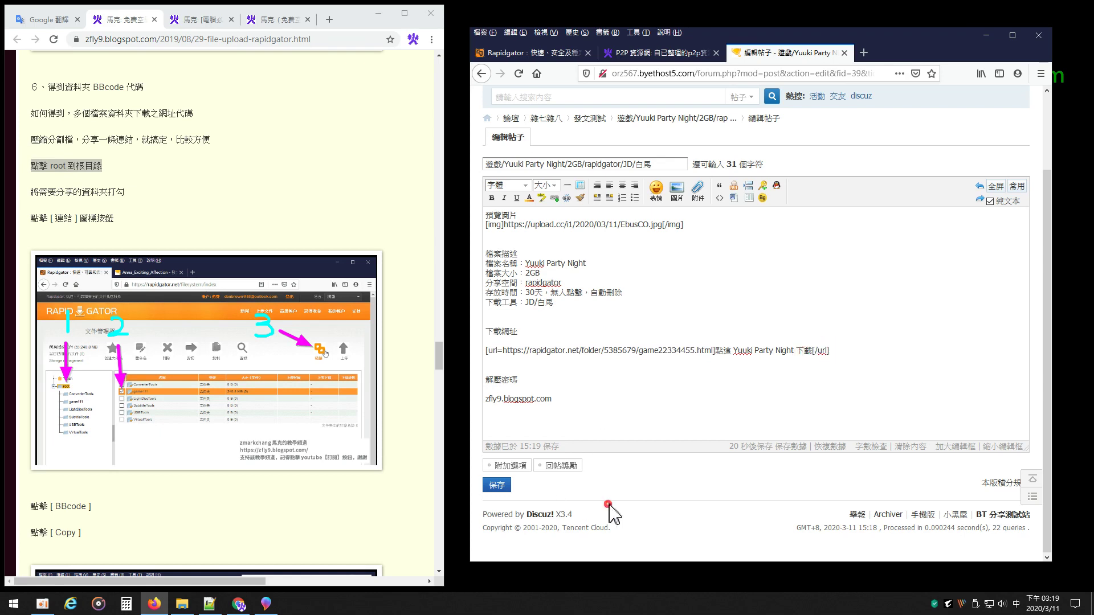
click(501, 486)
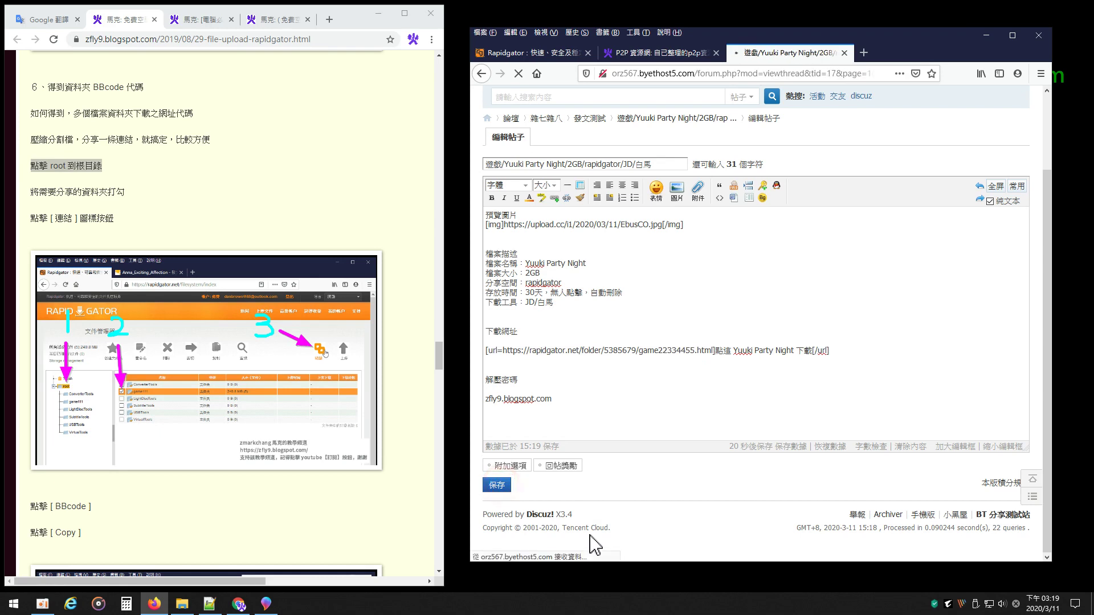
scroll(718, 384, down, 10)
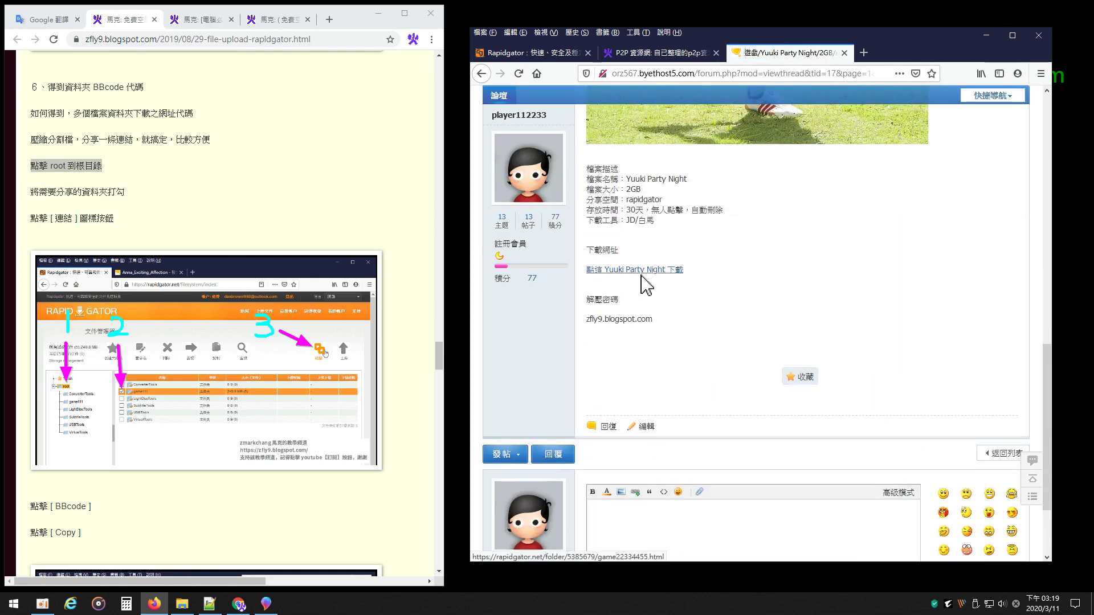
- Edit the post again and reword the link's display text as 點這下載 Yuuki Party Night 遊戲
click(648, 427)
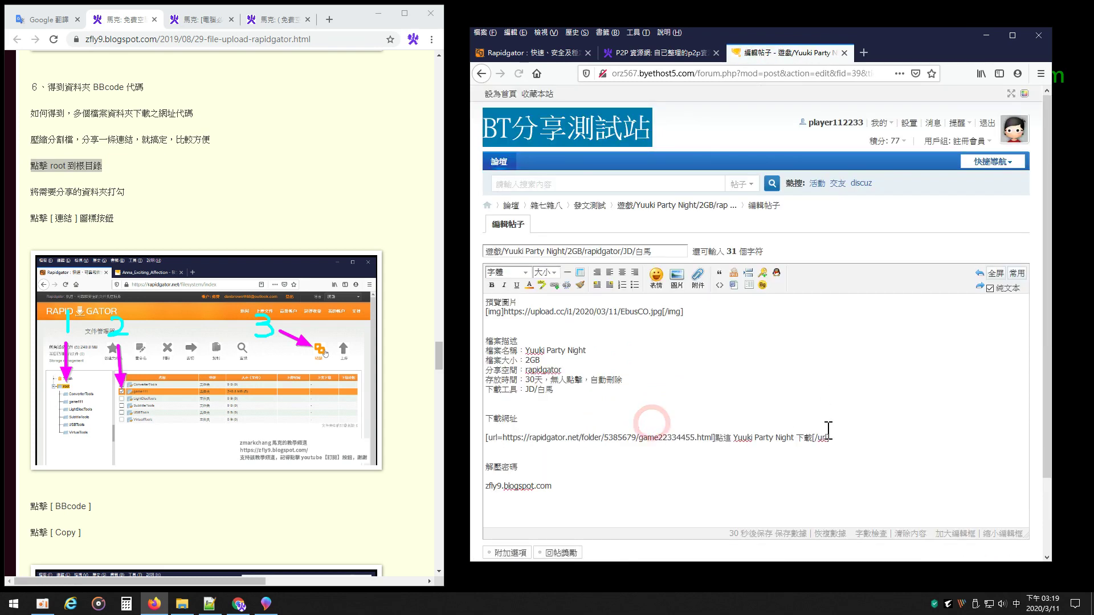
right_click(802, 438)
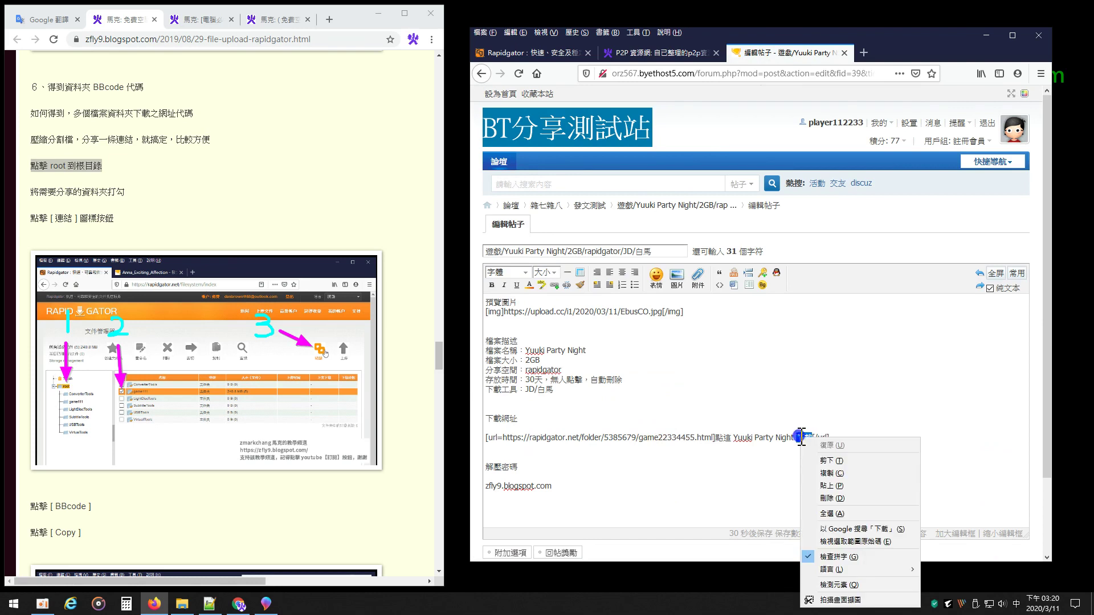
click(821, 457)
key(ctrl+v)
click(814, 438)
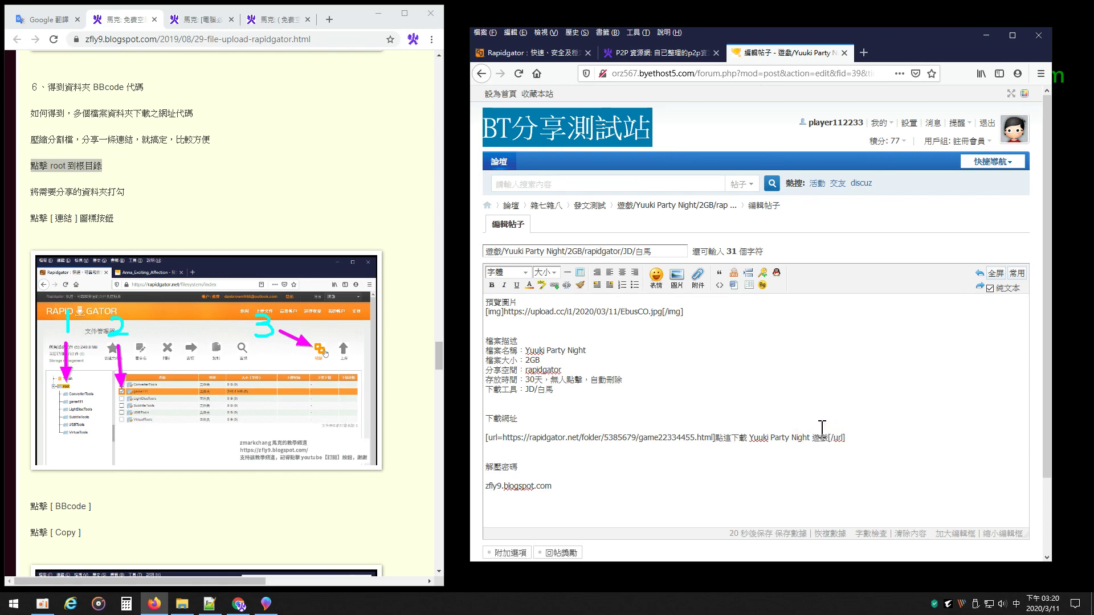
- Save the post and open its download link from the thread to check the shared folder's file list, closing that page again
scroll(728, 316, down, 3)
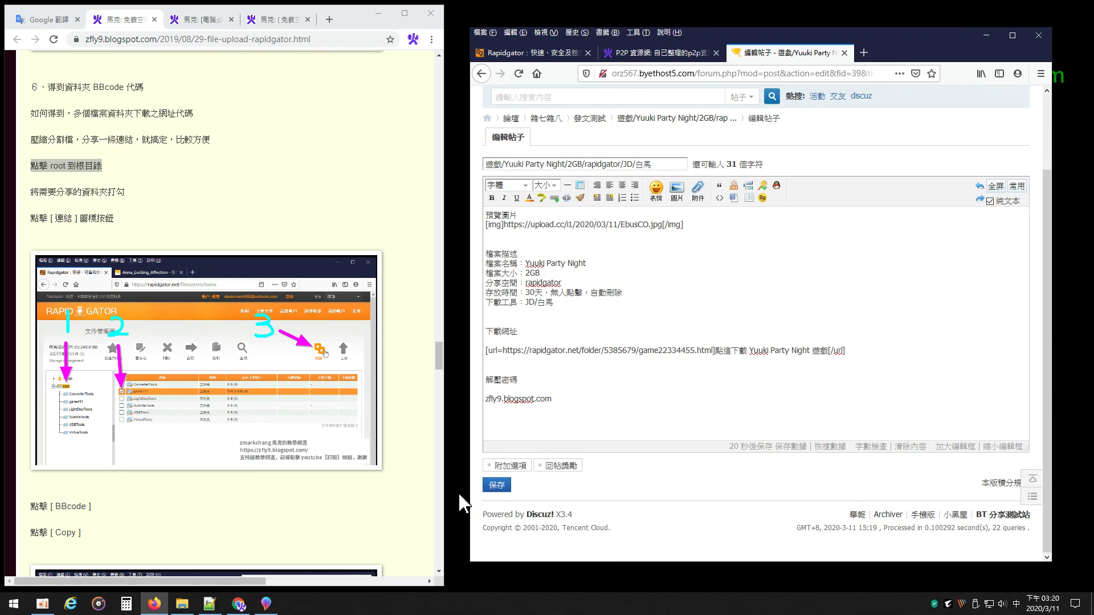
click(497, 485)
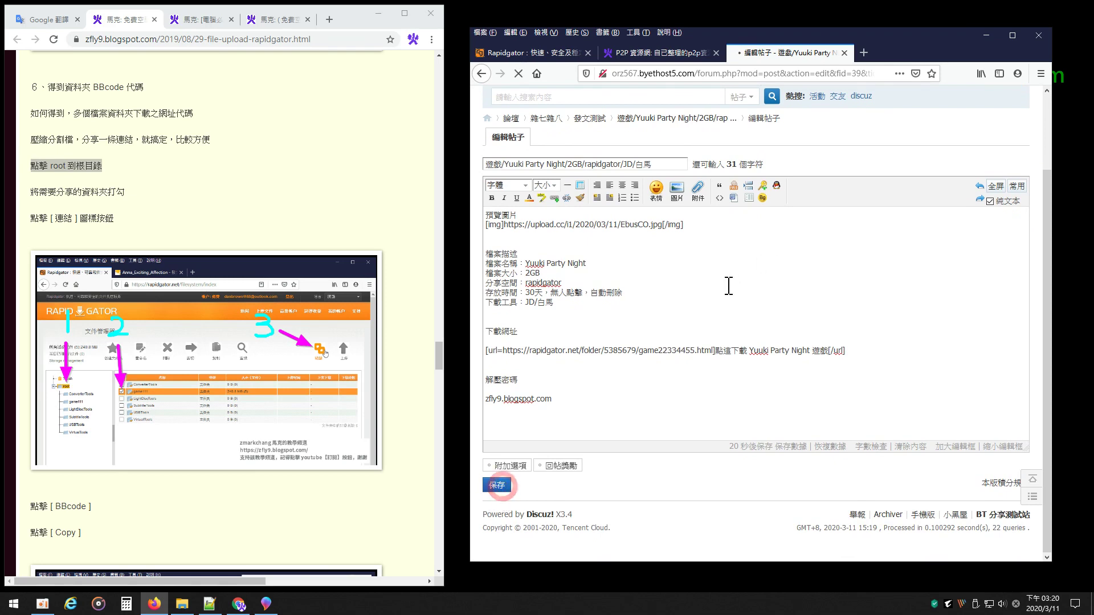
scroll(808, 320, down, 6)
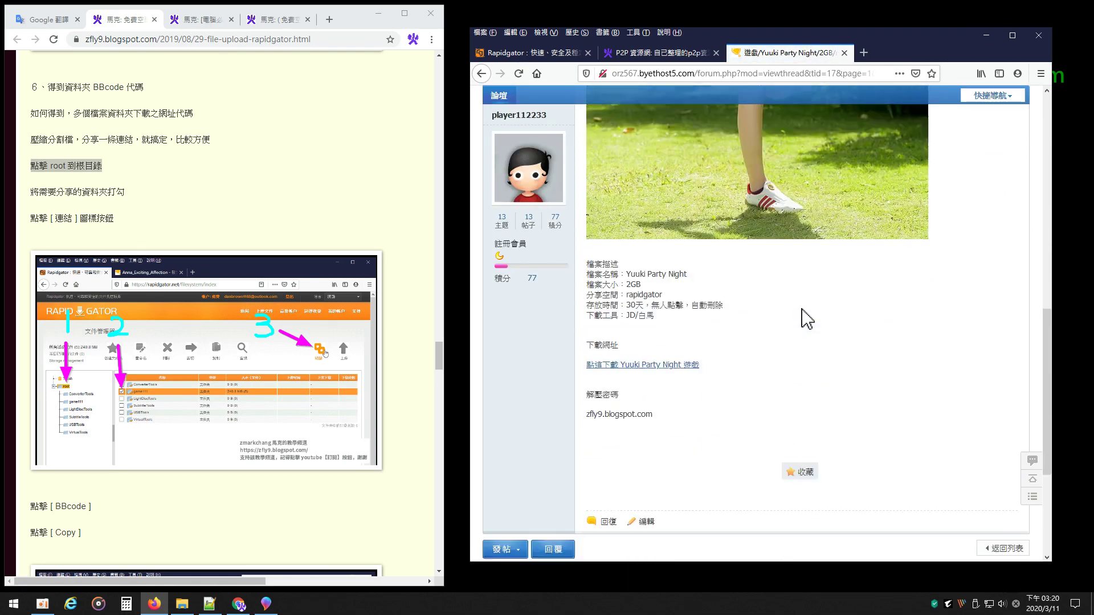
scroll(807, 319, down, 1)
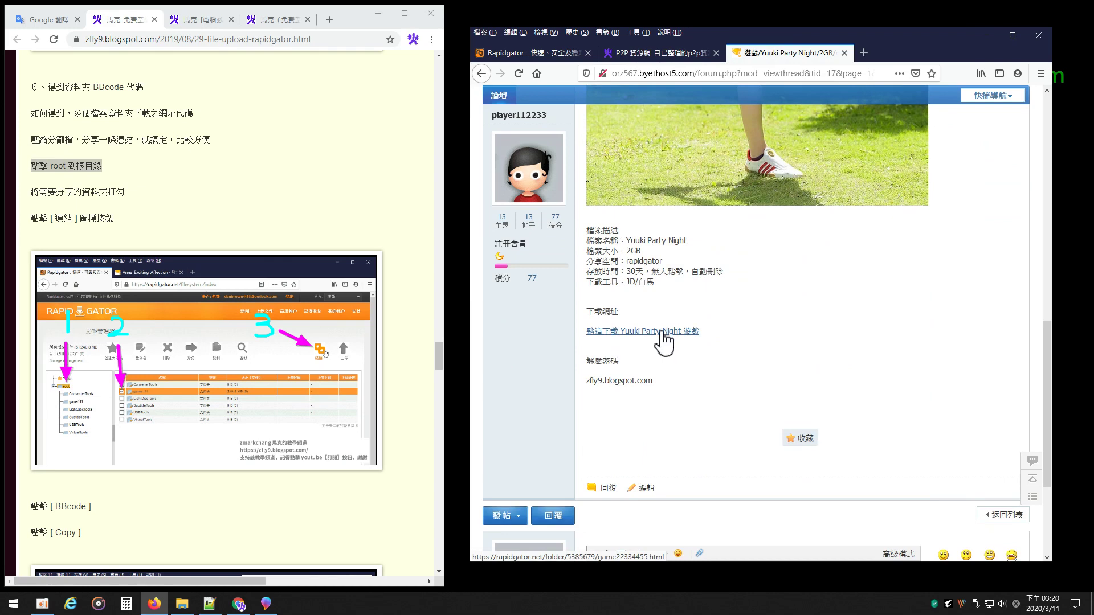
click(662, 337)
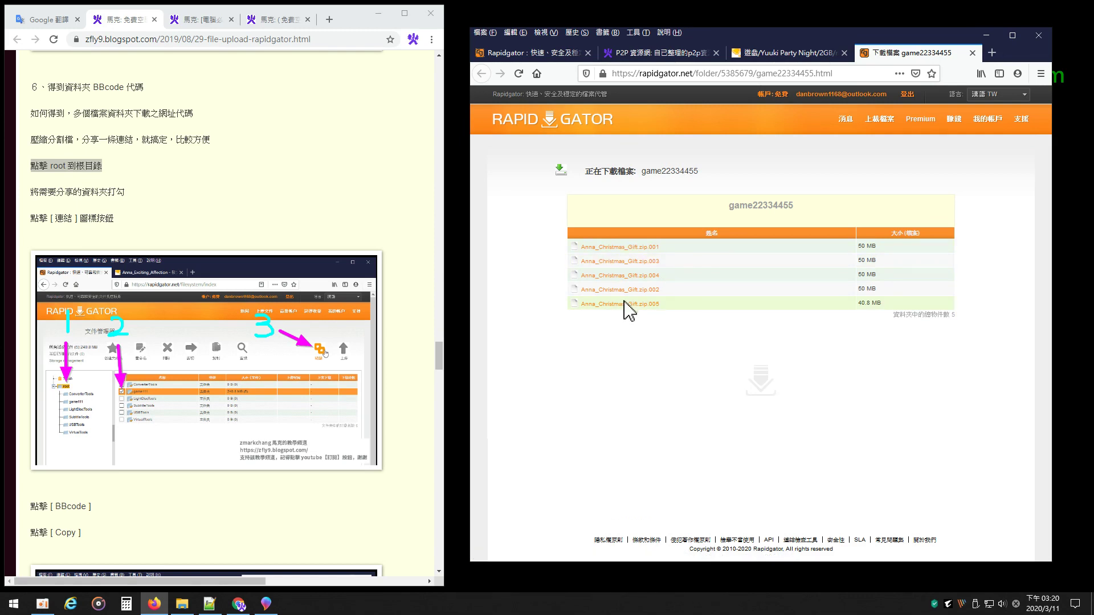
click(973, 52)
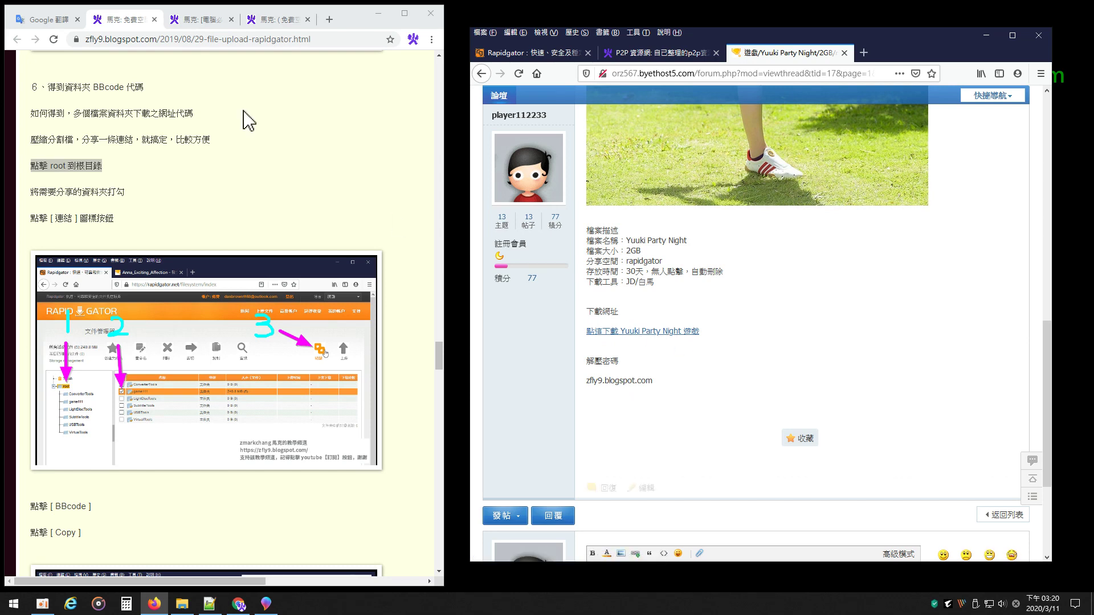
- Find tutorial section 7, 移動檔案, and deselect the game22334455 folder in the Rapidgator file manager
scroll(306, 202, down, 9)
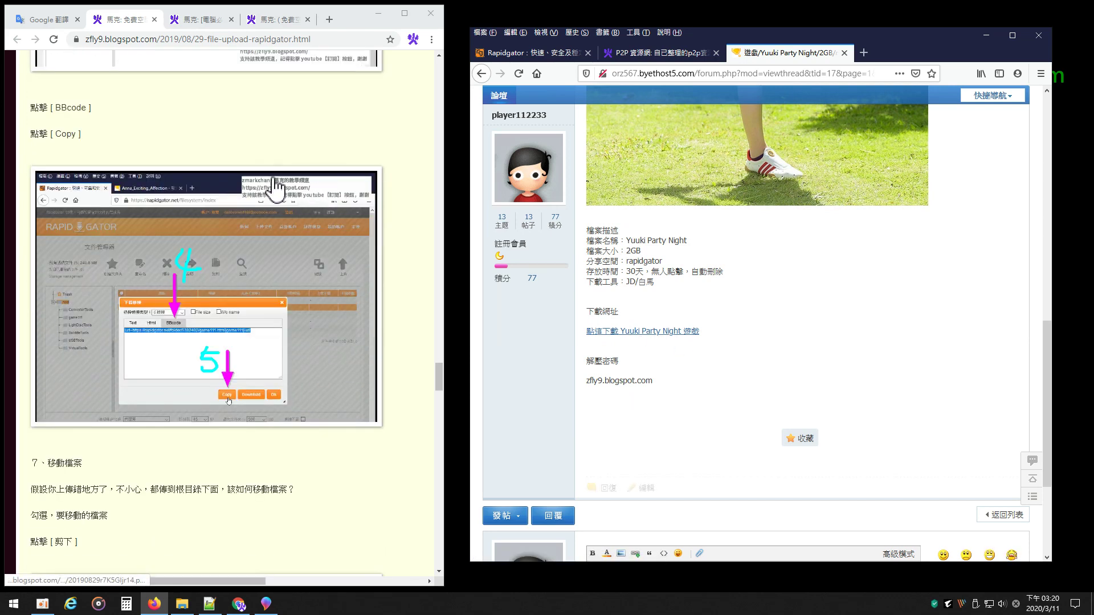
scroll(220, 231, down, 4)
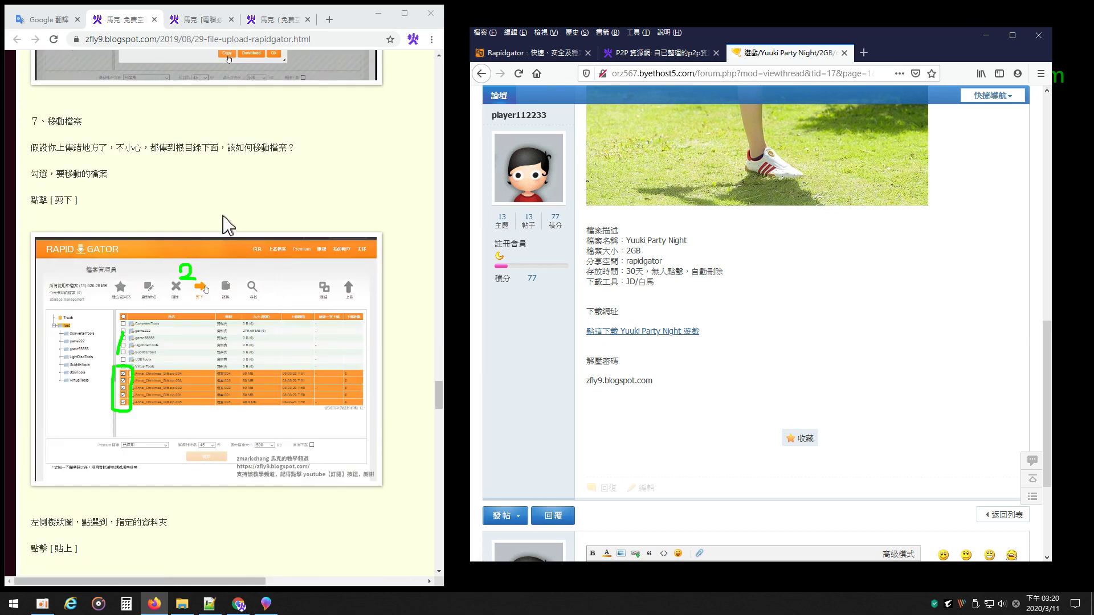
drag(94, 121, 47, 122)
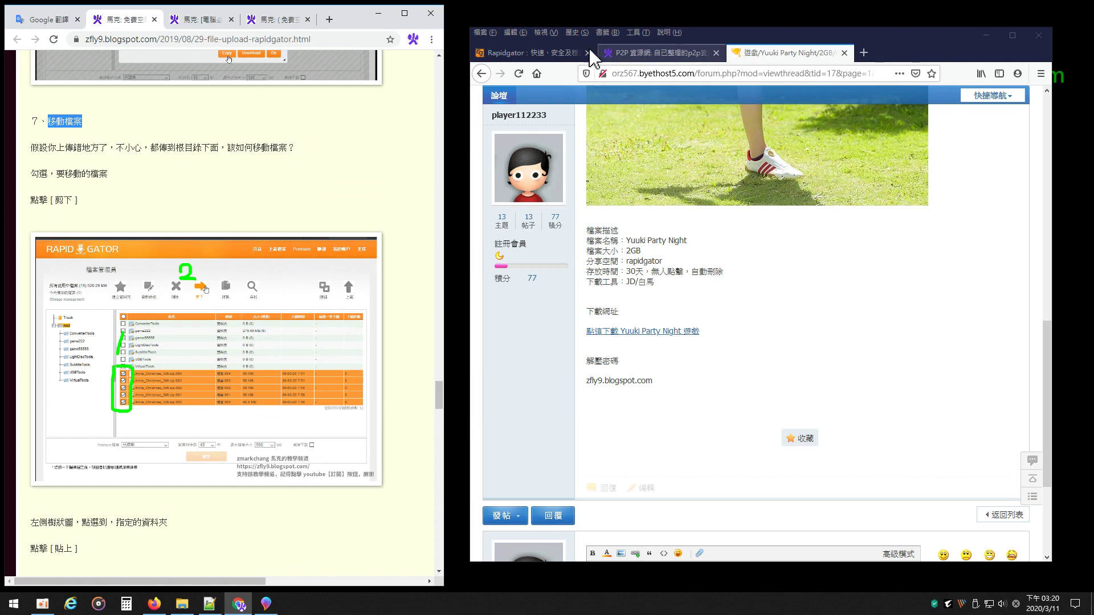
click(532, 50)
click(891, 242)
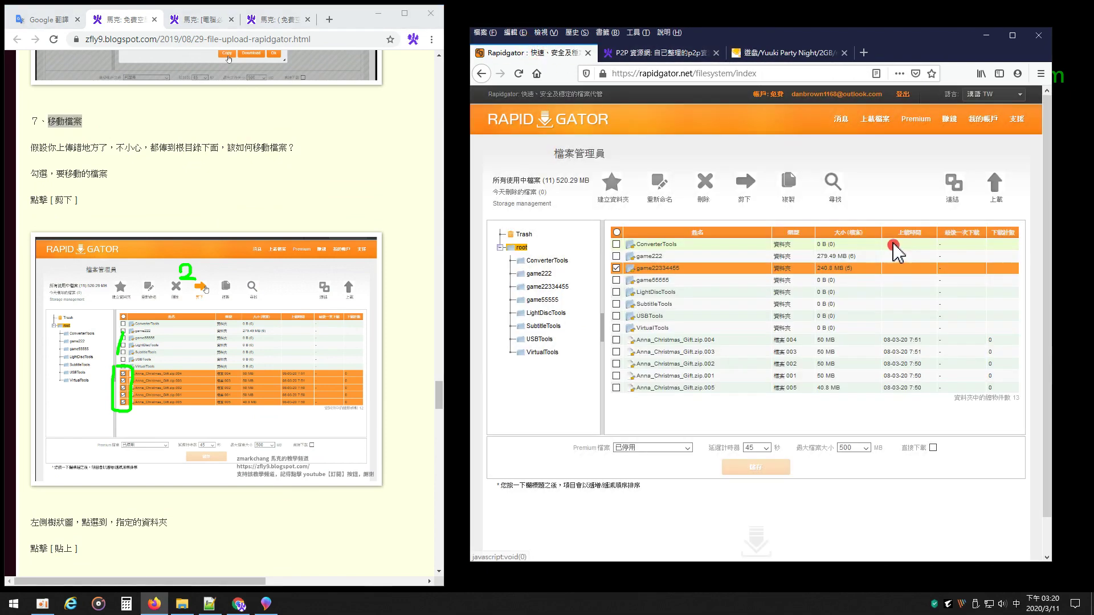
click(616, 267)
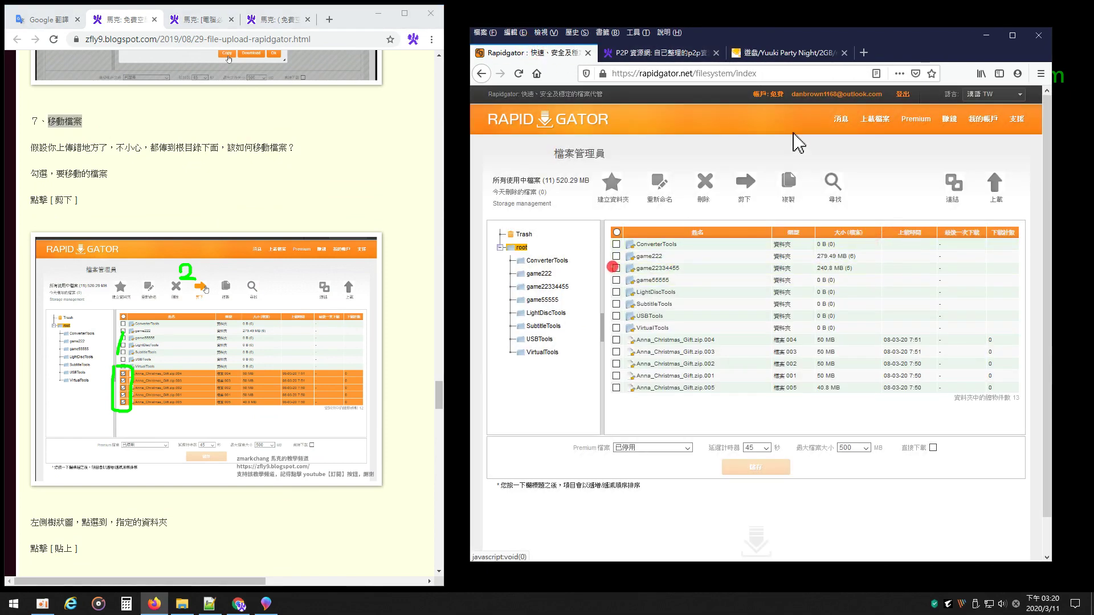
- Look at the upload window's destination folder setting, close it without uploading, and return to the account's file list
click(884, 130)
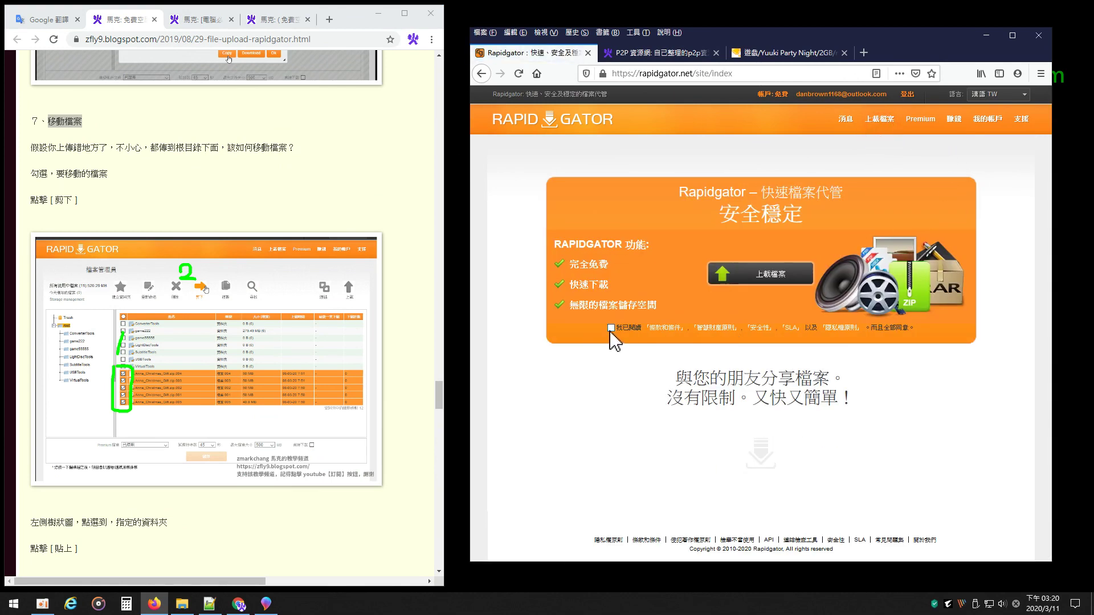
click(761, 276)
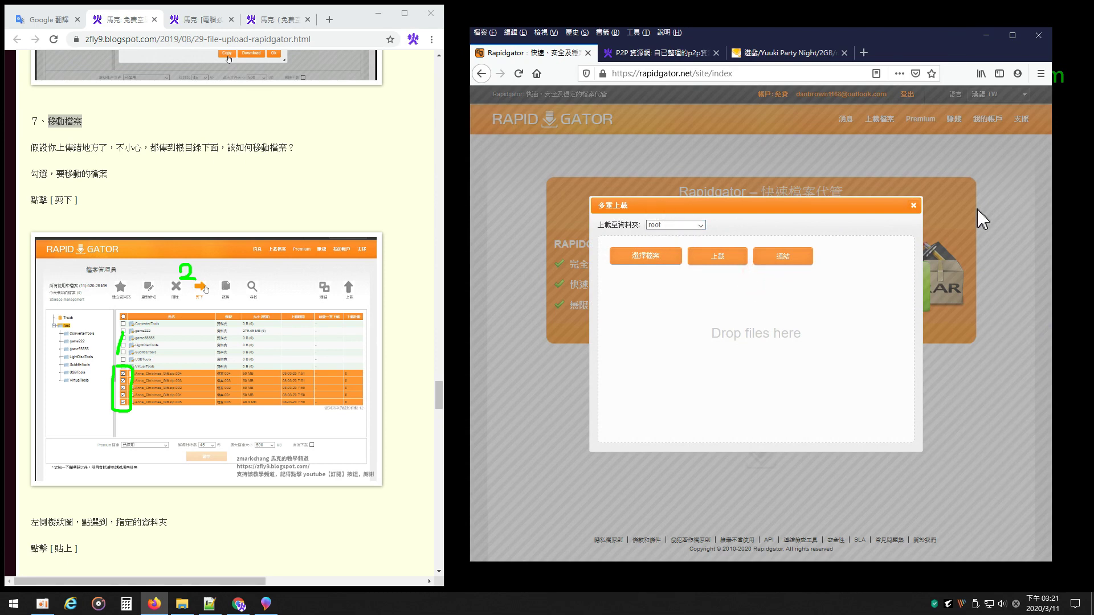
click(914, 206)
click(990, 121)
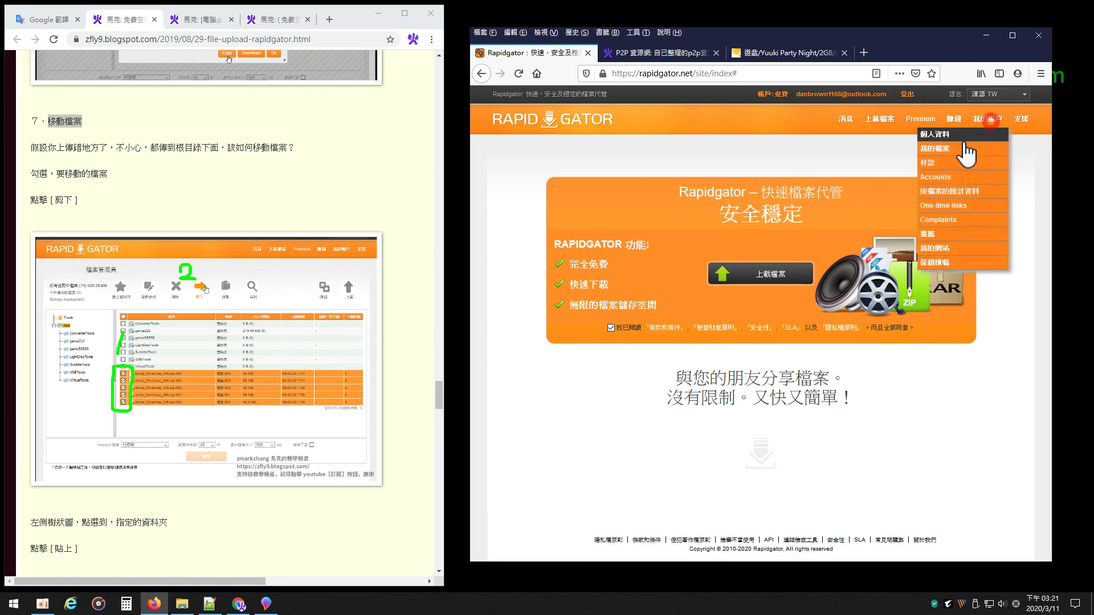
click(940, 147)
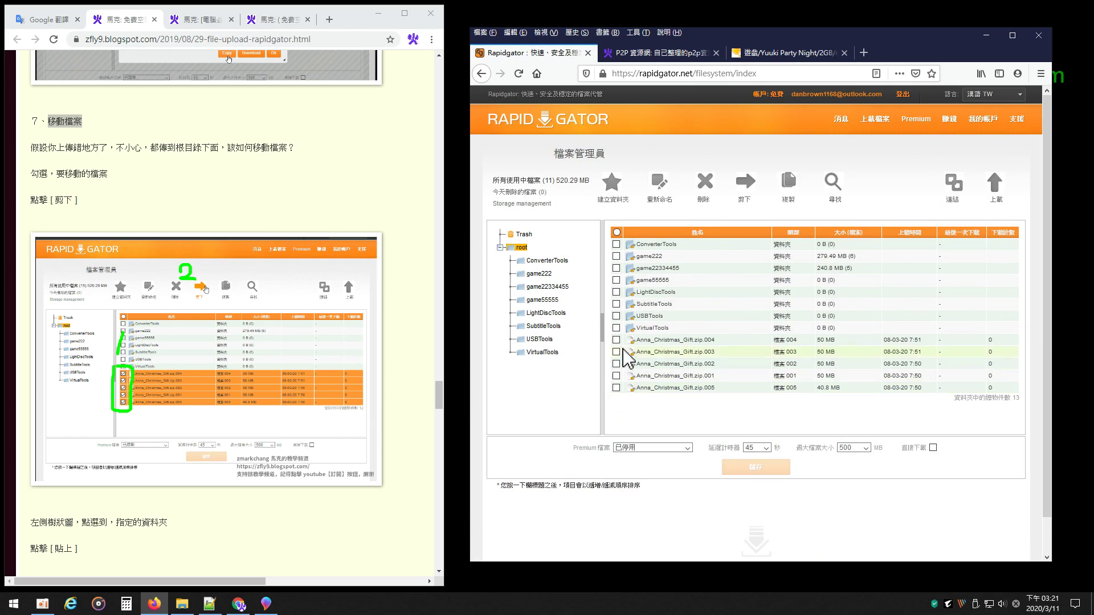
- Select Anna_Christmas_Gift.zip.001 through .005 in the root folder and cut them, following tutorial section 7
click(616, 340)
click(616, 352)
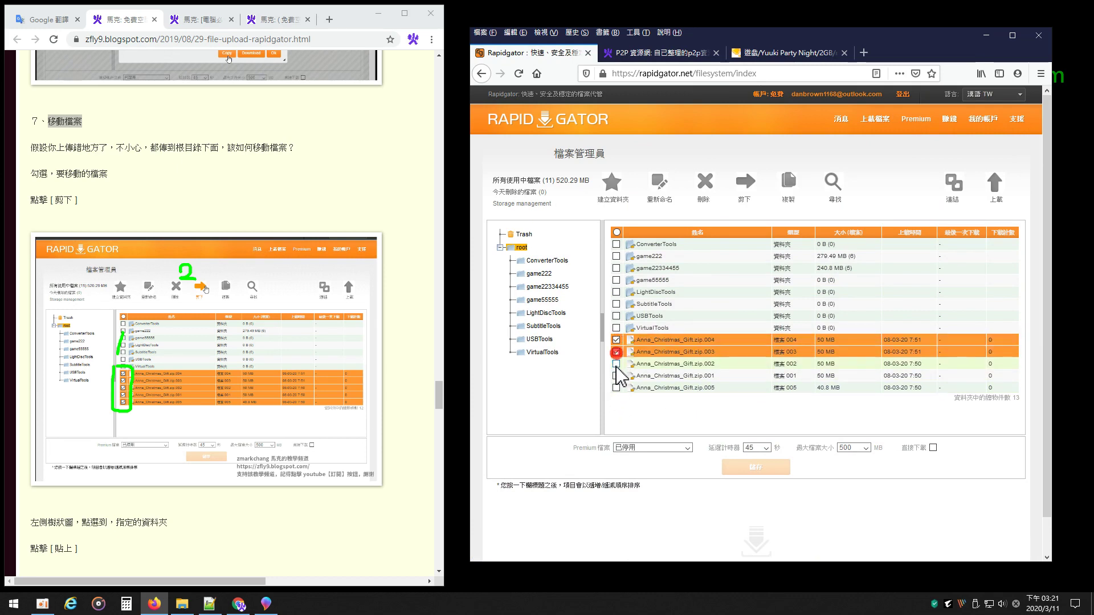
click(616, 364)
click(616, 376)
click(617, 388)
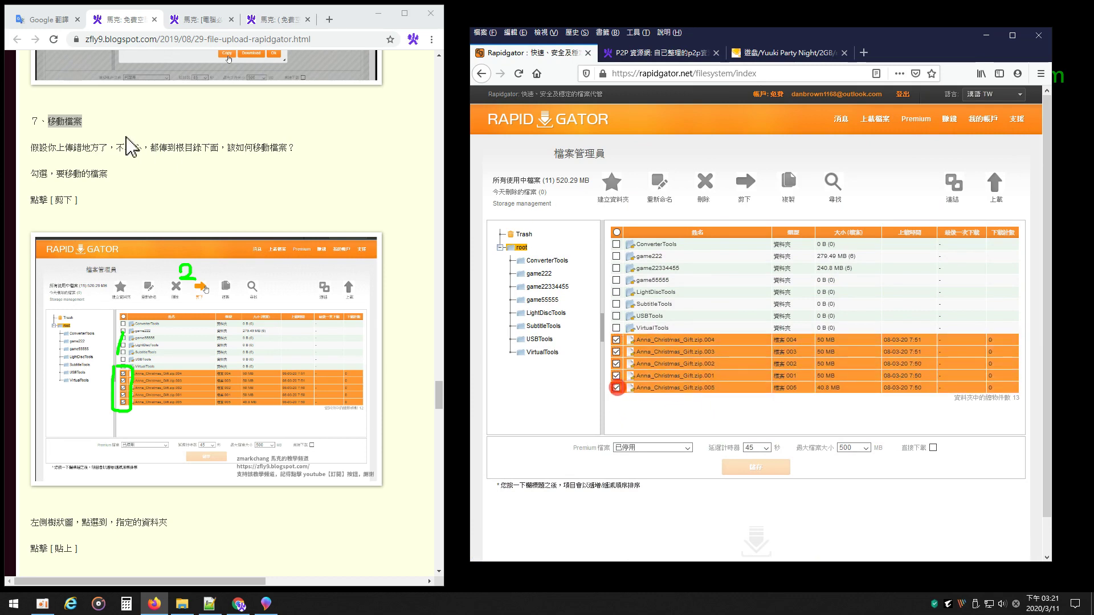
click(85, 134)
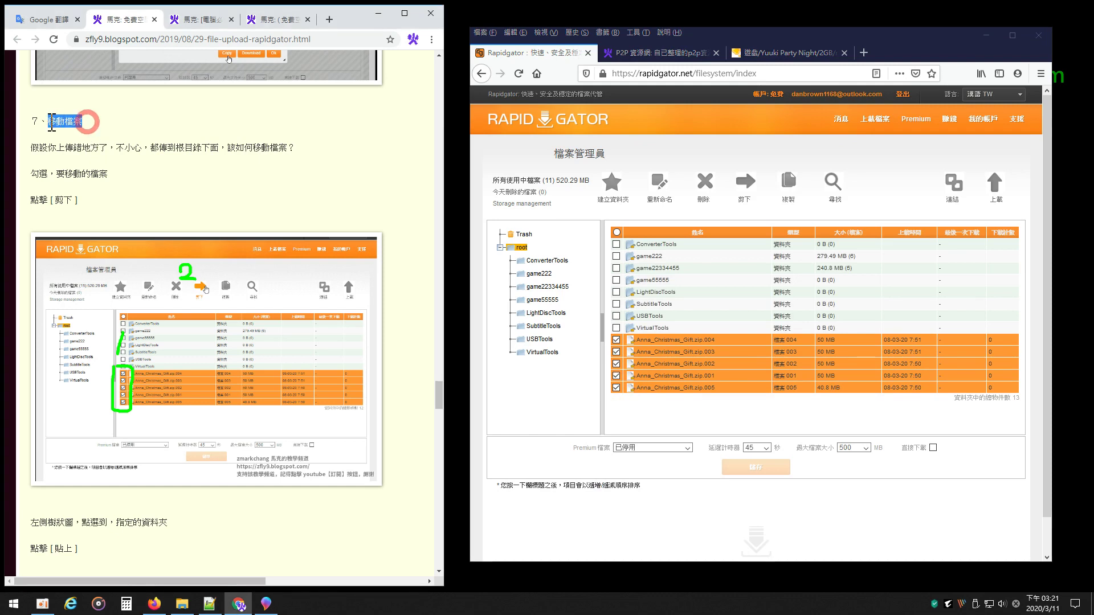
drag(32, 147, 292, 164)
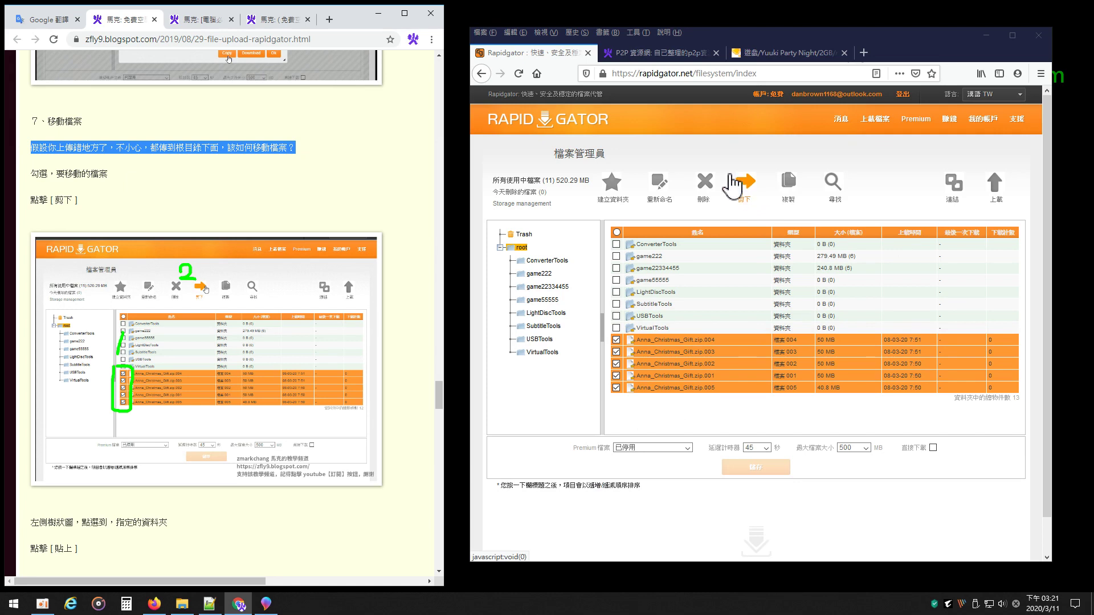
click(752, 191)
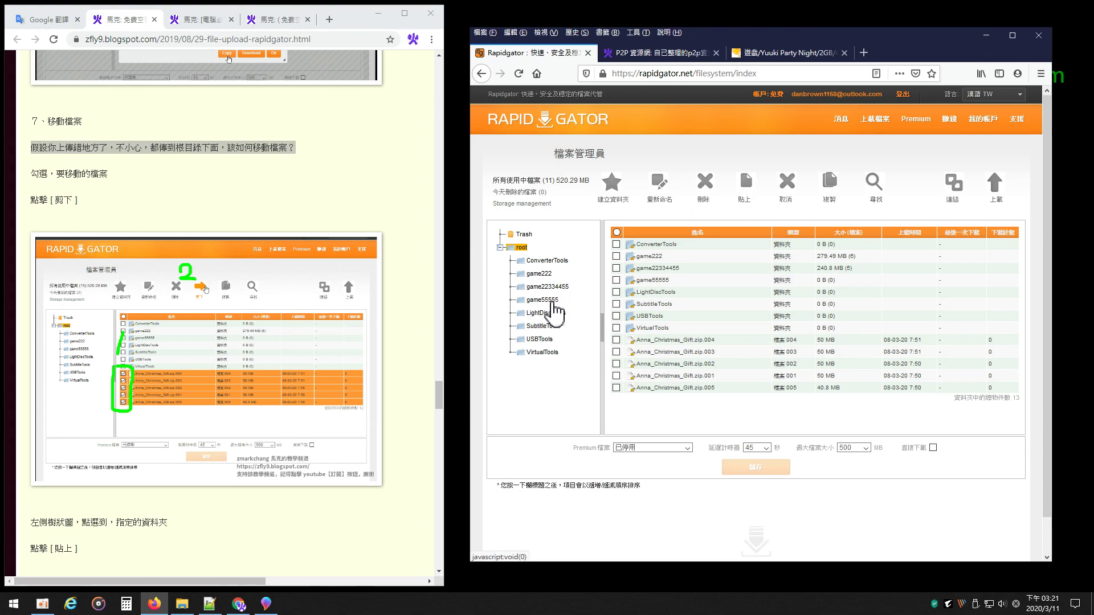
- Paste the cut files into the game55555 folder and check the contents of both root and game55555
scroll(307, 239, down, 6)
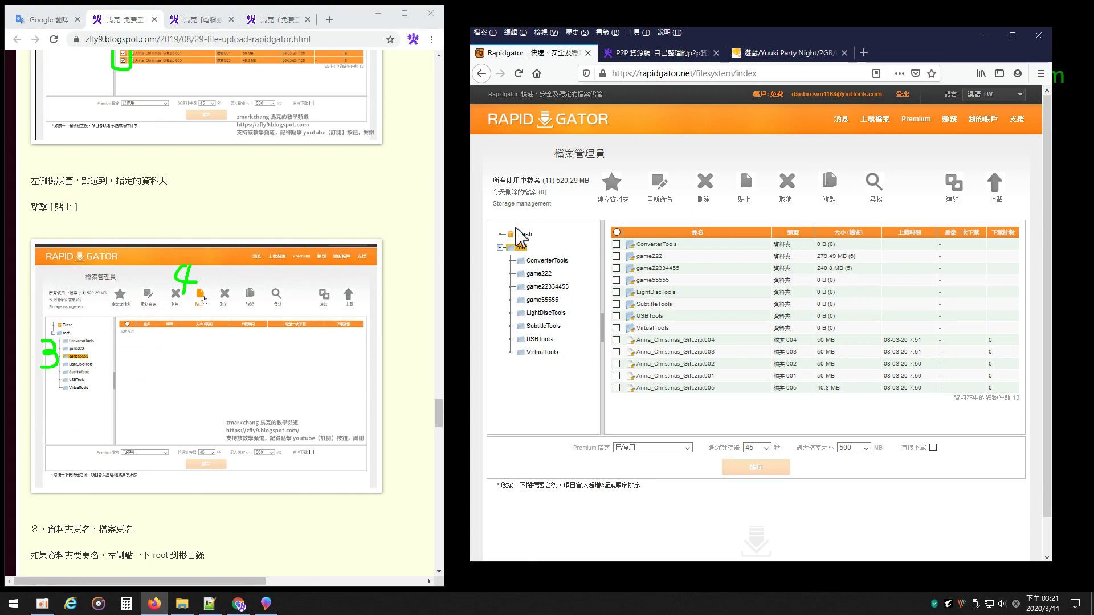
drag(77, 182, 169, 180)
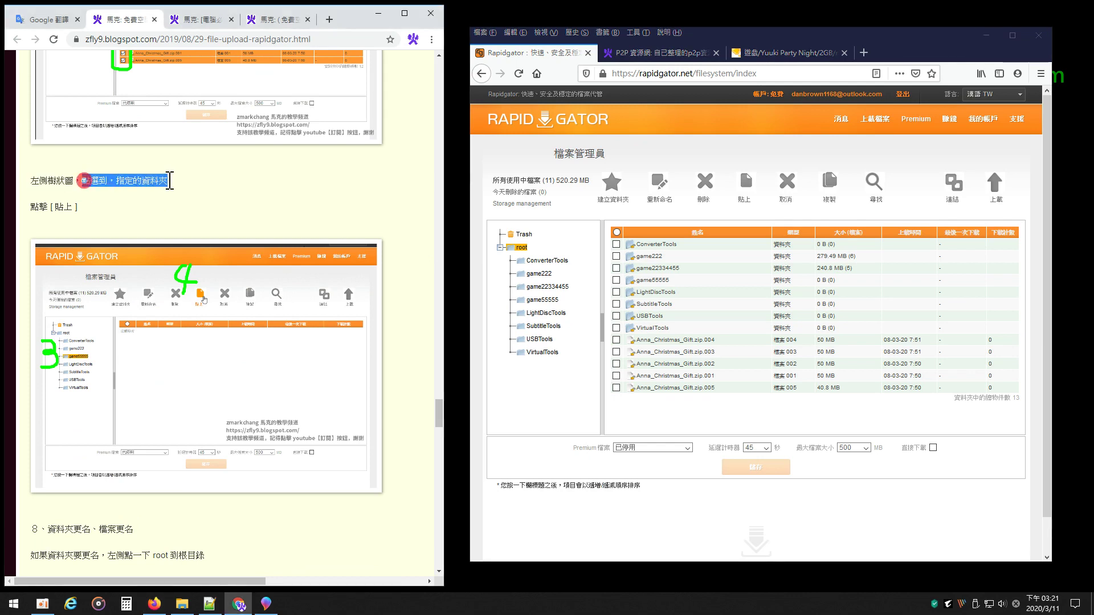
click(543, 301)
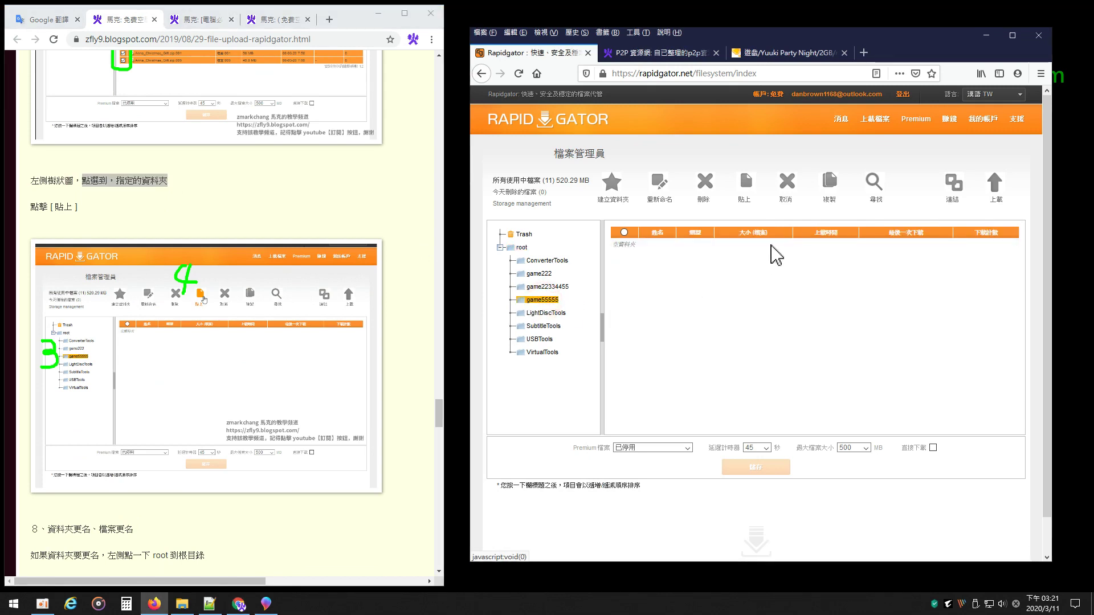
click(750, 181)
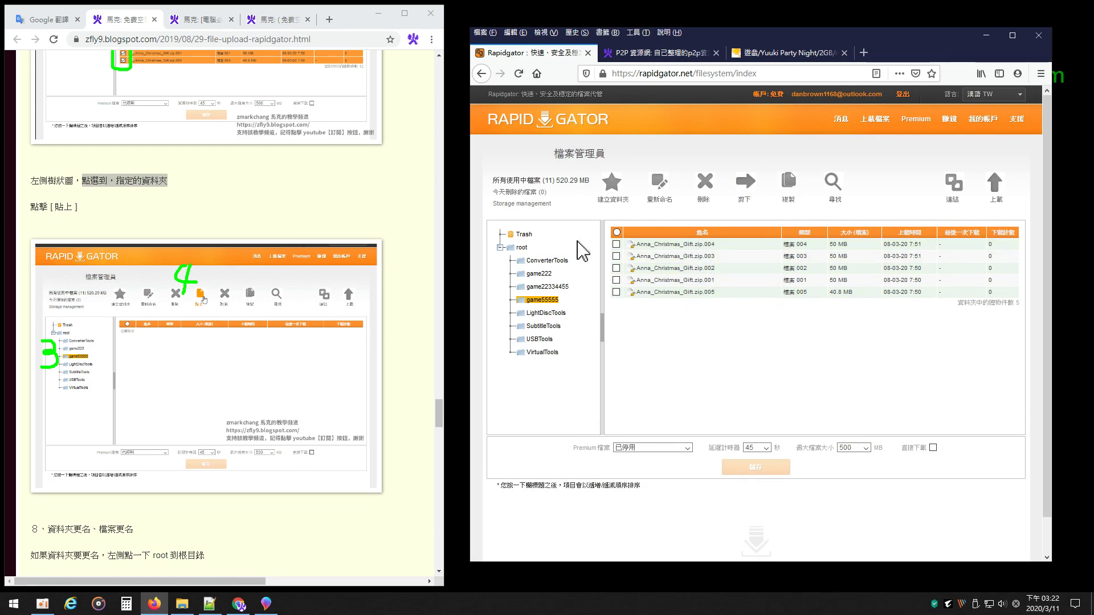
click(526, 249)
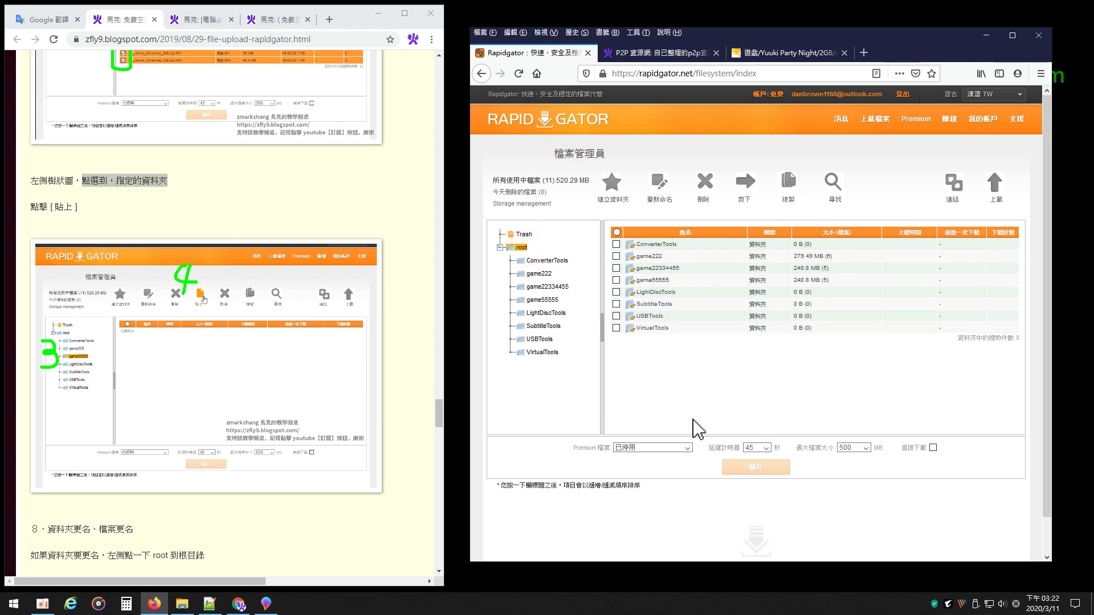
click(540, 300)
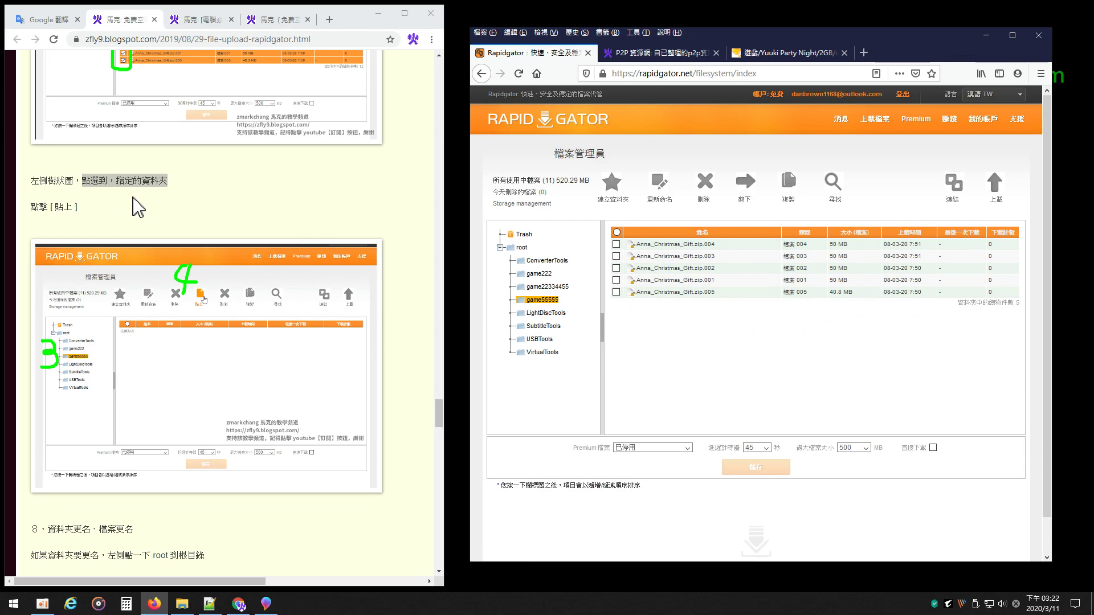
- Review tutorial section 7, 移動檔案, and find section 8, 資料夾更名、檔案更名, in the blog post
scroll(177, 193, up, 7)
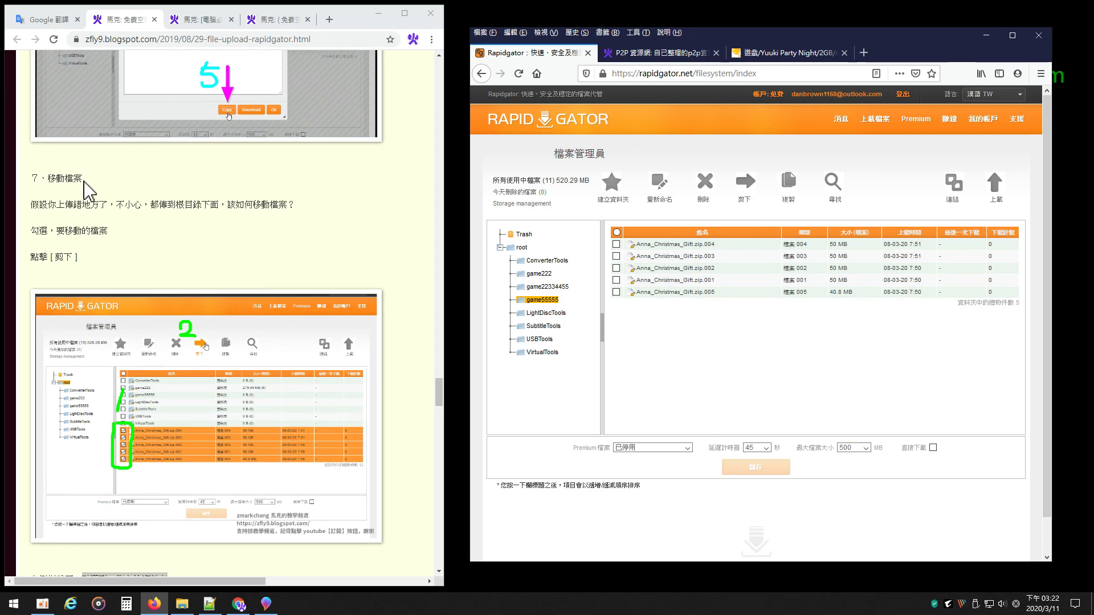
double_click(82, 180)
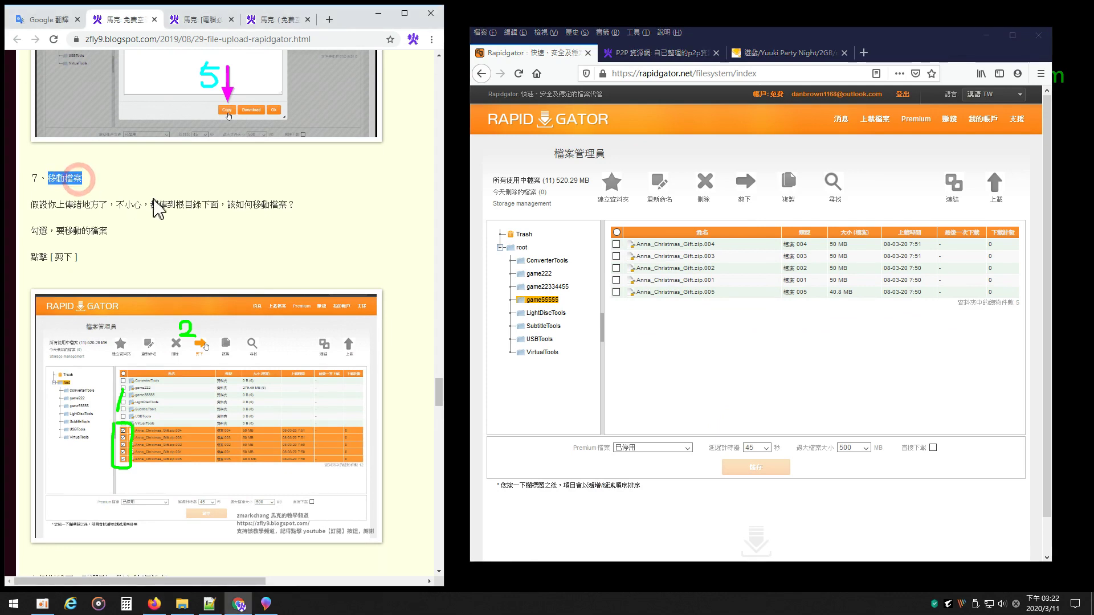
scroll(205, 232, down, 2)
scroll(205, 231, down, 12)
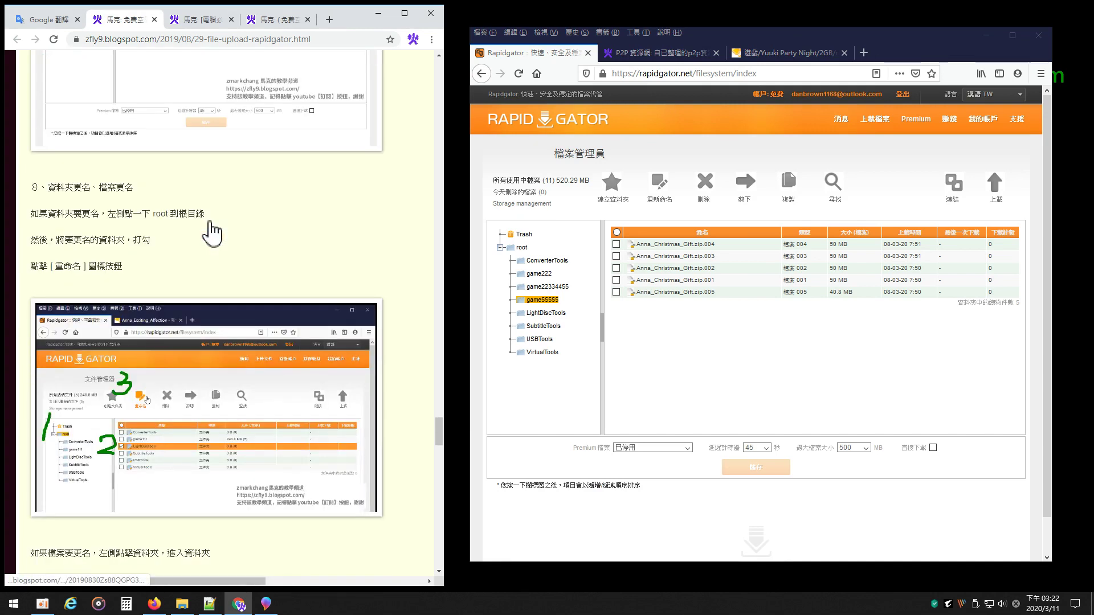
drag(52, 130, 159, 142)
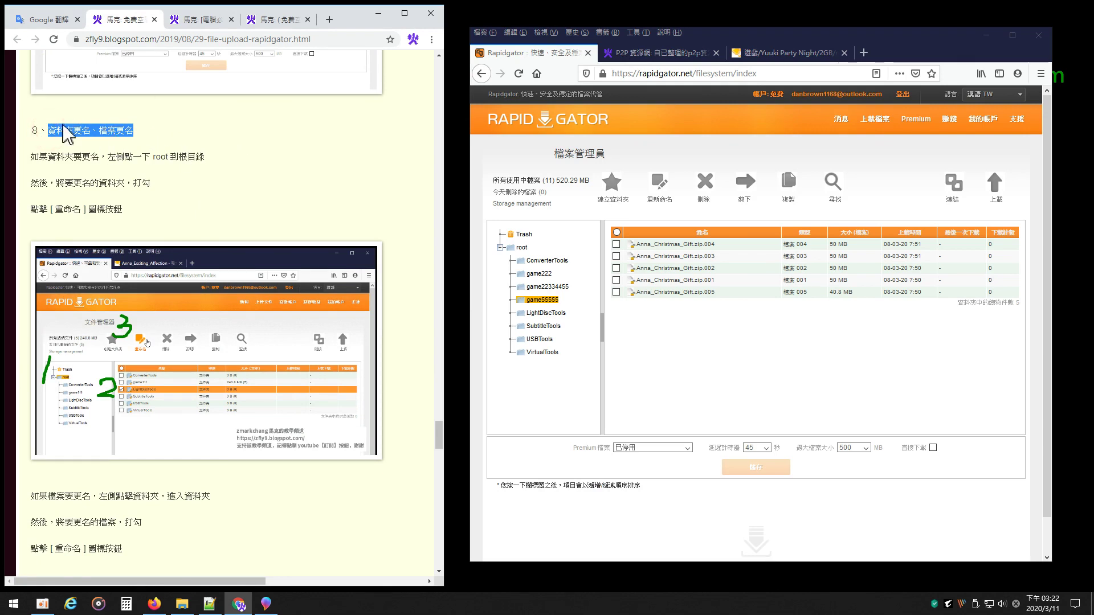
- Rename the game22334455 folder in root as game11111
click(522, 249)
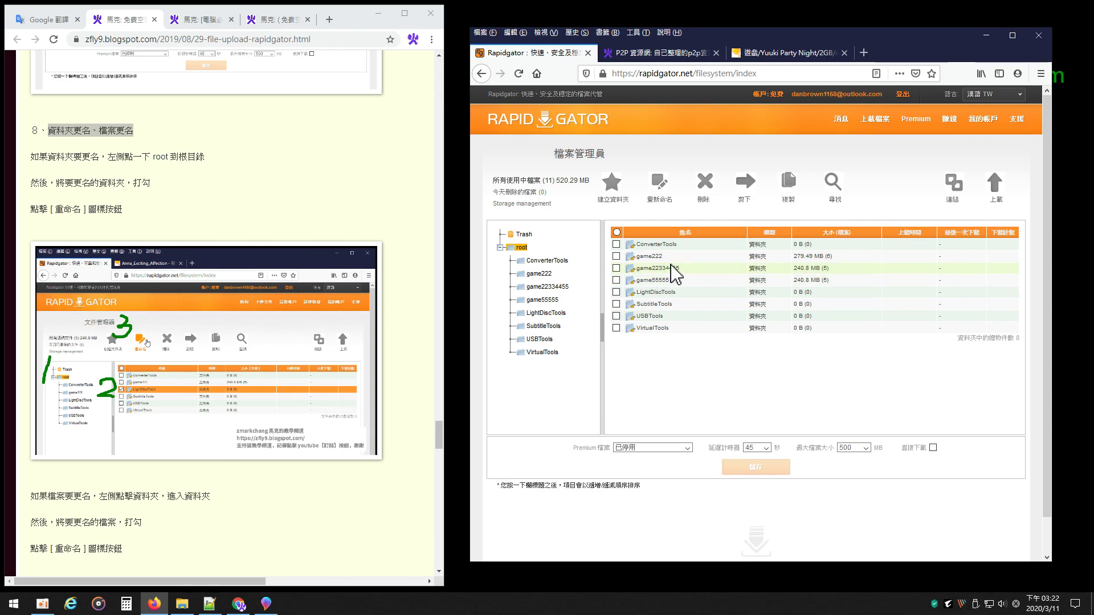
click(616, 269)
click(662, 188)
click(771, 322)
drag(741, 322, 778, 321)
text(11111)
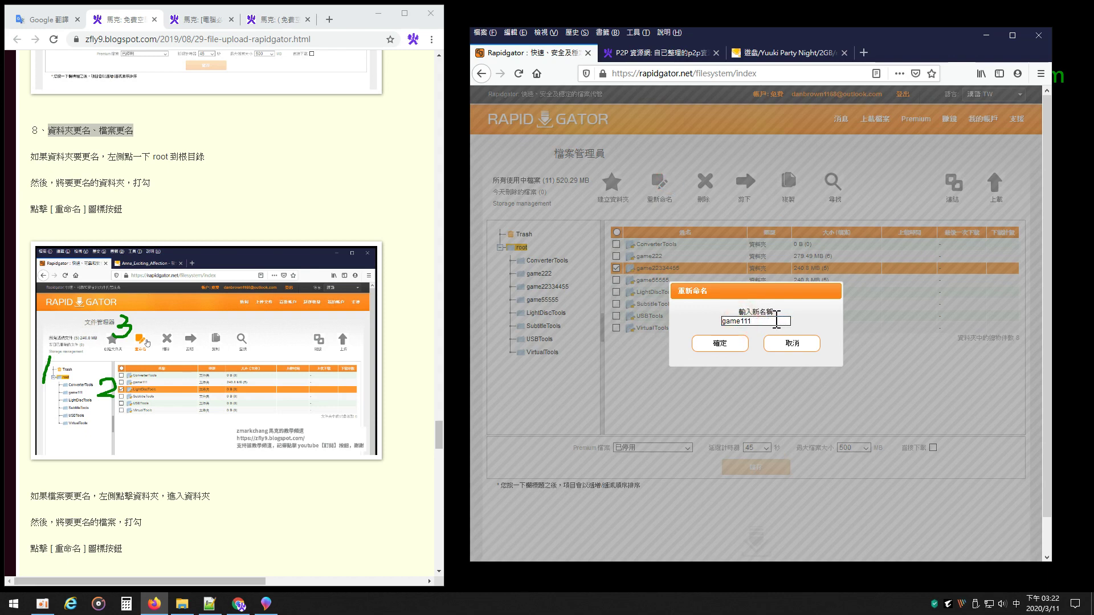
click(726, 342)
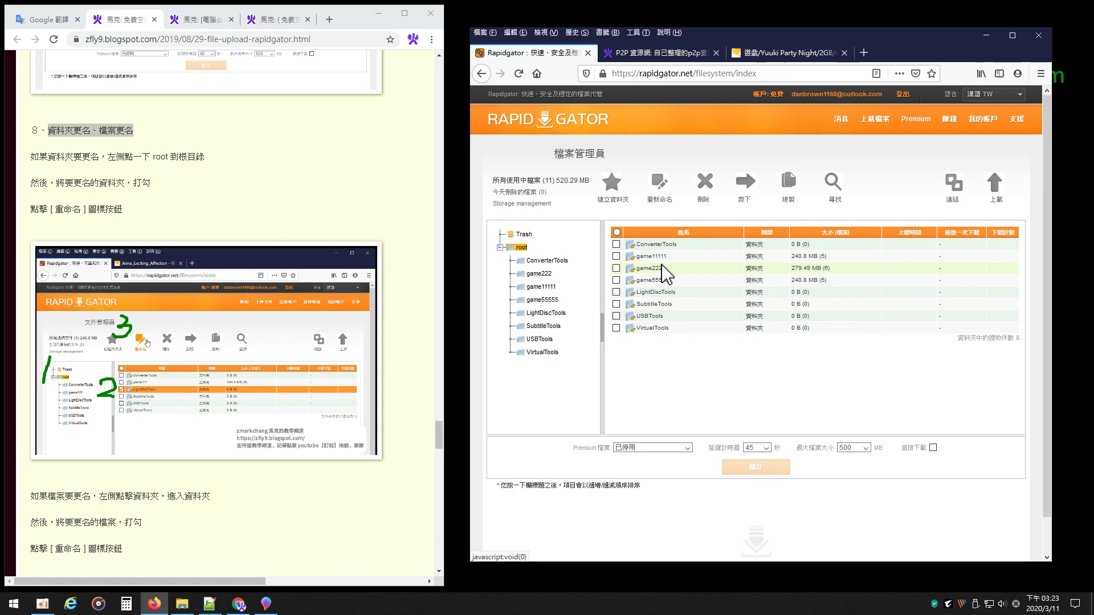
- Test the forum post's 點這下載 Yuuki Party Night 遊戲 link, close the page it opens, and return to the Rapidgator file manager
click(775, 50)
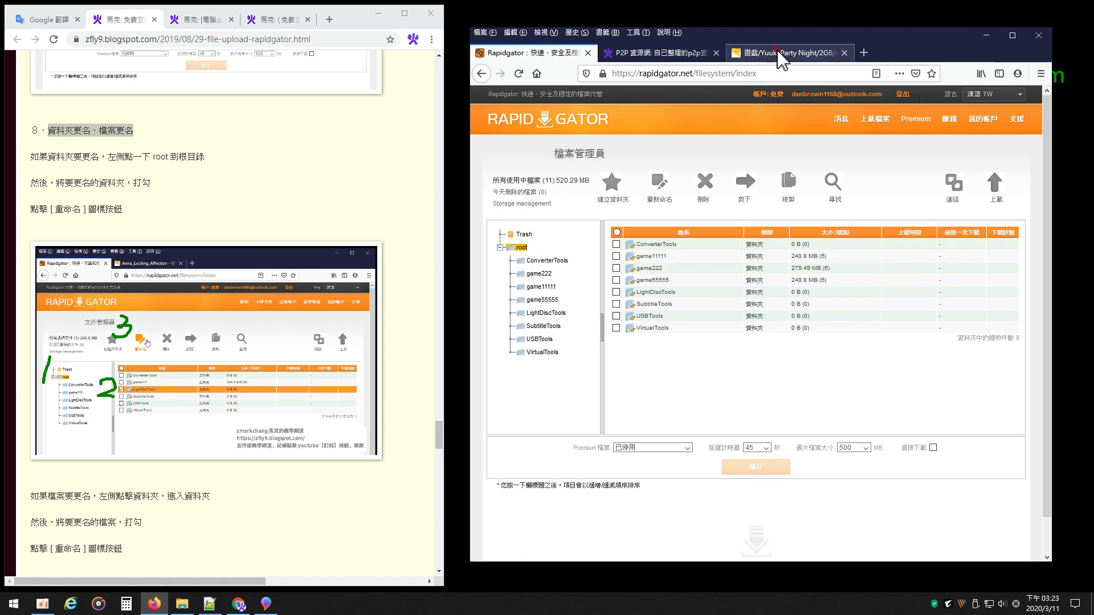
click(695, 332)
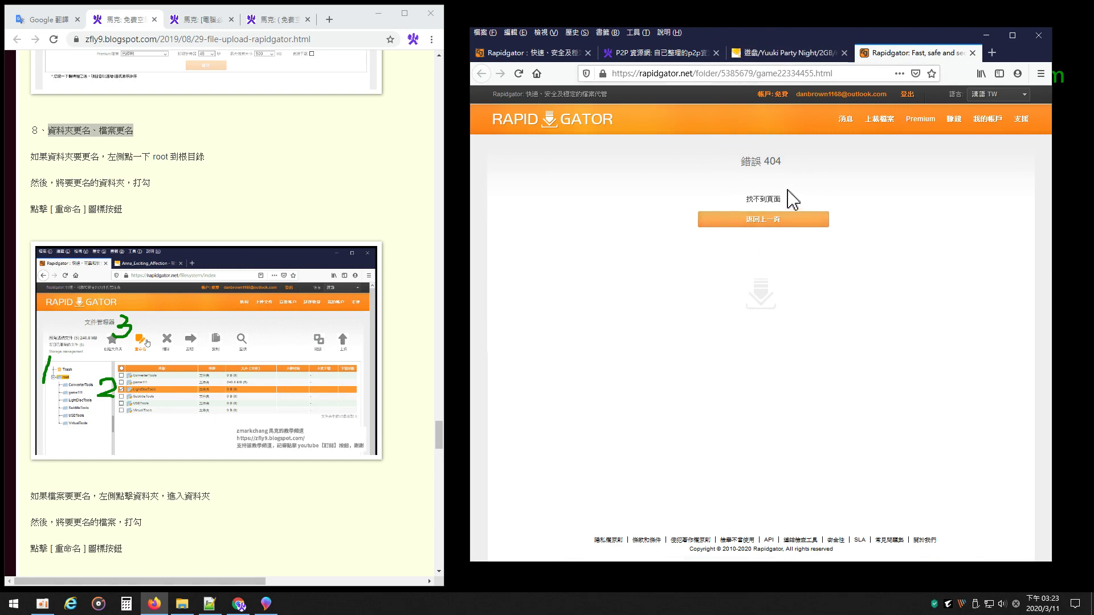
click(973, 52)
click(521, 54)
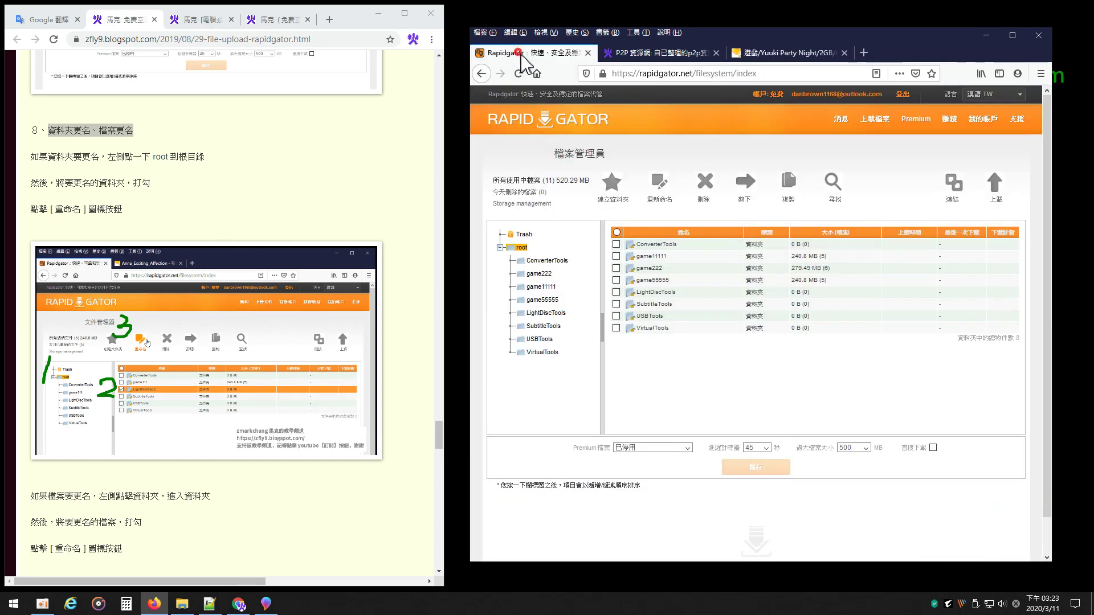
- Copy the download link of the game11111 folder and close the link window
click(616, 257)
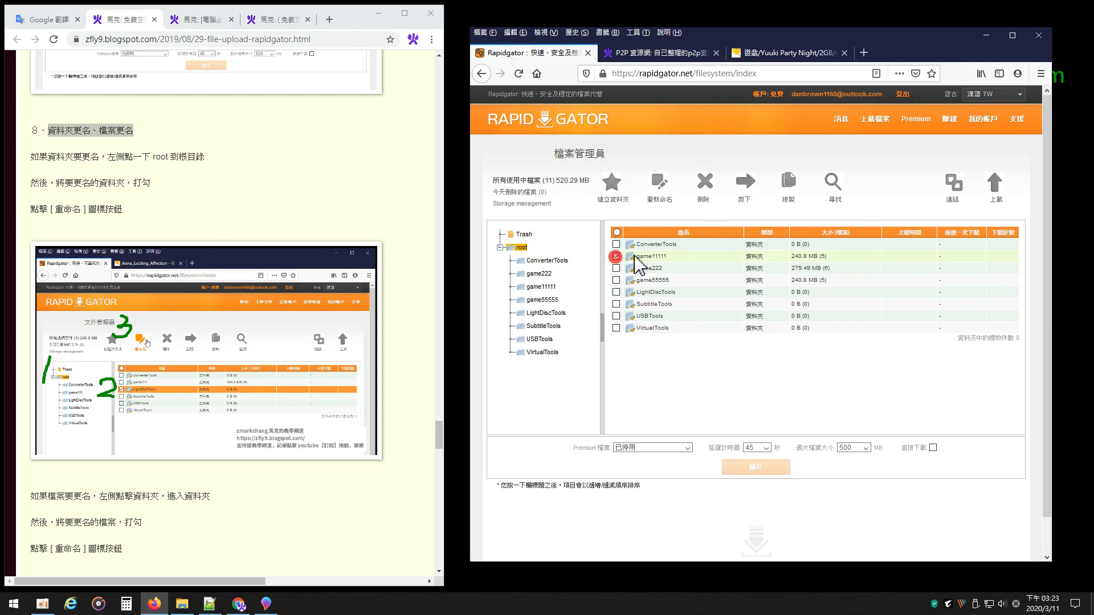
click(959, 193)
click(798, 397)
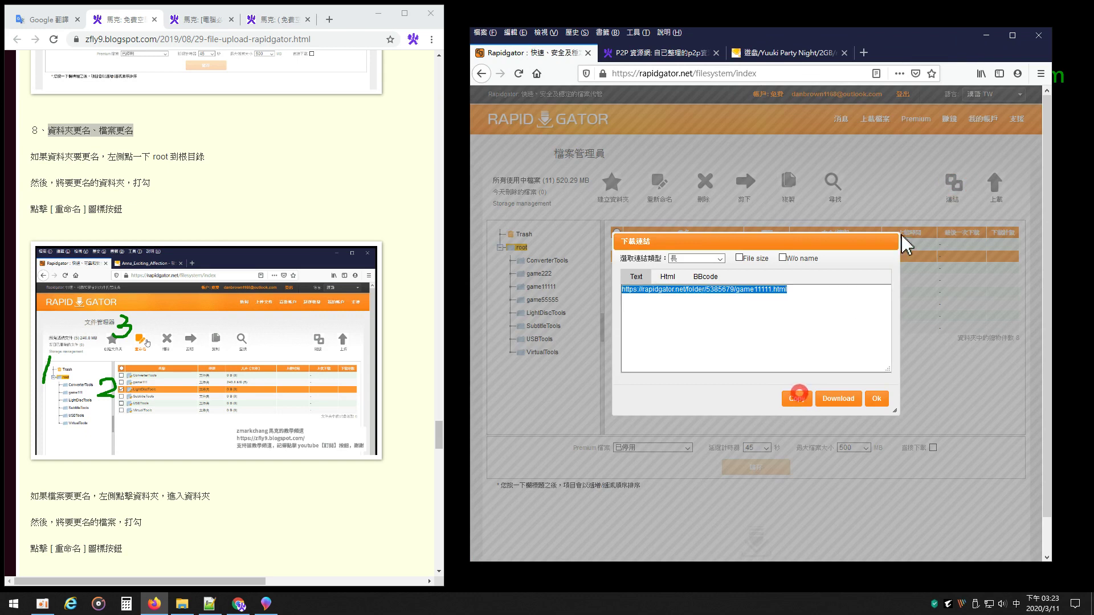
click(877, 399)
click(764, 51)
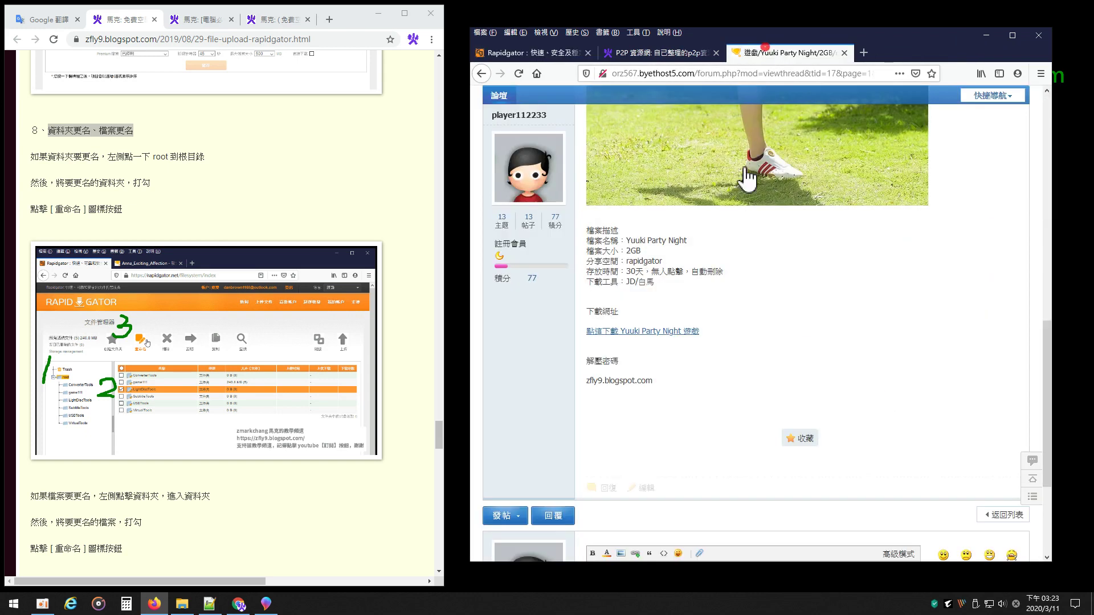
click(648, 487)
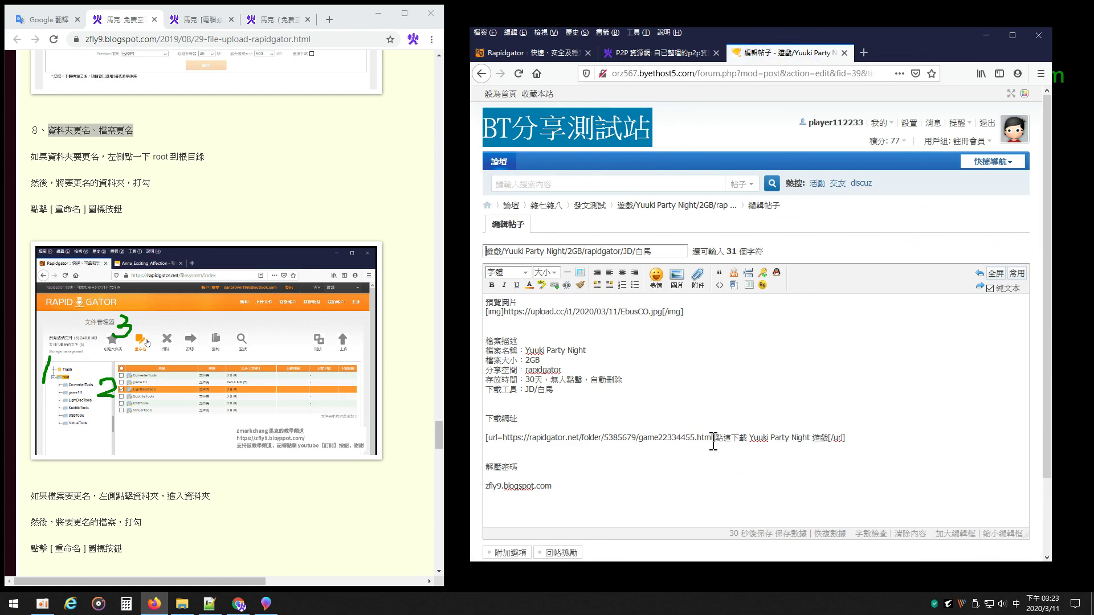
drag(713, 438, 502, 437)
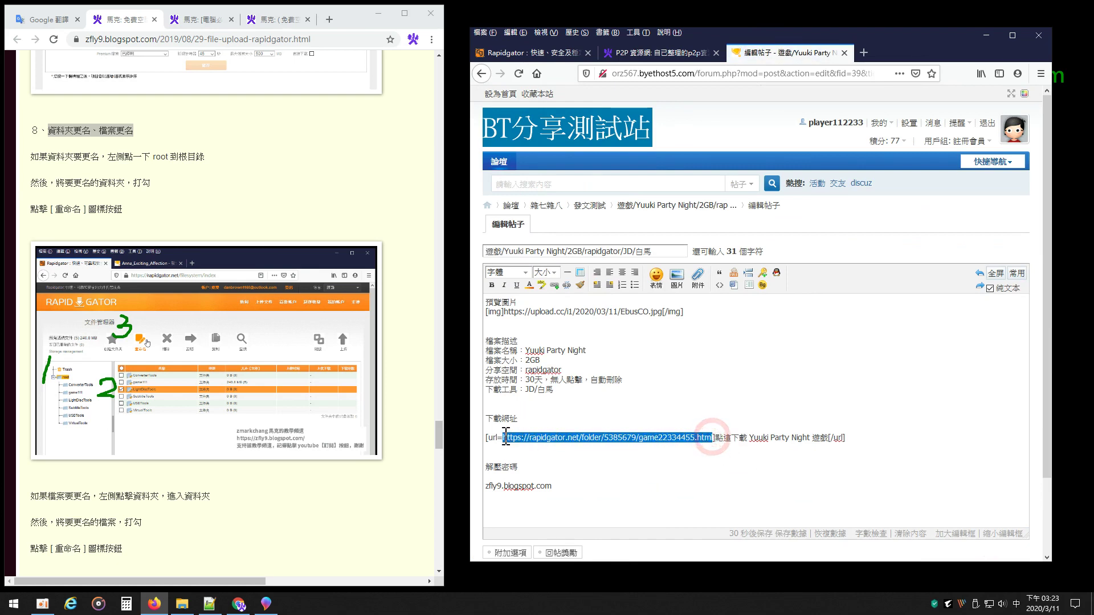
key(ctrl+v)
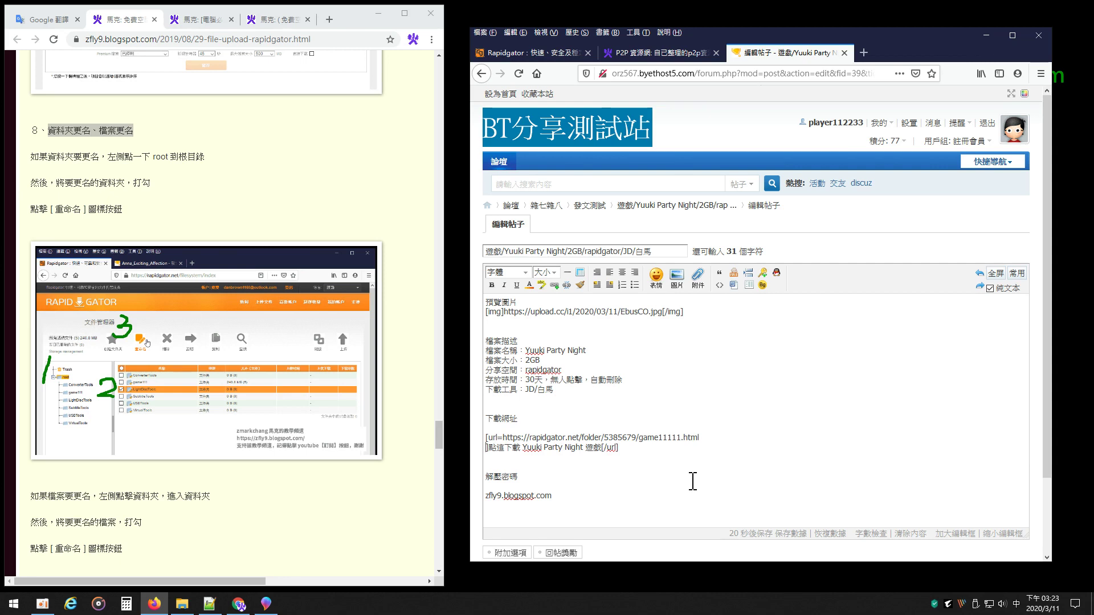
key(BackSpace)
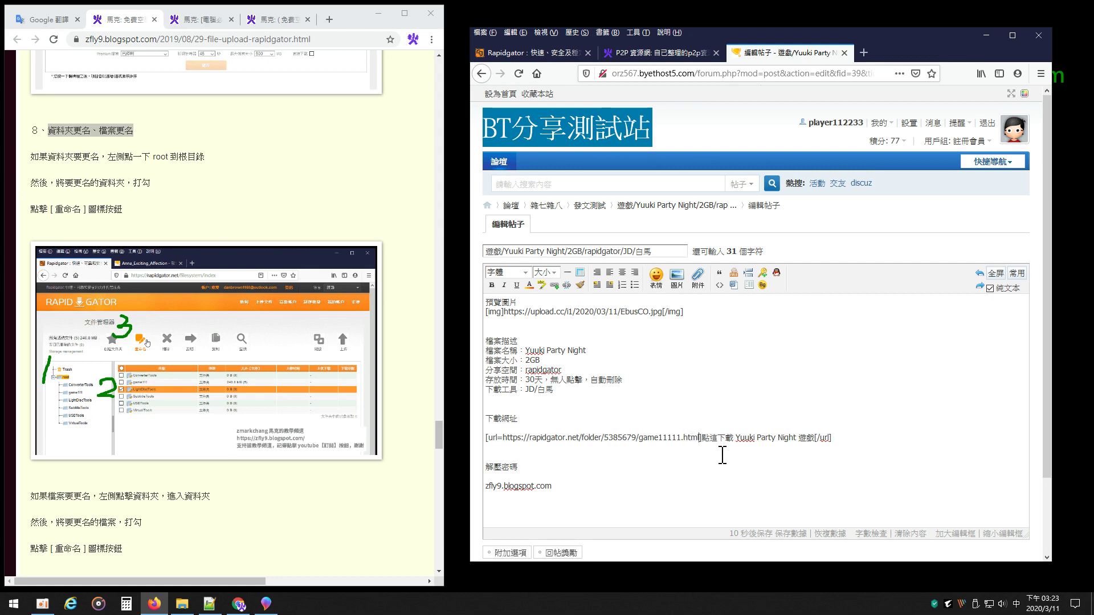
scroll(648, 482, down, 3)
click(497, 485)
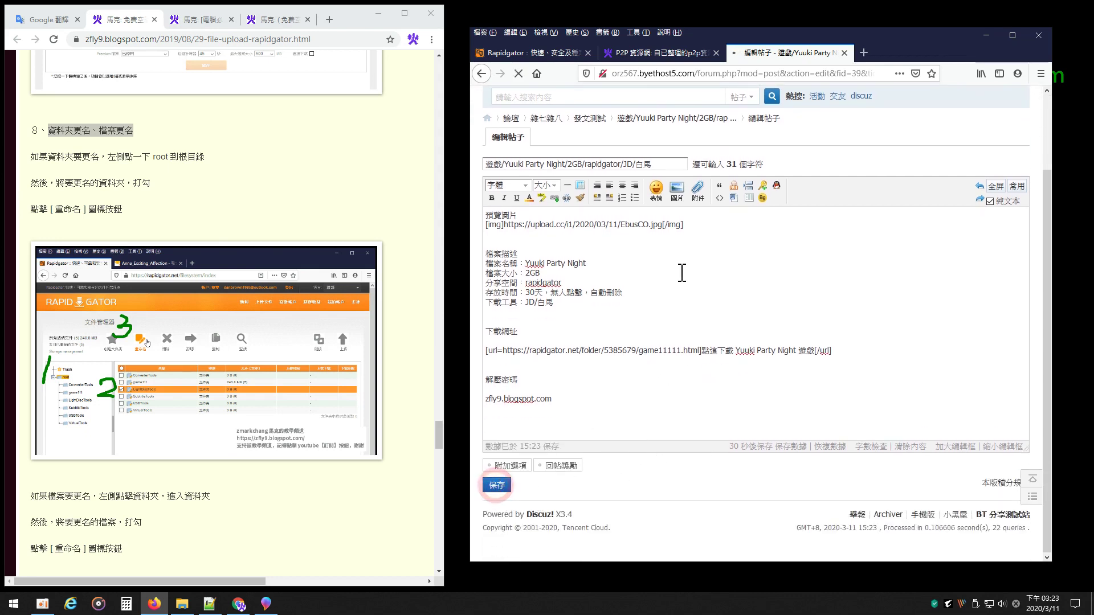
- Test the updated download link in the saved forum post, close the page it opens, and return to the file manager
scroll(737, 296, down, 10)
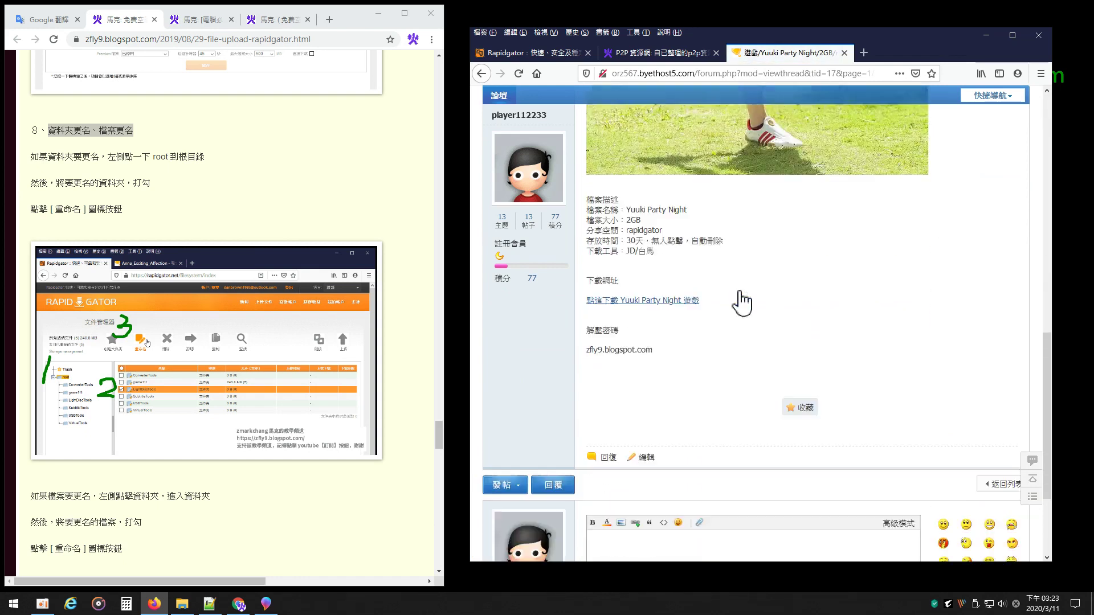
click(625, 209)
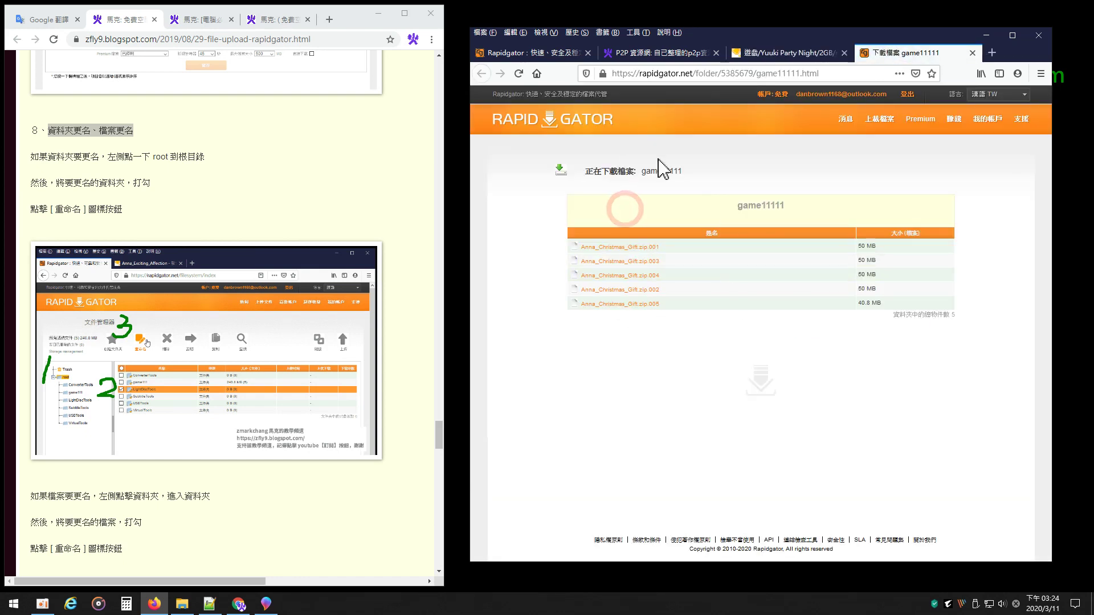
click(972, 52)
click(526, 55)
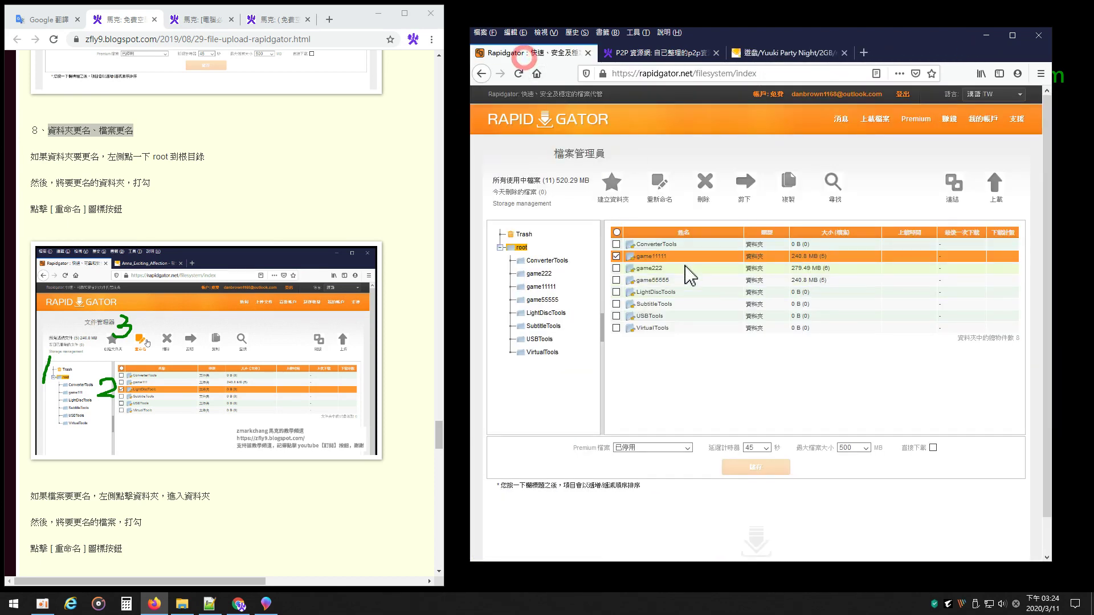
- Look at the rename prompt for Anna_Christmas_Gift.zip.002 in the game55555 folder, cancel it, and deselect the file
click(616, 254)
click(544, 300)
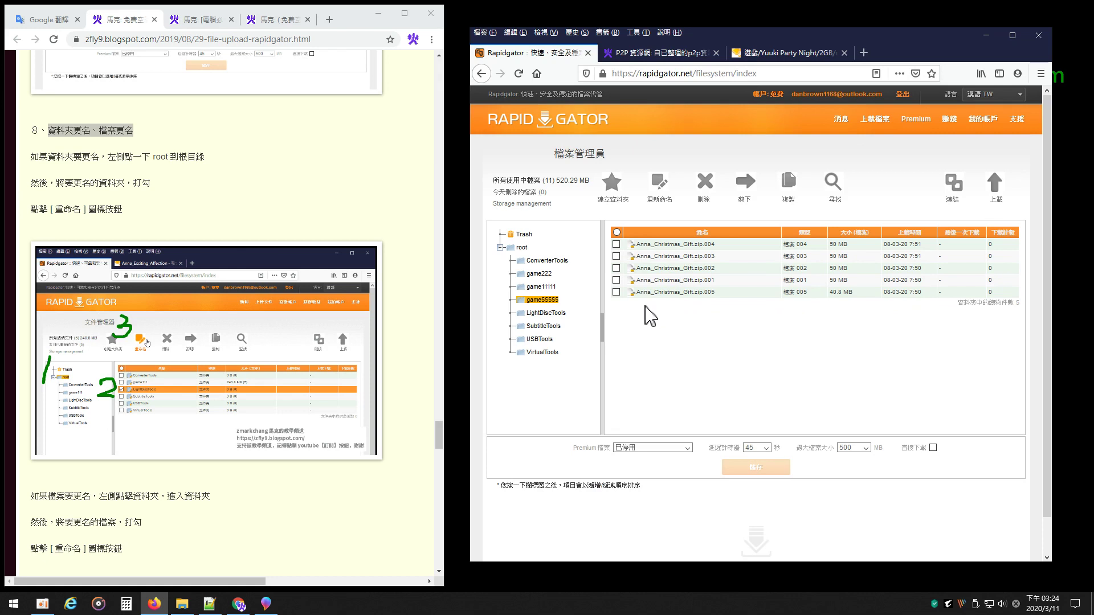
click(616, 269)
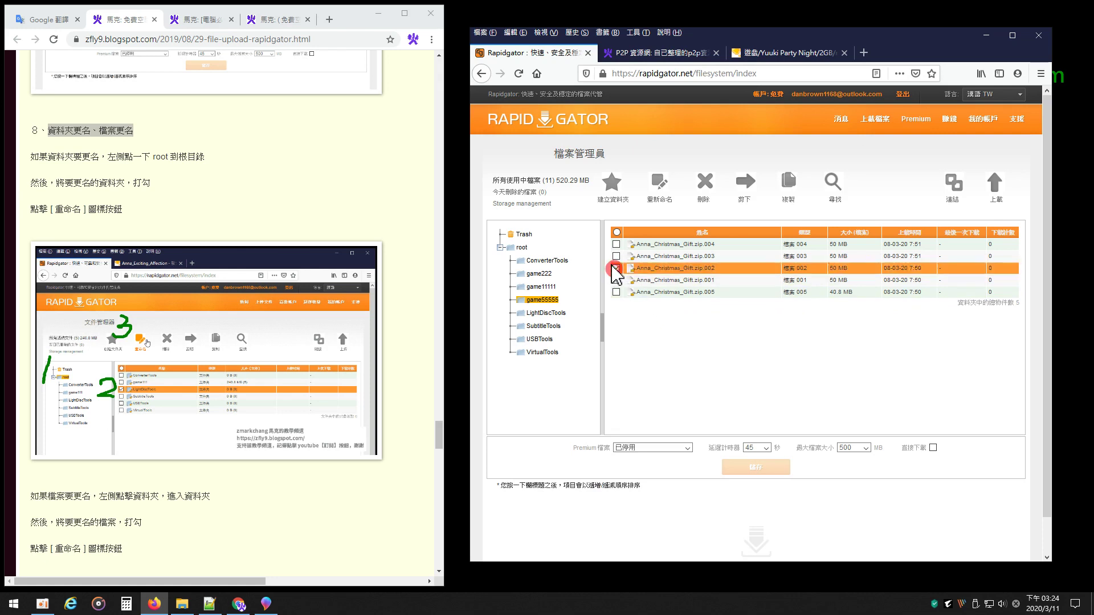
click(659, 197)
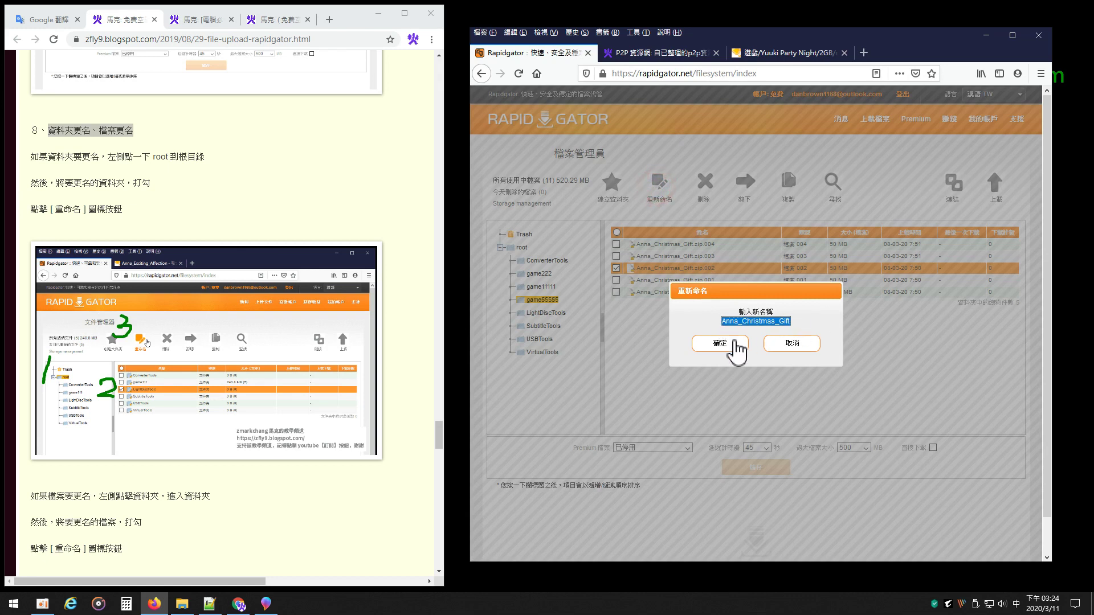
click(793, 346)
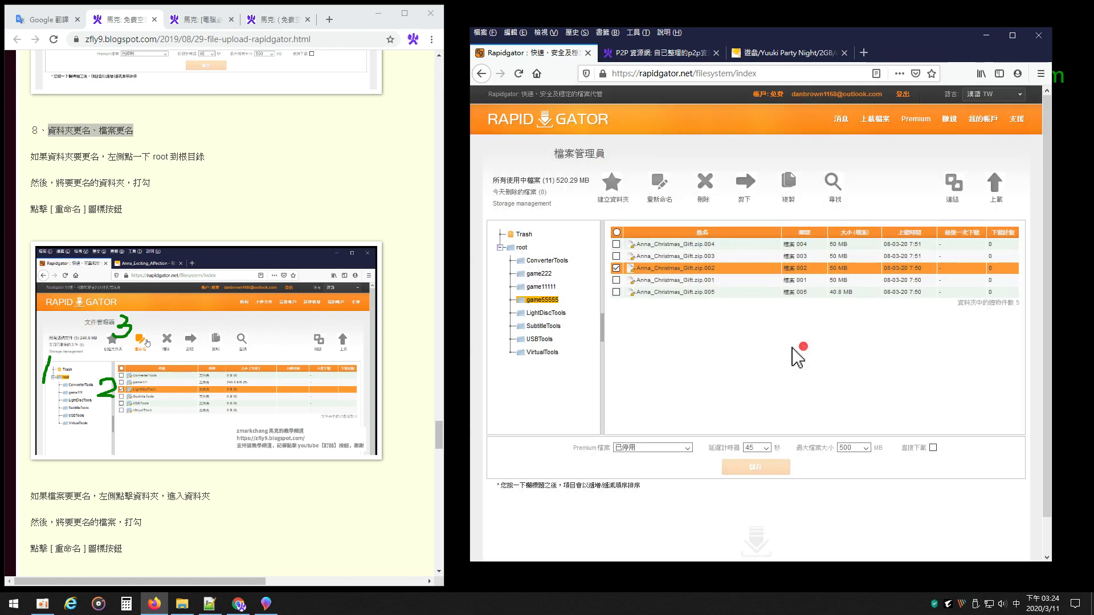
click(616, 268)
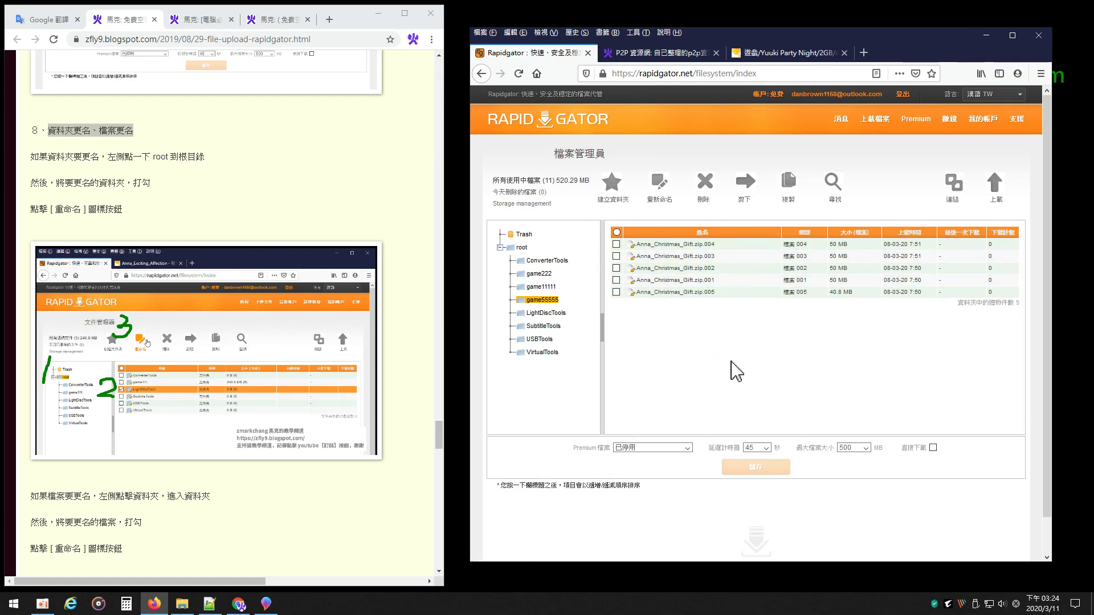
- Read on through the file renaming instructions to tutorial section 9, 刪除資料夾，刪除檔案
scroll(257, 262, down, 7)
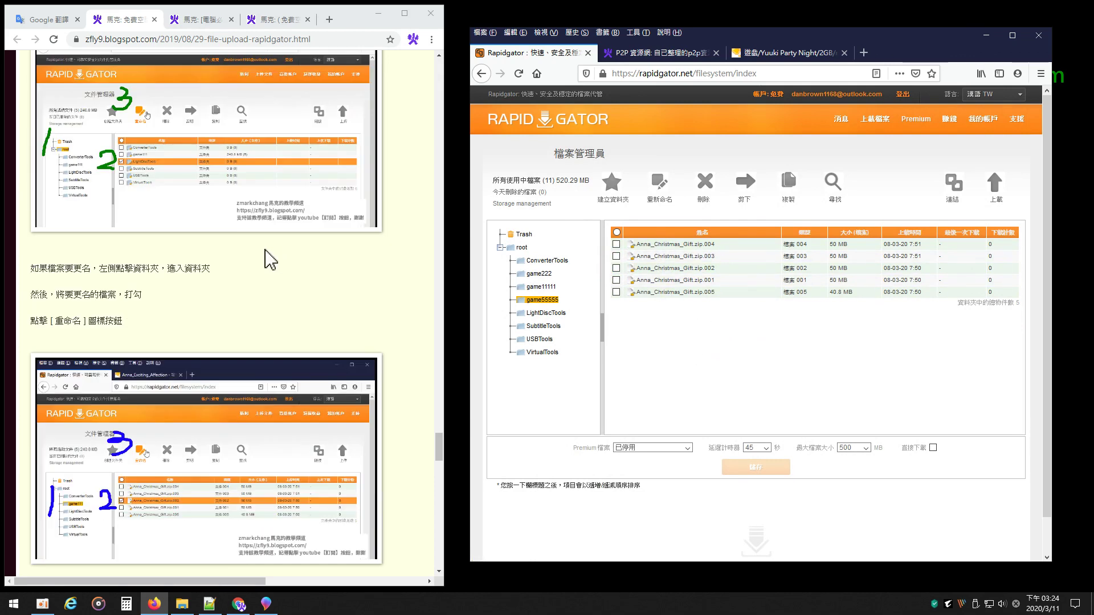
scroll(206, 252, down, 3)
scroll(216, 259, down, 3)
scroll(197, 183, down, 1)
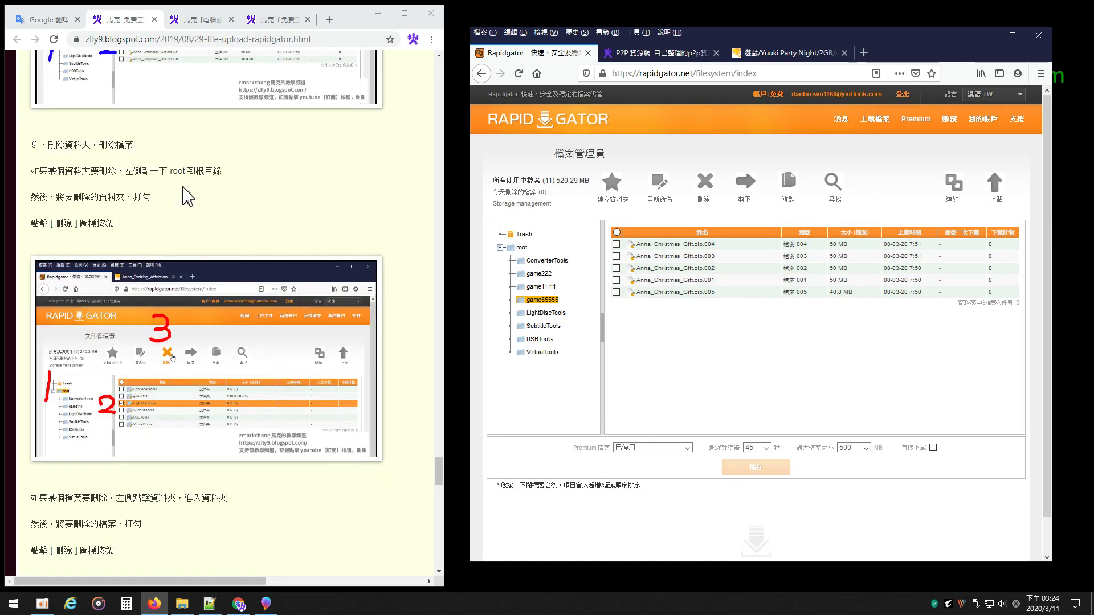
drag(48, 145, 137, 159)
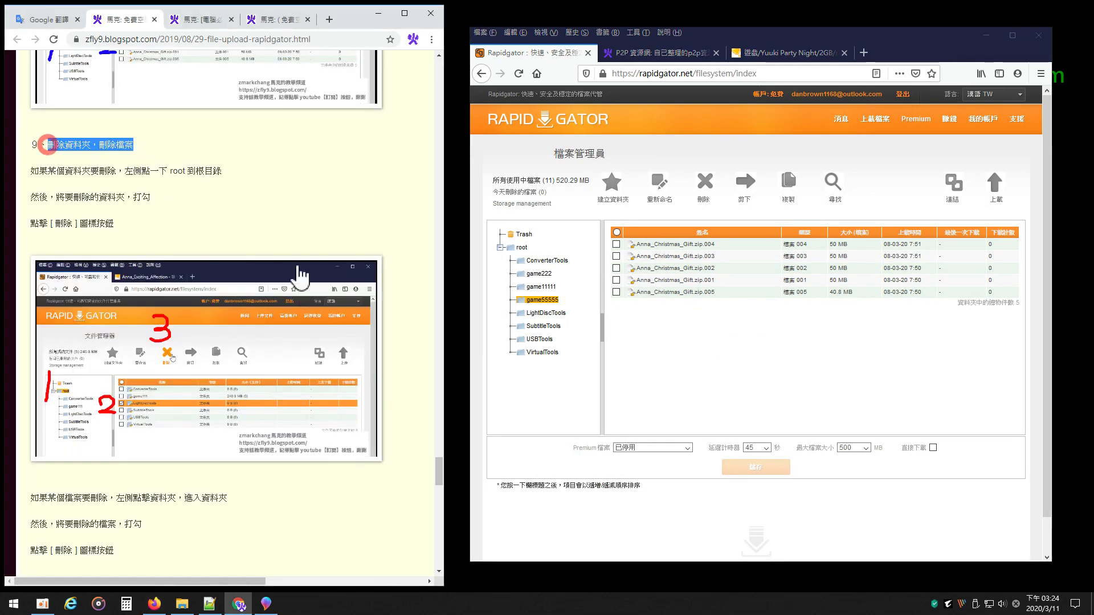
- Rename the VirtualTools folder in root as software22222
click(557, 425)
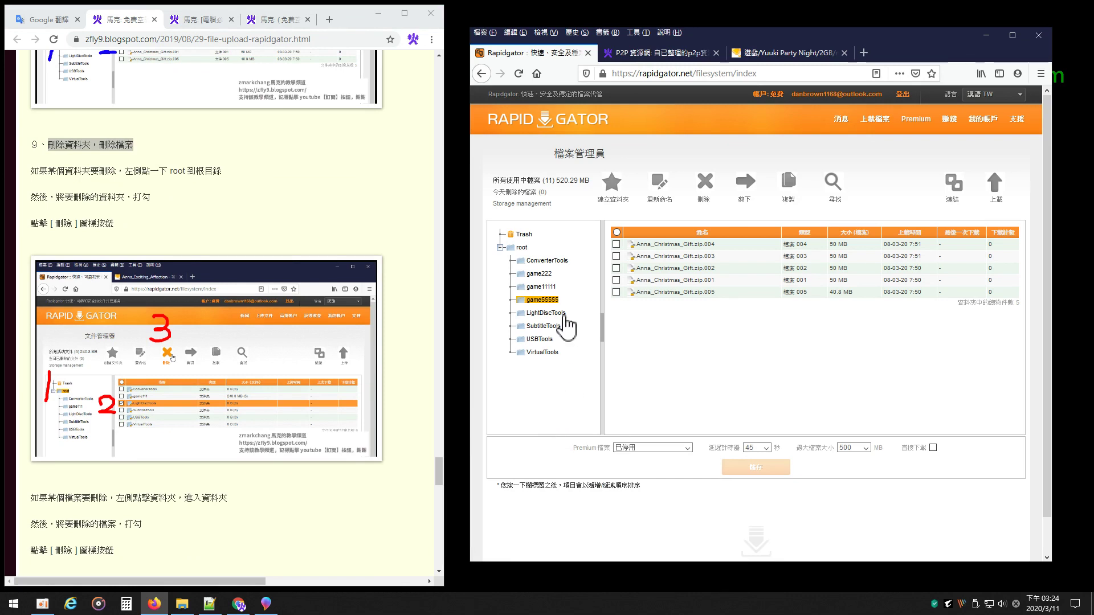
click(521, 247)
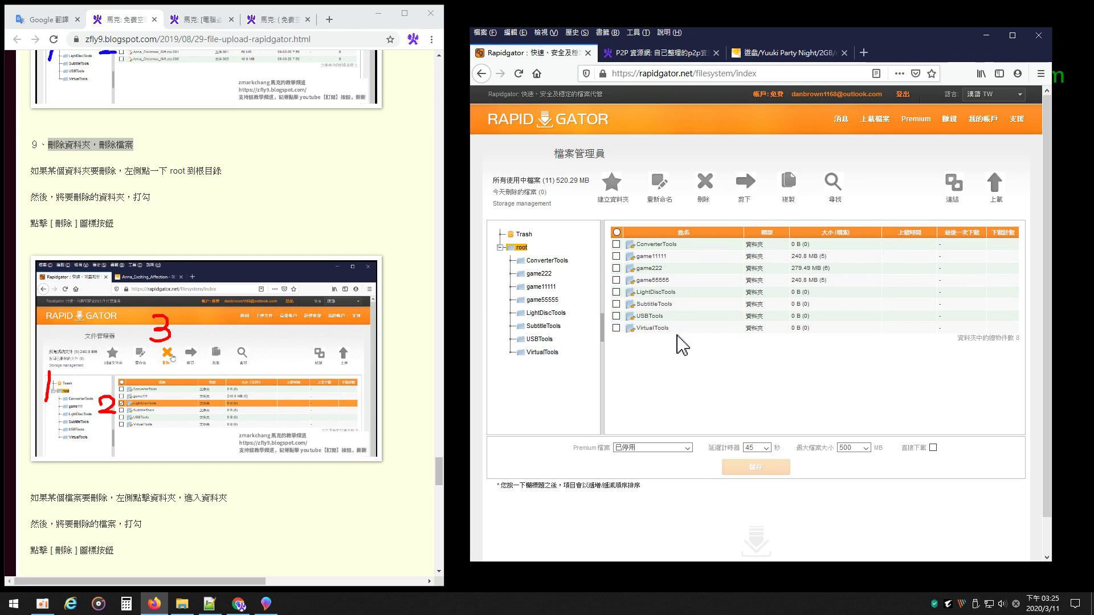
click(616, 327)
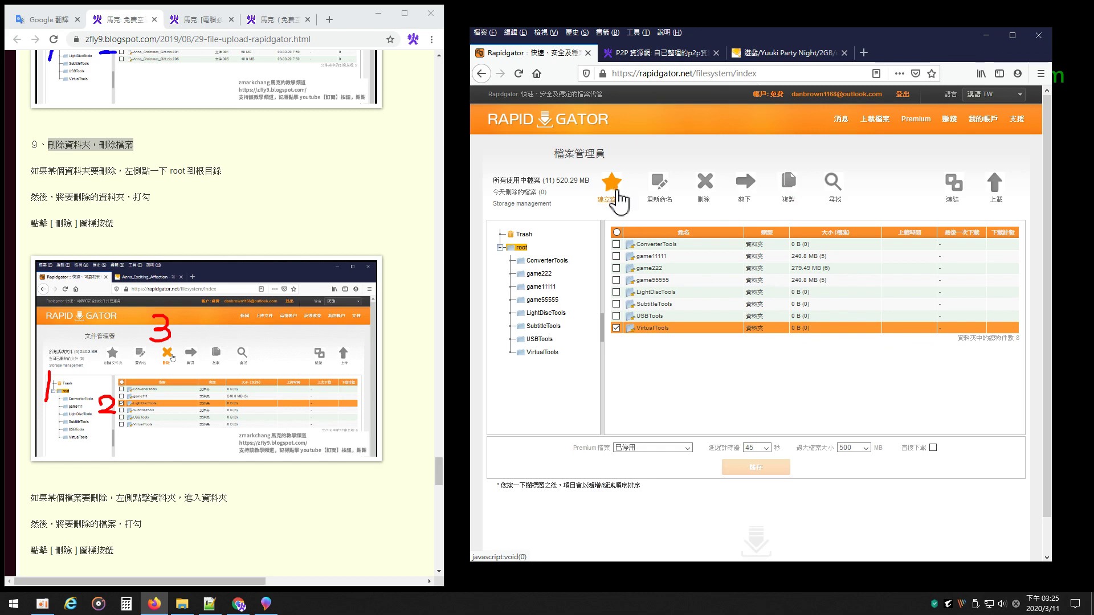
click(667, 192)
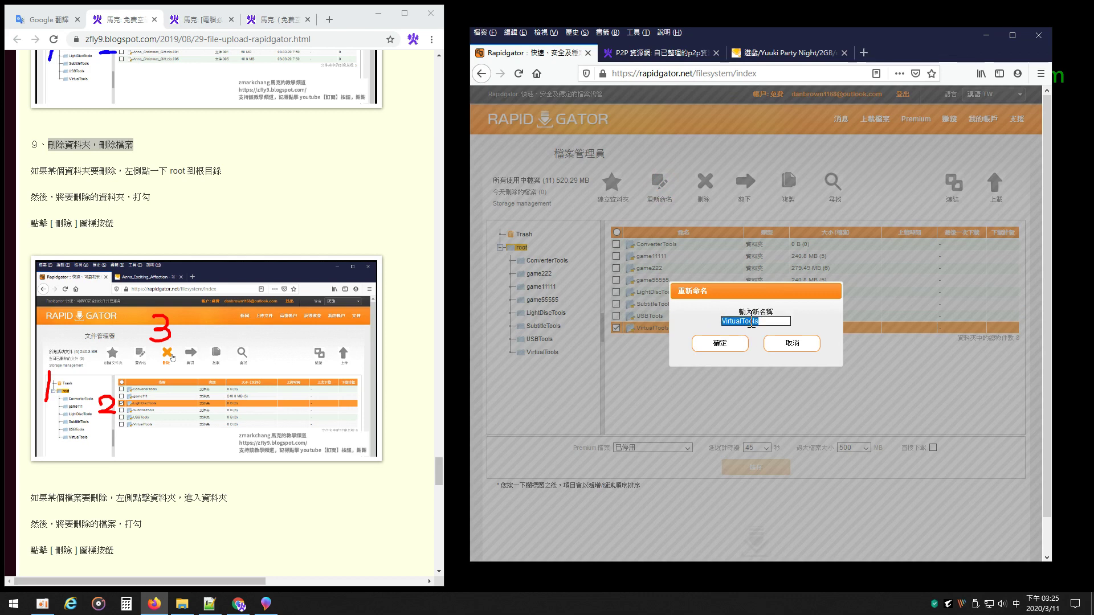
text(s)
text(oftware22222)
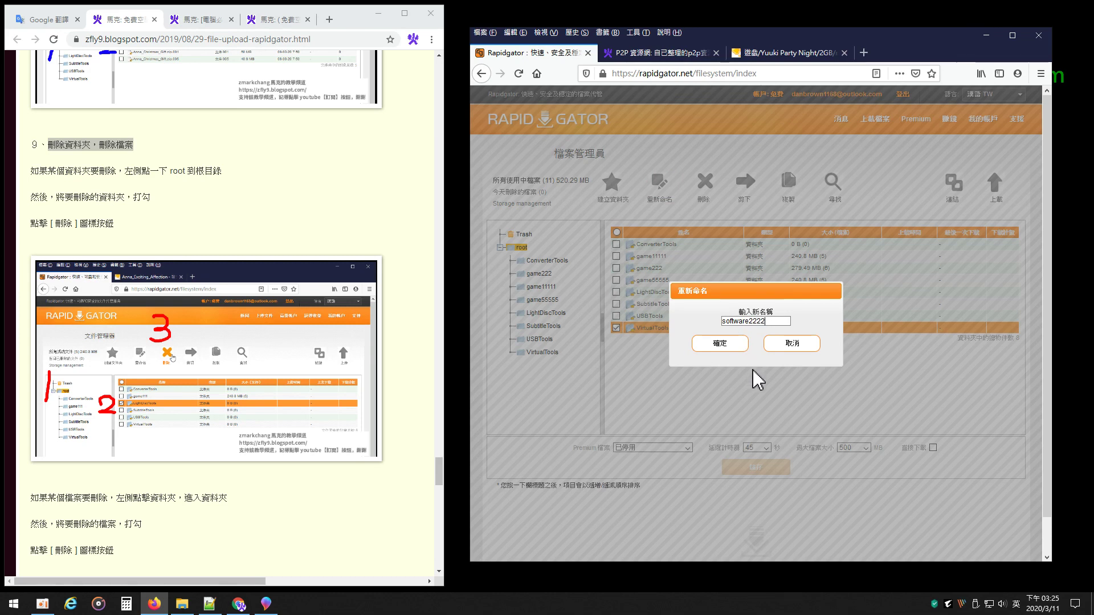
click(727, 342)
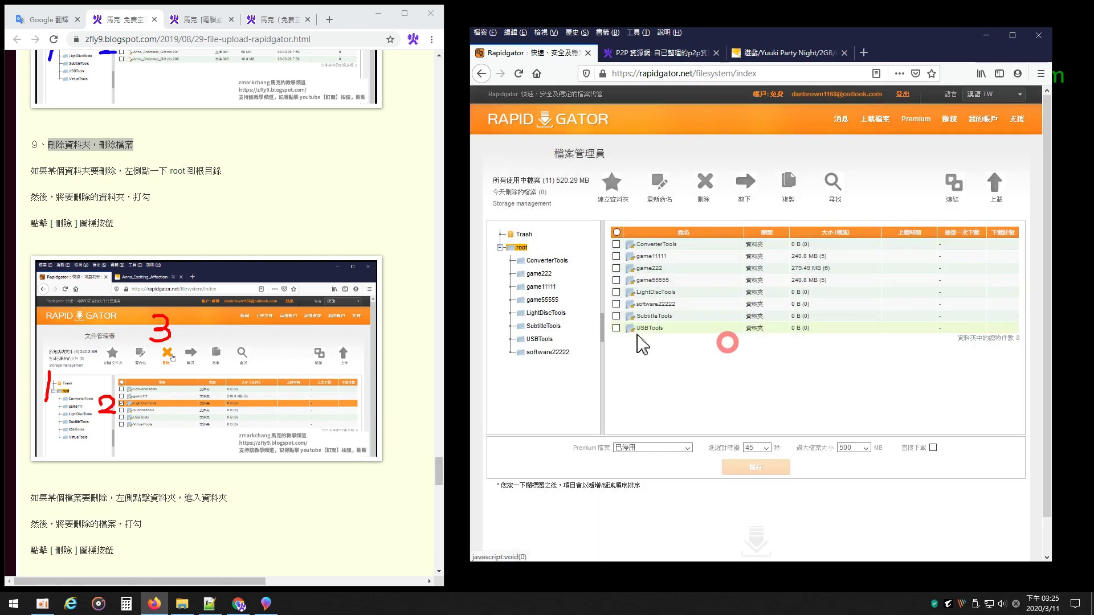
- Try to delete all five Anna_Christmas_Gift.zip parts from the game55555 folder, then read and dismiss the site's notice
click(661, 307)
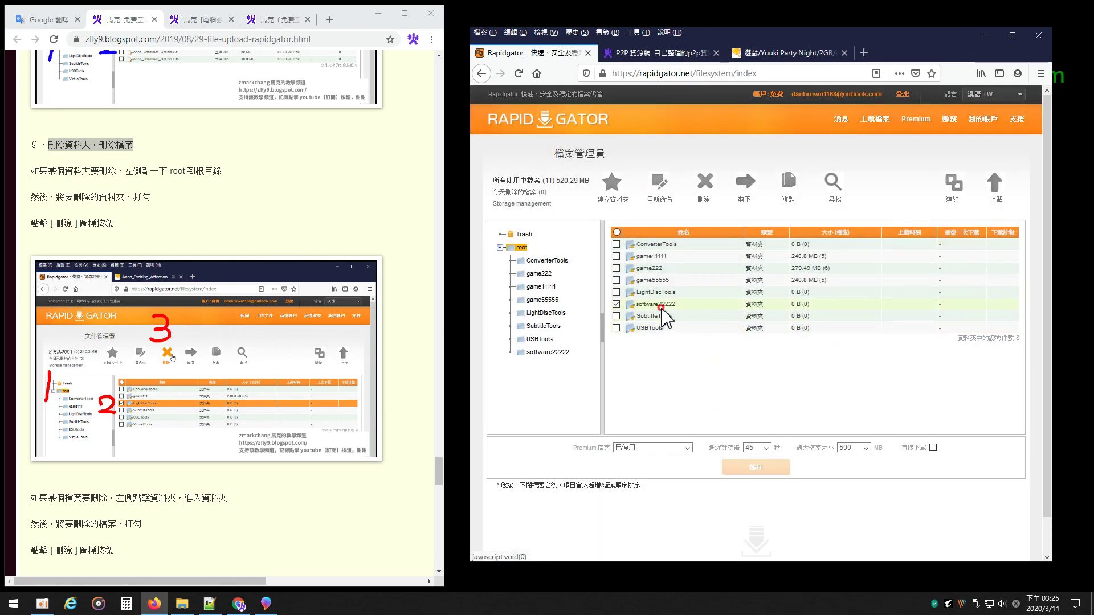
click(616, 304)
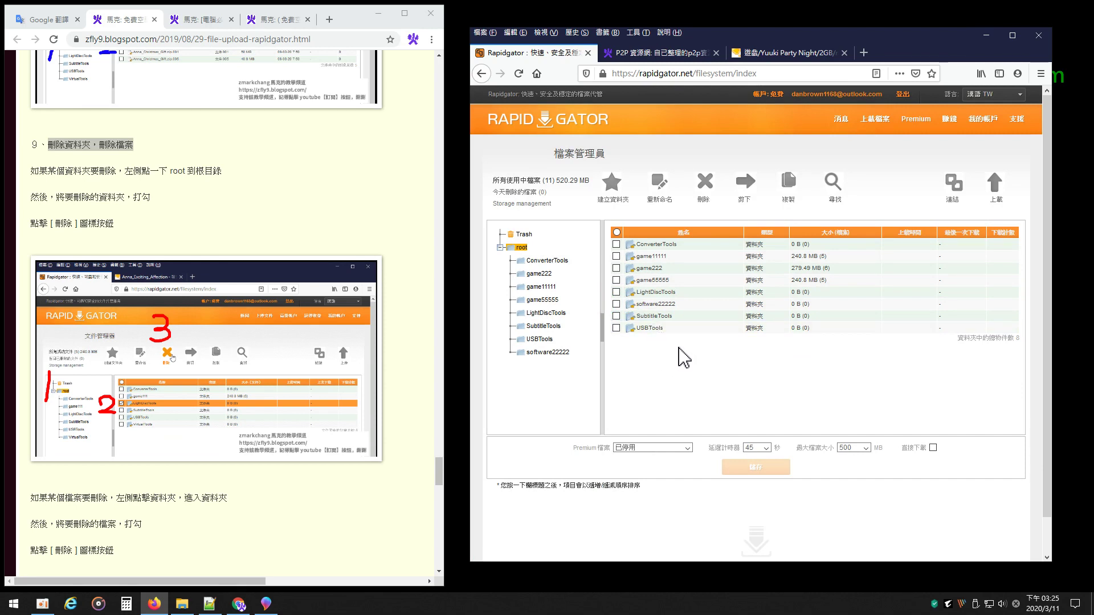
click(550, 300)
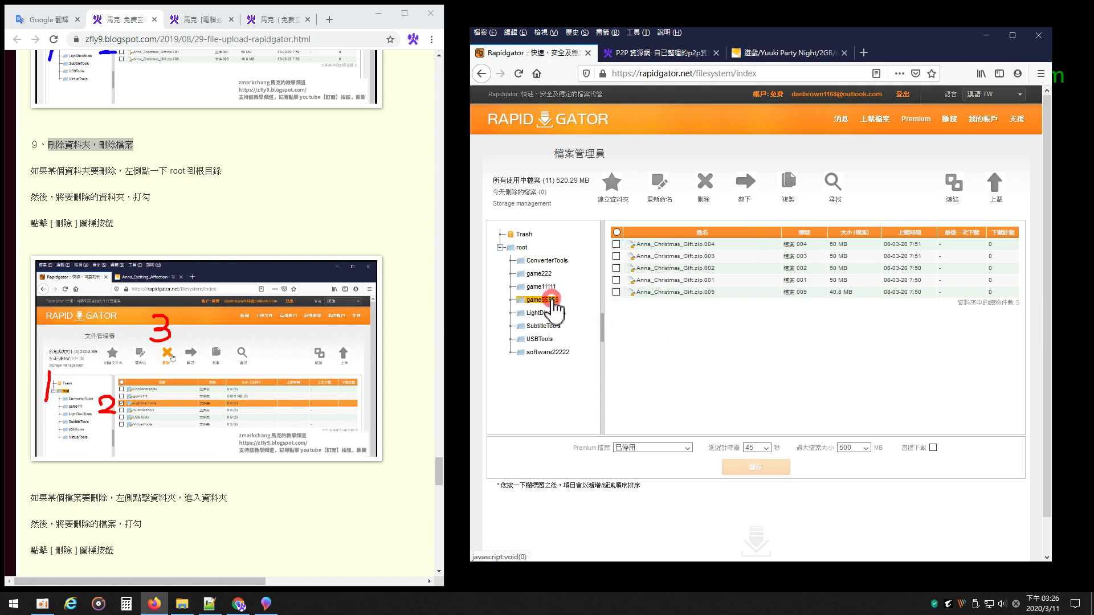
click(616, 292)
click(616, 280)
click(616, 267)
click(617, 256)
click(616, 244)
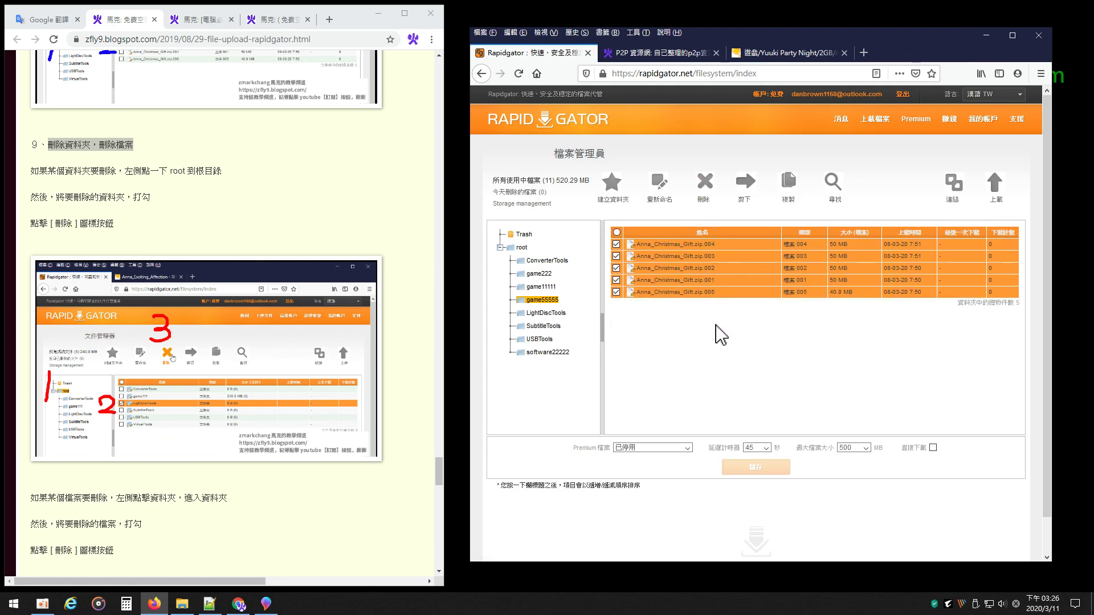
click(705, 191)
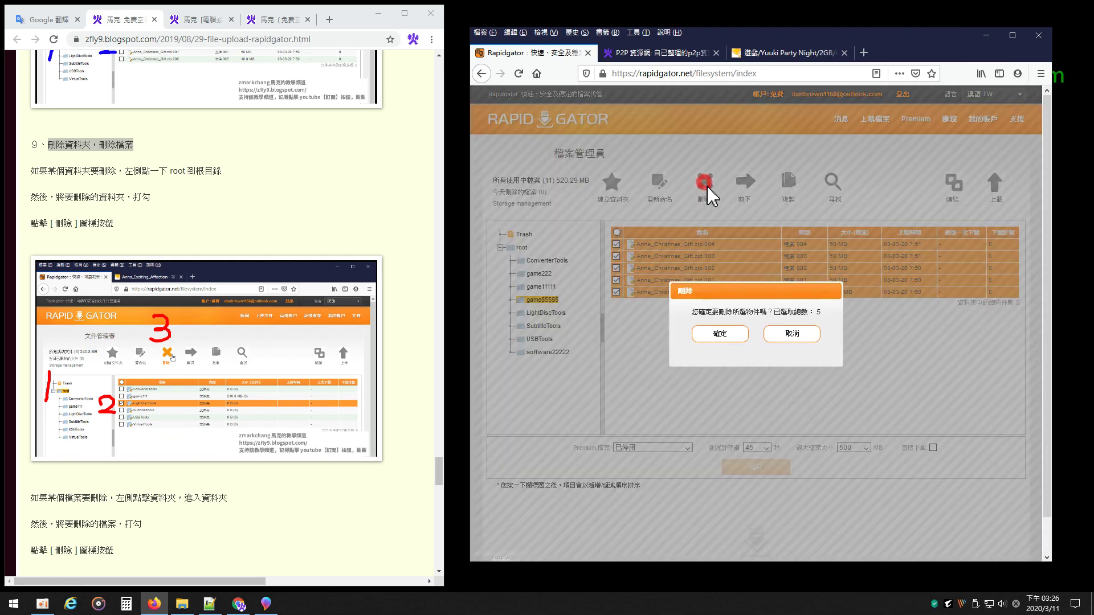
click(741, 335)
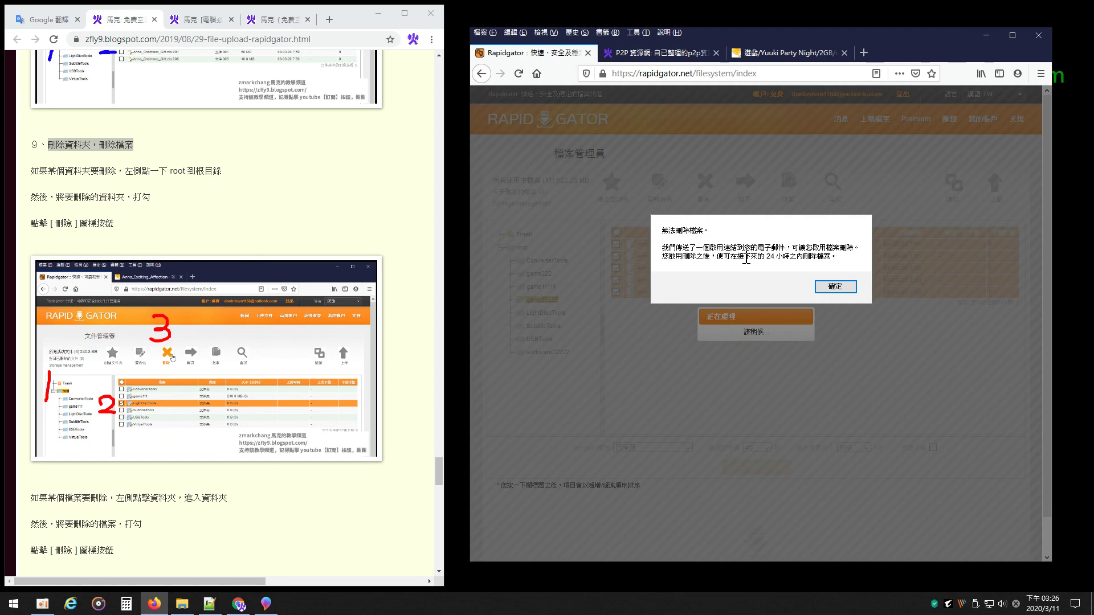
drag(668, 243, 837, 260)
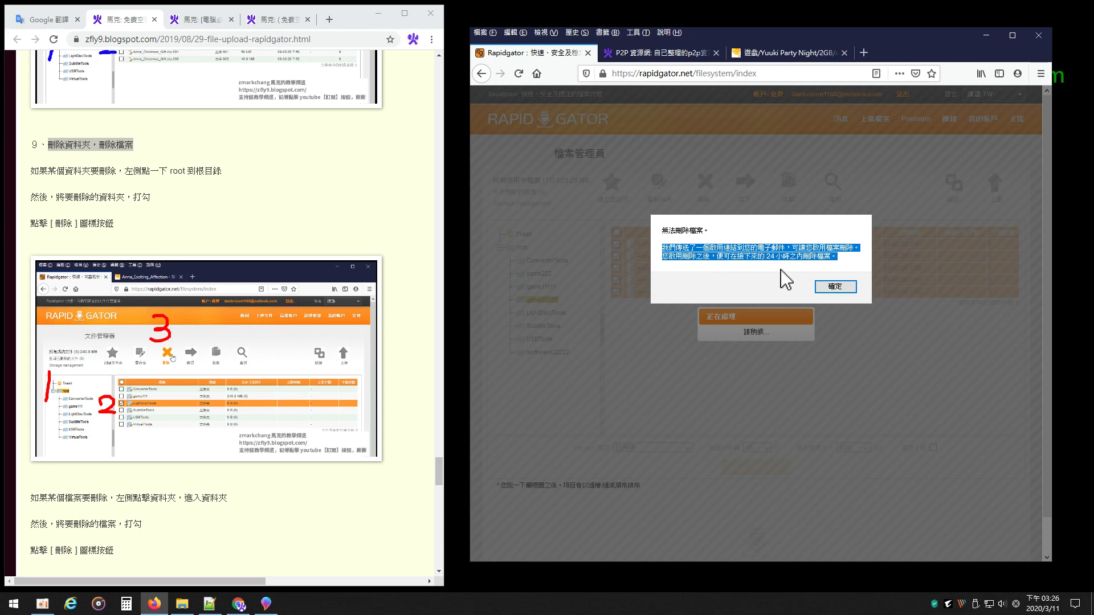
click(835, 286)
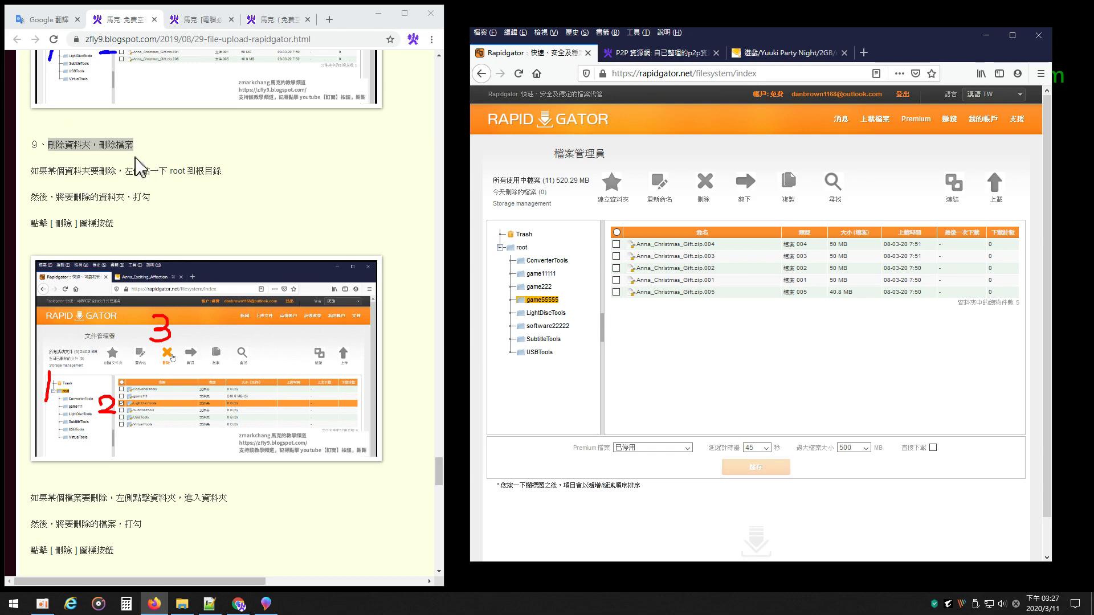
- Skim tutorial sections 7 to 9 on moving, renaming and deleting, and continue to section 10, 結束分享
scroll(139, 166, up, 10)
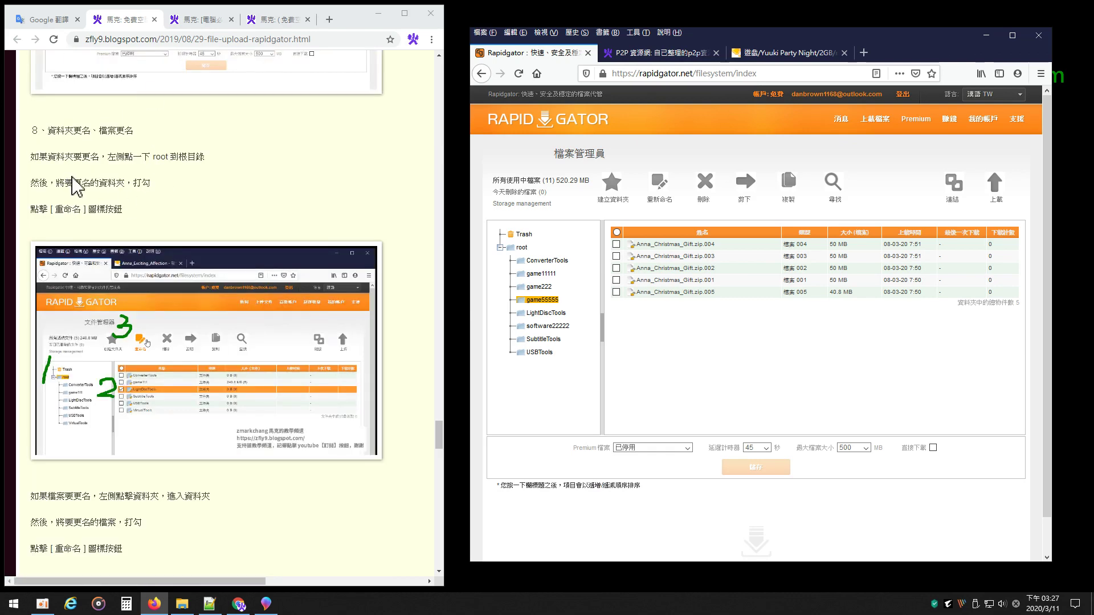
scroll(212, 152, down, 10)
scroll(263, 166, down, 4)
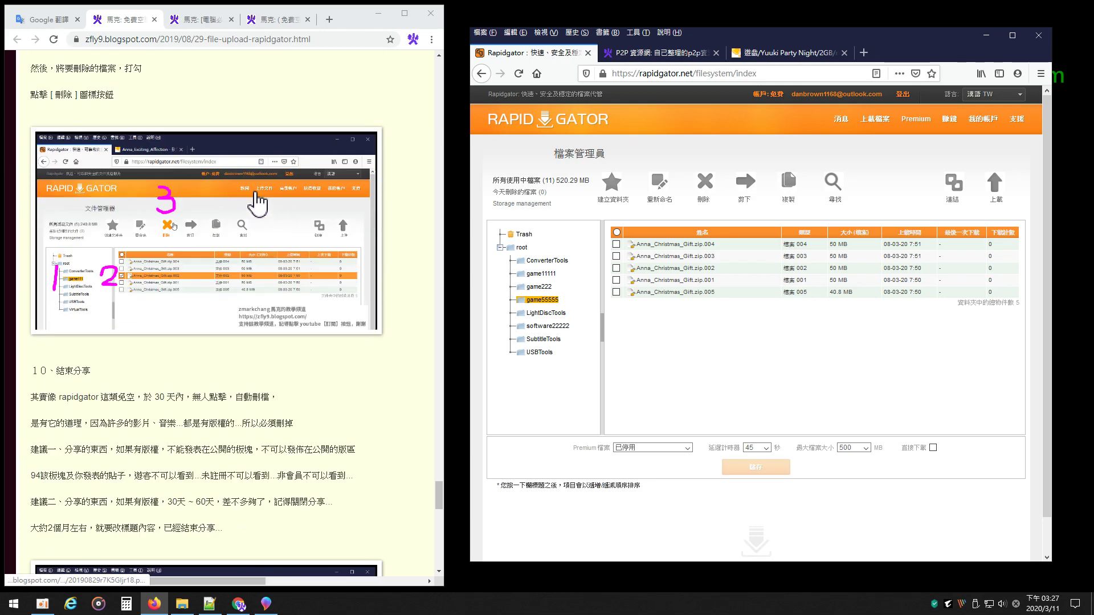
scroll(257, 191, up, 8)
scroll(194, 177, up, 15)
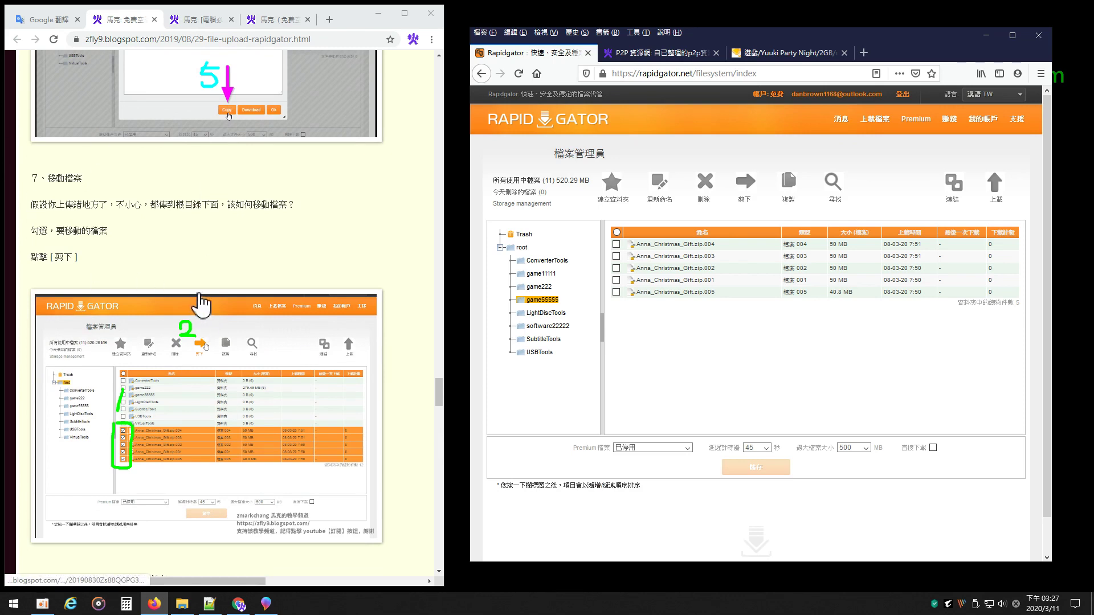
scroll(240, 298, down, 12)
scroll(255, 299, down, 8)
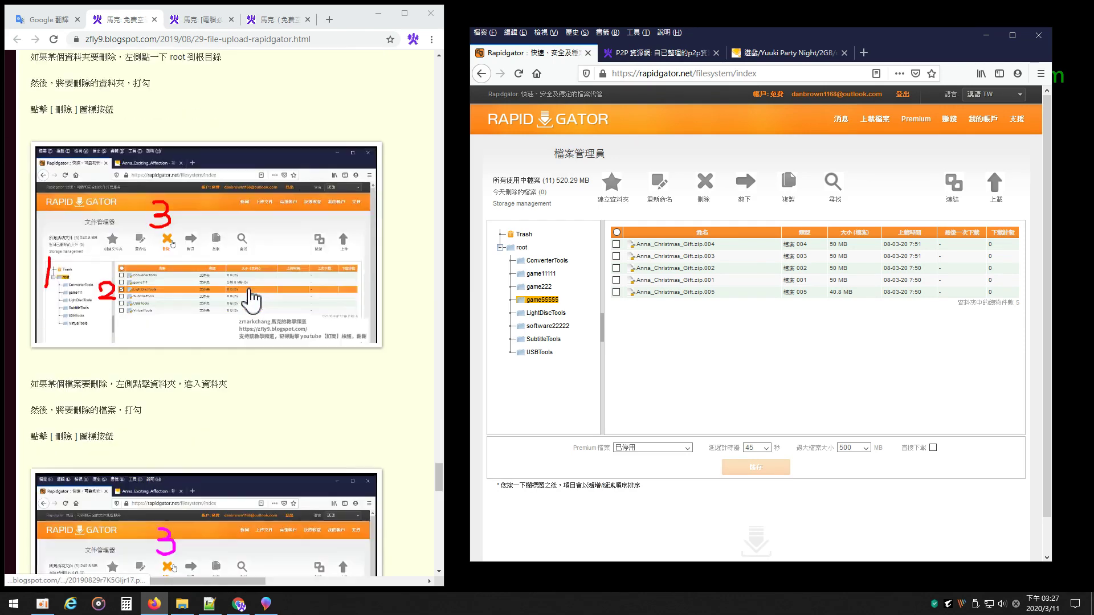
scroll(212, 200, down, 4)
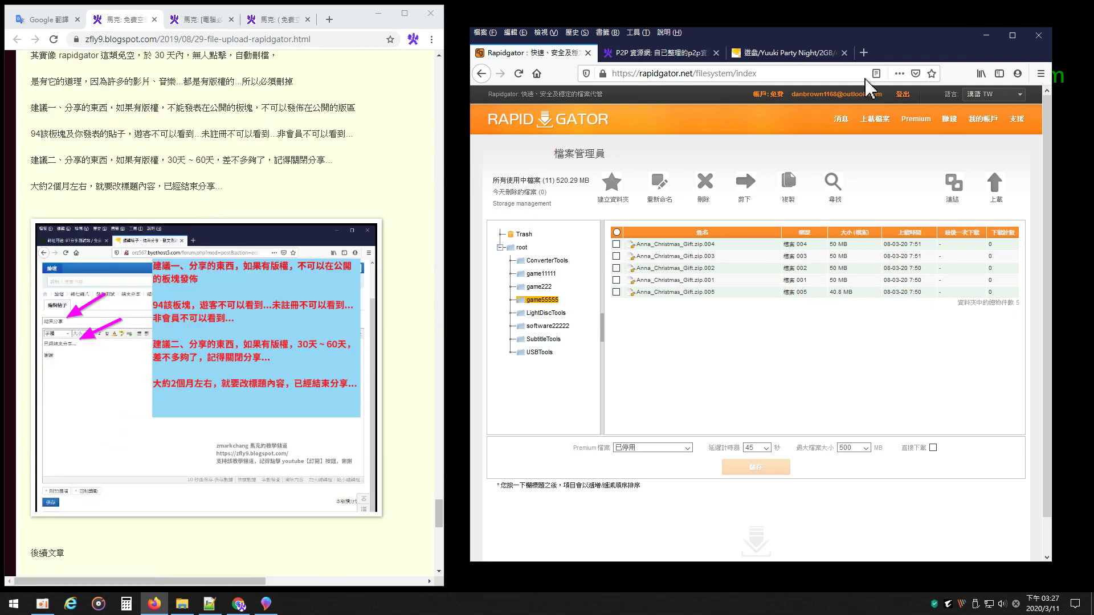
- Bring up the Yuuki Party Night forum post, minimize its browser window, and read section 10's explanation of automatic file deletion and copyright
click(803, 53)
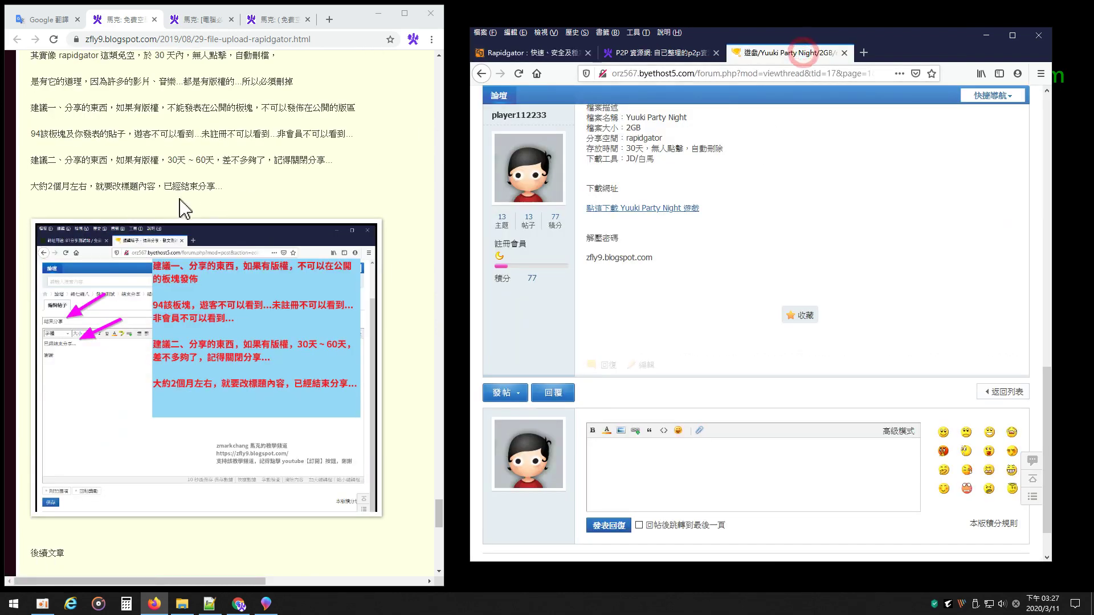
scroll(179, 199, up, 3)
drag(94, 199, 59, 200)
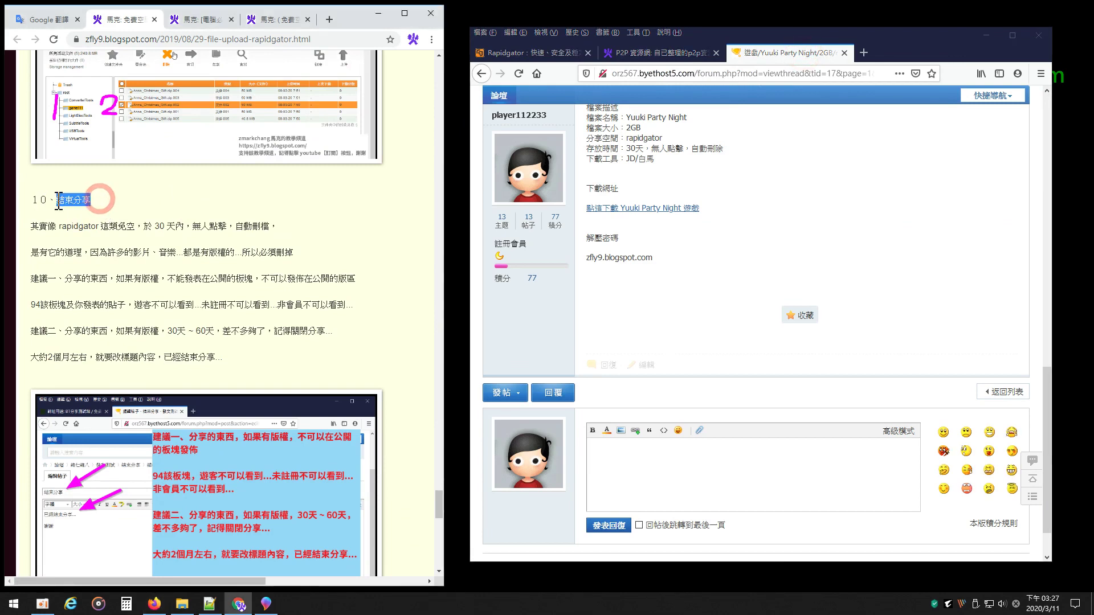
drag(38, 226, 270, 227)
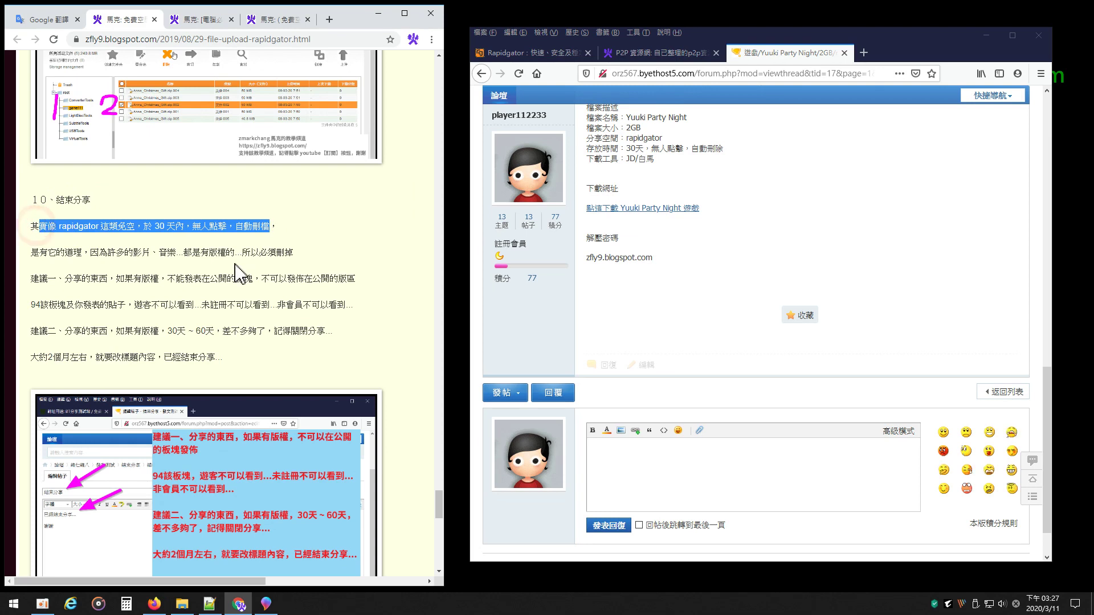
click(987, 36)
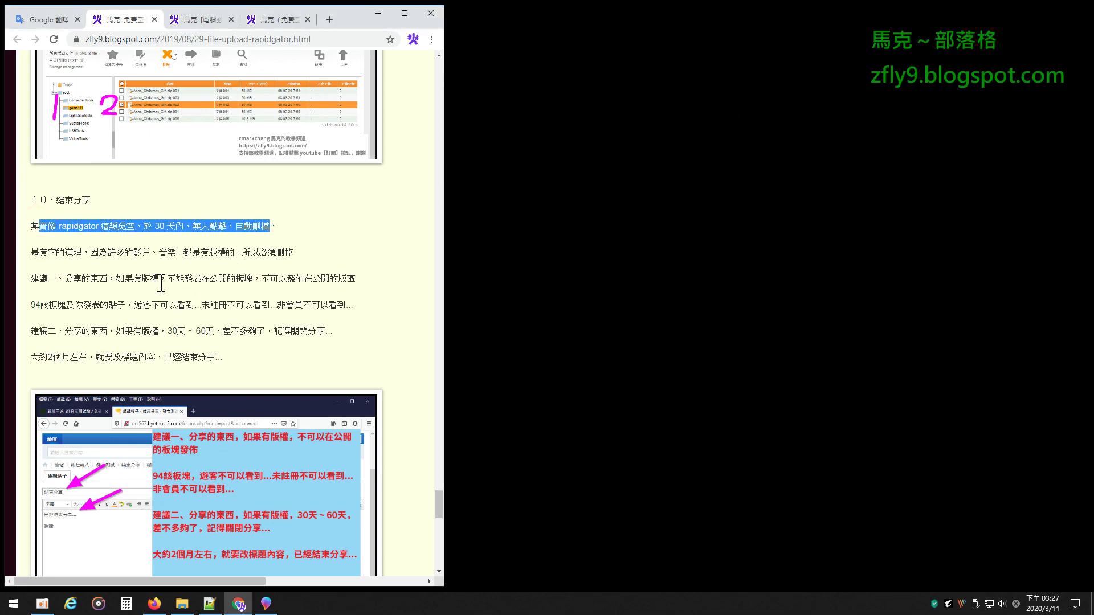
drag(32, 252, 313, 262)
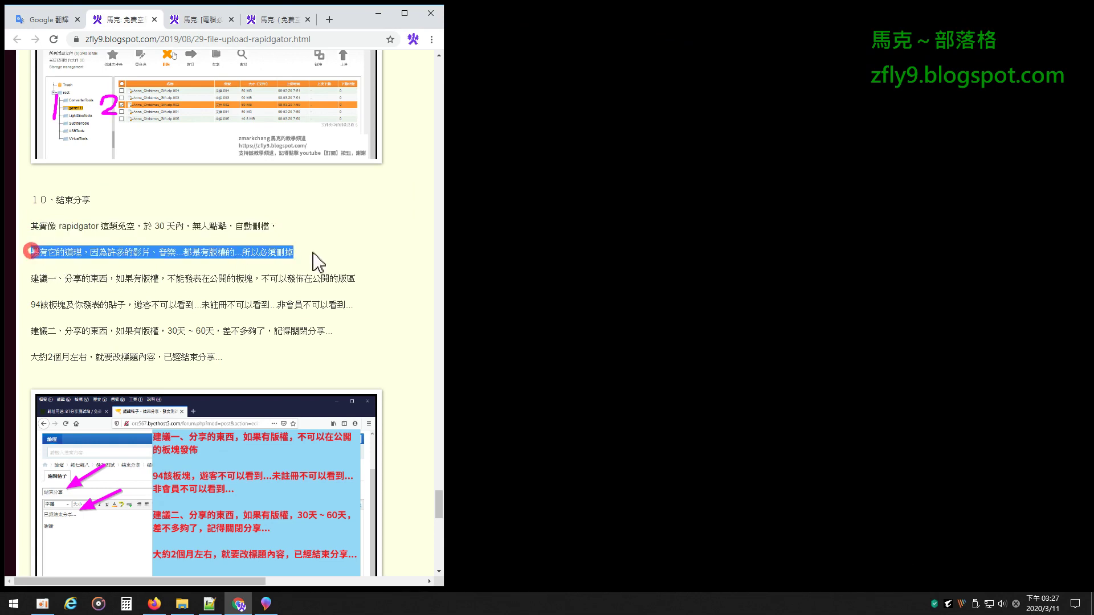
click(213, 254)
double_click(213, 254)
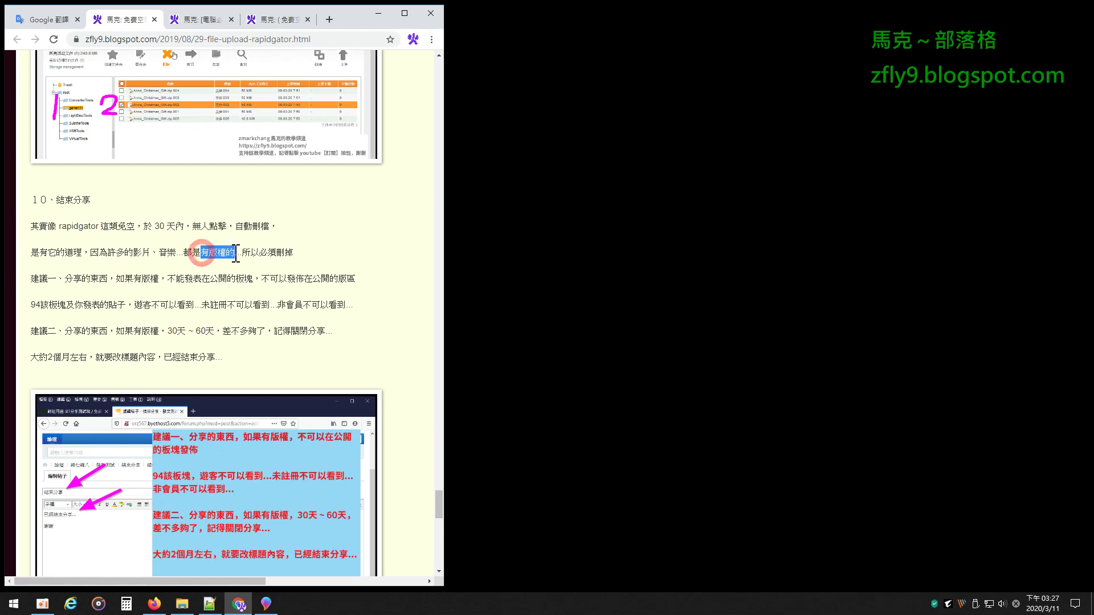
drag(238, 254, 294, 254)
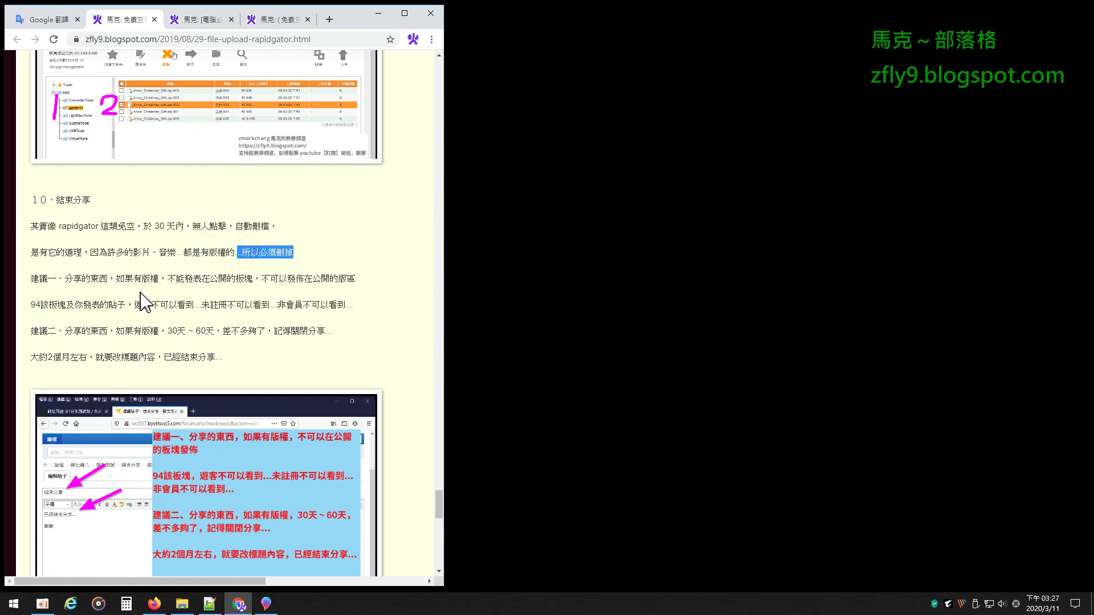
- Read suggestion one in section 10, highlighting its phrases about posting copyrighted shares in public boards
drag(161, 278, 133, 278)
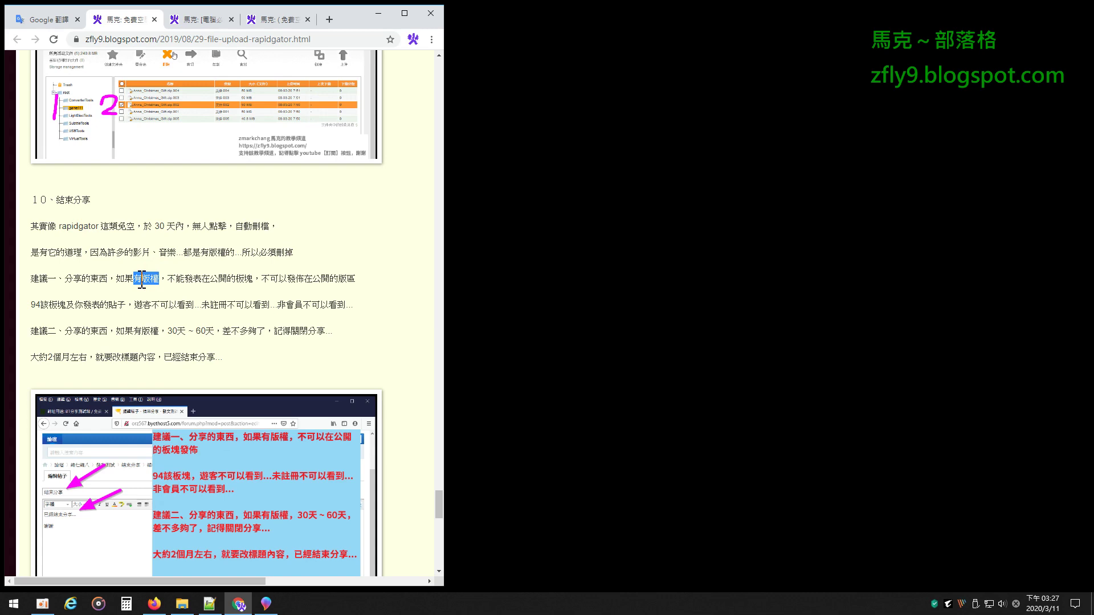
drag(168, 278, 208, 280)
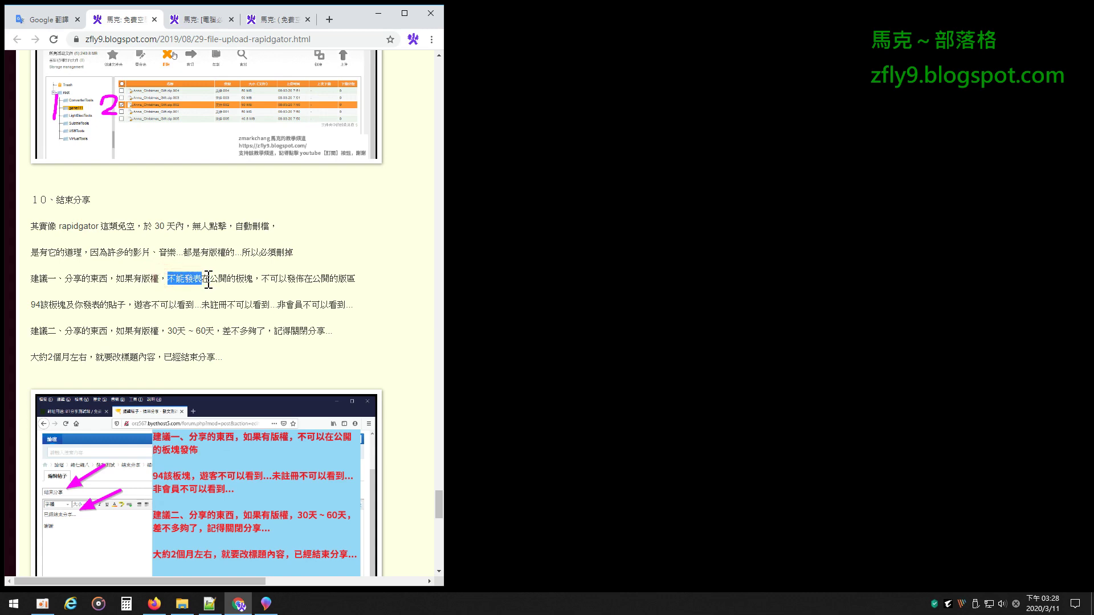
double_click(215, 280)
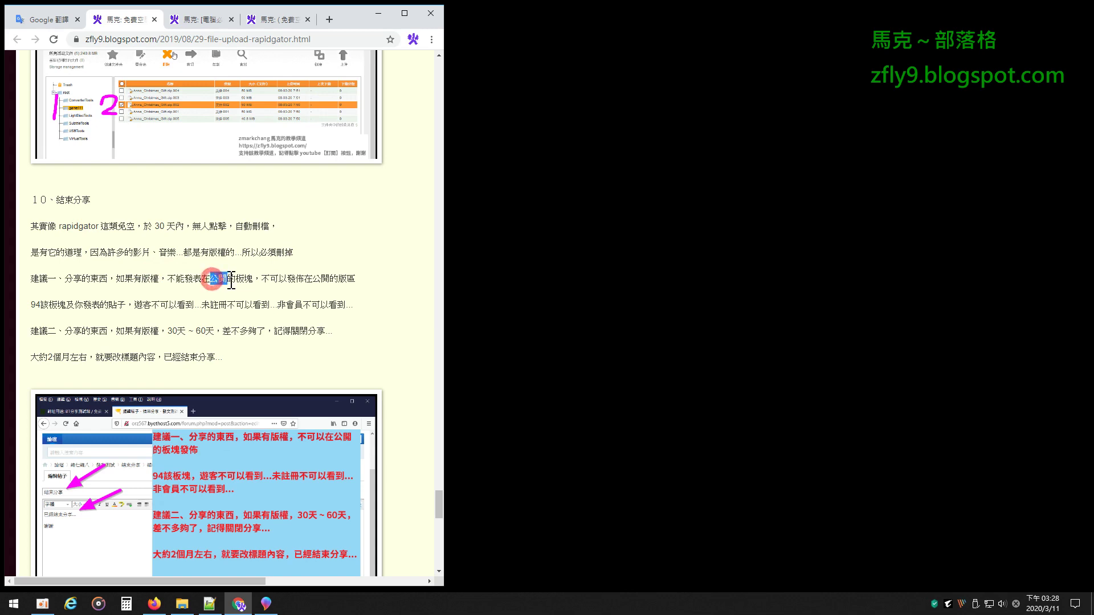
click(311, 280)
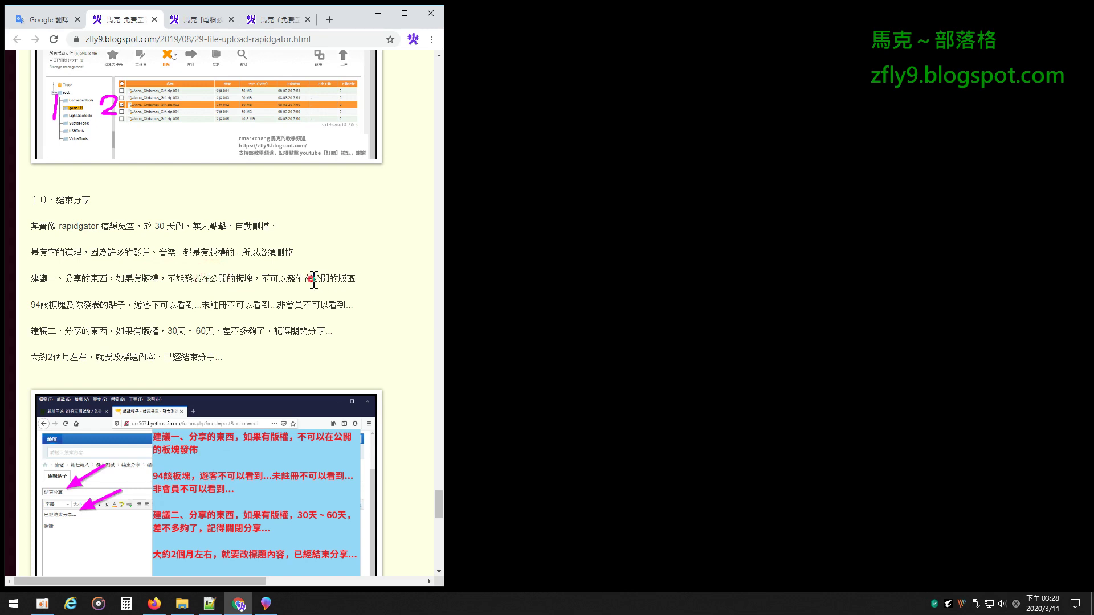
drag(260, 279, 291, 281)
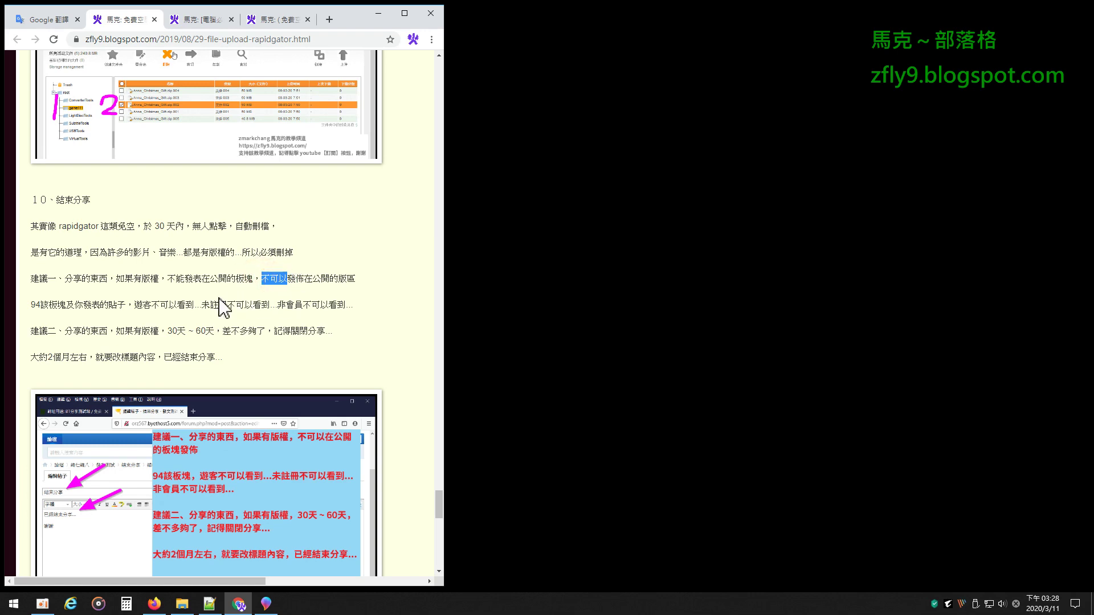
double_click(172, 278)
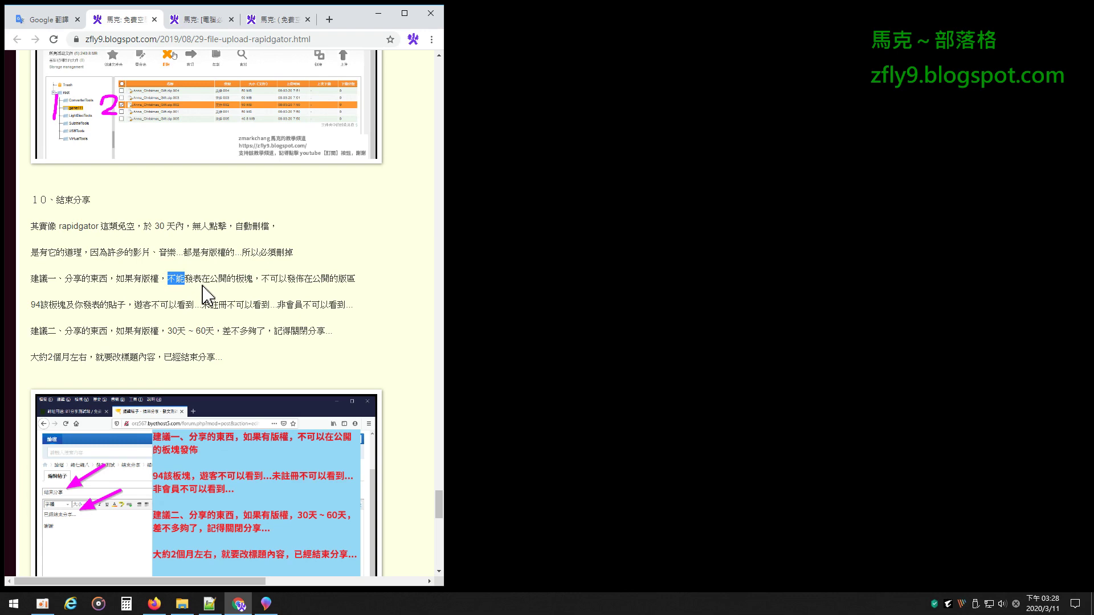
drag(262, 278, 288, 279)
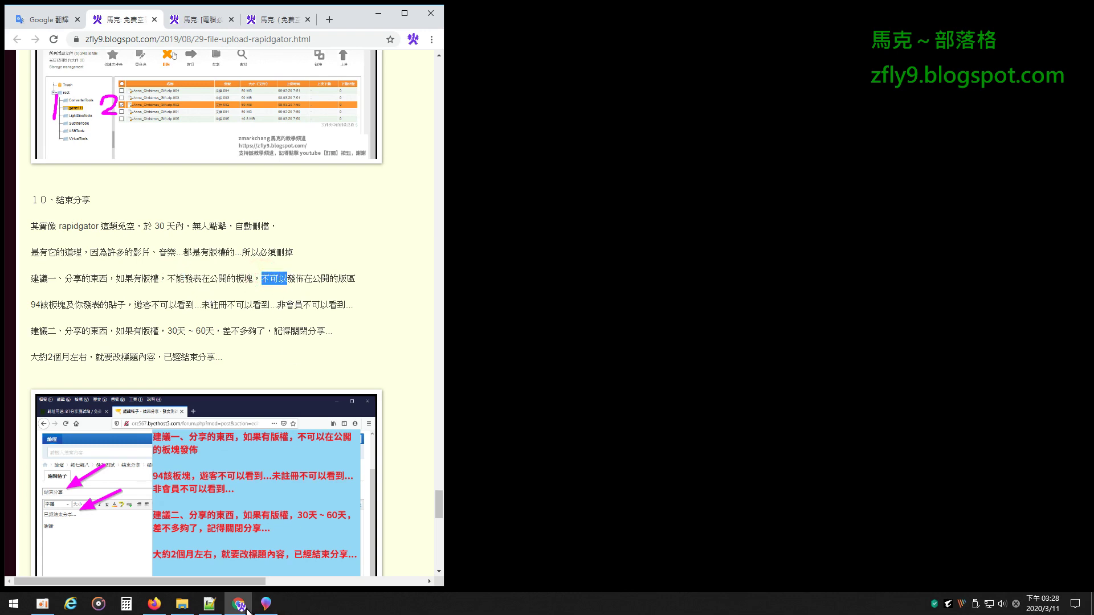
- Switch back to Firefox, view the P2P 資源網 page, and copy the address of the Yuuki Party Night forum thread
click(153, 604)
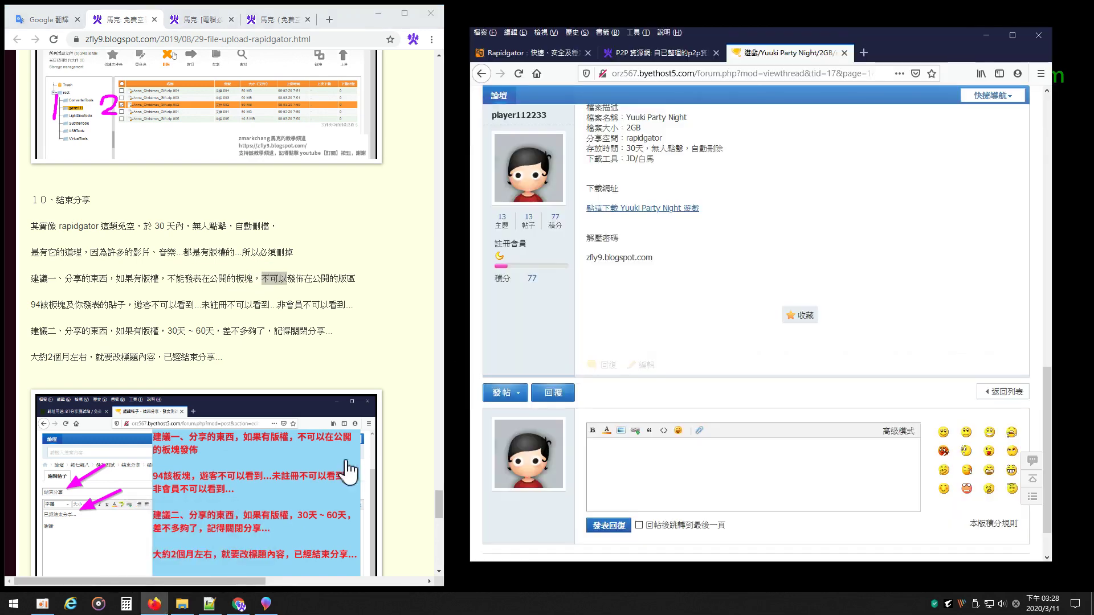
click(650, 51)
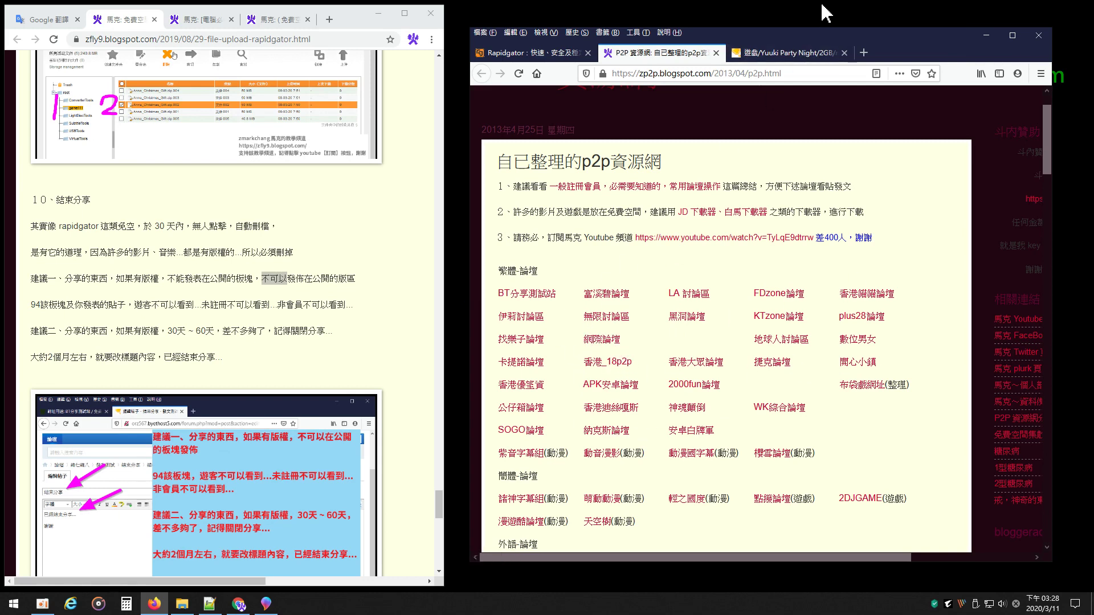
click(789, 53)
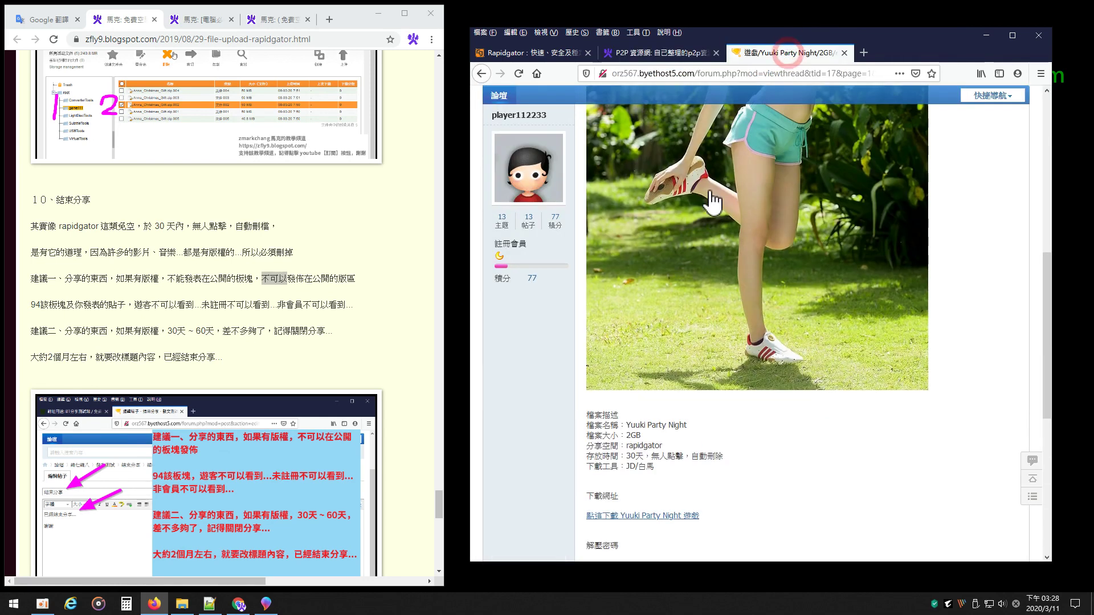
click(712, 73)
right_click(710, 73)
click(740, 108)
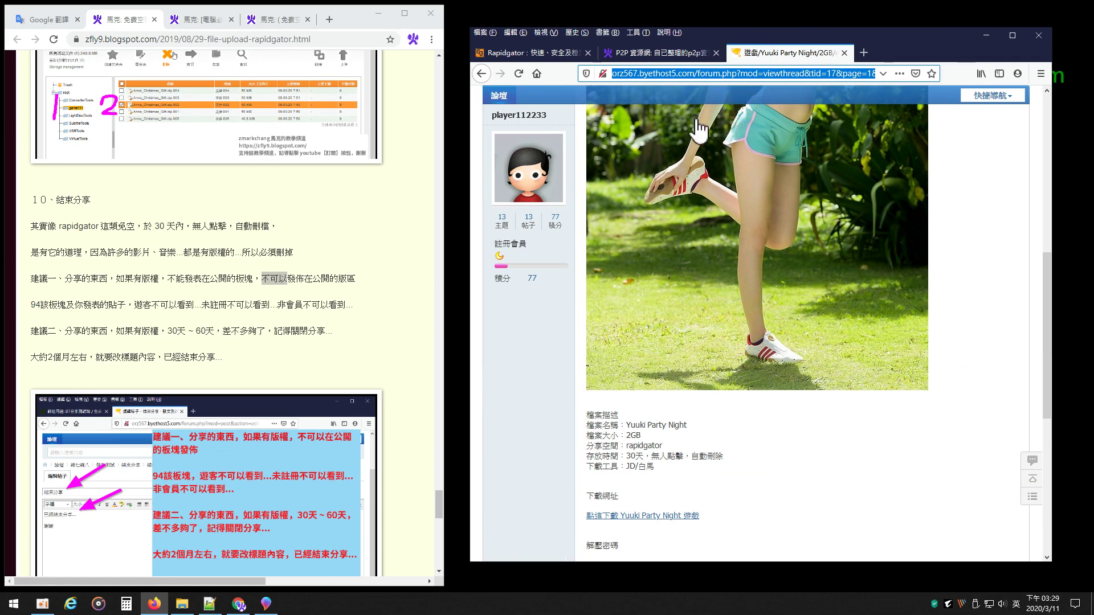
right_click(687, 72)
click(714, 115)
- Open the copied forum thread address in Microsoft Edge and highlight the access notice shown to visitors who are not logged in
click(376, 12)
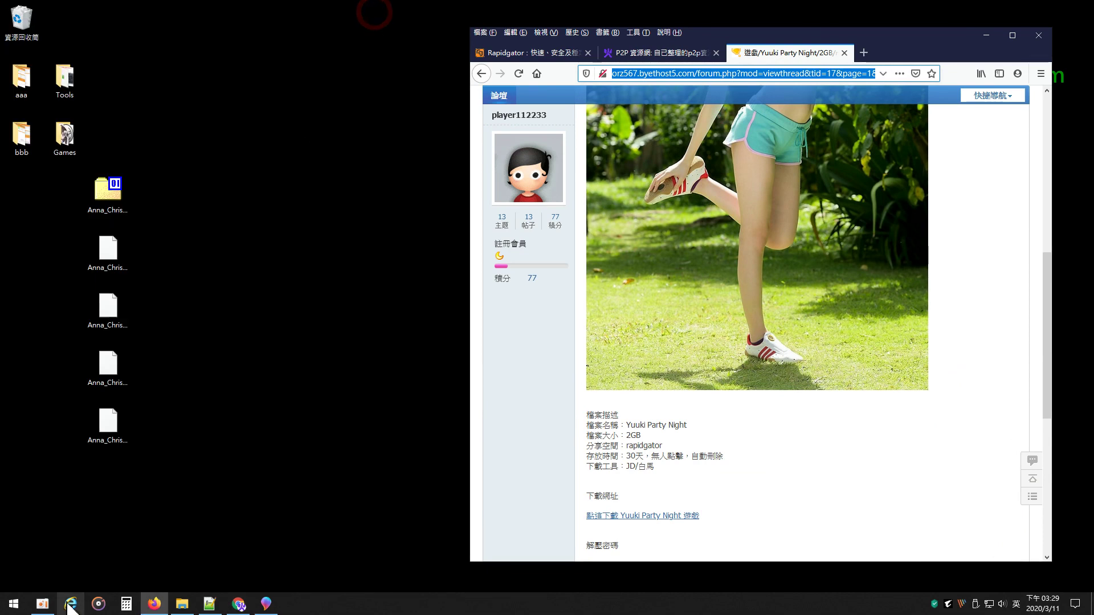
click(13, 604)
scroll(117, 327, down, 5)
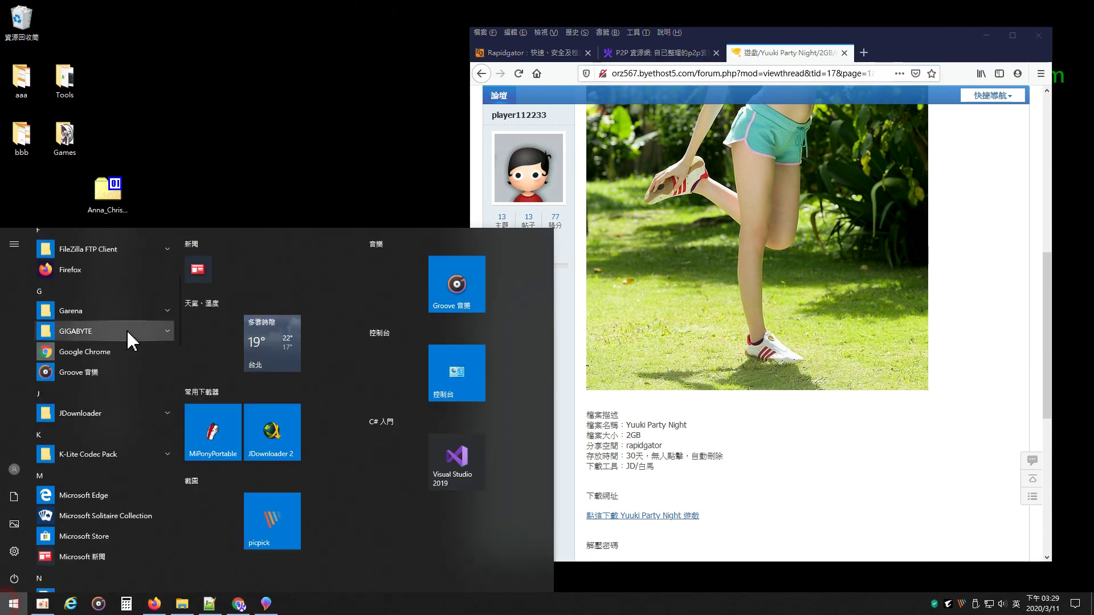
click(104, 386)
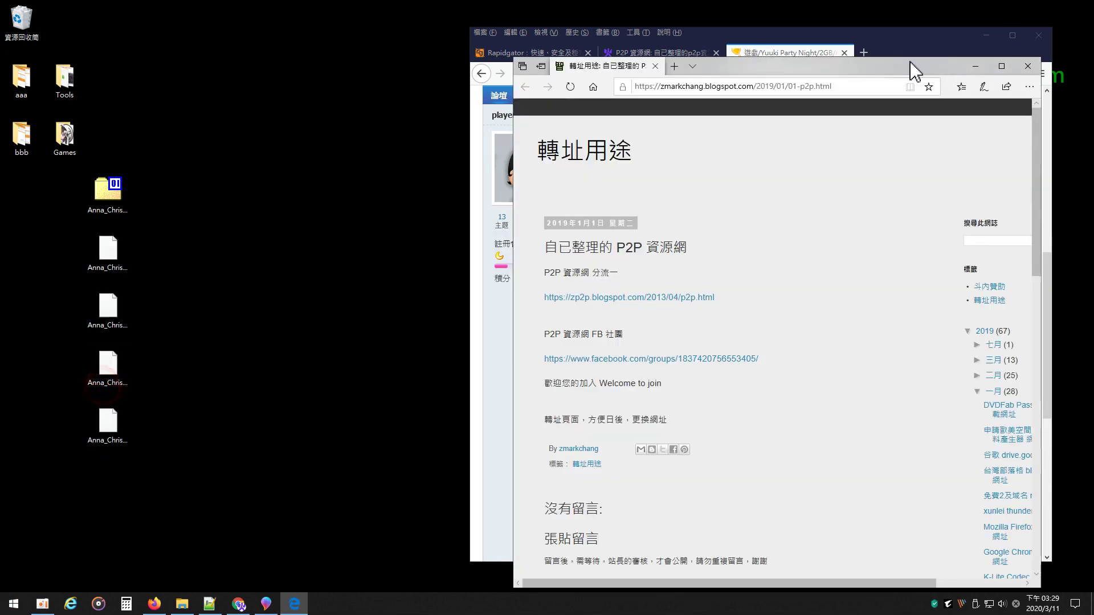
drag(915, 71, 430, 46)
click(235, 63)
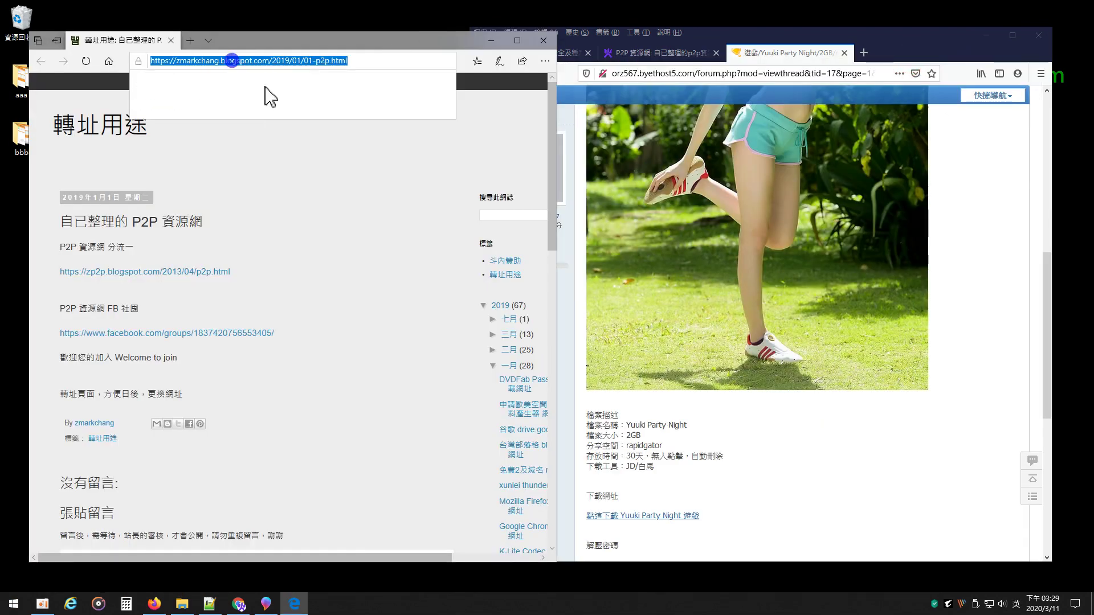
right_click(228, 61)
click(239, 126)
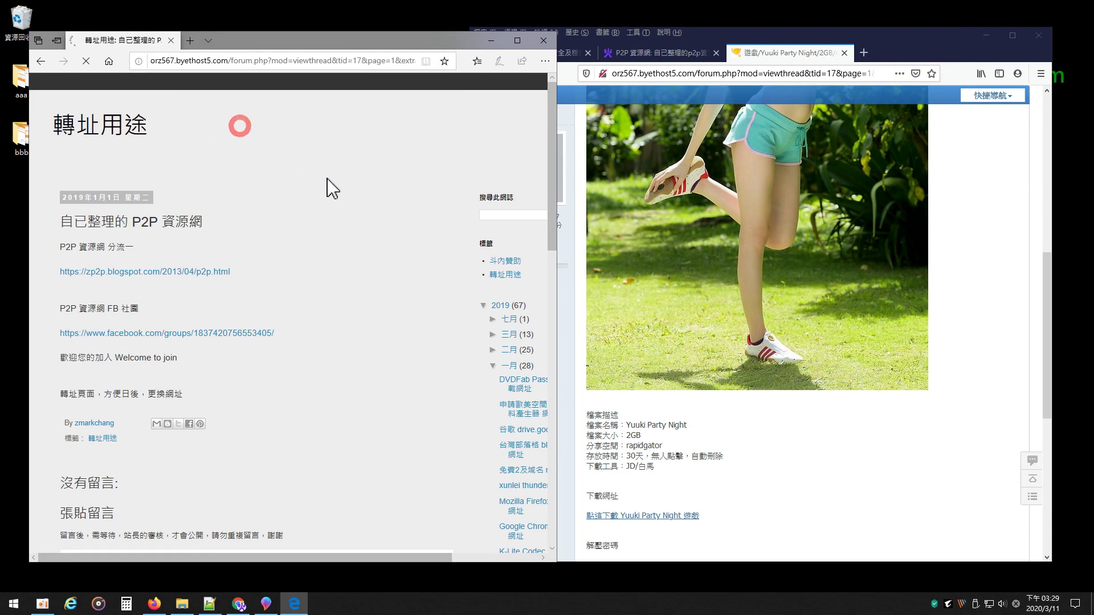
drag(171, 240, 330, 241)
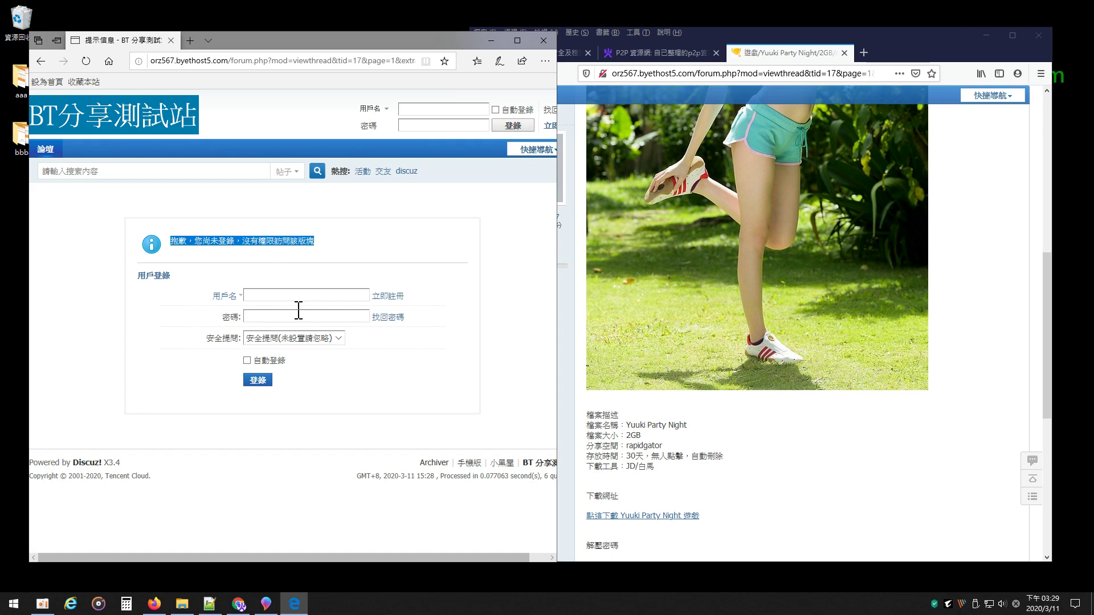
click(491, 40)
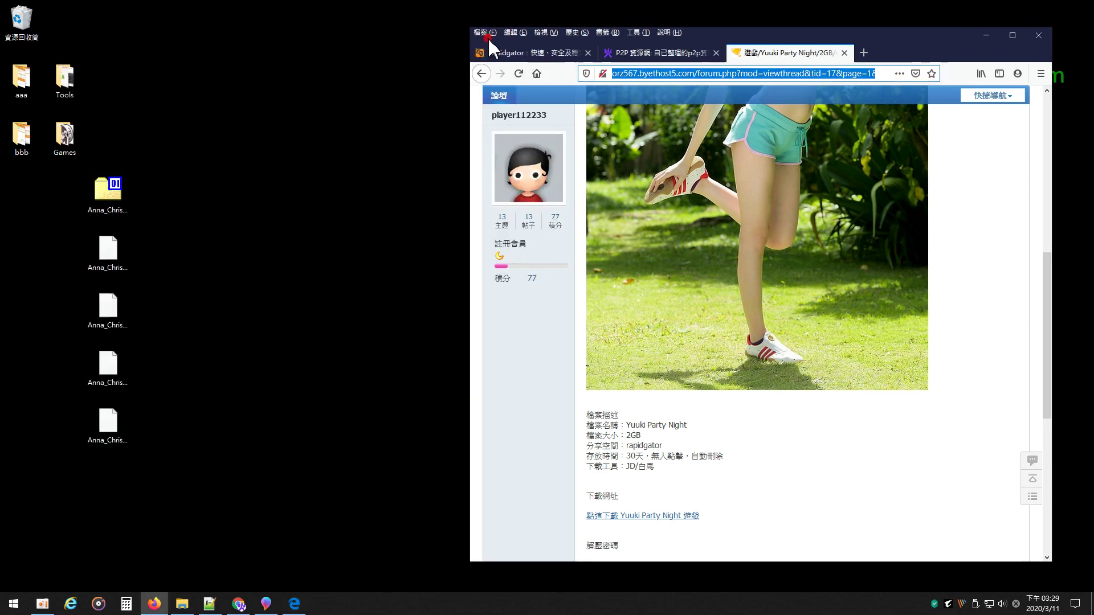
- Switch back to Chrome and read section 10's line on hiding posts, highlighting its phrases about guests and non-members
click(238, 604)
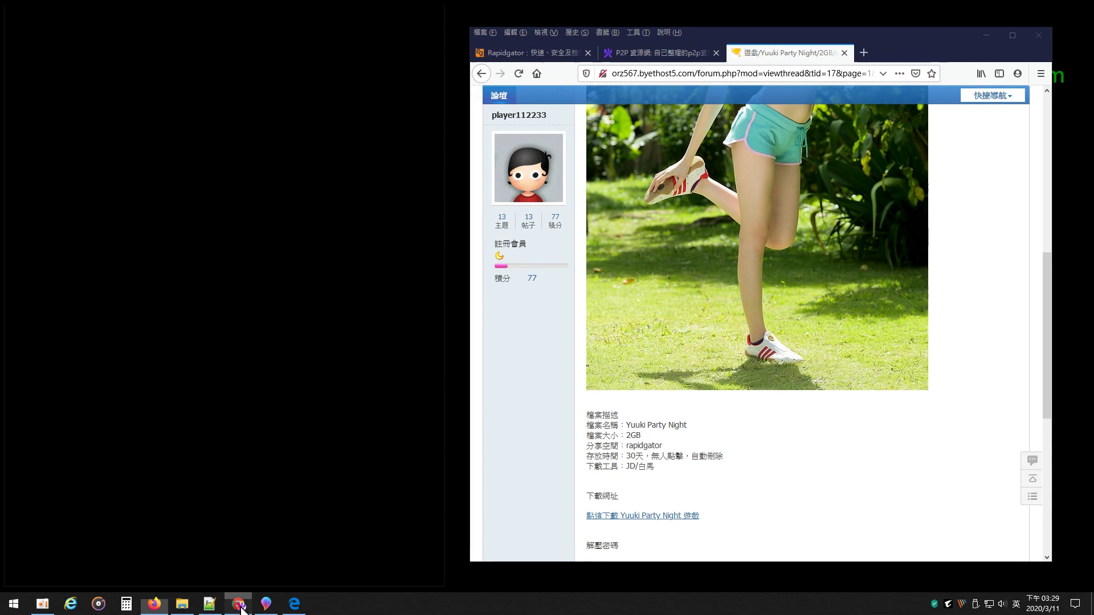
click(172, 285)
drag(32, 305, 119, 304)
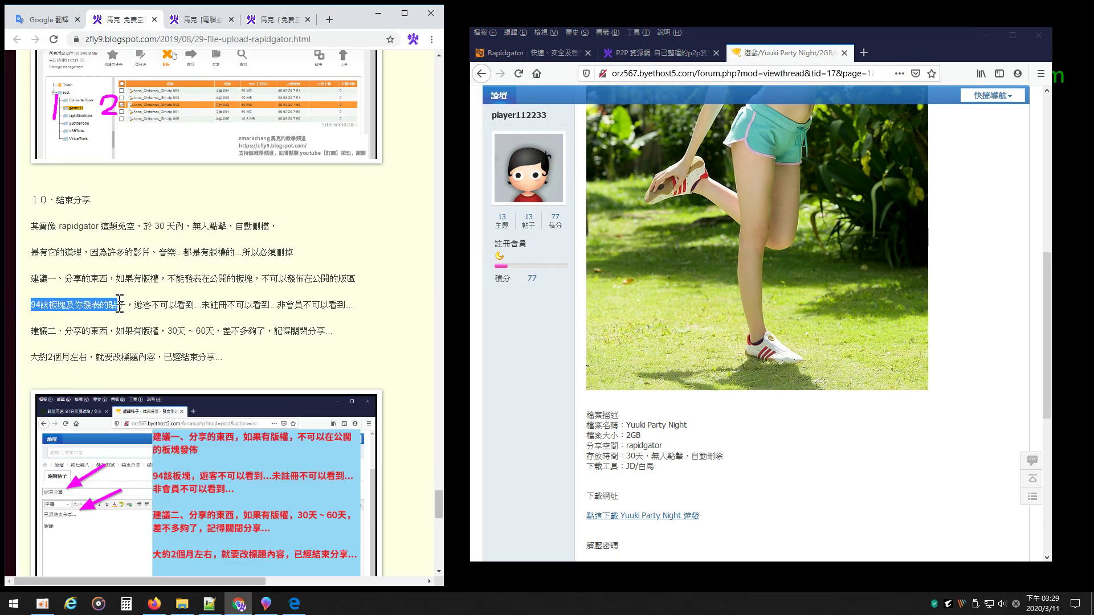
click(140, 305)
click(164, 307)
drag(228, 306, 331, 305)
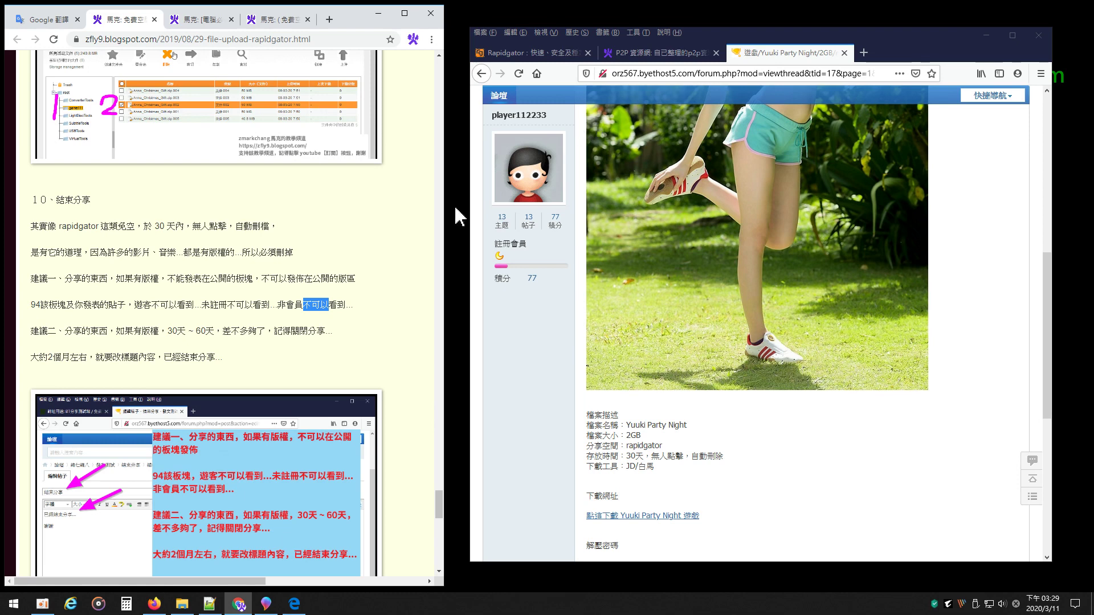
- Read suggestion two in section 10, highlighting 有版權, 30天 and 記得關閉分享
click(62, 330)
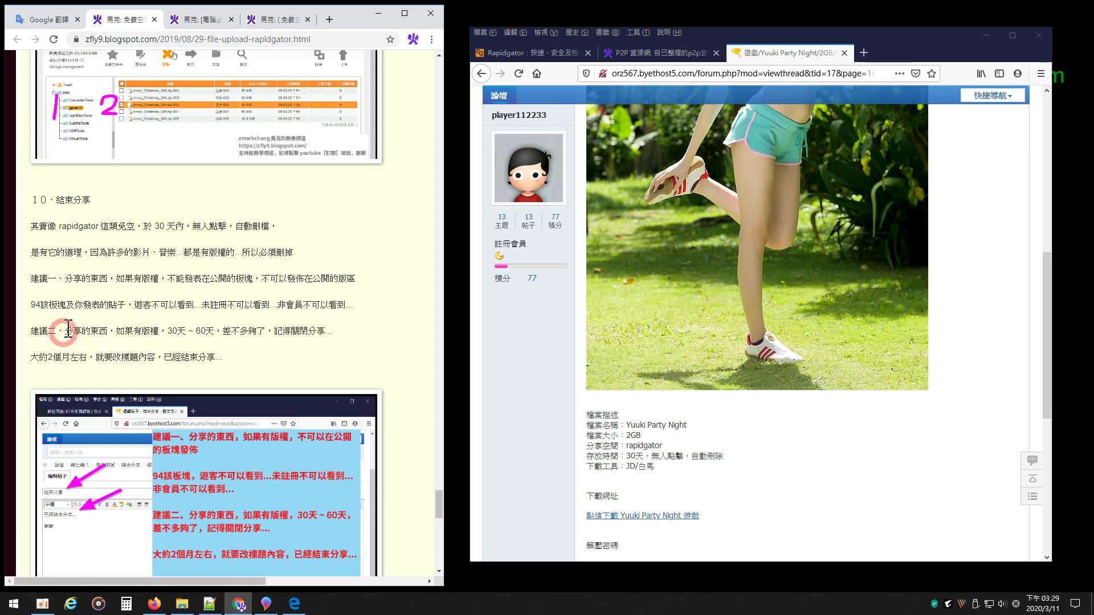
double_click(159, 330)
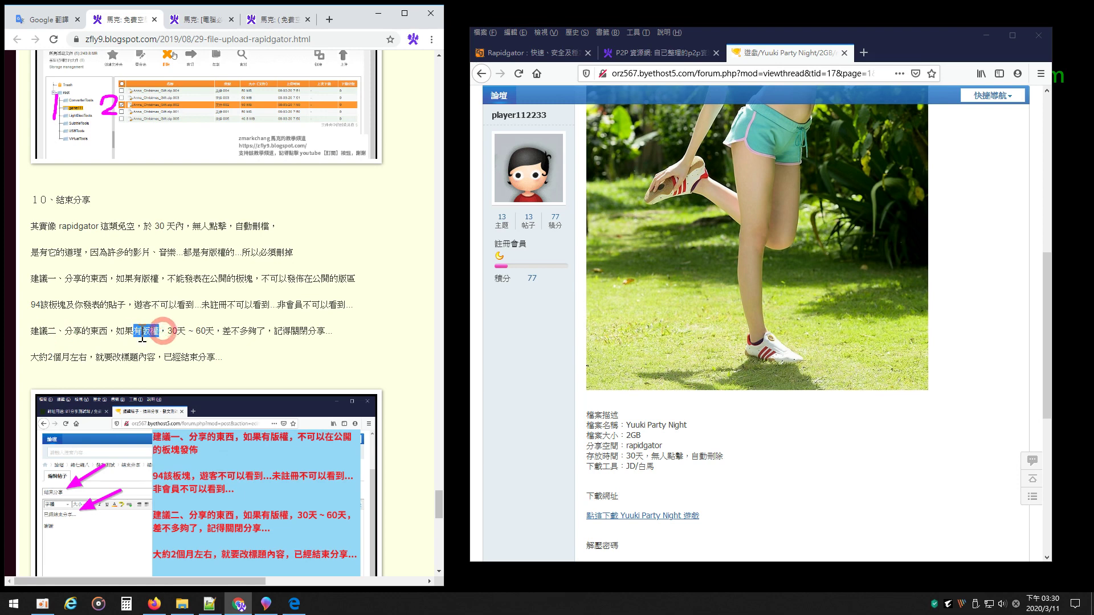
drag(168, 330, 186, 331)
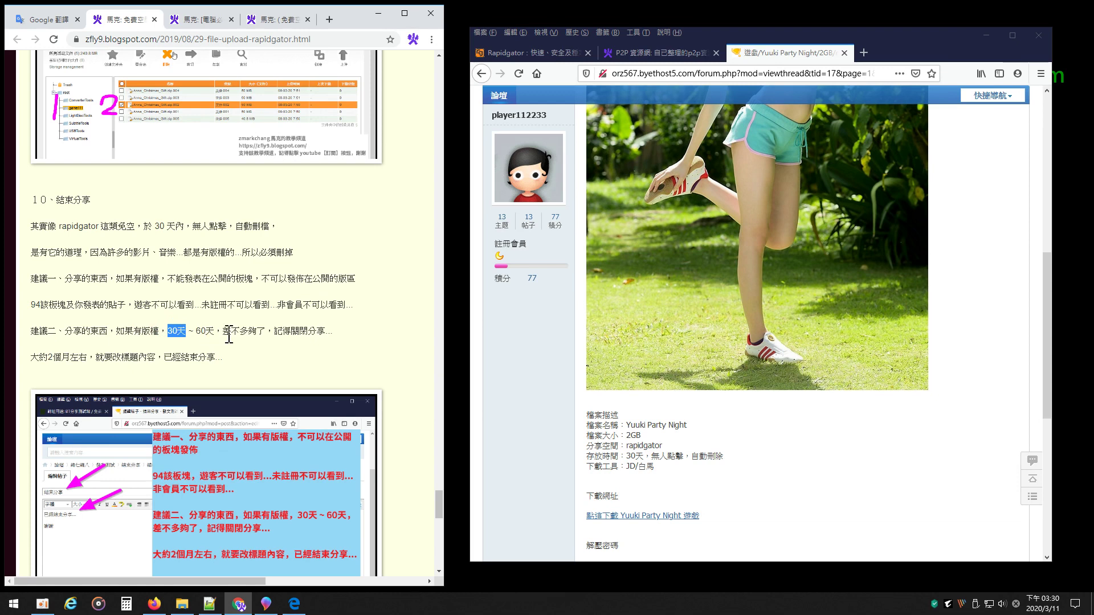
drag(224, 334, 333, 334)
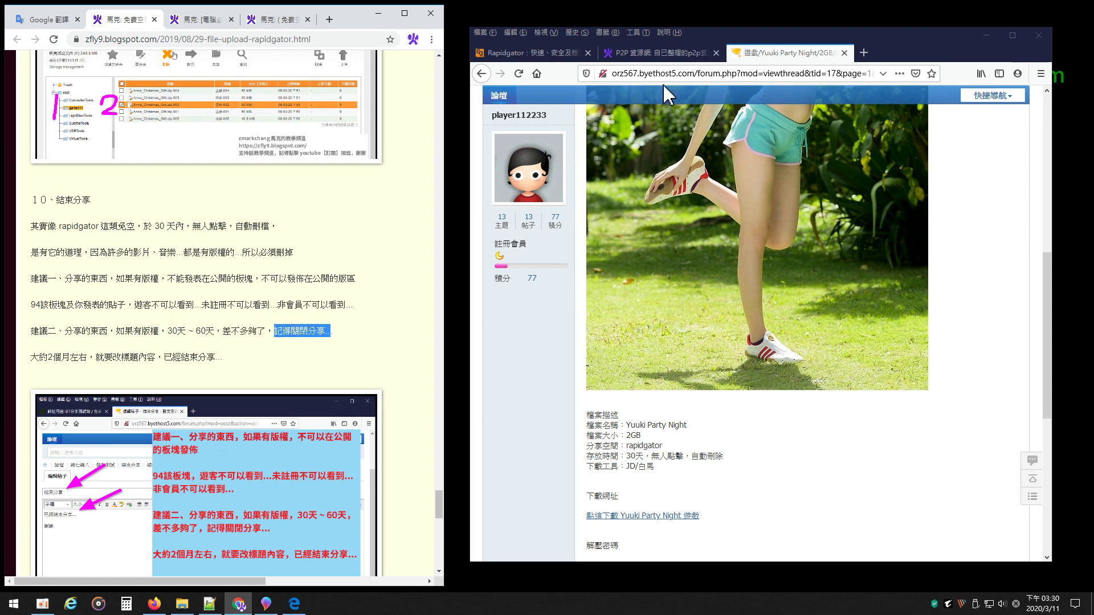
- Go to the 發文測試 board in Firefox and open its 結束分享 thread's post for editing
scroll(832, 399, up, 4)
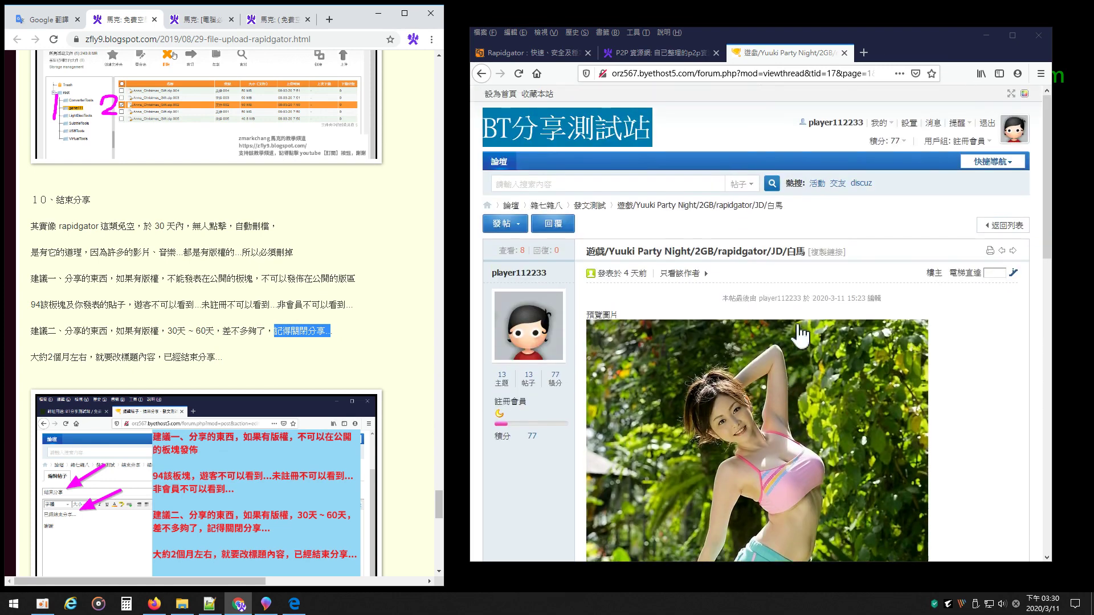
click(598, 205)
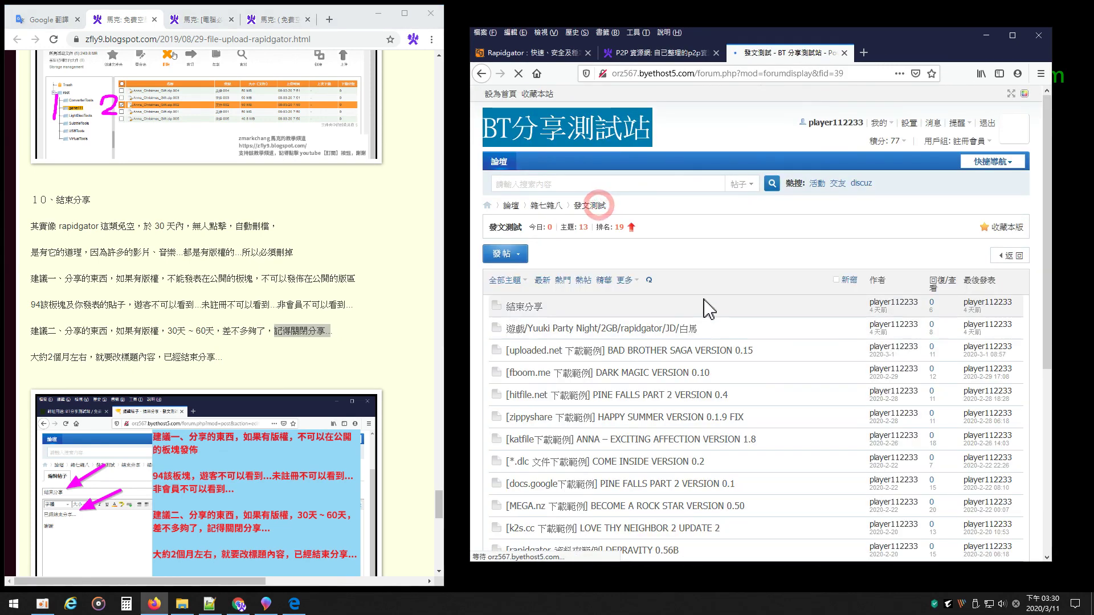
click(522, 306)
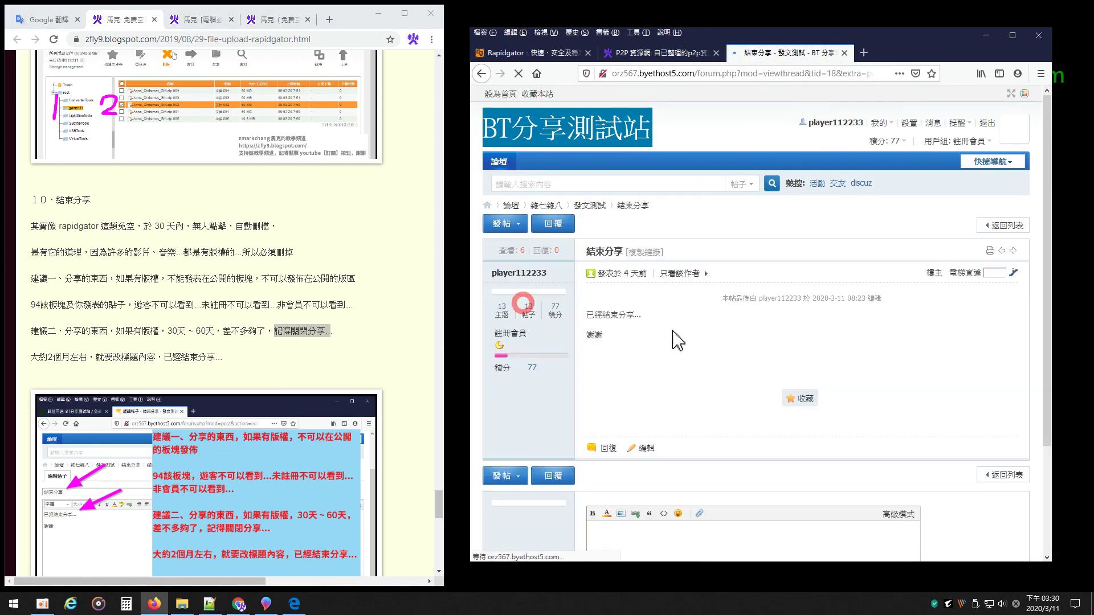
click(649, 460)
- Examine the post's 結束分享 title and its body text in the editor against the tutorial's section 10 screenshot
click(535, 253)
double_click(529, 253)
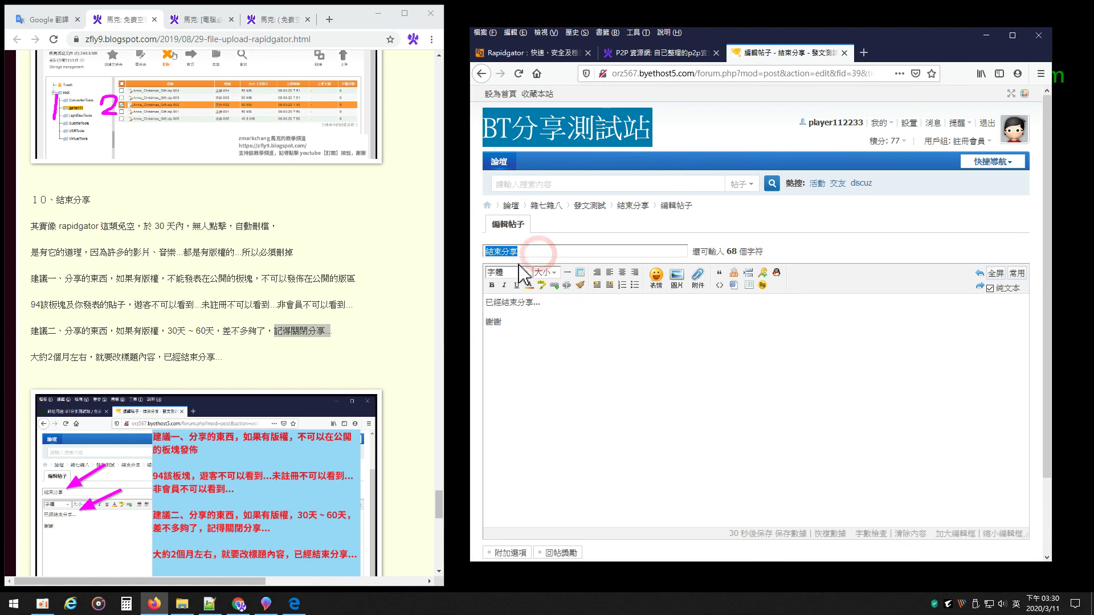
double_click(518, 323)
double_click(538, 252)
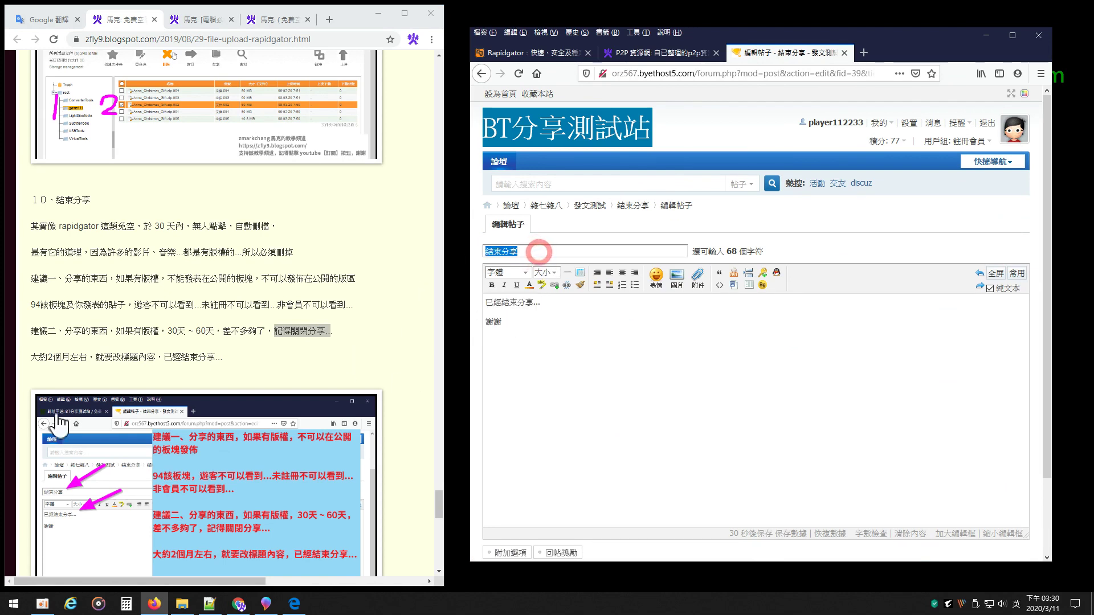
scroll(231, 319, down, 1)
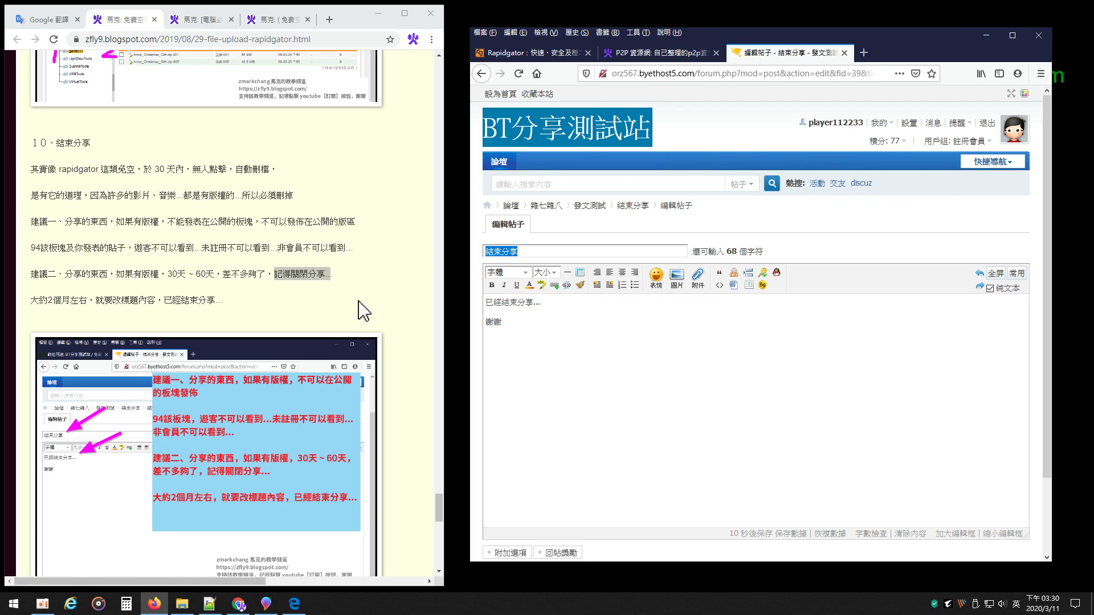
click(529, 335)
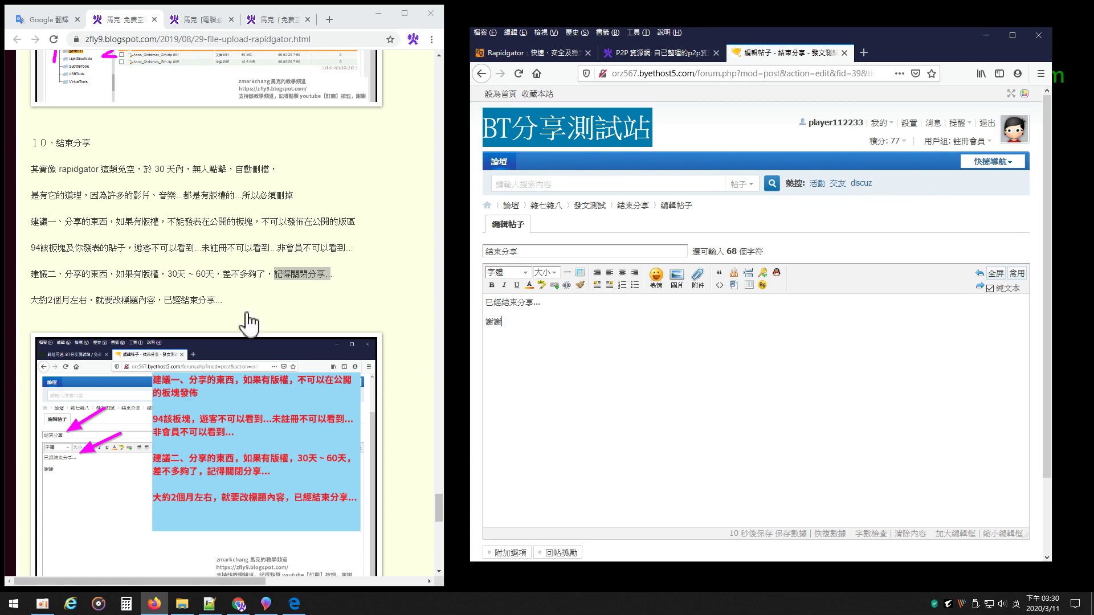
- Compare suggestions one and two in section 10, highlighting 有版權 in both, 不可以 in the first and 60天 in the second
drag(160, 274, 135, 274)
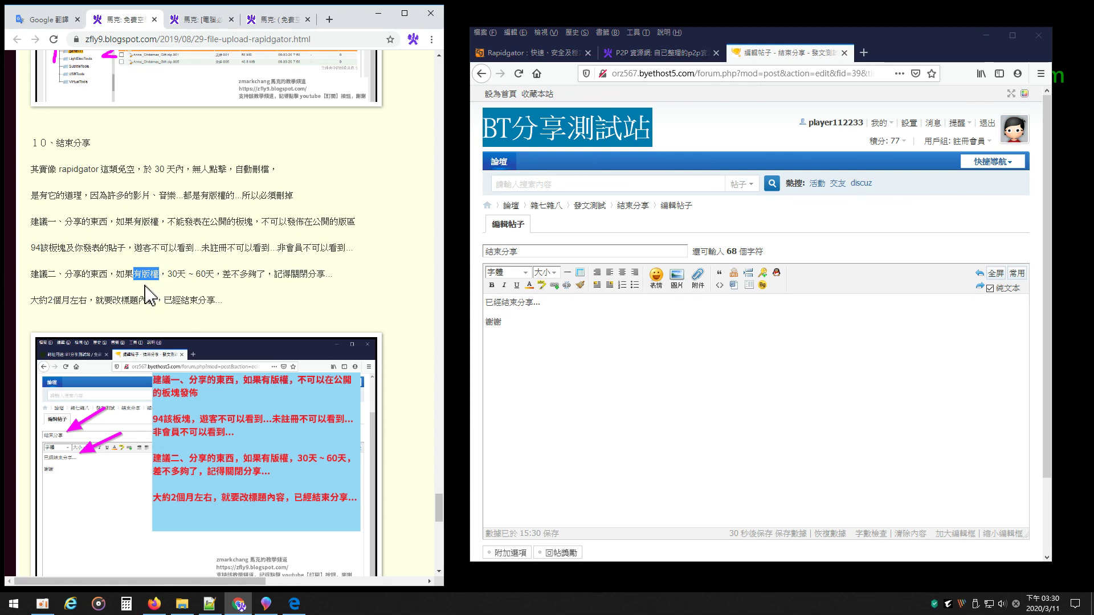
drag(135, 222, 159, 222)
drag(143, 276, 159, 279)
drag(135, 222, 159, 222)
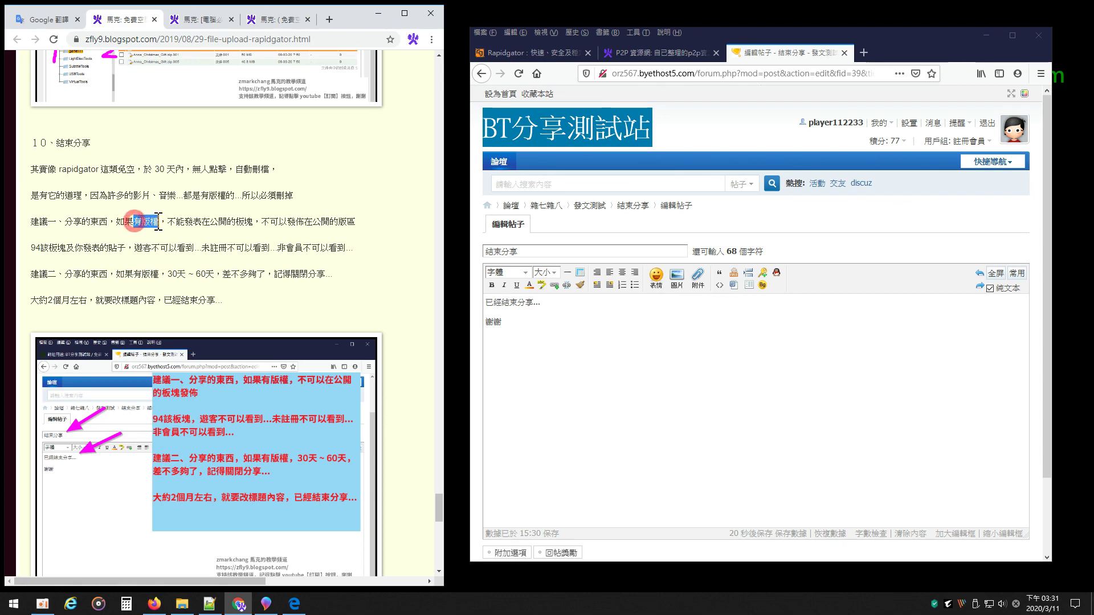
drag(134, 275, 158, 274)
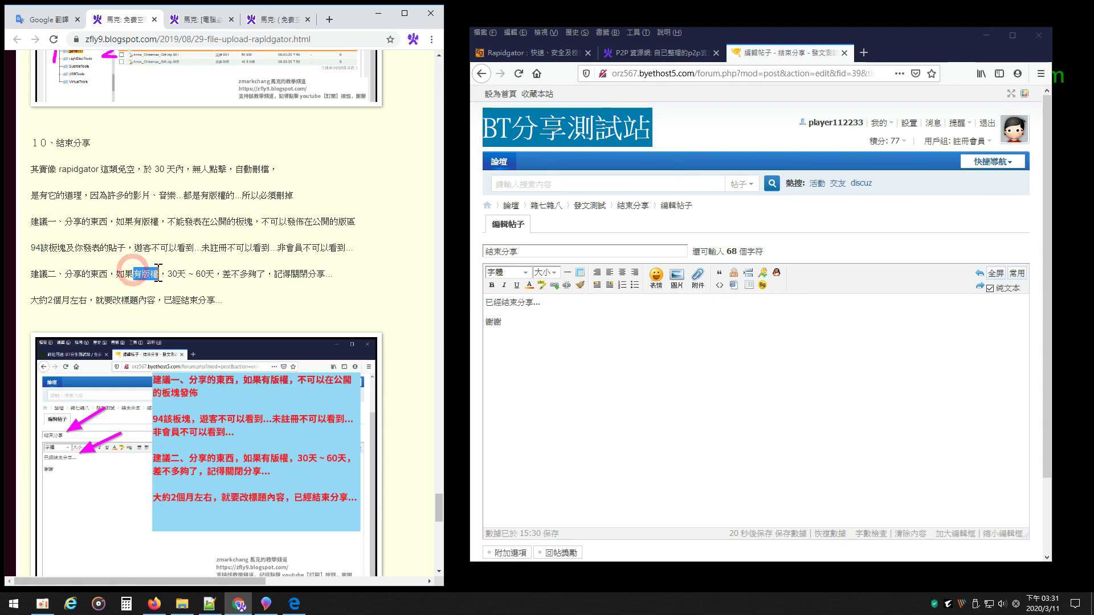
drag(184, 222, 168, 221)
drag(260, 222, 295, 228)
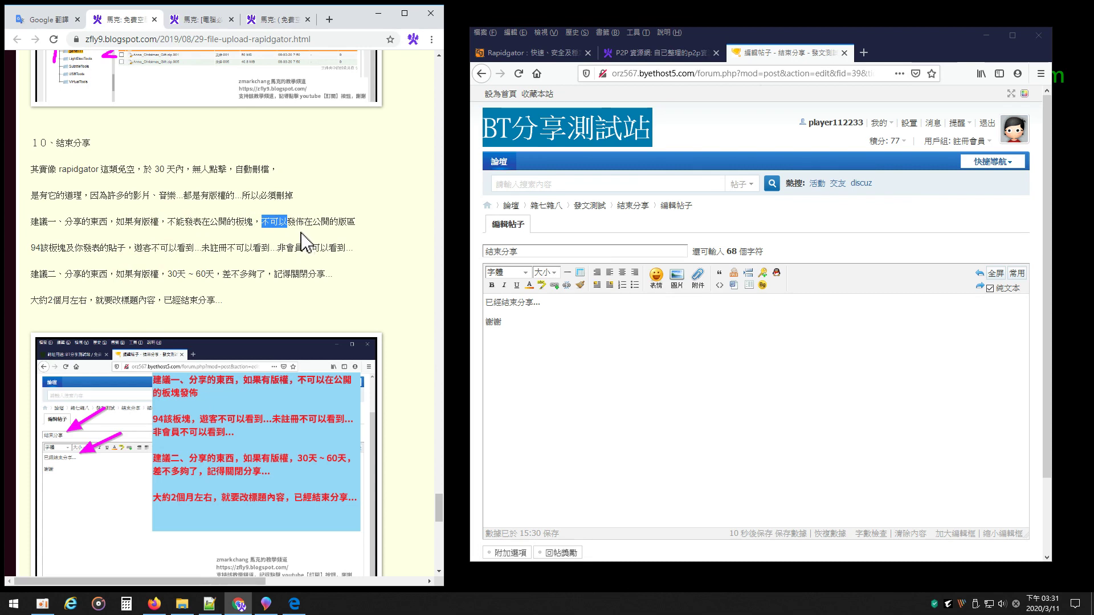
drag(168, 274, 217, 279)
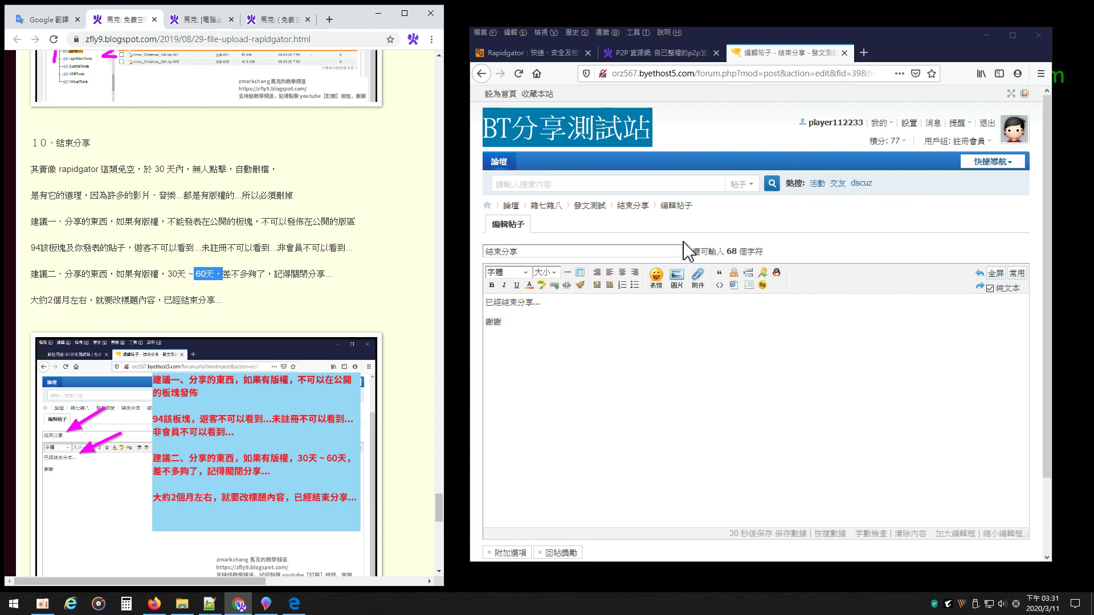
- Minimize Firefox, look over the rest of section 10, and highlight its heading 結束分享
click(986, 36)
scroll(174, 211, down, 5)
scroll(176, 210, up, 4)
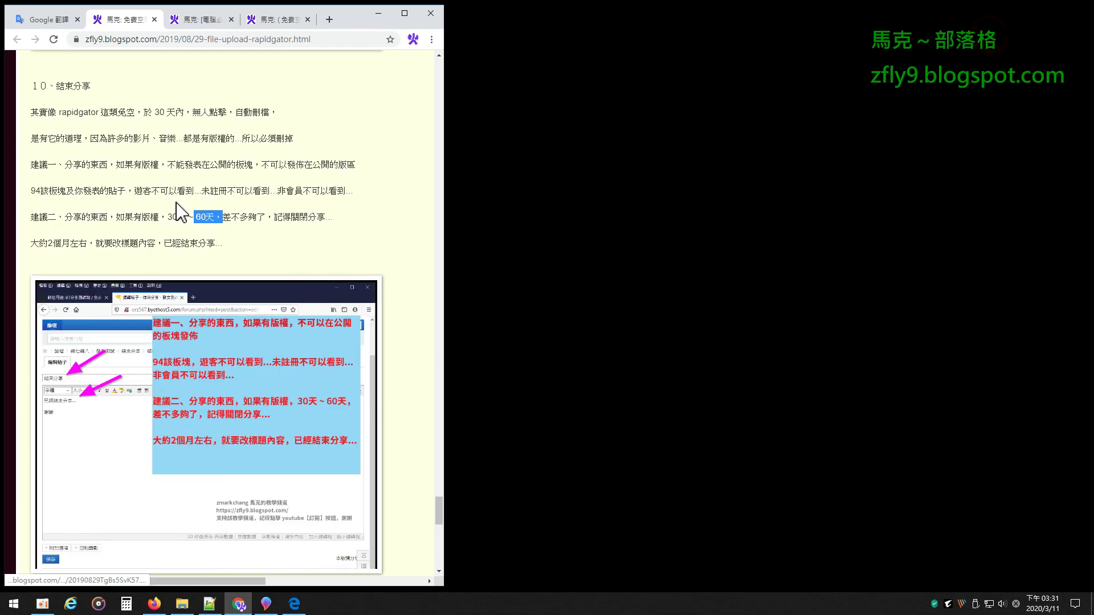
double_click(100, 91)
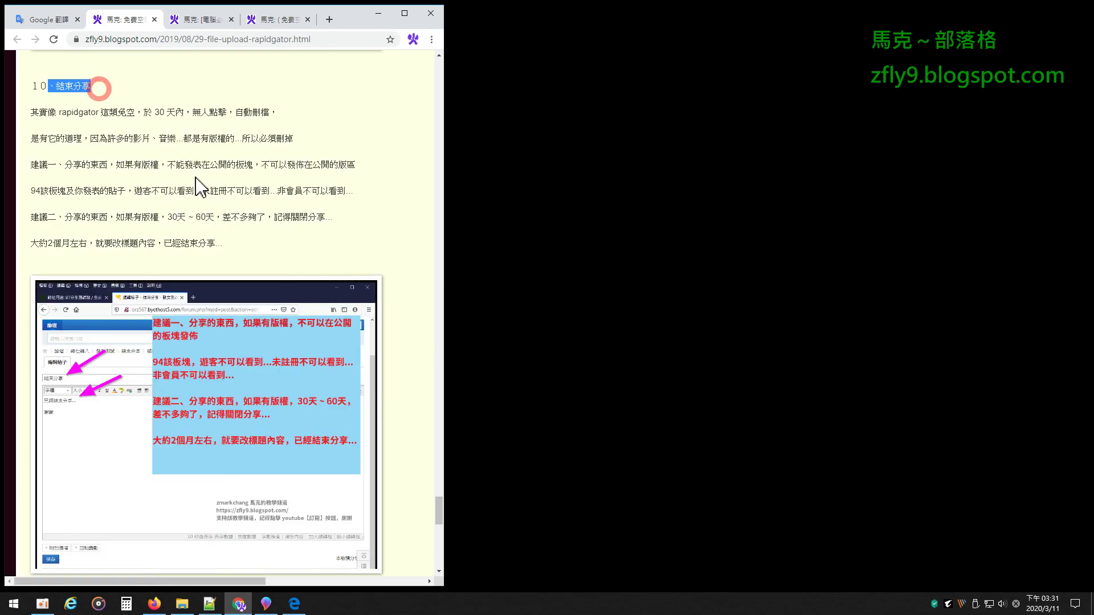
drag(28, 84, 117, 87)
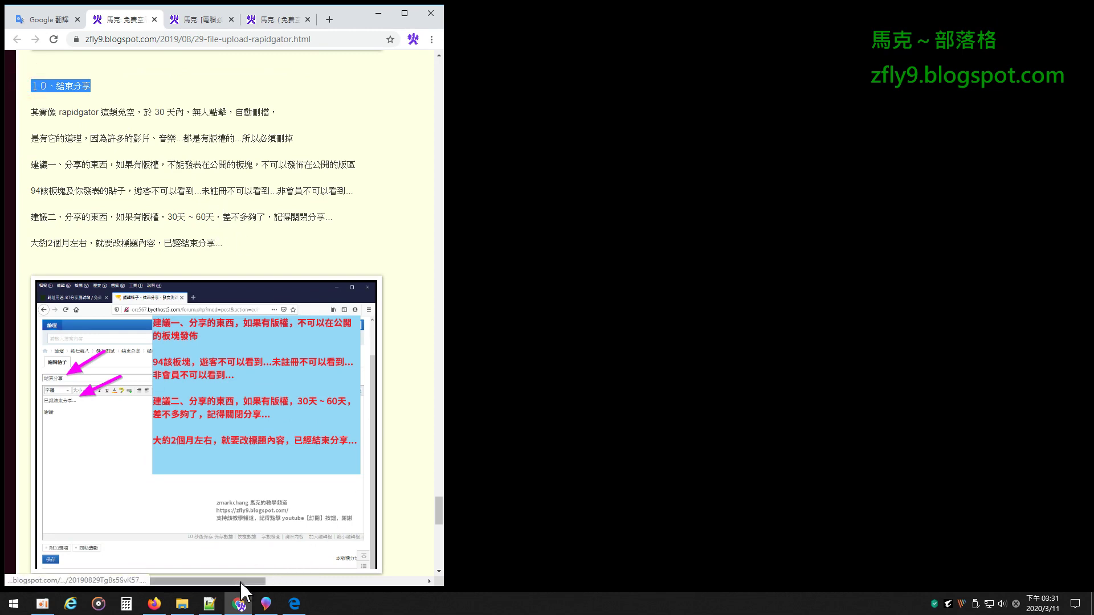
- Return to Firefox, show the P2P 資源網 page with its forum lists, and minimize the Chrome tutorial window
click(154, 605)
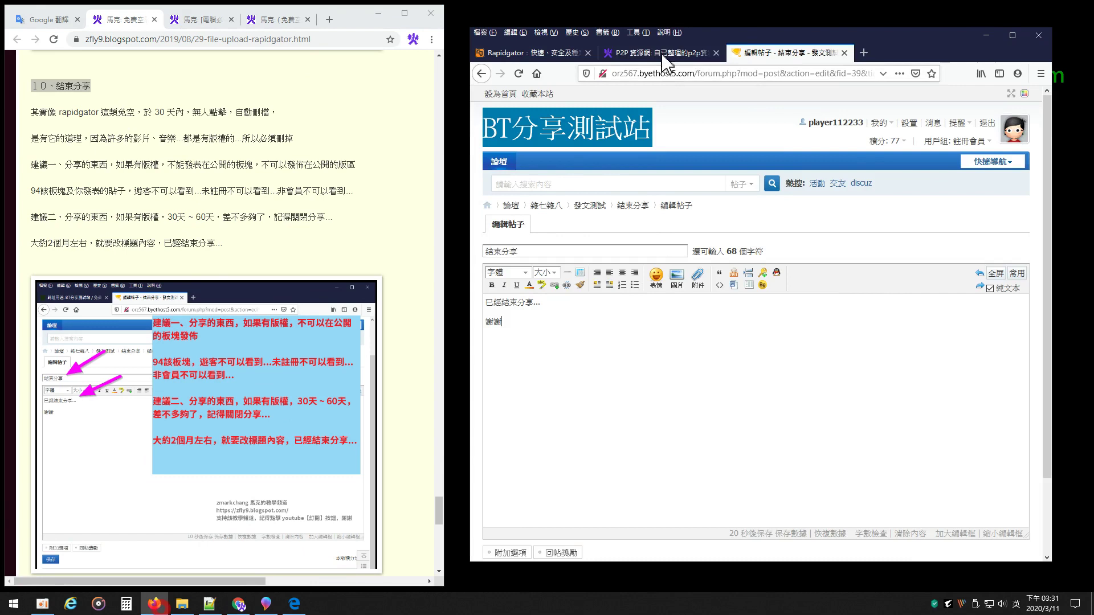
click(657, 50)
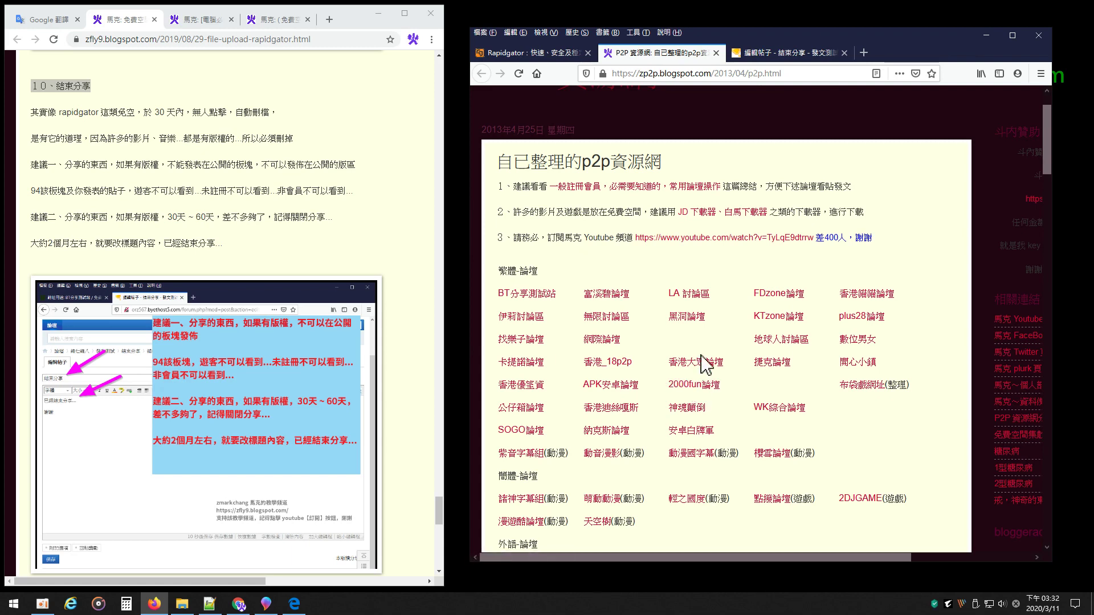
click(373, 14)
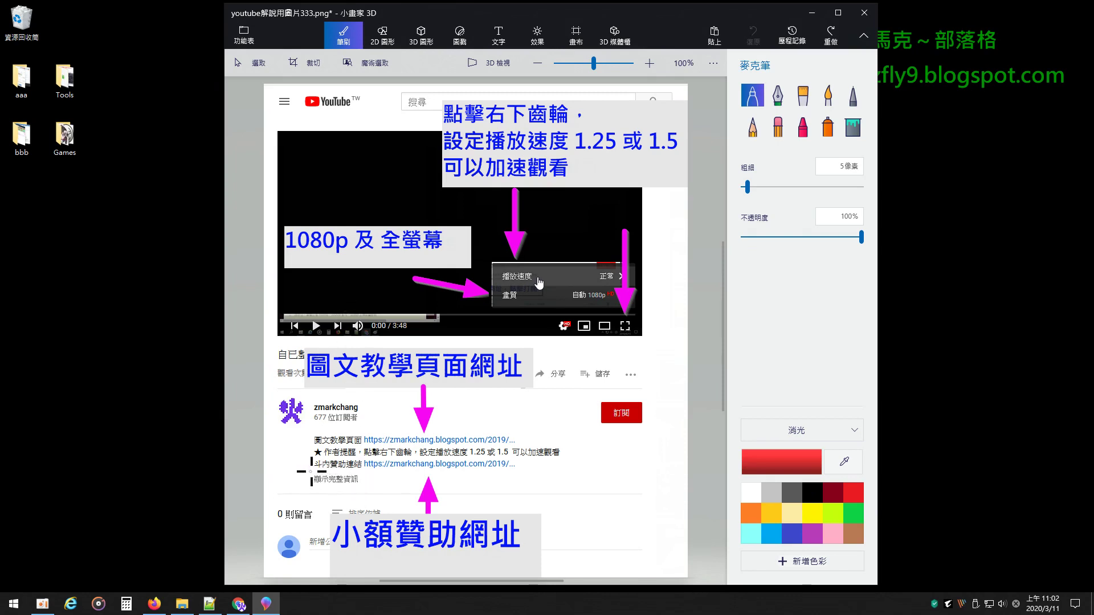
- Underline the 斗內贊助連結 line in red on the YouTube screenshot, and switch to the donation page in Chrome
drag(317, 472, 513, 471)
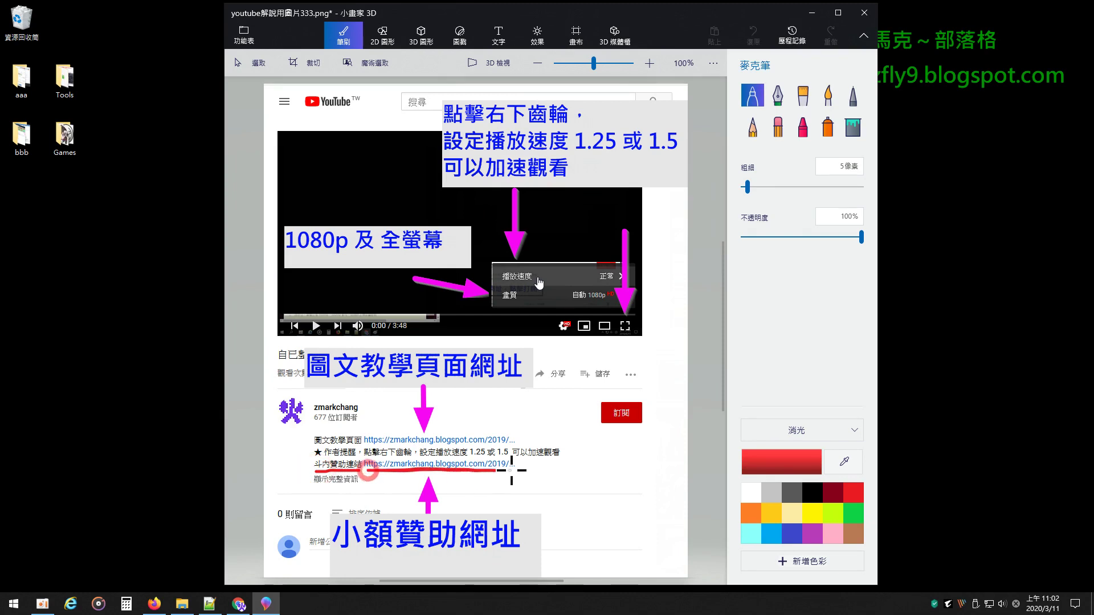
click(239, 604)
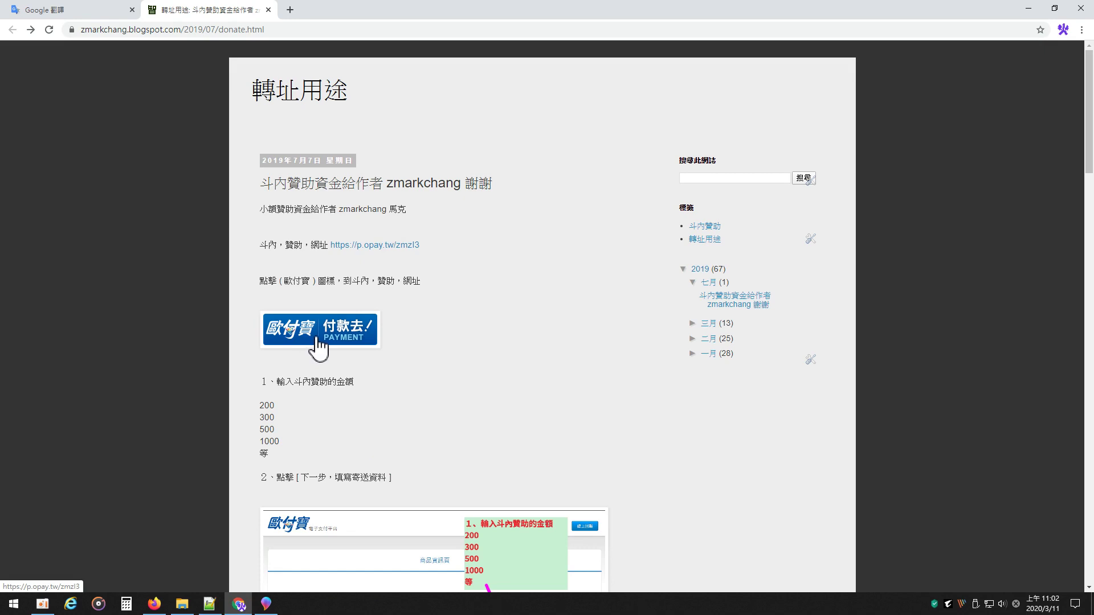
- Examine the enlarged screenshot for donation steps 1 and 2, entering the amount and continuing to the delivery details, and close it
scroll(575, 276, down, 6)
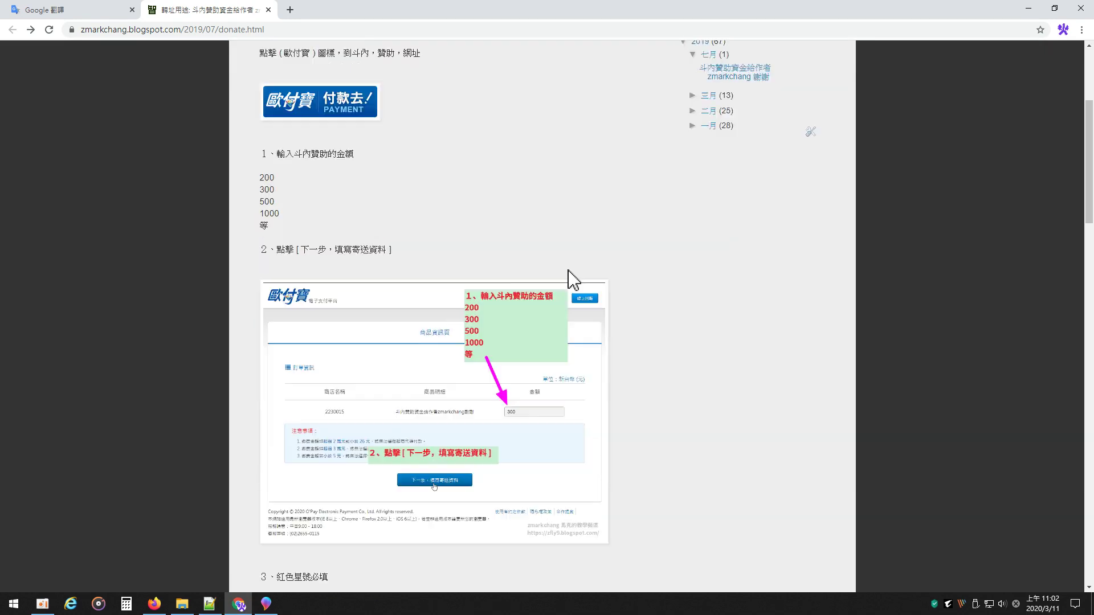
scroll(550, 266, up, 2)
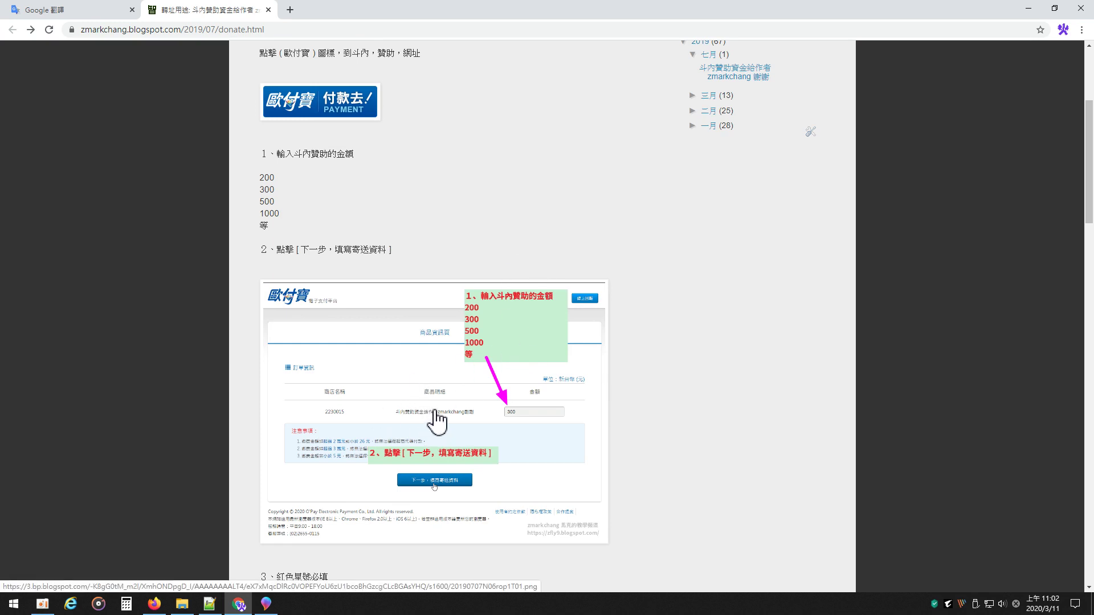
click(525, 415)
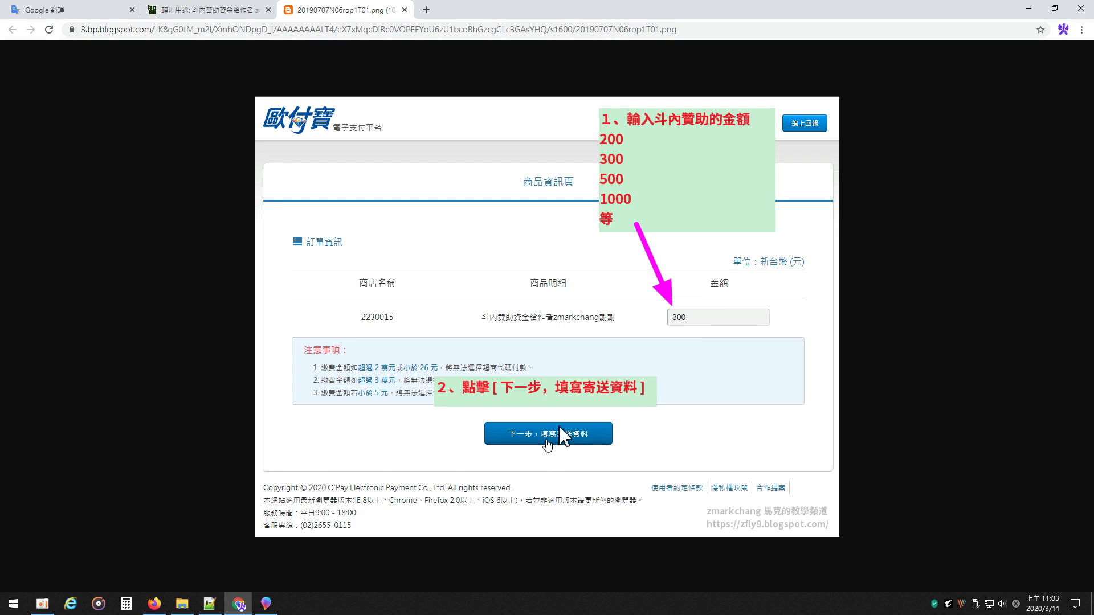
click(404, 11)
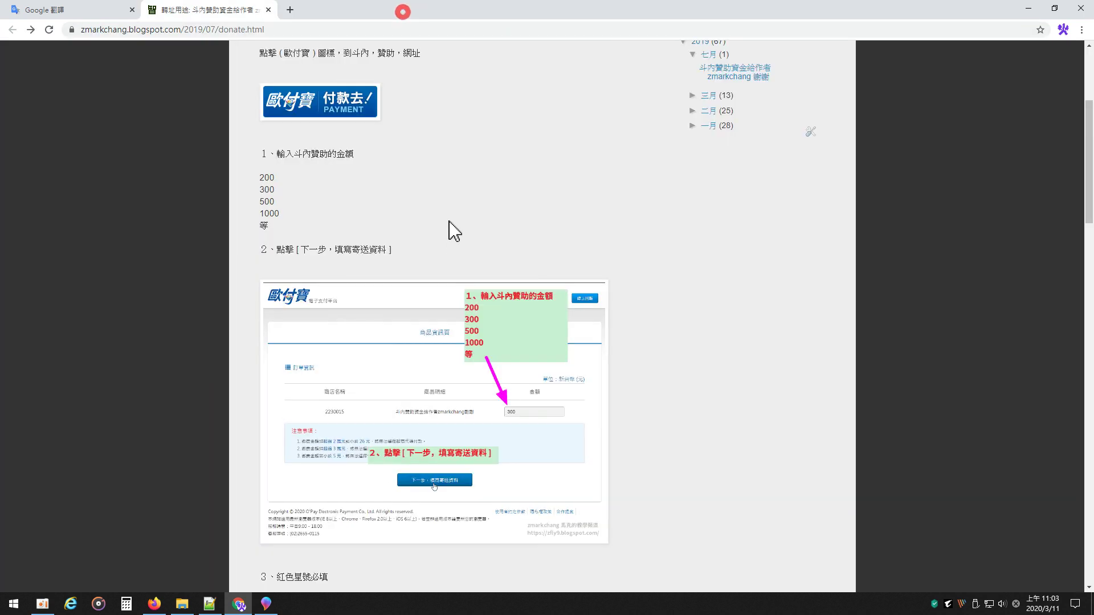
- Examine the enlarged screenshot for donation step 3, covering the required payer fields and checkboxes, and close it
scroll(453, 223, down, 9)
click(464, 289)
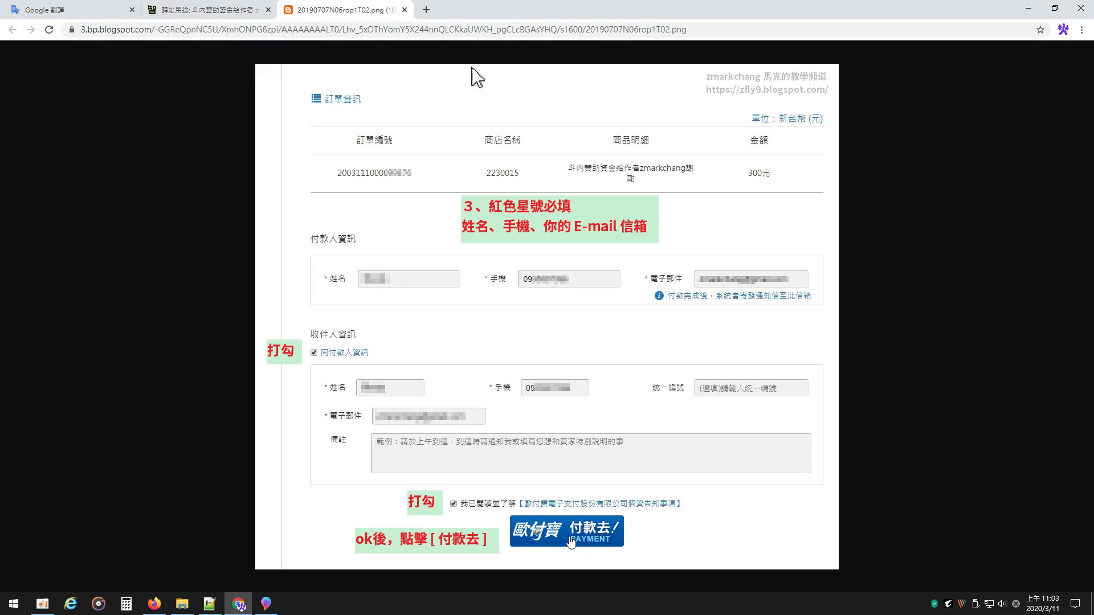
click(405, 10)
- Highlight the step 4 heading 選取付款平台 and open its payment method screenshot at full size
scroll(644, 232, down, 8)
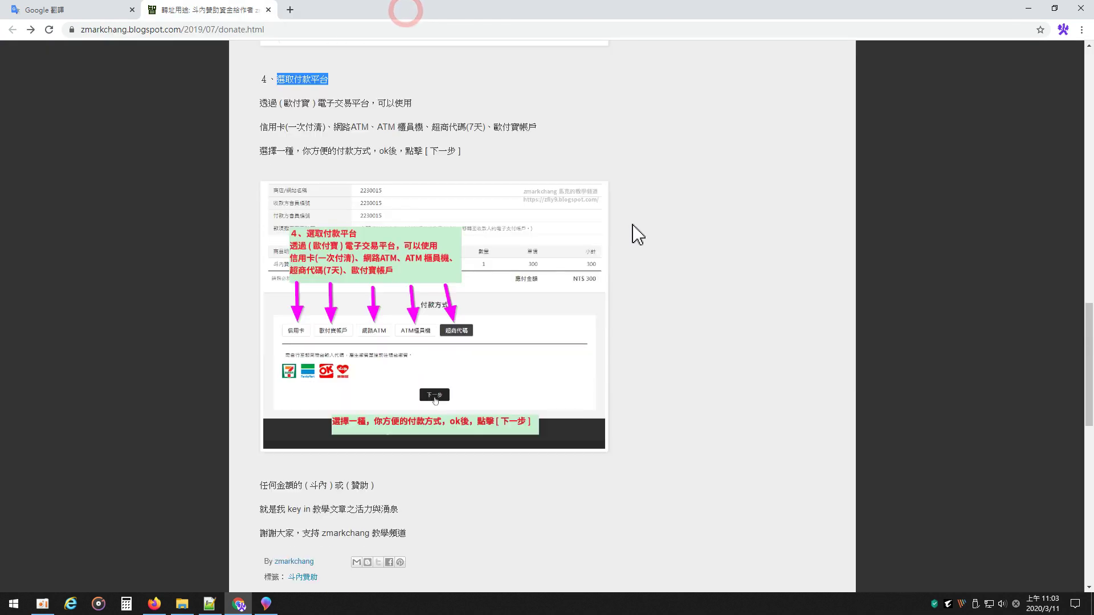
click(350, 81)
drag(336, 80, 277, 79)
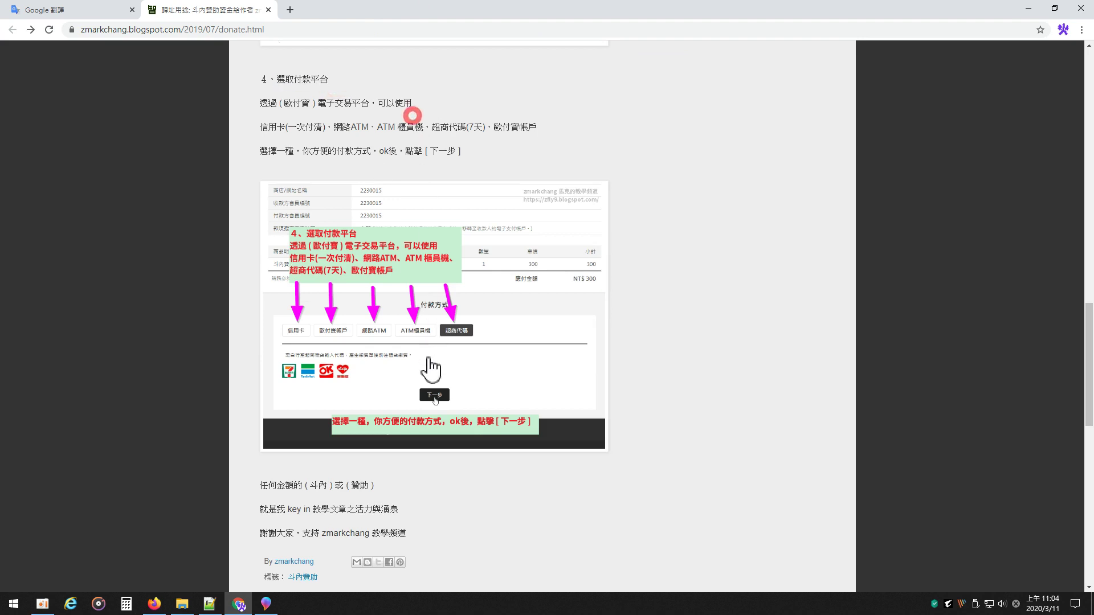
click(429, 319)
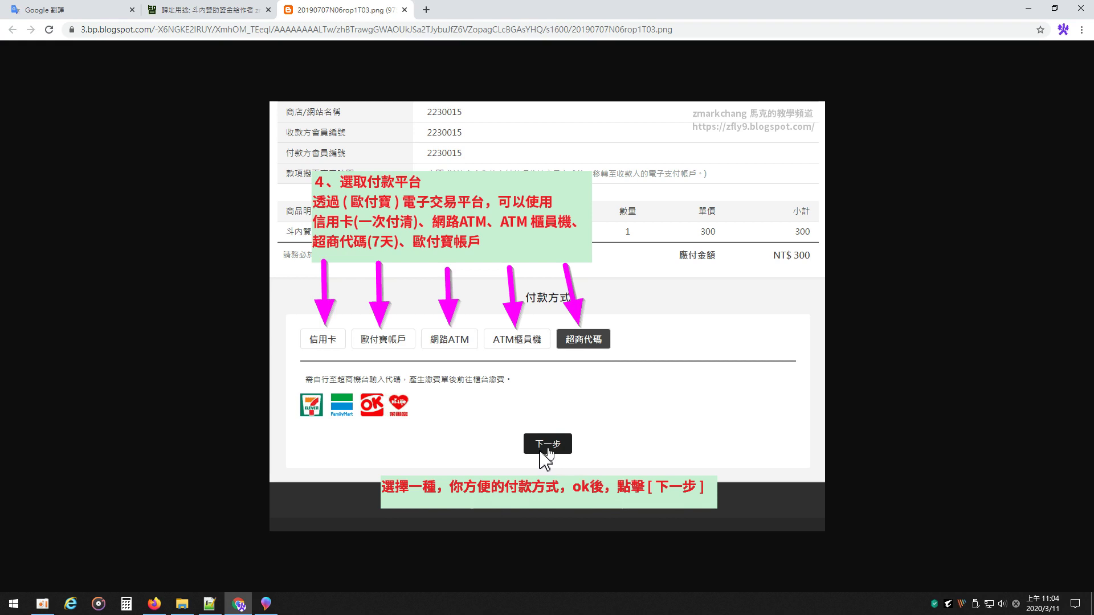
- Return to the donation page and highlight the closing thank-you line beginning 謝謝大家
click(222, 11)
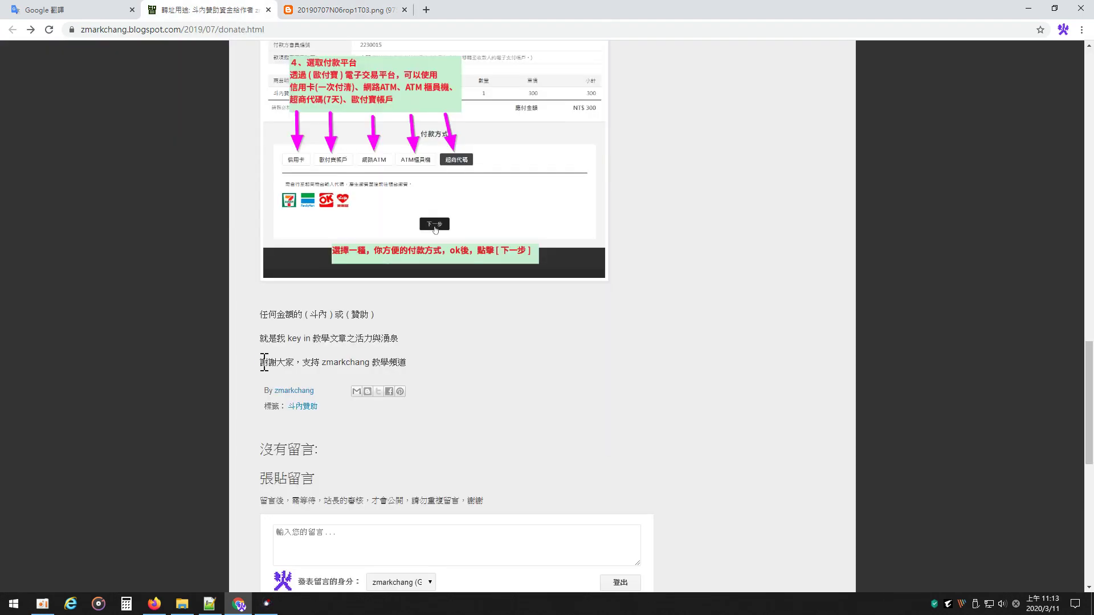
drag(263, 363, 423, 376)
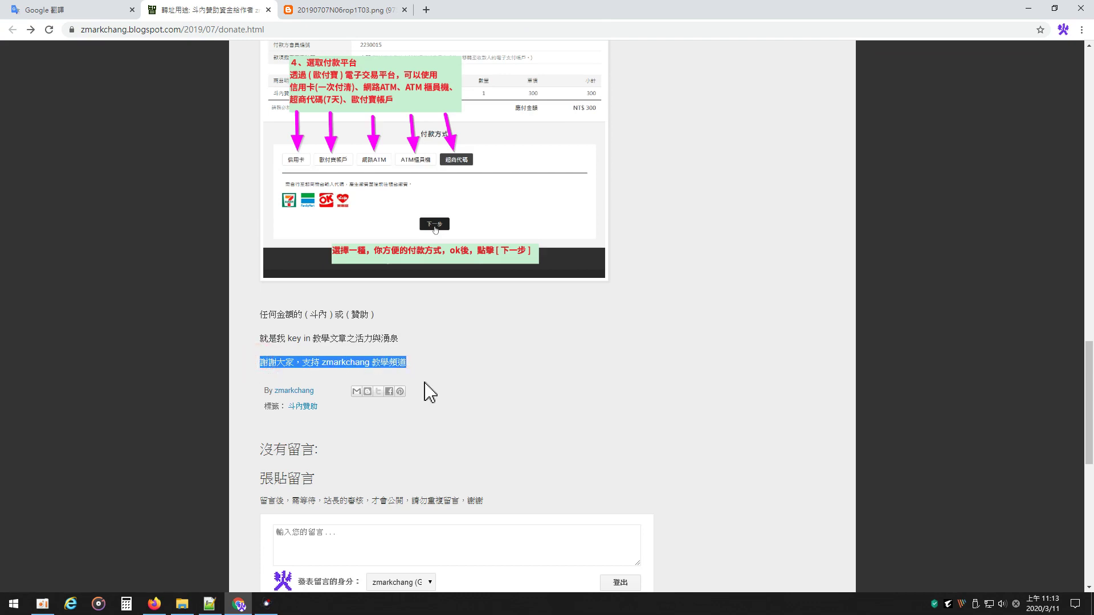